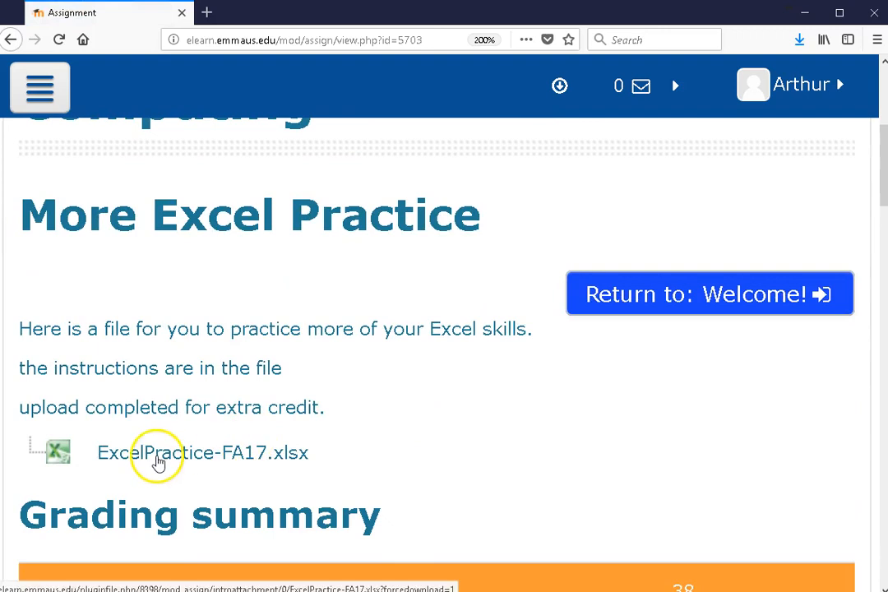
Open the ExcelPractice-FA17.xlsx attachment from the assignment page with Microsoft Excel and enable editing
{"action": "left_click", "coordinate": [161, 459]}
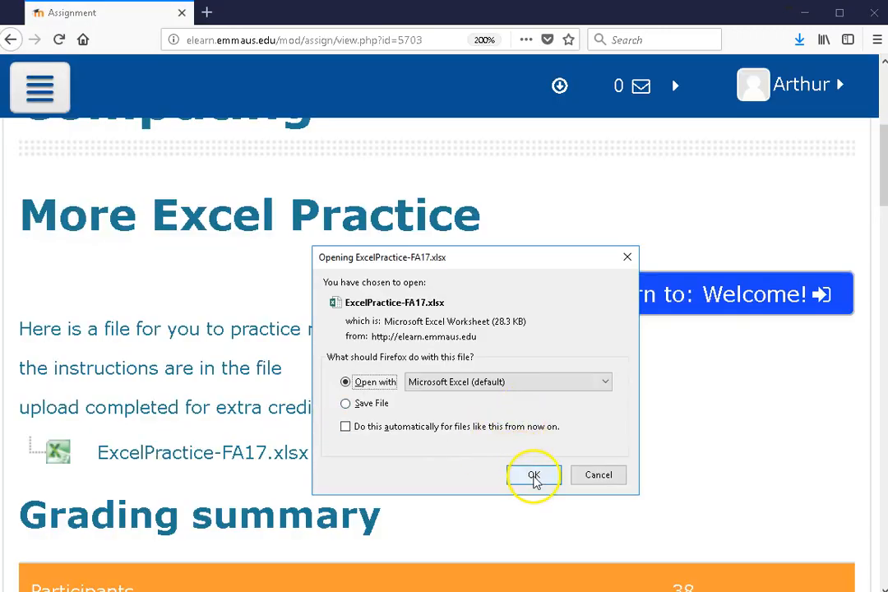
{"action": "left_click", "coordinate": [534, 474]}
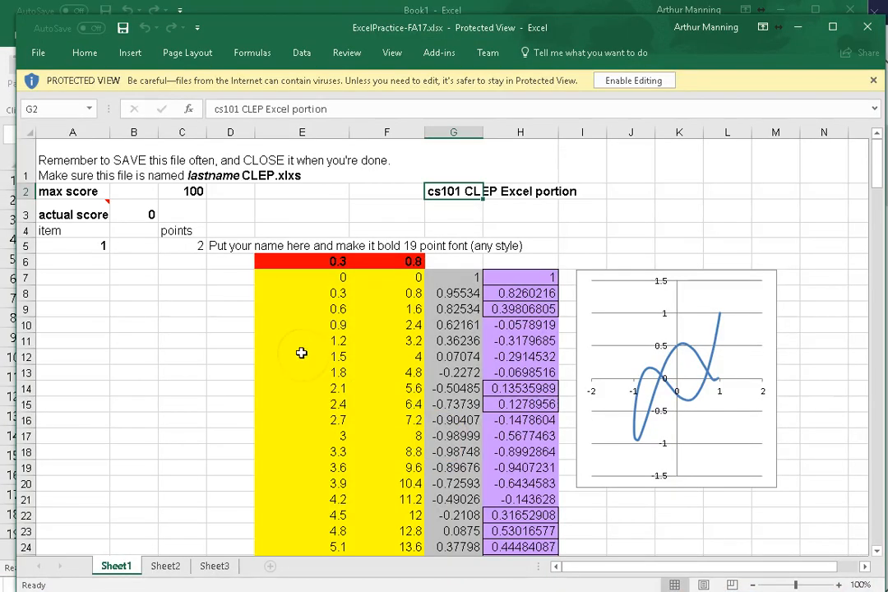
{"action": "left_click", "coordinate": [647, 80]}
{"action": "left_click", "coordinate": [433, 44]}
{"action": "left_click_drag", "start_coordinate": [433, 45], "coordinate": [433, 0]}
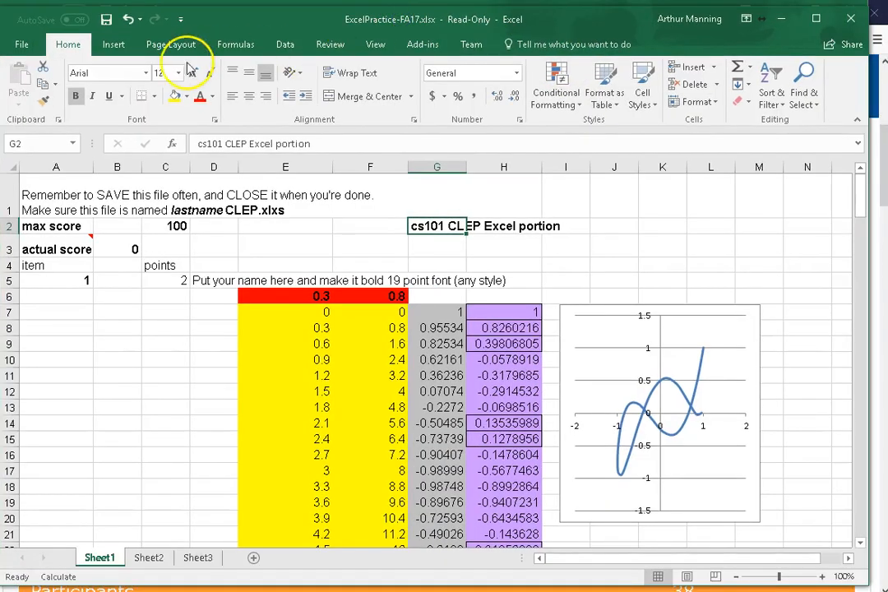
Start saving the workbook under a new name, check the OneDrive locations, and open the folder browser
{"action": "left_click", "coordinate": [25, 53]}
{"action": "left_click", "coordinate": [30, 194]}
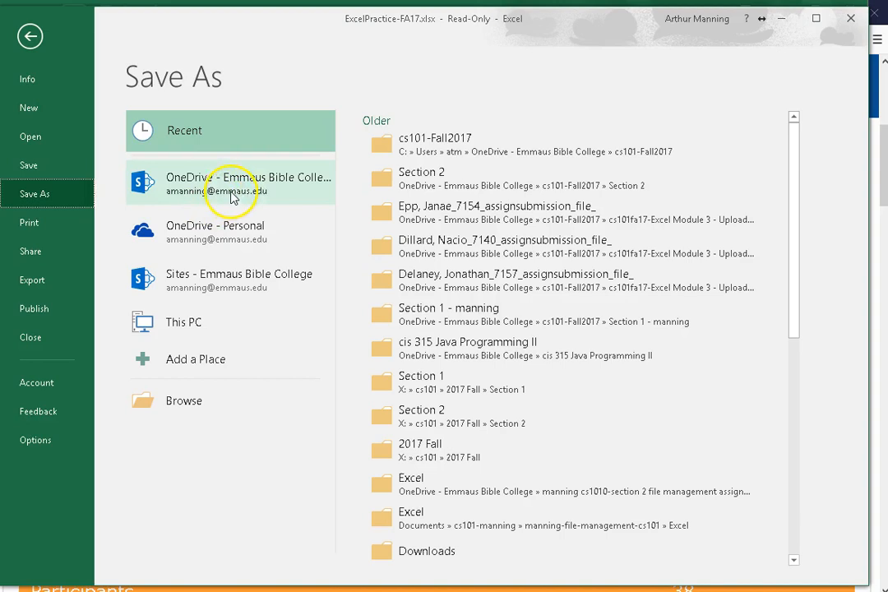
{"action": "left_click", "coordinate": [242, 189]}
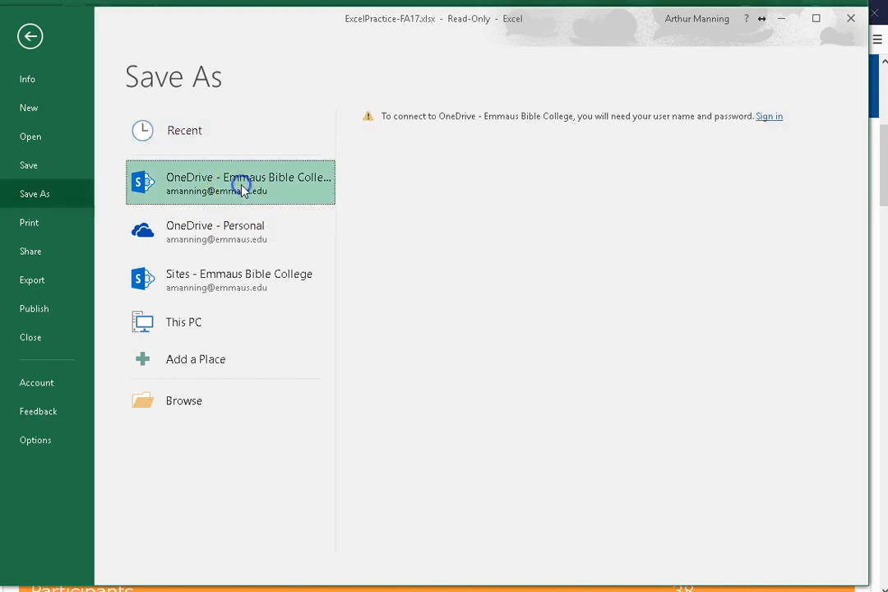
{"action": "left_click", "coordinate": [234, 235]}
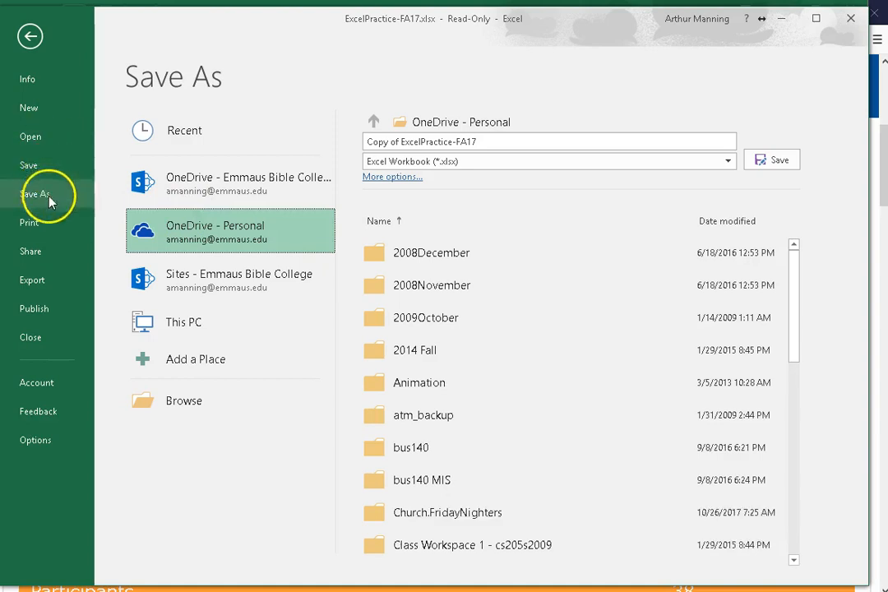
{"action": "left_click", "coordinate": [189, 404]}
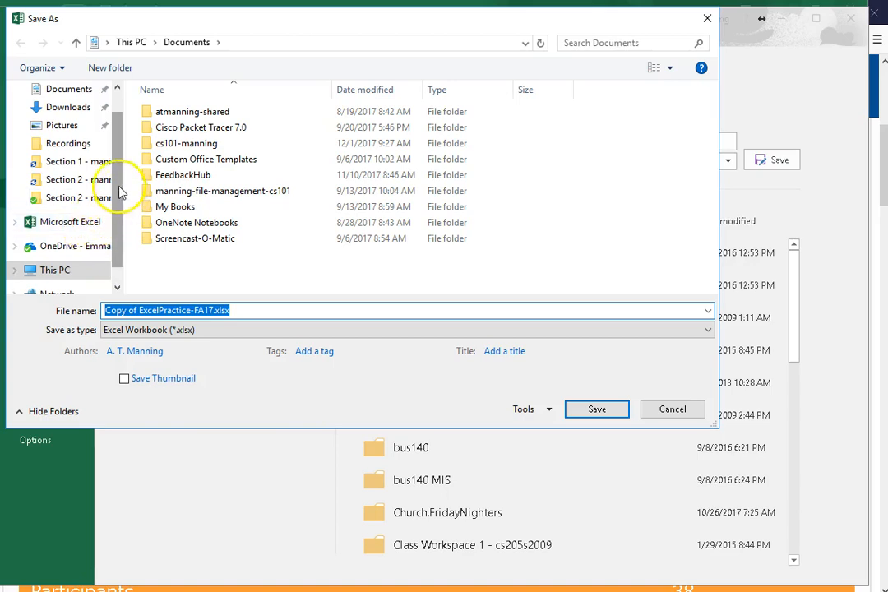
Go to the cs101-Fall2017 folder inside cs101 Fundamentals of Computing on OneDrive - Emmaus Bible College as the save location
{"action": "scroll", "coordinate": [123, 164], "scroll_direction": "up", "scroll_amount": 1}
{"action": "scroll", "coordinate": [123, 165], "scroll_direction": "down", "scroll_amount": 1}
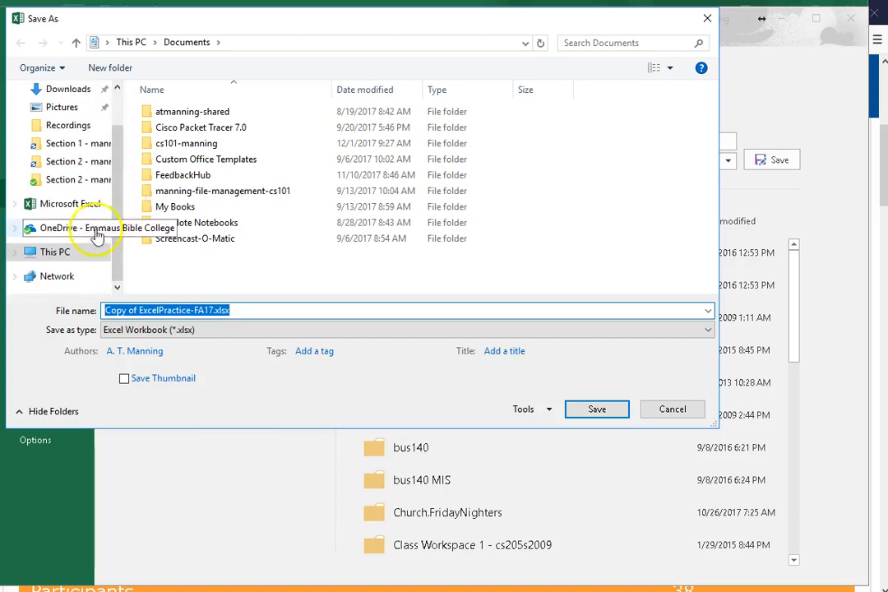
{"action": "left_click", "coordinate": [70, 235]}
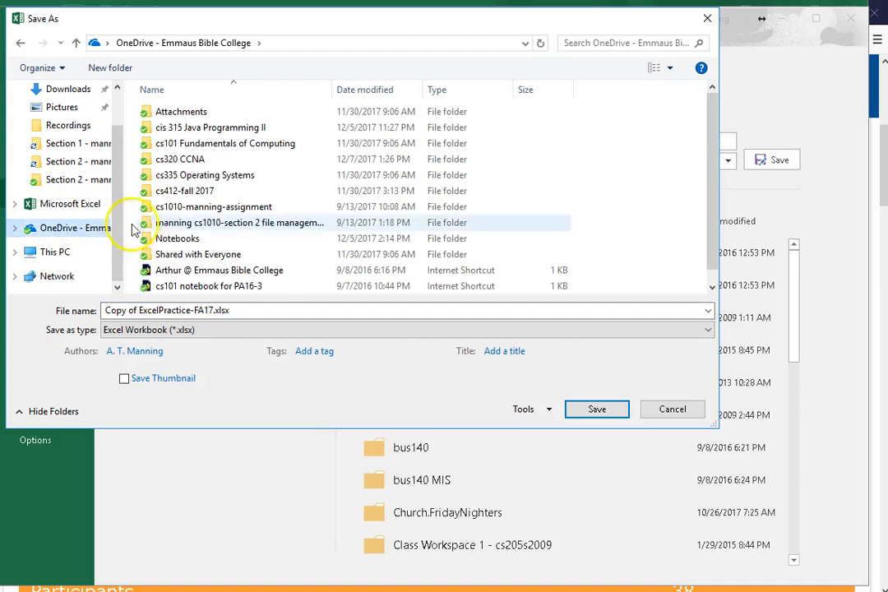
{"action": "left_click", "coordinate": [174, 146]}
{"action": "double_click", "coordinate": [175, 147]}
{"action": "left_click", "coordinate": [174, 127]}
{"action": "double_click", "coordinate": [174, 127]}
{"action": "left_click", "coordinate": [175, 176]}
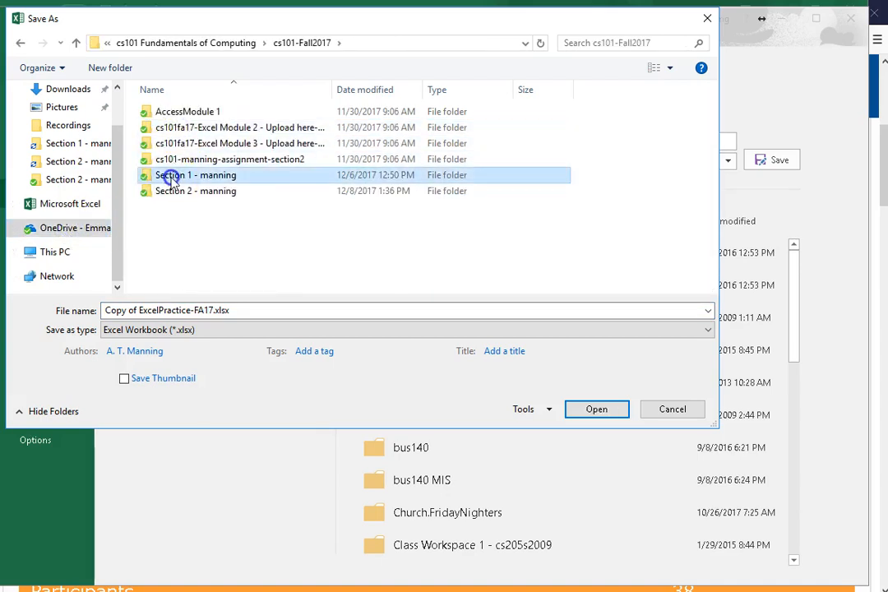
{"action": "double_click", "coordinate": [174, 175]}
{"action": "left_click", "coordinate": [137, 307]}
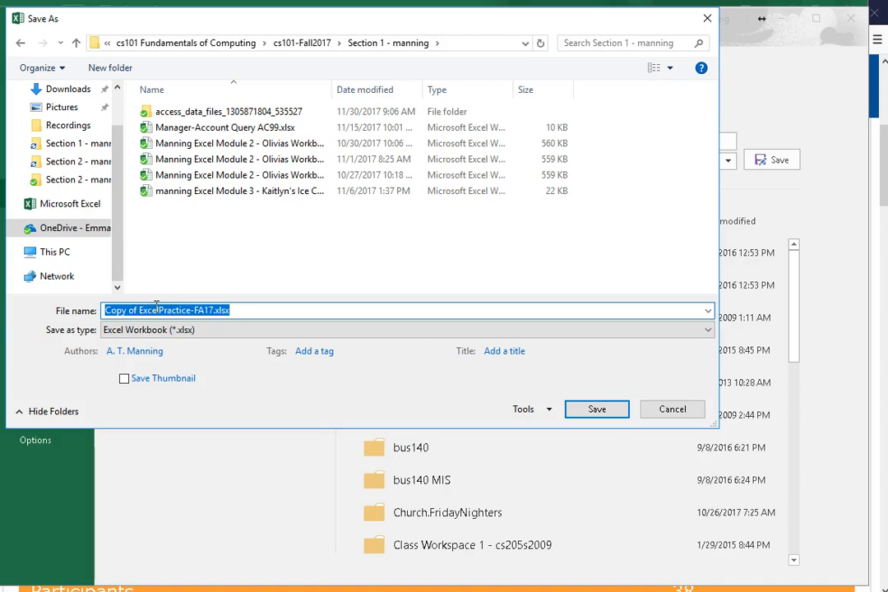
{"action": "left_click", "coordinate": [155, 309]}
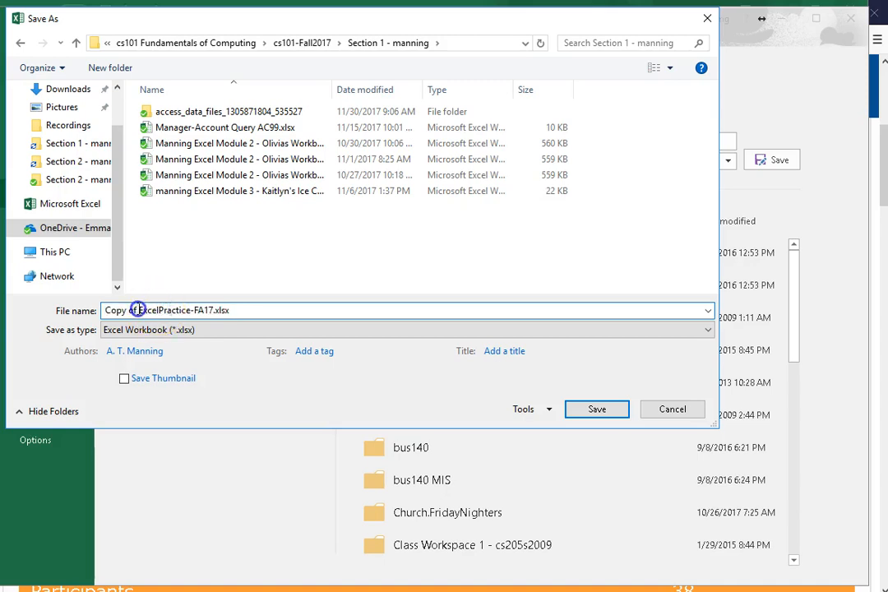
{"action": "left_click_drag", "start_coordinate": [138, 310], "coordinate": [83, 327]}
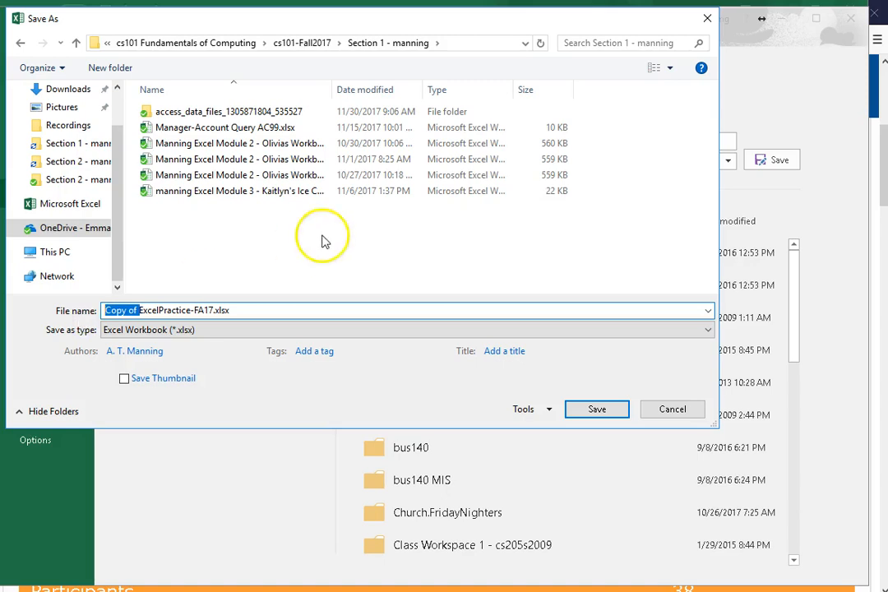
{"action": "left_click", "coordinate": [289, 42]}
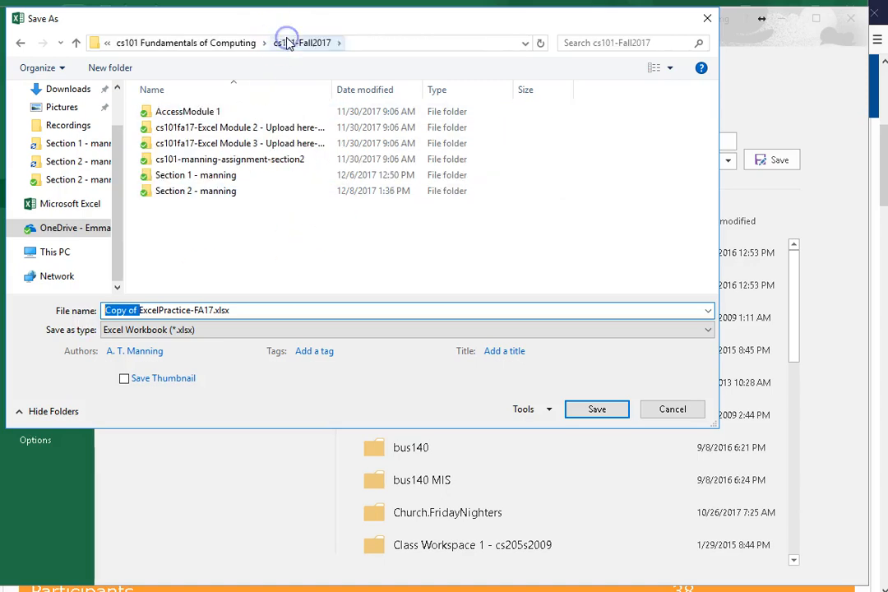
Save the workbook in the Section 2 folder, replacing "Copy of" in the file name with the owner's surname before ExcelPractice-FA17.xlsx
{"action": "double_click", "coordinate": [185, 191]}
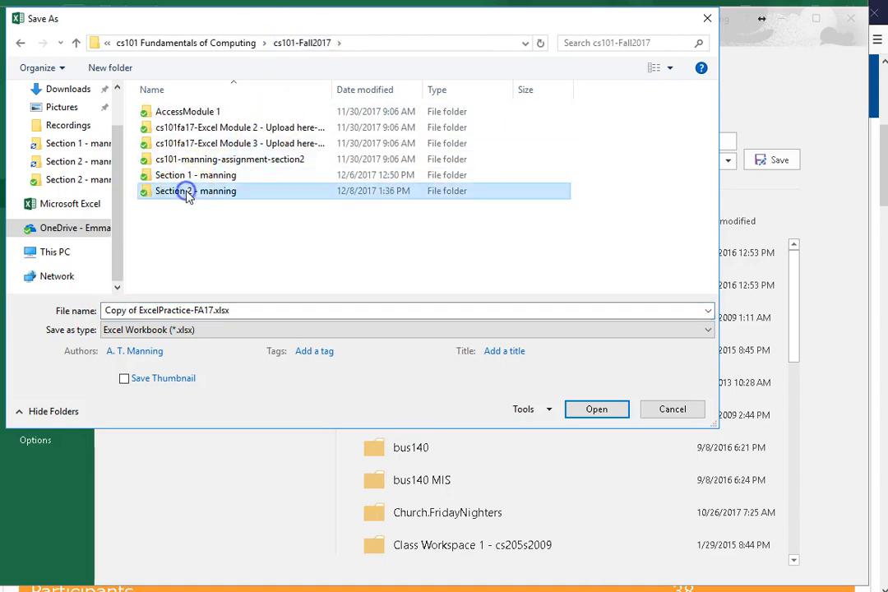
{"action": "left_click", "coordinate": [139, 310]}
{"action": "left_click_drag", "start_coordinate": [139, 310], "coordinate": [91, 311]}
{"action": "type", "text": "manning"}
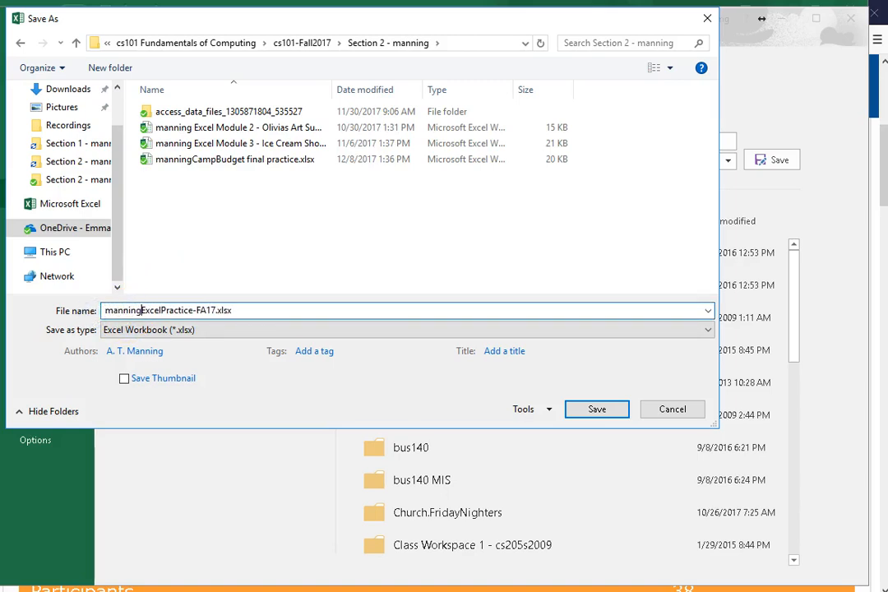
{"action": "key", "text": "ctrl+a"}
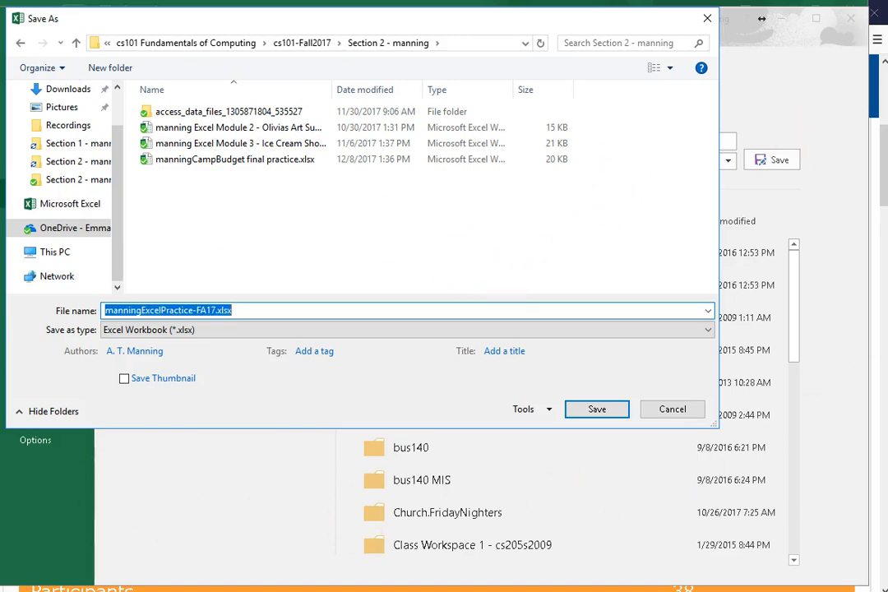
{"action": "left_click", "coordinate": [624, 403]}
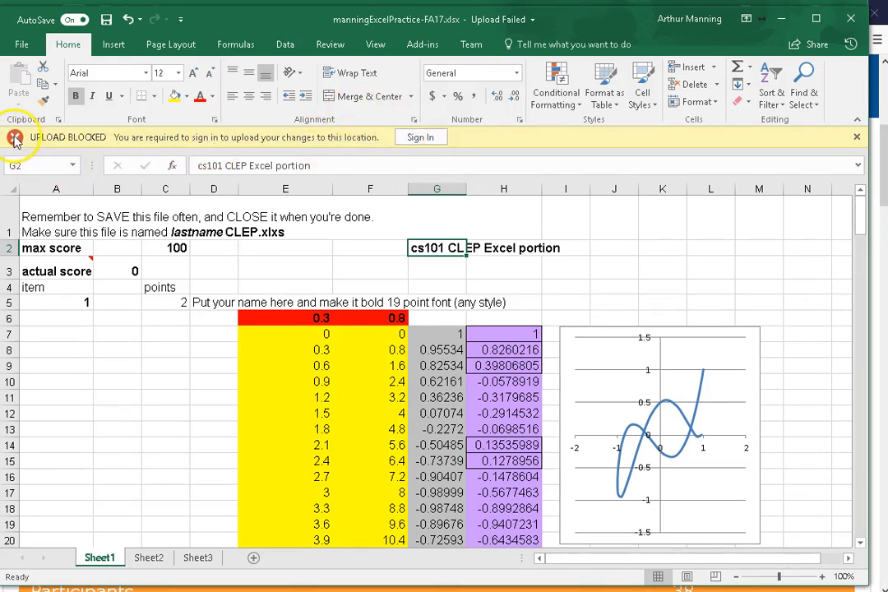
Dismiss the blocked-upload notice and browse for a location to save a copy of the workbook
{"action": "left_click", "coordinate": [857, 137]}
{"action": "left_click", "coordinate": [21, 46]}
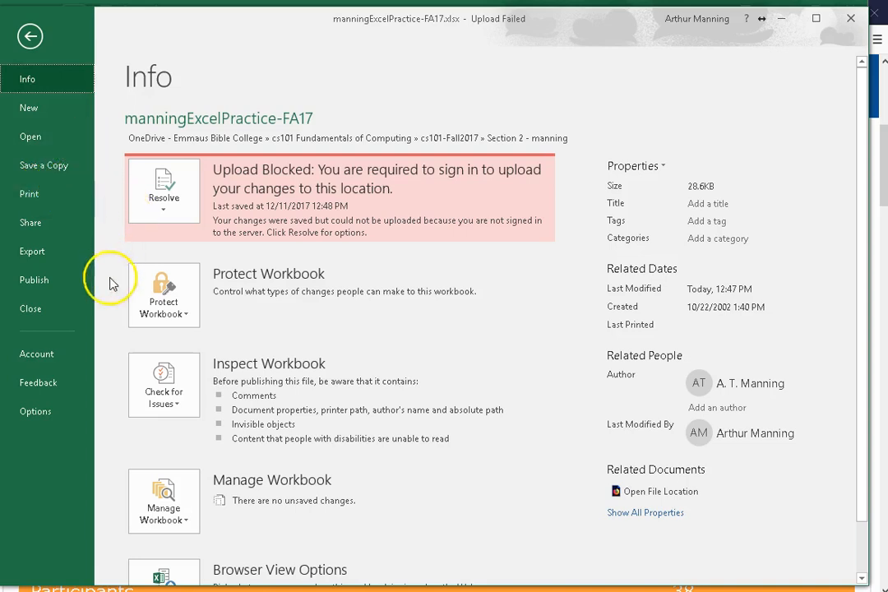
{"action": "left_click", "coordinate": [29, 35]}
{"action": "left_click", "coordinate": [27, 48]}
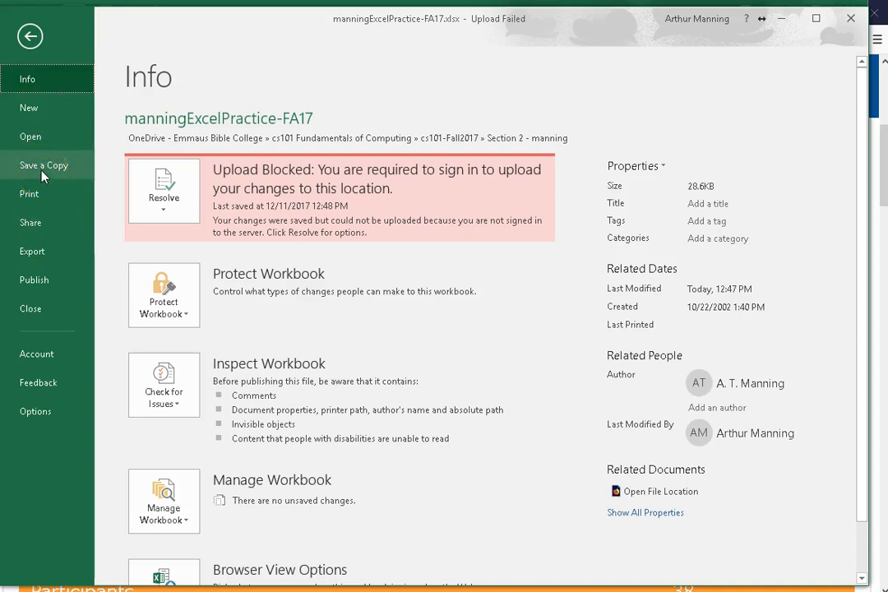
{"action": "left_click", "coordinate": [43, 175]}
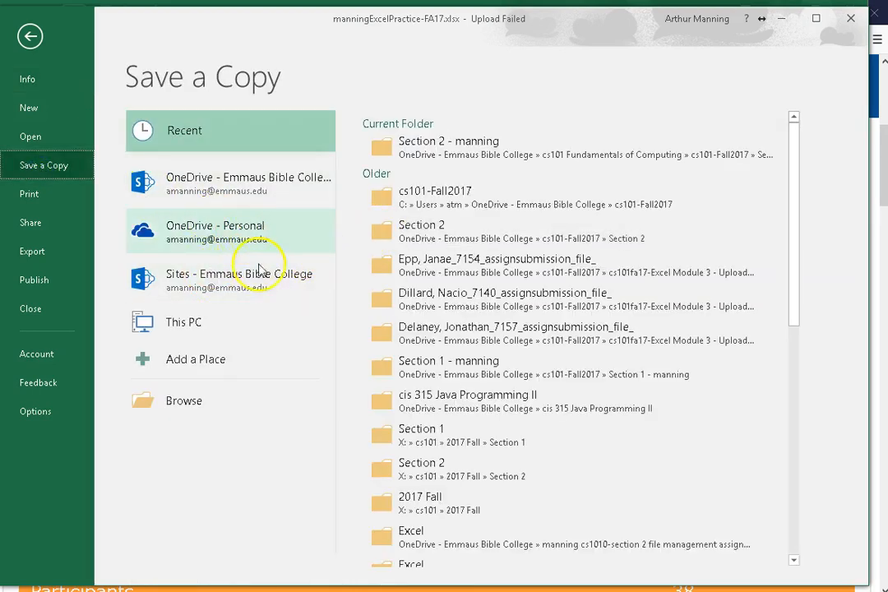
{"action": "left_click", "coordinate": [189, 400]}
{"action": "left_click", "coordinate": [190, 400]}
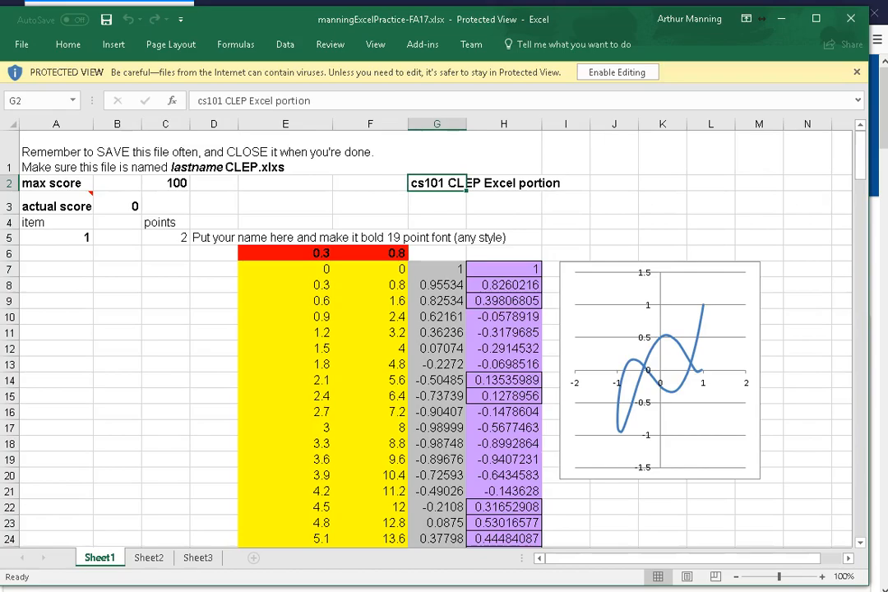
Enable editing in the reopened practice workbook
{"action": "left_click", "coordinate": [617, 72]}
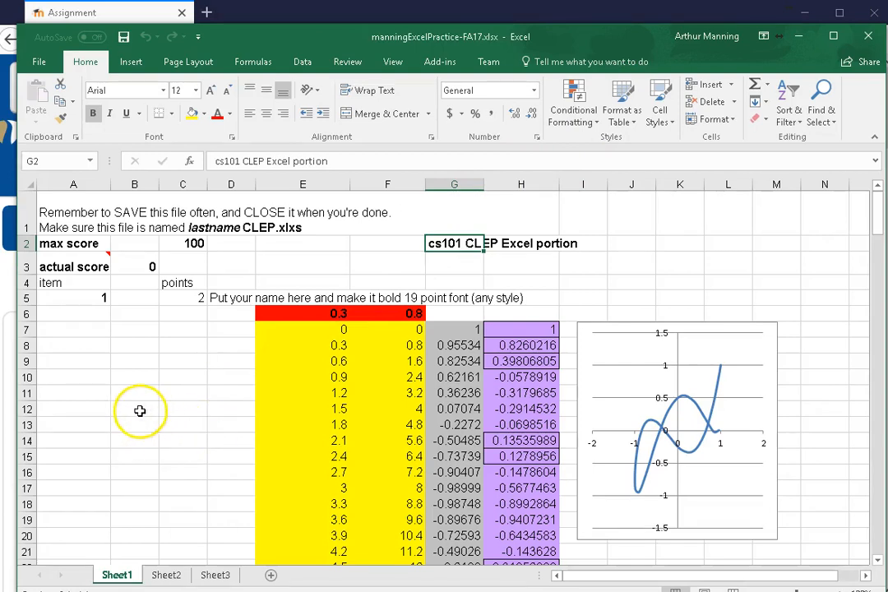
{"action": "scroll", "coordinate": [138, 408], "scroll_direction": "down", "scroll_amount": 1}
{"action": "scroll", "coordinate": [137, 408], "scroll_direction": "up", "scroll_amount": 1}
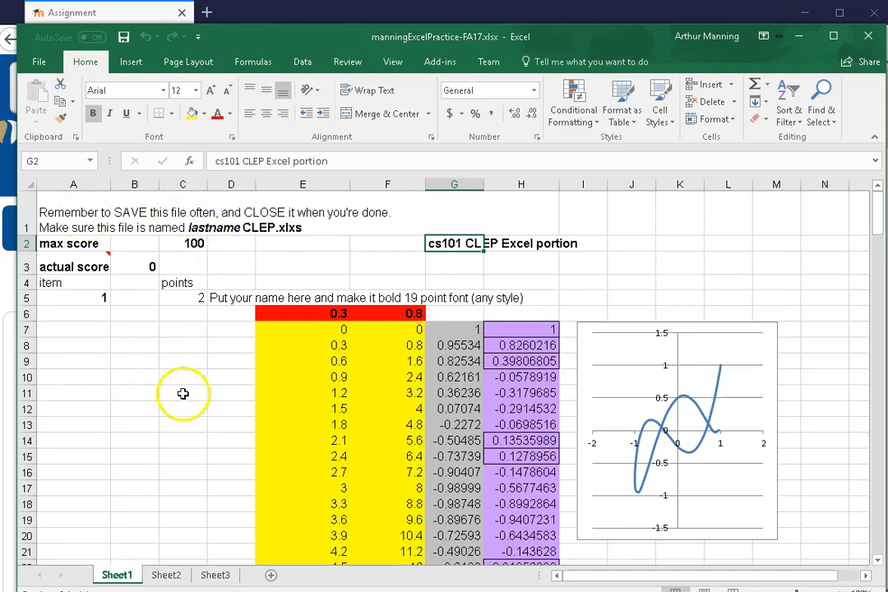
{"action": "scroll", "coordinate": [195, 394], "scroll_direction": "up", "scroll_amount": 3, "text": "ctrl"}
{"action": "scroll", "coordinate": [195, 394], "scroll_direction": "up", "scroll_amount": 1, "text": "ctrl"}
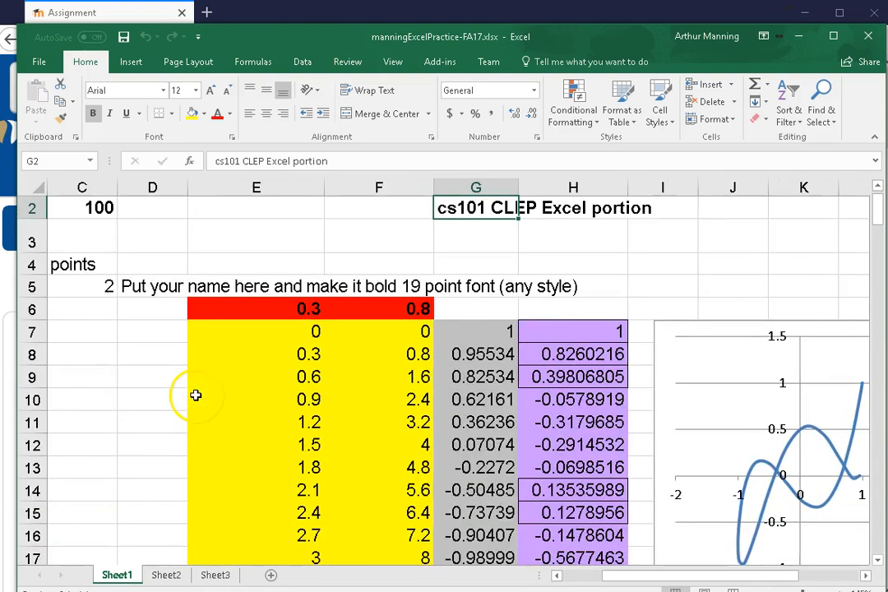
{"action": "scroll", "coordinate": [152, 394], "scroll_direction": "down", "scroll_amount": 1, "text": "ctrl"}
{"action": "left_click", "coordinate": [200, 280]}
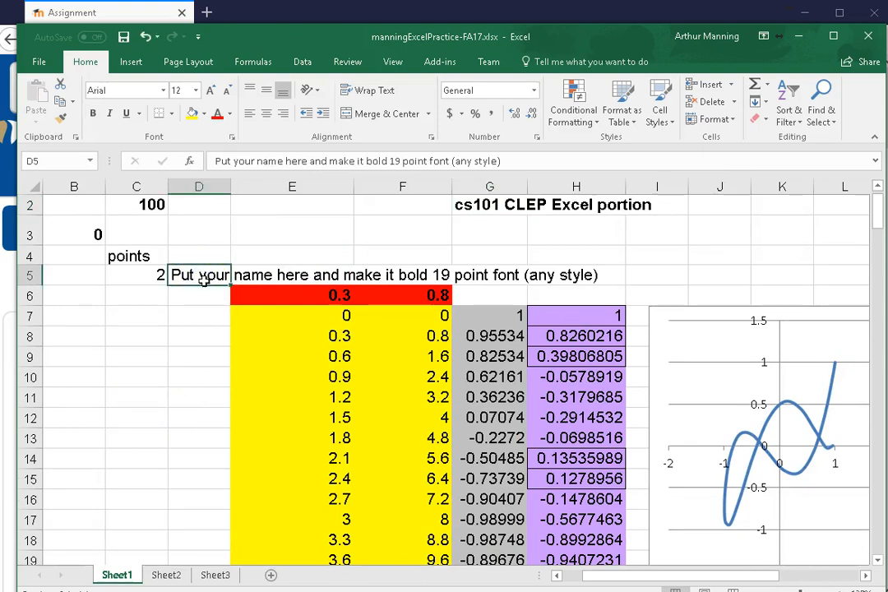
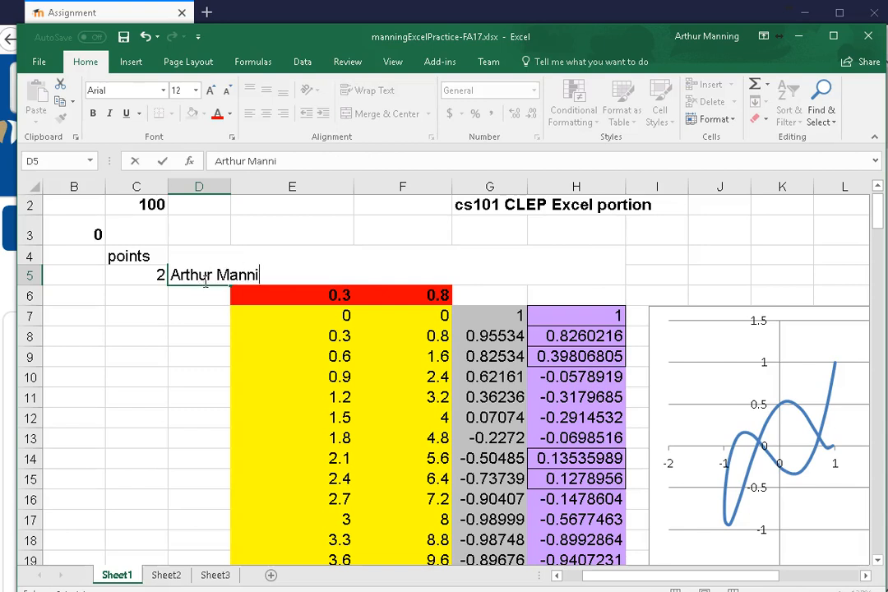
{"action": "type", "text": "ng"}
{"action": "key", "text": "ctrl+z"}
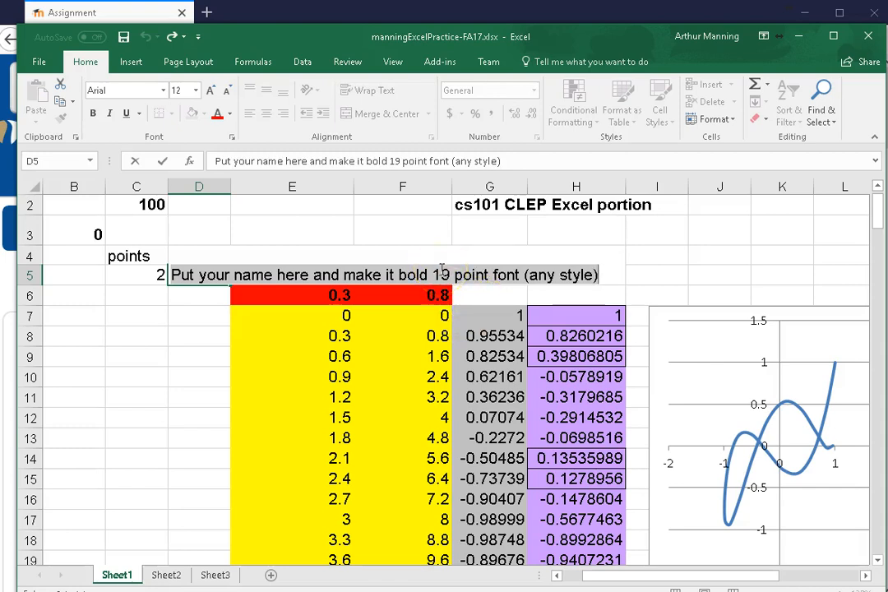
Format the instruction text in cell D5 as bold with a font size of 19
{"action": "left_click", "coordinate": [195, 91]}
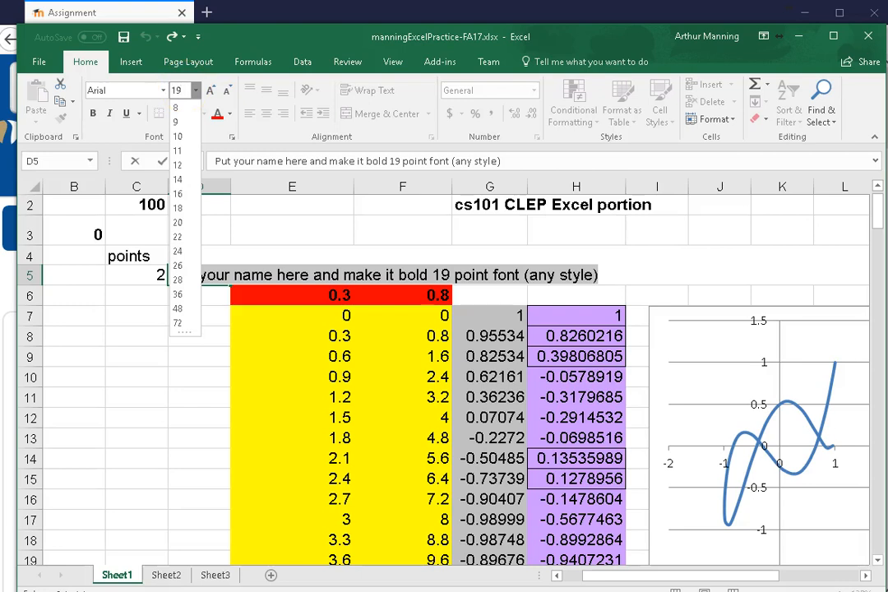
{"action": "key", "text": "Return"}
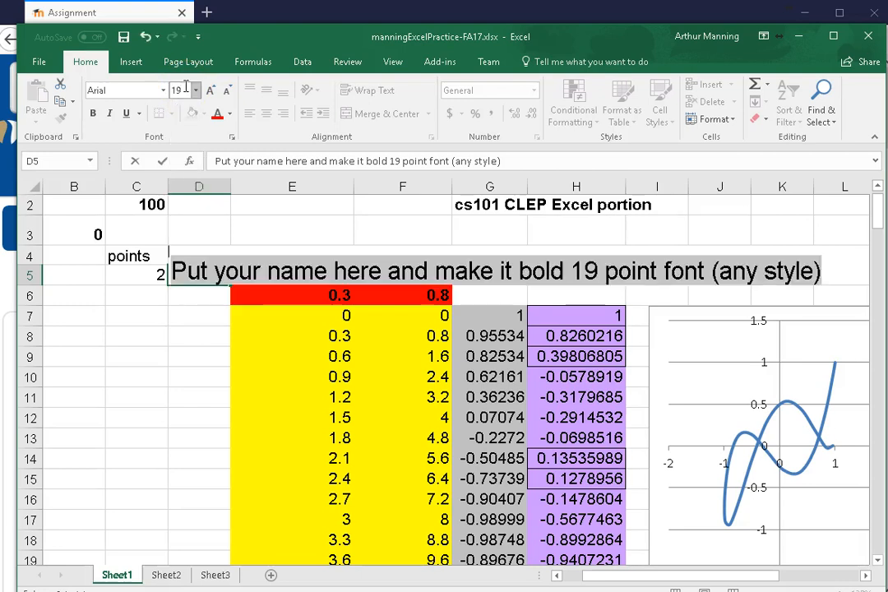
{"action": "left_click", "coordinate": [91, 115]}
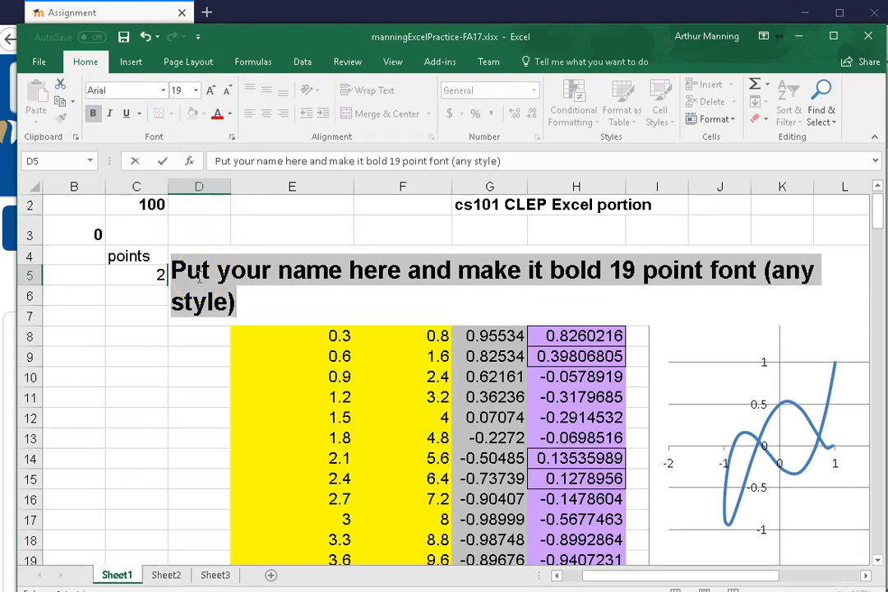
Replace the instruction text in cell D5 with the student's full name and commit the entry
{"action": "double_click", "coordinate": [184, 271]}
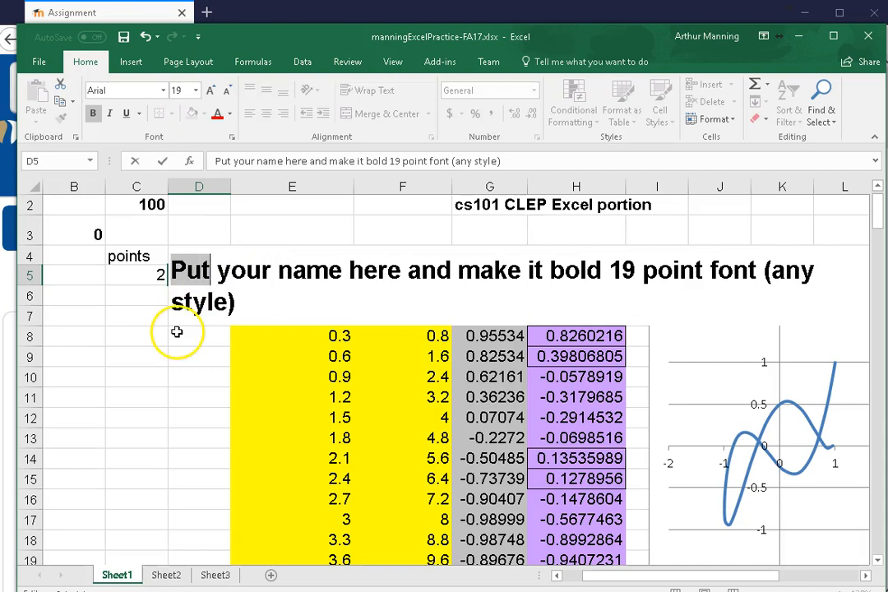
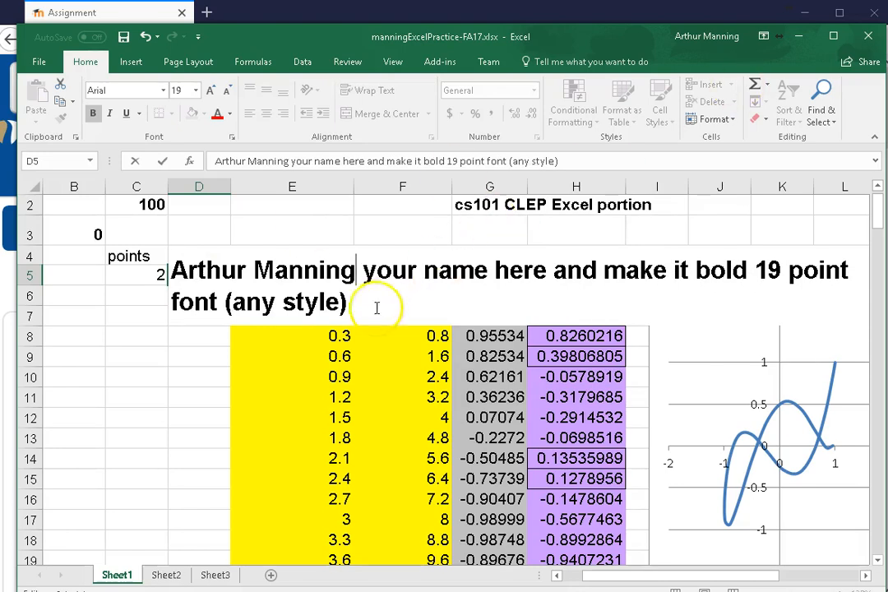
{"action": "left_click_drag", "start_coordinate": [356, 268], "coordinate": [350, 323]}
{"action": "key", "text": "BackSpace"}
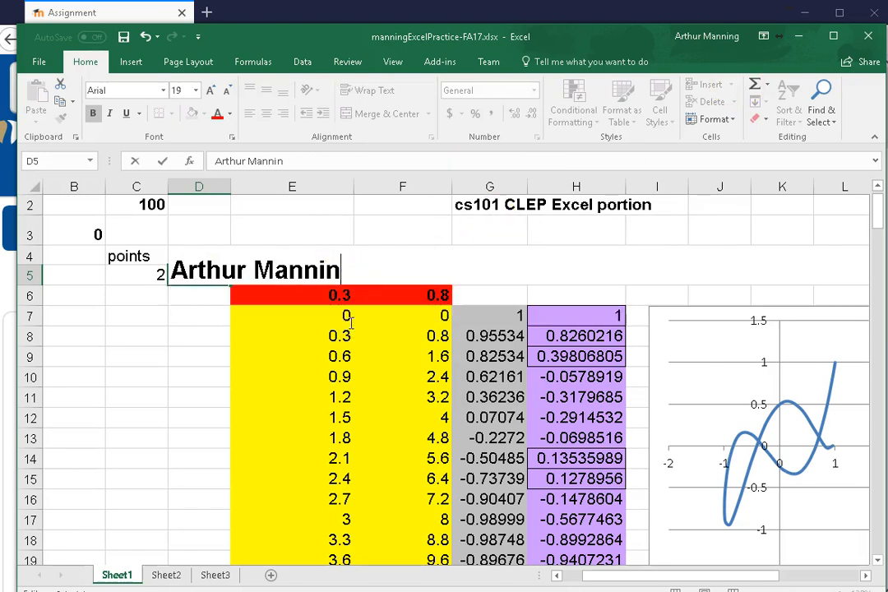
{"action": "type", "text": "g"}
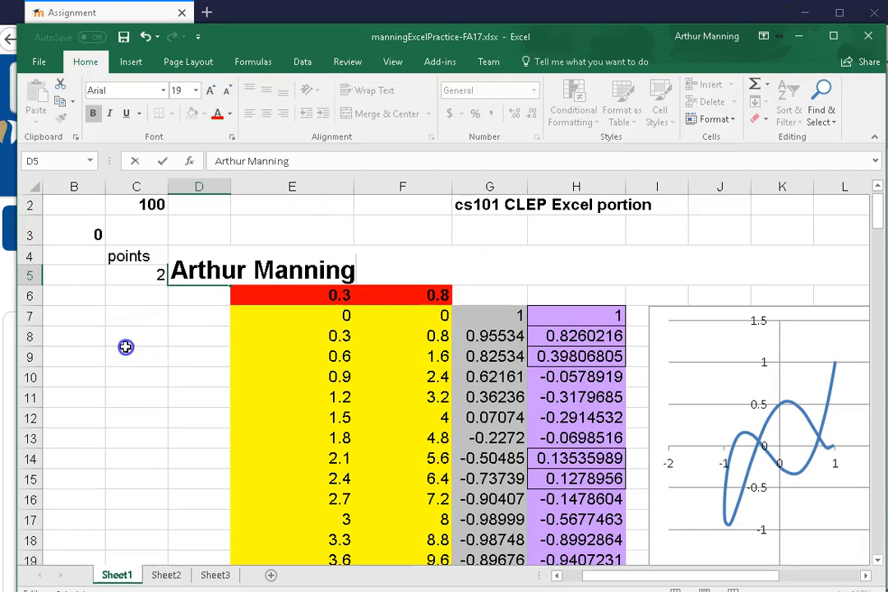
{"action": "left_click", "coordinate": [123, 349]}
{"action": "left_click", "coordinate": [186, 282]}
{"action": "left_click", "coordinate": [179, 91]}
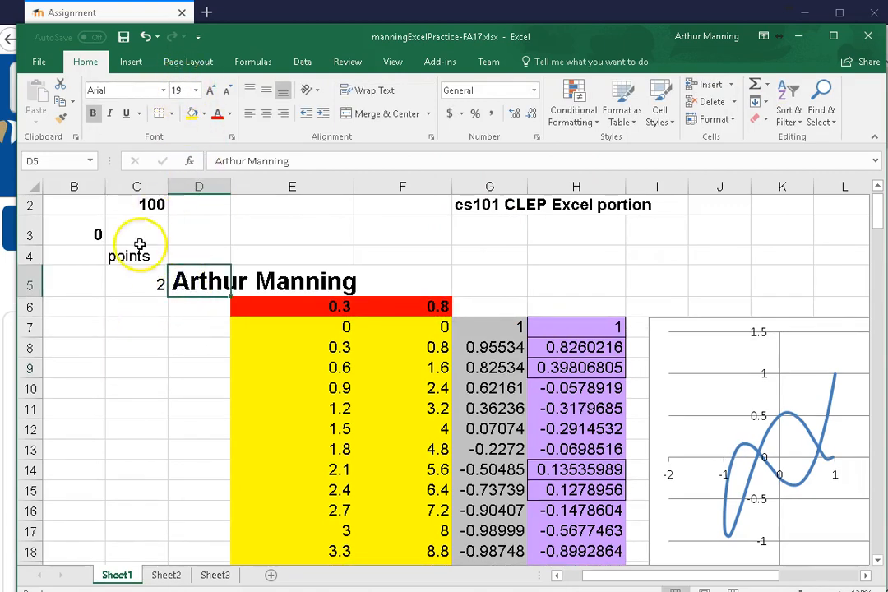
Insert a MAX function in the merged grey cell E29 below the number columns
{"action": "scroll", "coordinate": [127, 329], "scroll_direction": "down", "scroll_amount": 1}
{"action": "scroll", "coordinate": [129, 329], "scroll_direction": "down", "scroll_amount": 3}
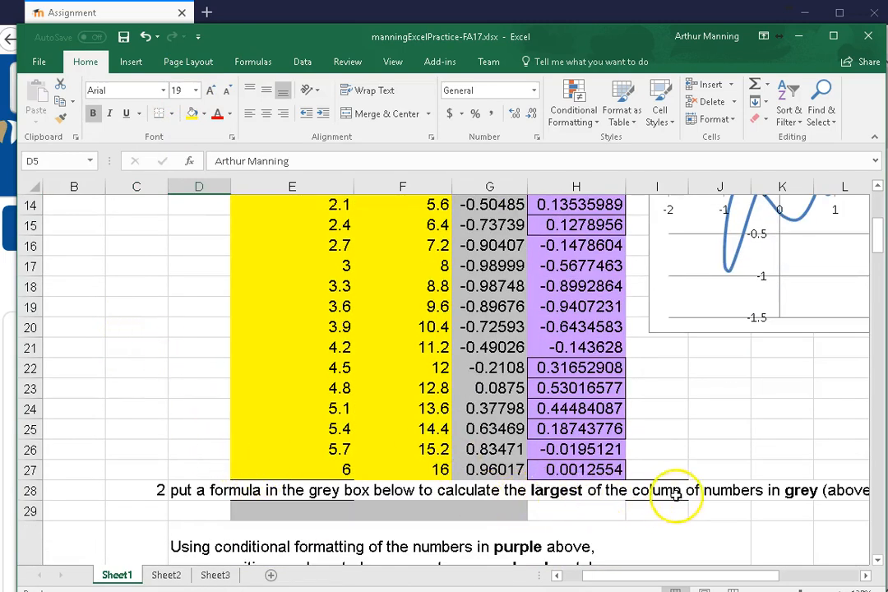
{"action": "scroll", "coordinate": [683, 487], "scroll_direction": "down", "scroll_amount": 2}
{"action": "scroll", "coordinate": [681, 490], "scroll_direction": "up", "scroll_amount": 2}
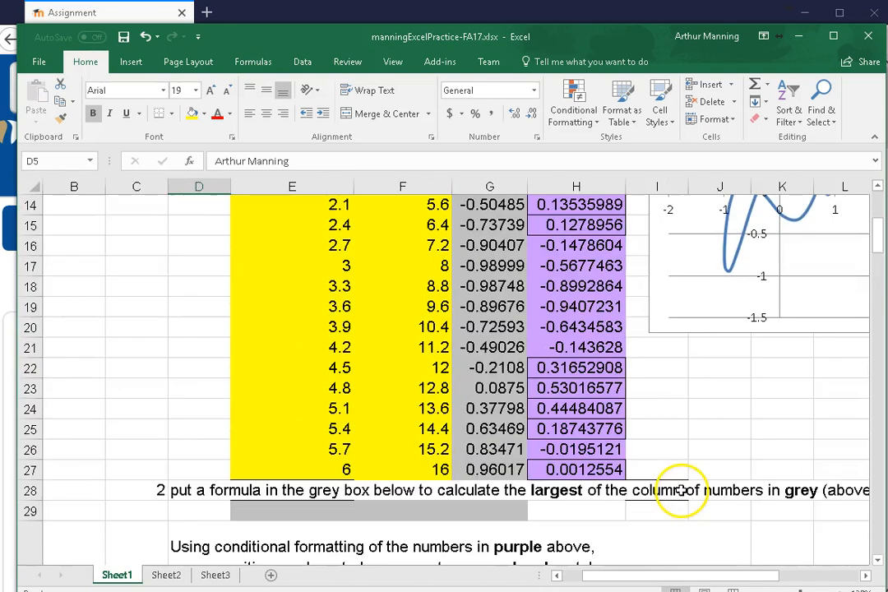
{"action": "left_click_drag", "start_coordinate": [624, 578], "coordinate": [668, 579]}
{"action": "scroll", "coordinate": [595, 390], "scroll_direction": "up", "scroll_amount": 3}
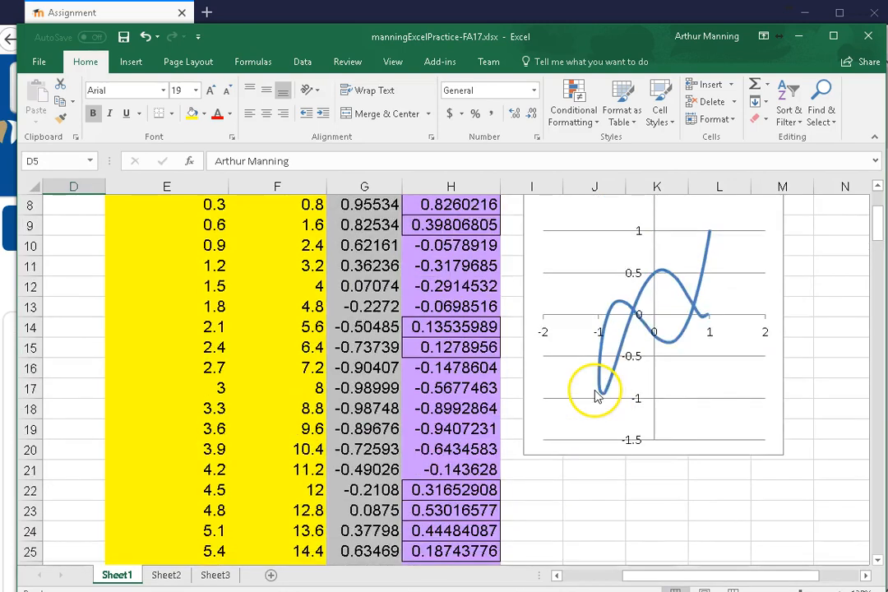
{"action": "scroll", "coordinate": [595, 390], "scroll_direction": "down", "scroll_amount": 3}
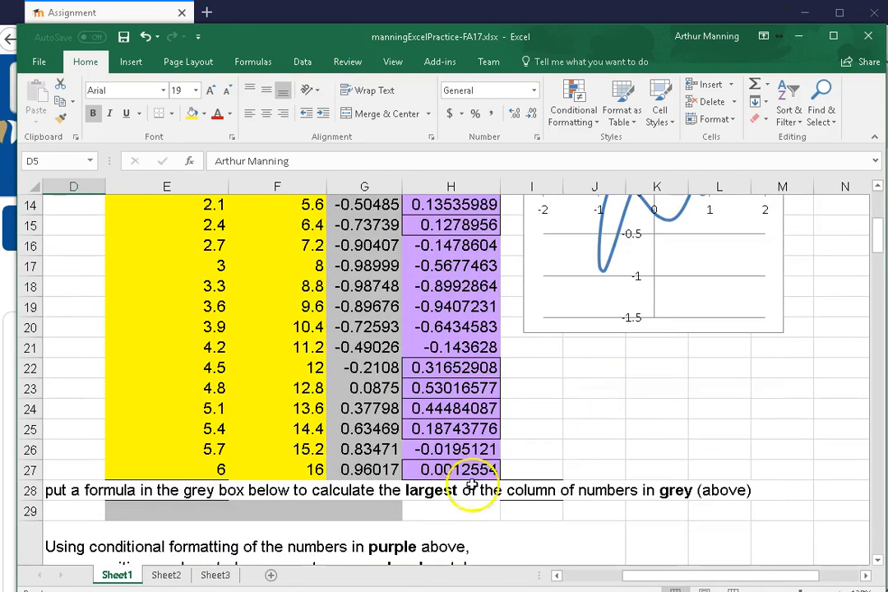
{"action": "left_click", "coordinate": [210, 512]}
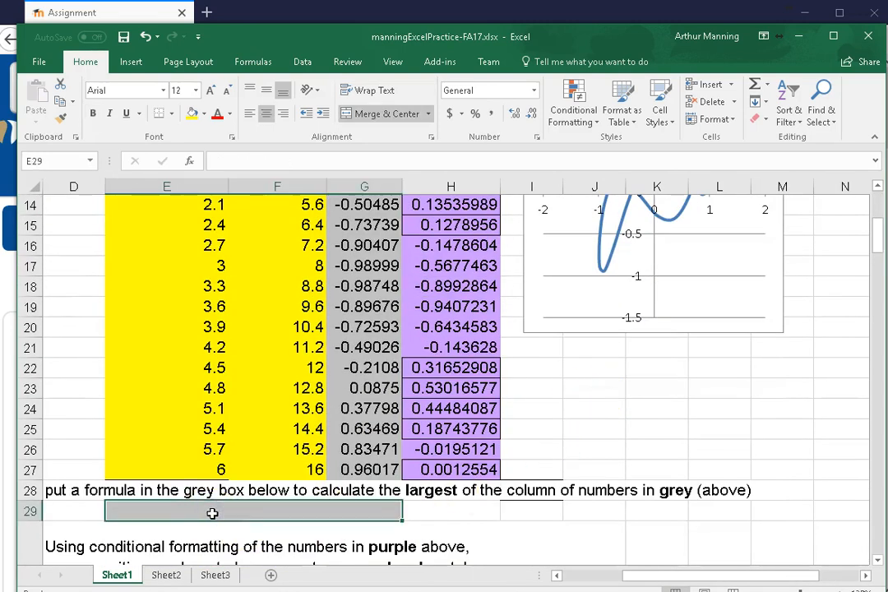
{"action": "left_click", "coordinate": [318, 512]}
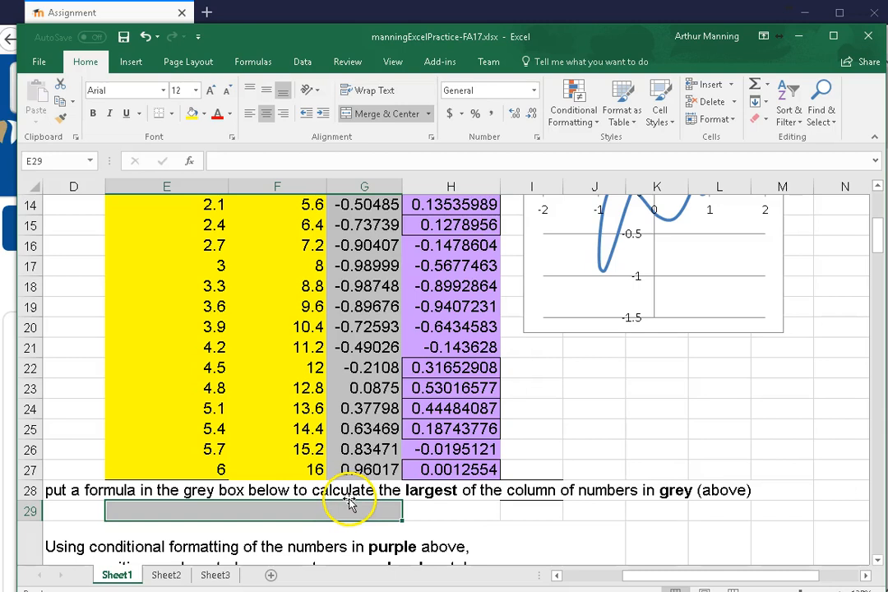
{"action": "left_click", "coordinate": [768, 89]}
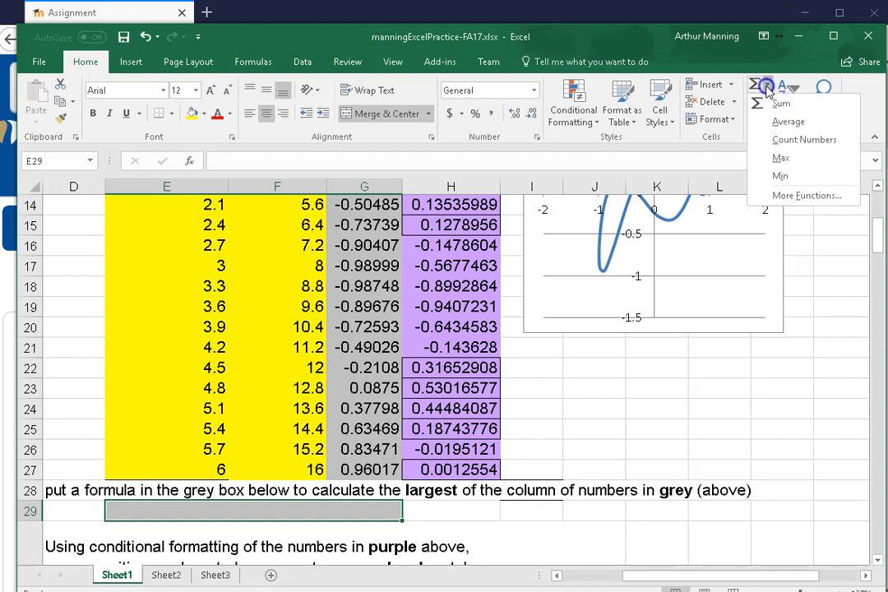
{"action": "left_click", "coordinate": [788, 163]}
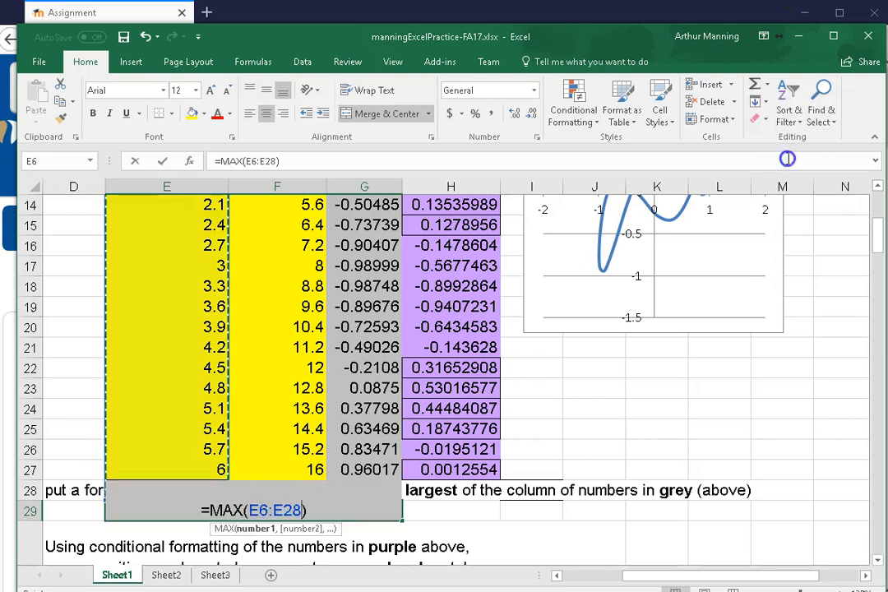
Set the MAX function's range to the grey column's numbers, G7:G27, and confirm the formula
{"action": "scroll", "coordinate": [765, 329], "scroll_direction": "up", "scroll_amount": 2}
{"action": "scroll", "coordinate": [765, 329], "scroll_direction": "up", "scroll_amount": 1}
{"action": "scroll", "coordinate": [765, 327], "scroll_direction": "down", "scroll_amount": 4}
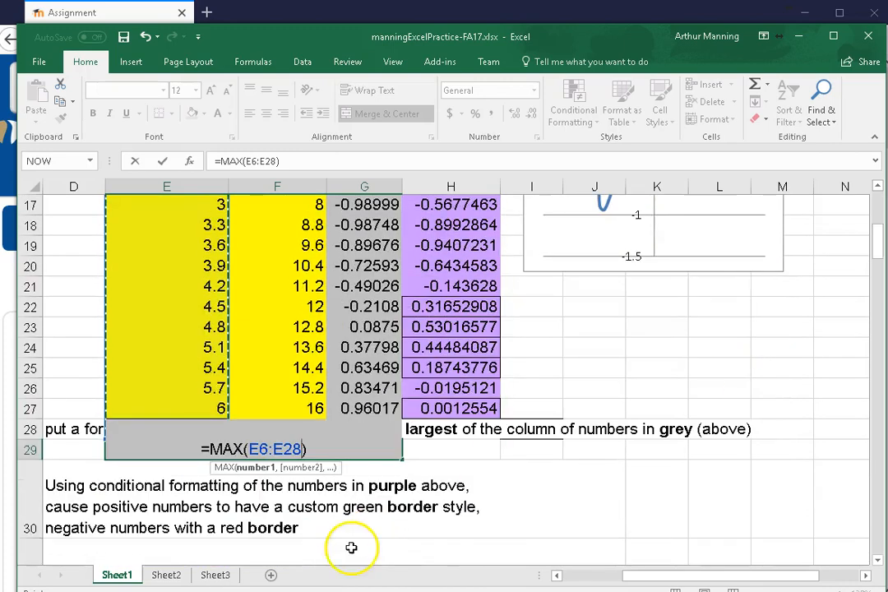
{"action": "scroll", "coordinate": [151, 433], "scroll_direction": "up", "scroll_amount": 3}
{"action": "scroll", "coordinate": [151, 433], "scroll_direction": "up", "scroll_amount": 1}
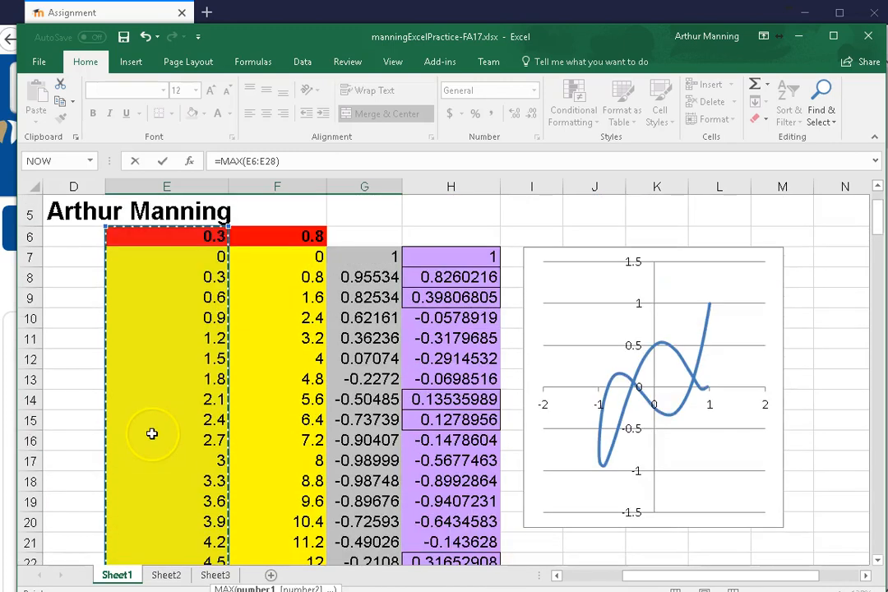
{"action": "left_click", "coordinate": [364, 261]}
{"action": "left_click_drag", "start_coordinate": [364, 266], "coordinate": [353, 511]}
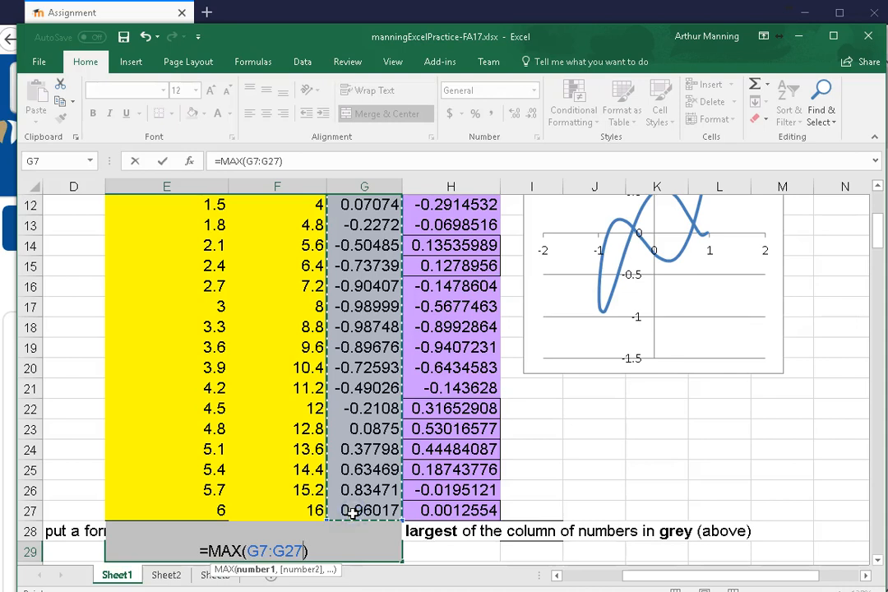
{"action": "key", "text": "Return"}
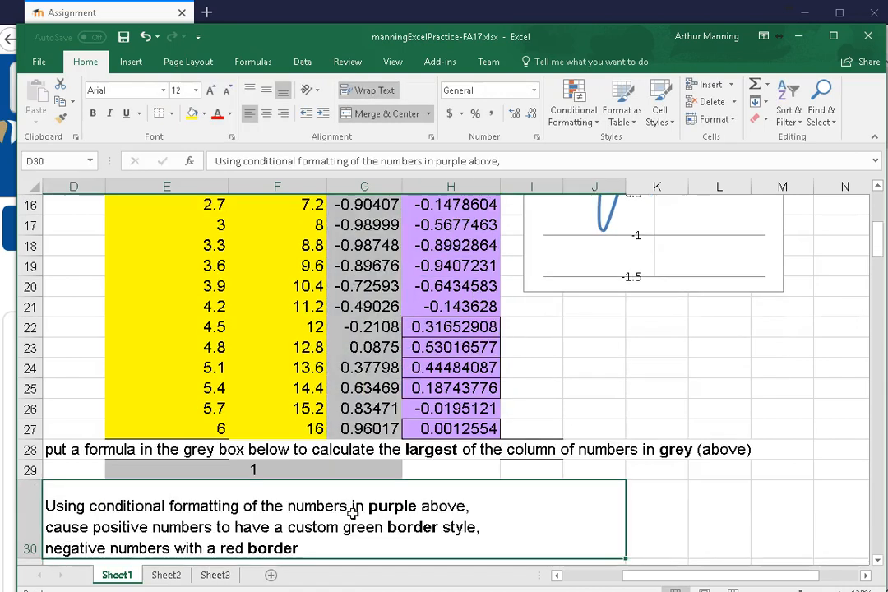
Inspect the range used by the MAX formula in E29 and leave the cell without keeping any edits
{"action": "left_click", "coordinate": [247, 468]}
{"action": "double_click", "coordinate": [247, 469]}
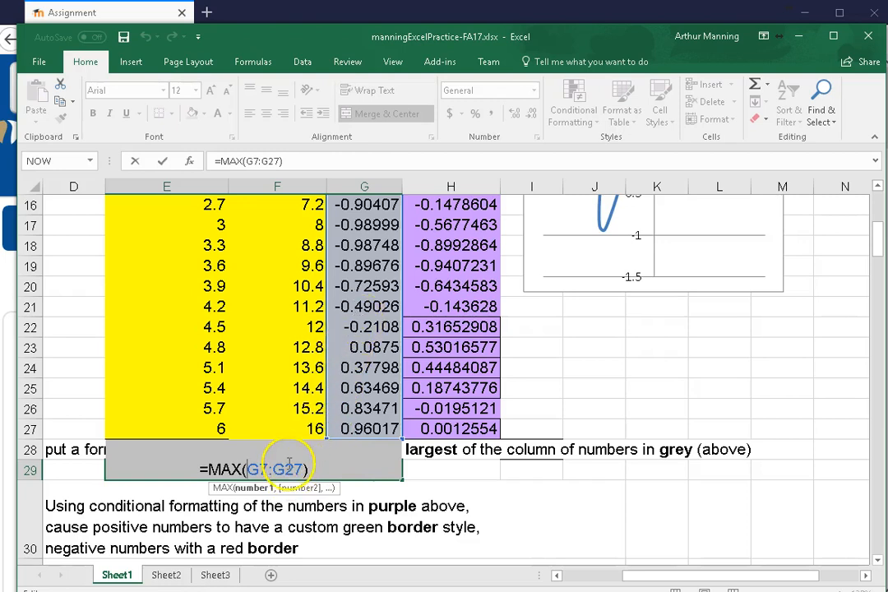
{"action": "left_click", "coordinate": [464, 485]}
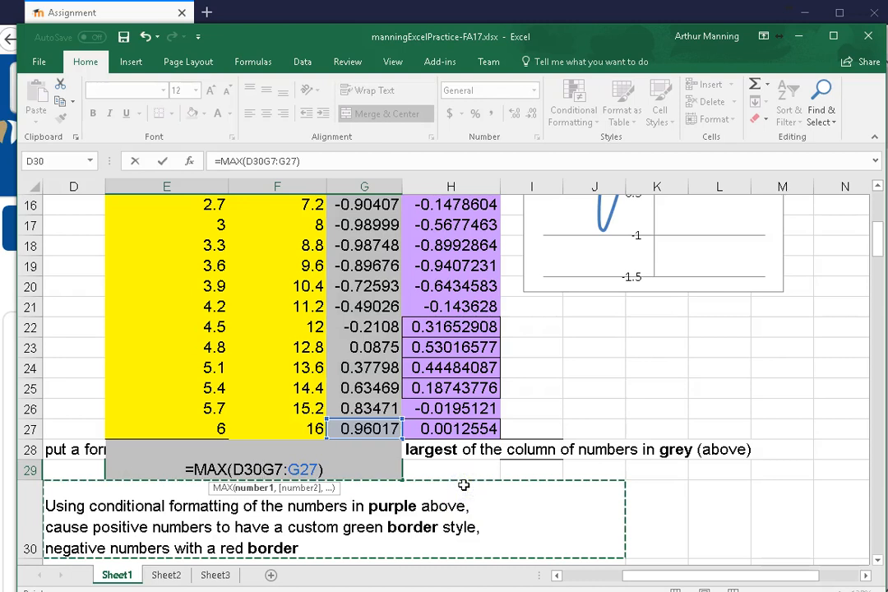
{"action": "left_click", "coordinate": [674, 470]}
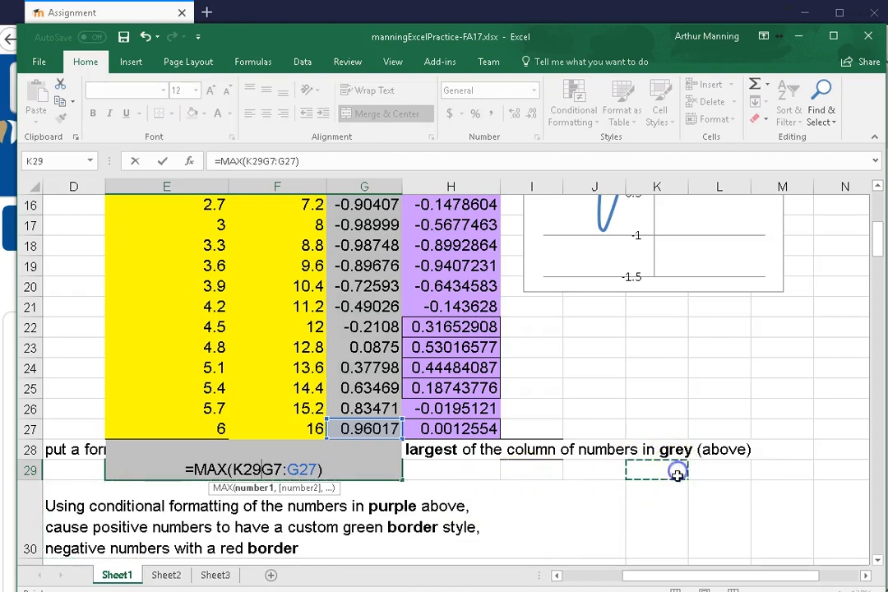
{"action": "left_click", "coordinate": [534, 371]}
{"action": "key", "text": "Escape"}
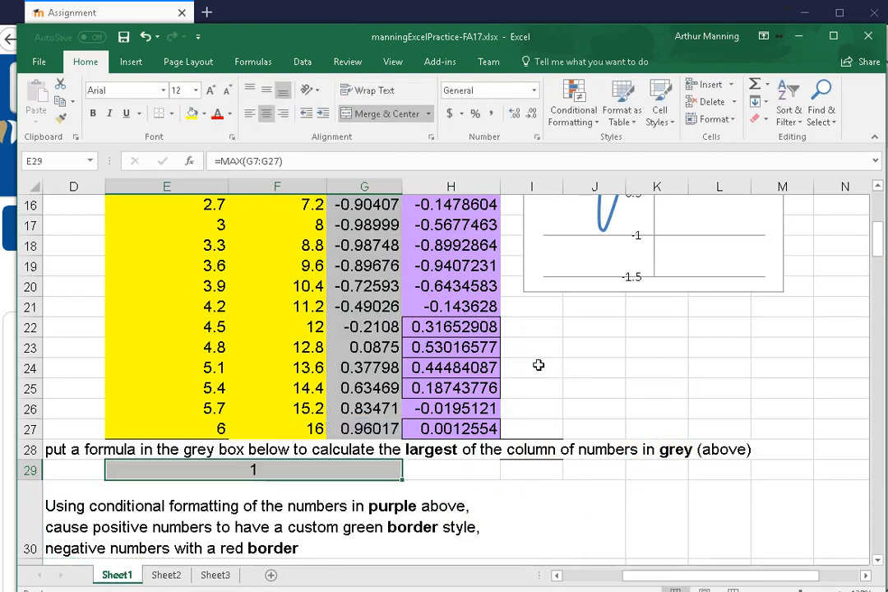
{"action": "double_click", "coordinate": [246, 473]}
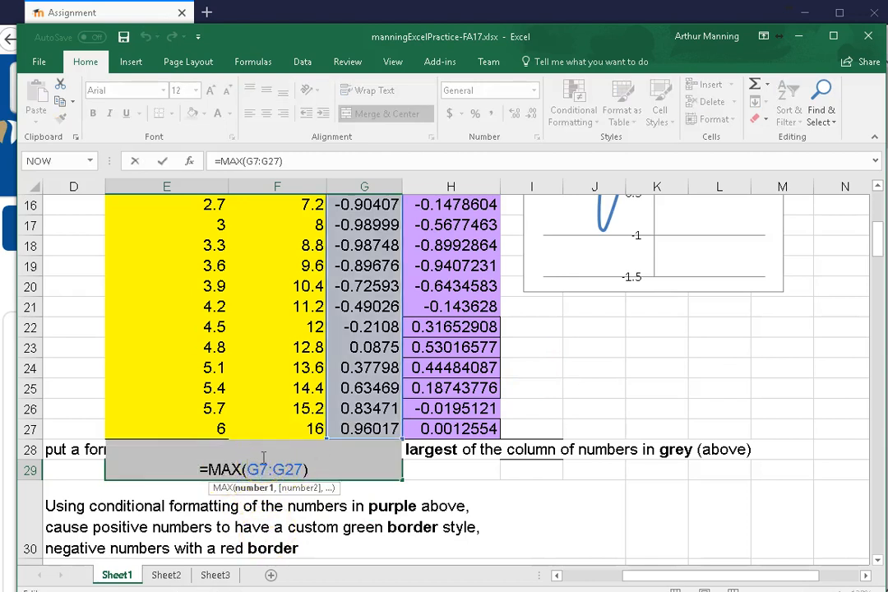
{"action": "key", "text": "Escape"}
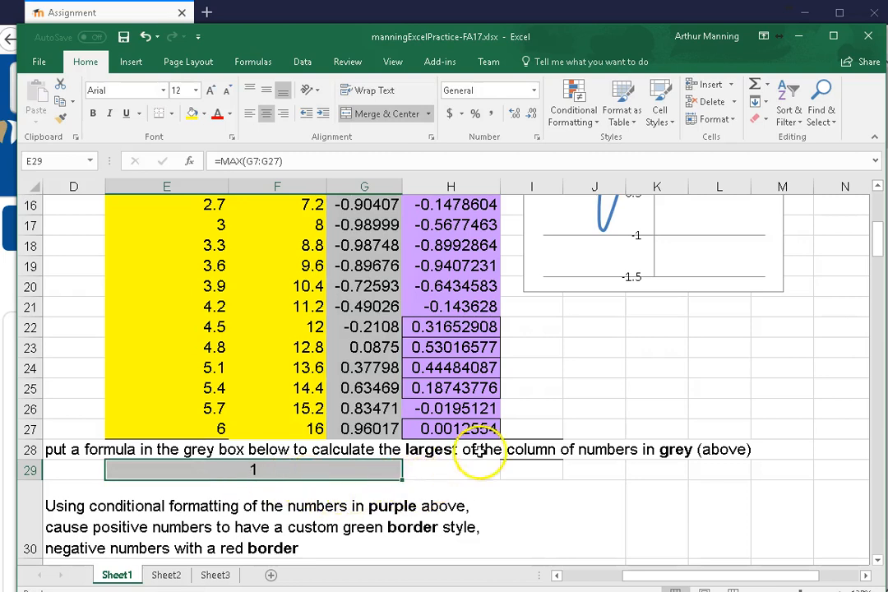
Start a new conditional formatting rule for the purple numbers in H7:H27
{"action": "scroll", "coordinate": [493, 432], "scroll_direction": "up", "scroll_amount": 1}
{"action": "scroll", "coordinate": [496, 429], "scroll_direction": "up", "scroll_amount": 3}
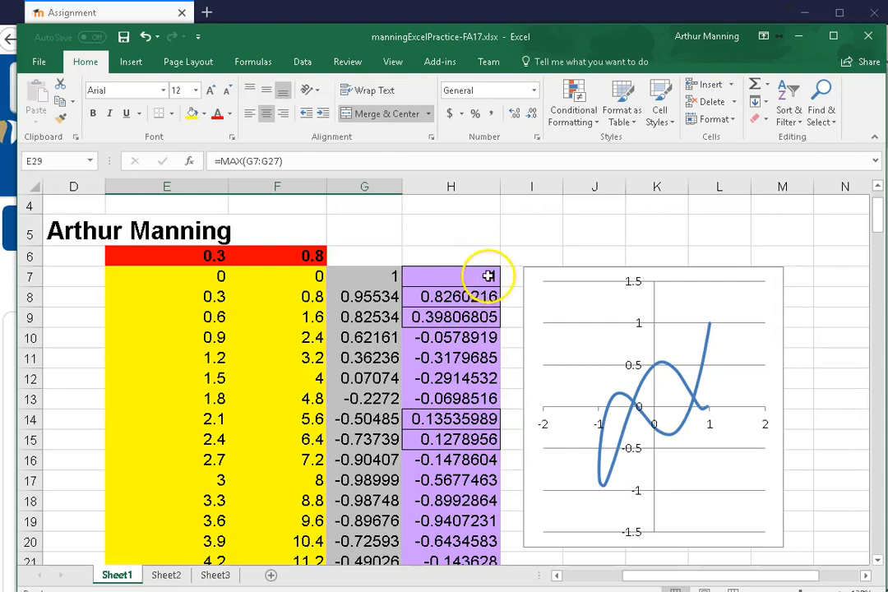
{"action": "scroll", "coordinate": [469, 391], "scroll_direction": "down", "scroll_amount": 5}
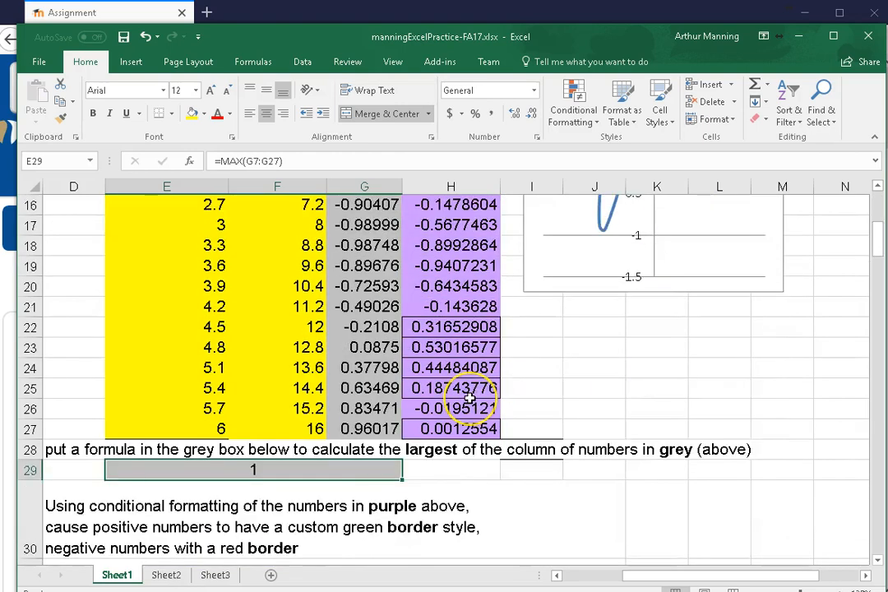
{"action": "scroll", "coordinate": [469, 398], "scroll_direction": "up", "scroll_amount": 1}
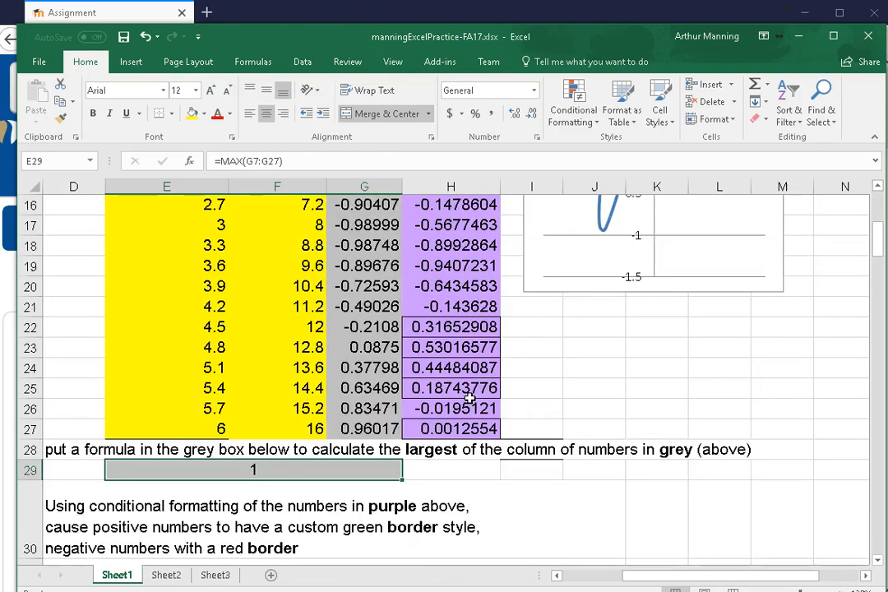
{"action": "scroll", "coordinate": [470, 398], "scroll_direction": "down", "scroll_amount": 1}
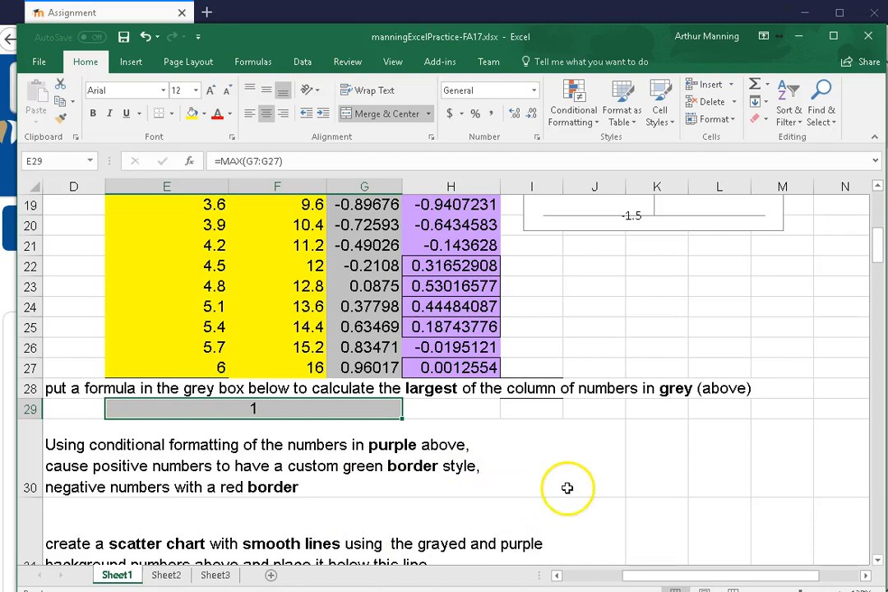
{"action": "scroll", "coordinate": [569, 493], "scroll_direction": "up", "scroll_amount": 5}
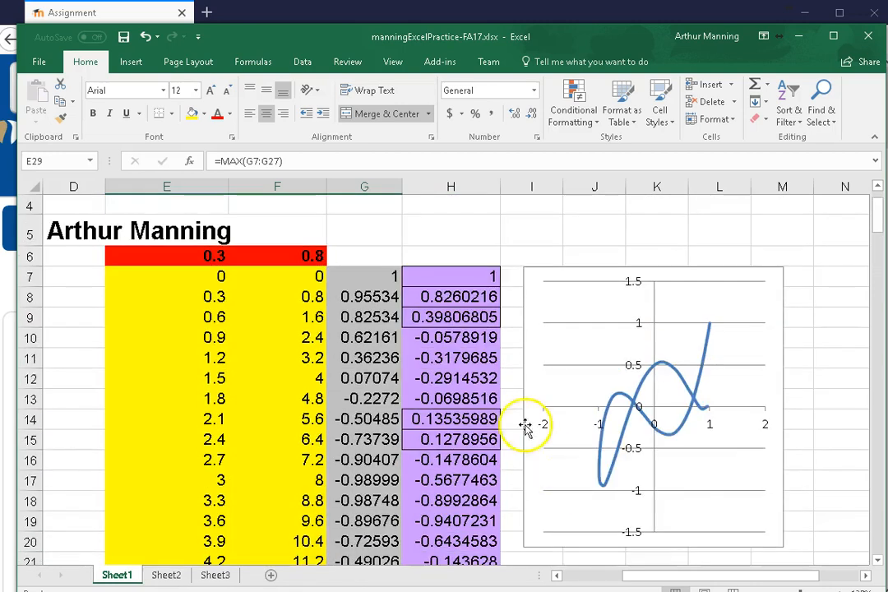
{"action": "left_click_drag", "start_coordinate": [461, 278], "coordinate": [460, 348]}
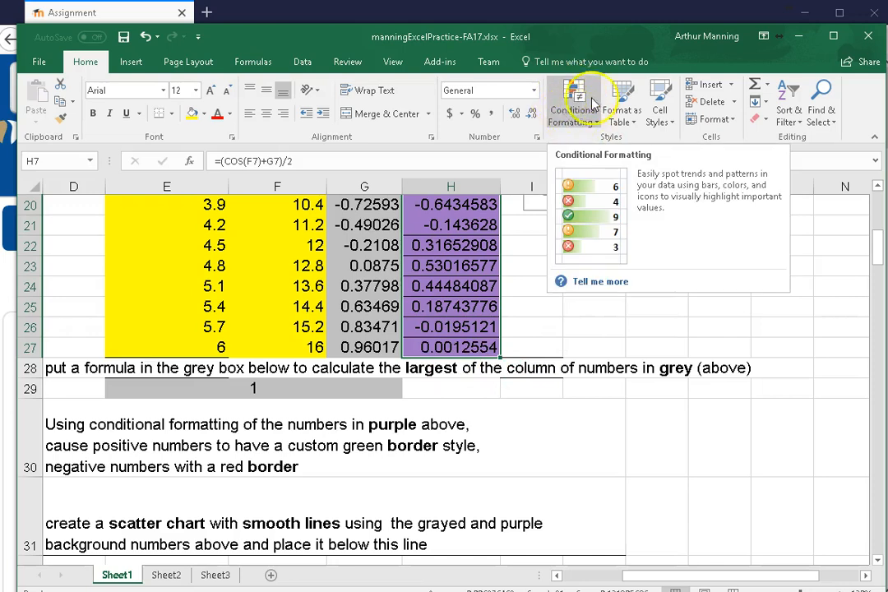
{"action": "left_click", "coordinate": [594, 125]}
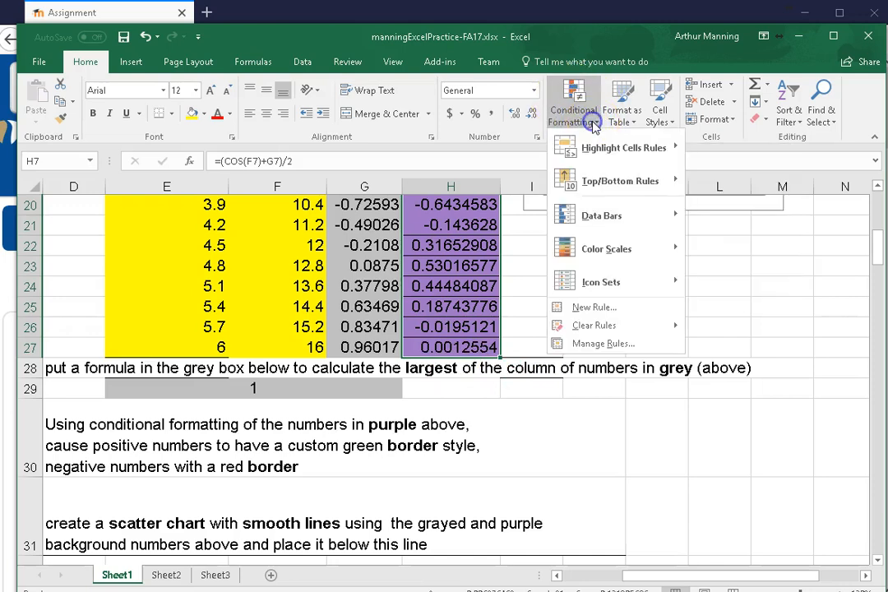
{"action": "mouse_move", "coordinate": [619, 294]}
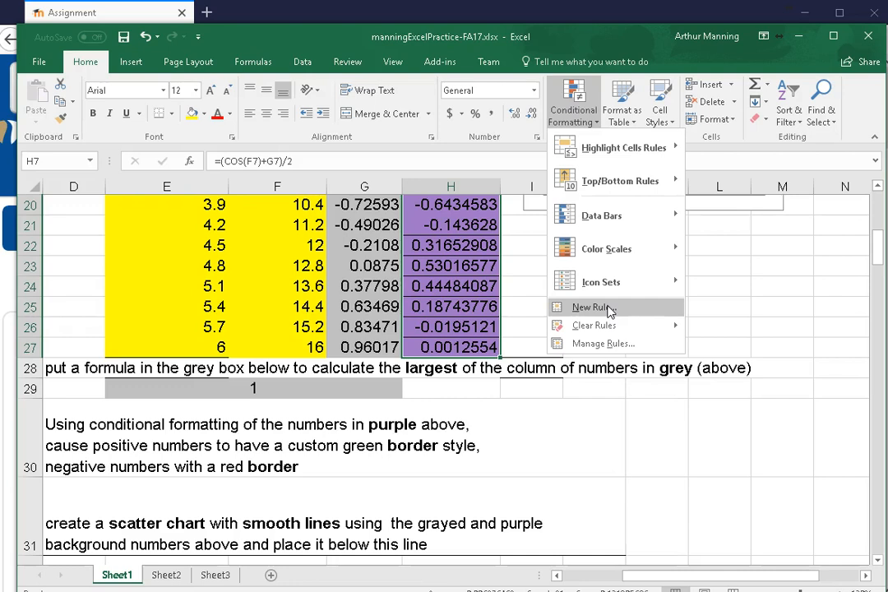
{"action": "left_click", "coordinate": [608, 308]}
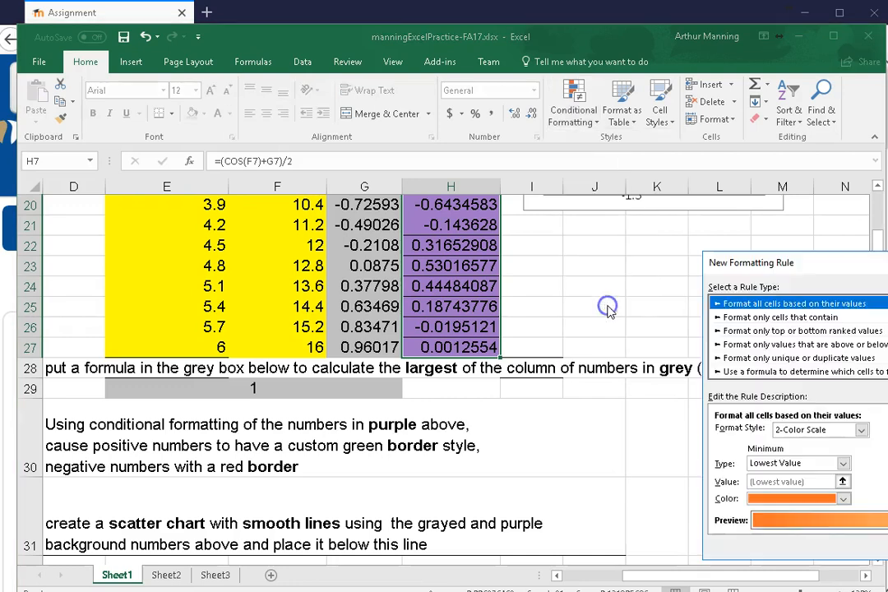
{"action": "left_click_drag", "start_coordinate": [755, 262], "coordinate": [454, 156]}
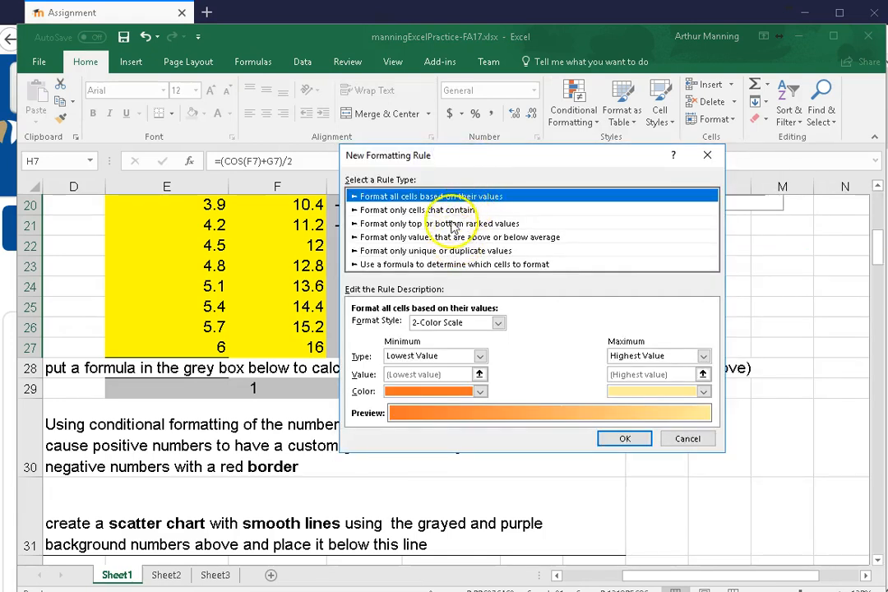
Make the rule format only cells whose value is greater than or equal to 0
{"action": "left_click", "coordinate": [421, 211]}
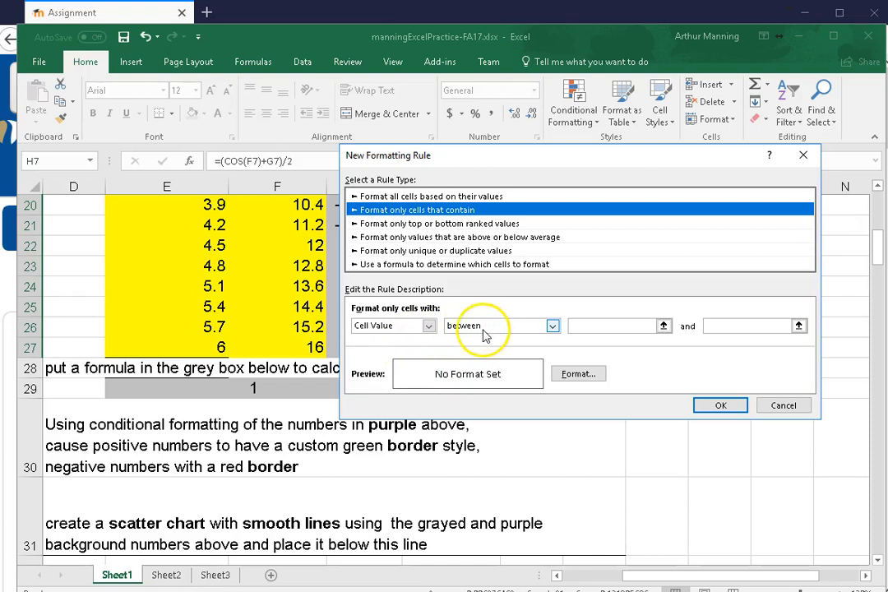
{"action": "left_click", "coordinate": [555, 326]}
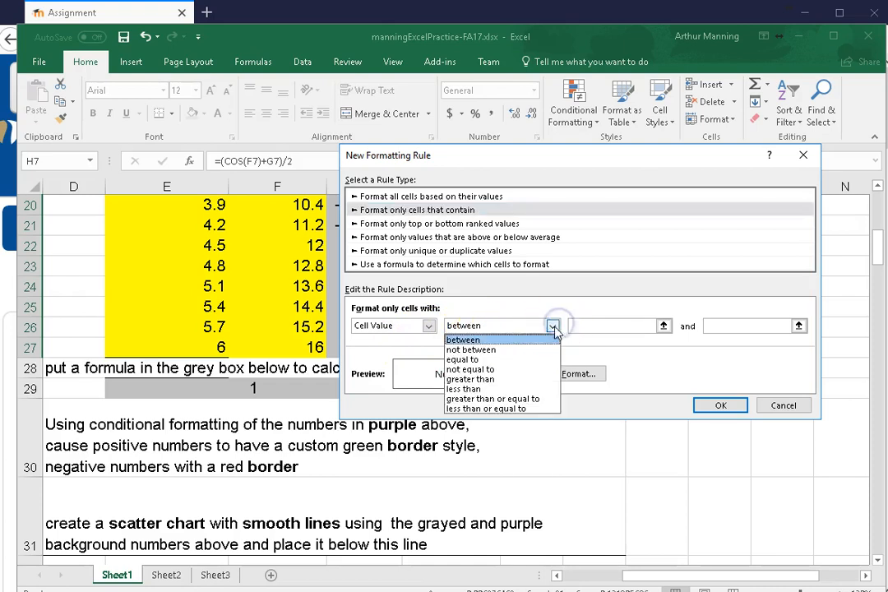
{"action": "left_click", "coordinate": [516, 399]}
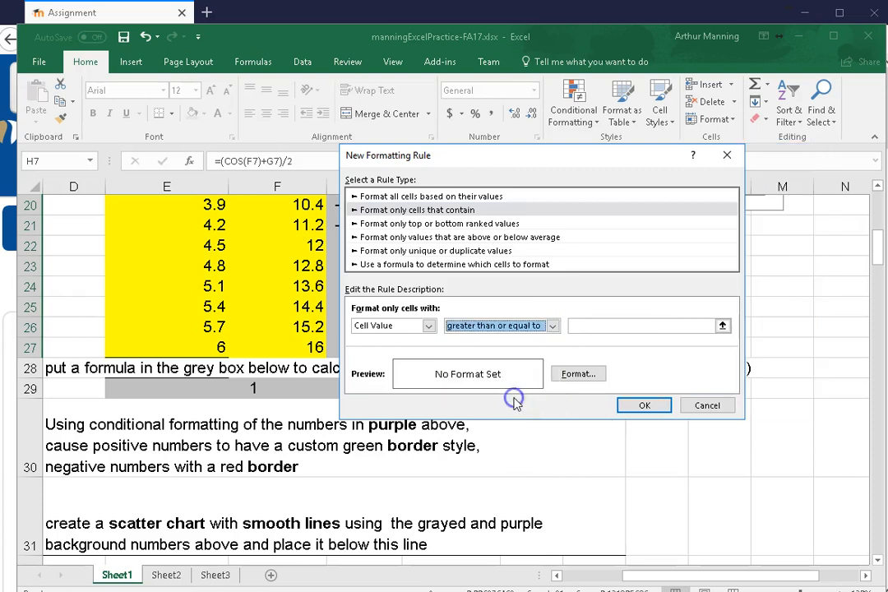
{"action": "left_click", "coordinate": [590, 325]}
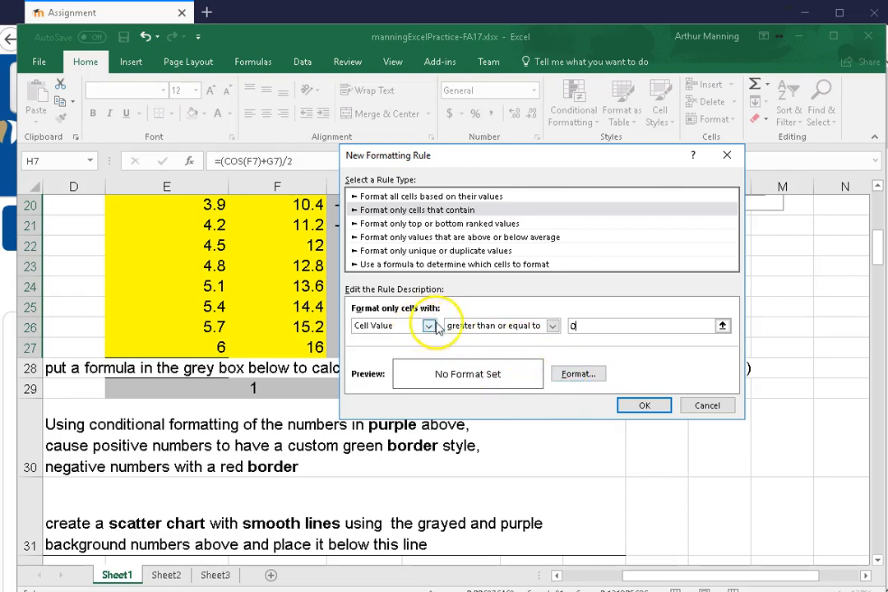
Give the rule's format a green outline border and apply the rule to the purple numbers
{"action": "left_click", "coordinate": [576, 375]}
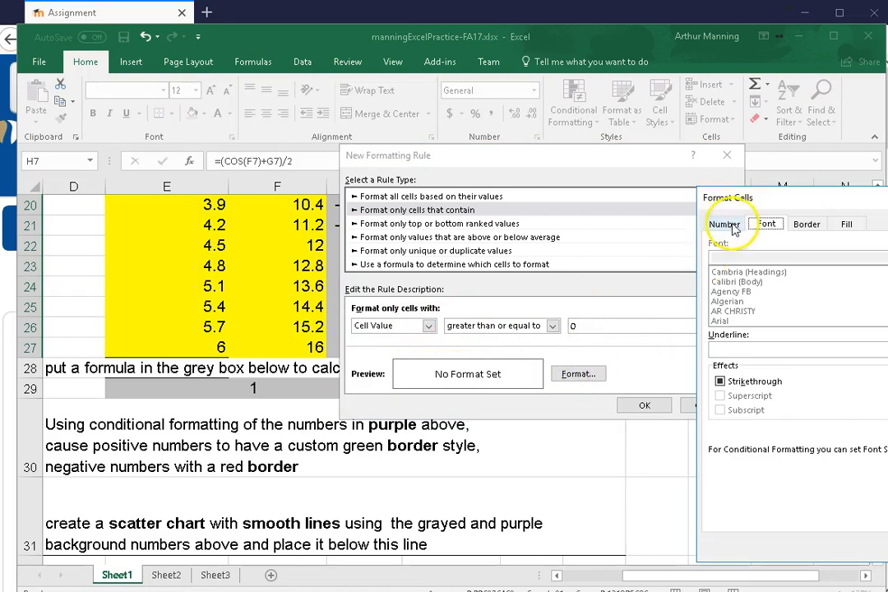
{"action": "left_click_drag", "start_coordinate": [807, 200], "coordinate": [472, 146]}
{"action": "left_click", "coordinate": [472, 168]}
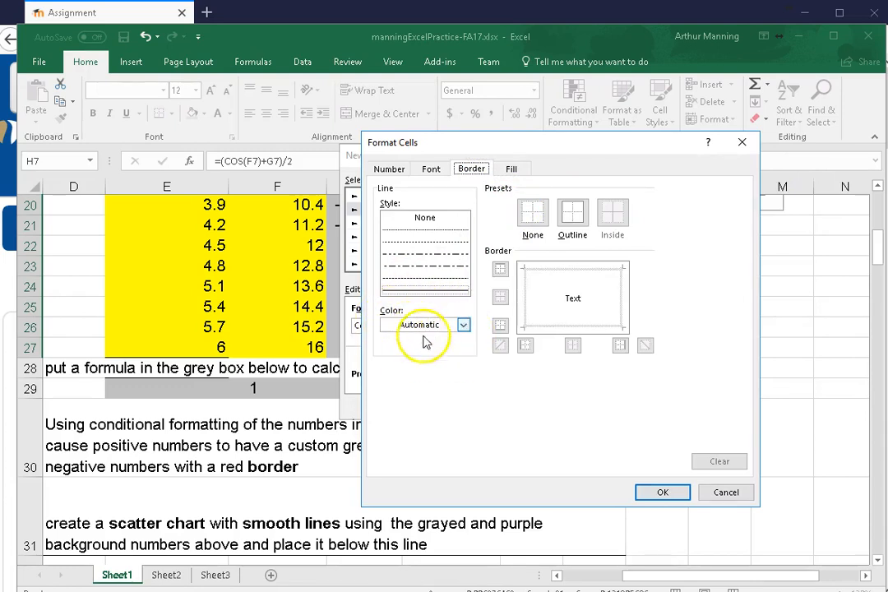
{"action": "left_click", "coordinate": [465, 325]}
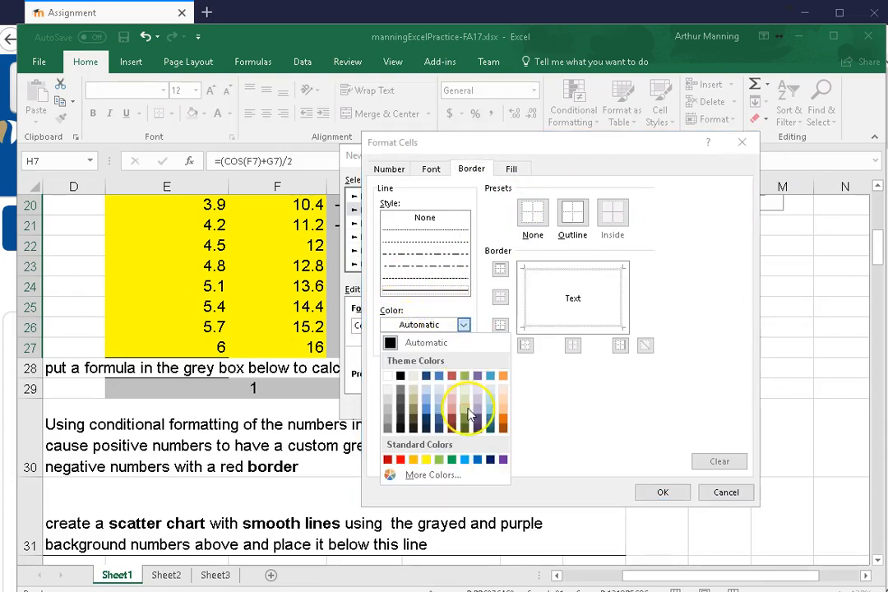
{"action": "left_click", "coordinate": [453, 460]}
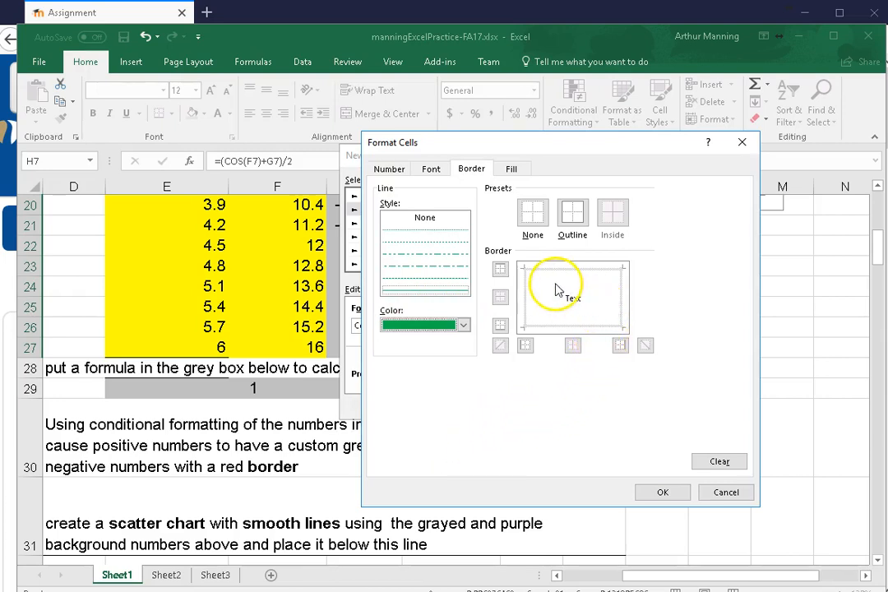
{"action": "left_click", "coordinate": [583, 215]}
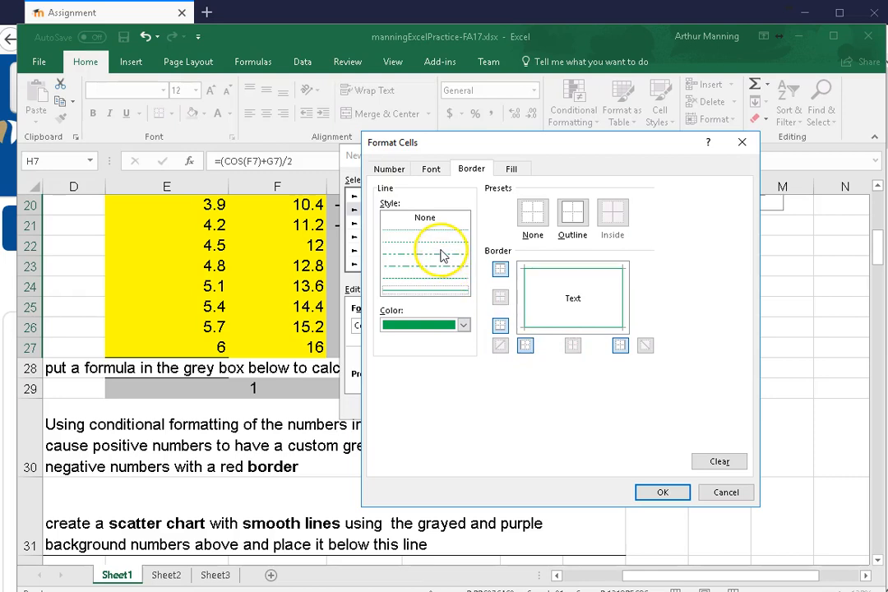
{"action": "left_click", "coordinate": [452, 265]}
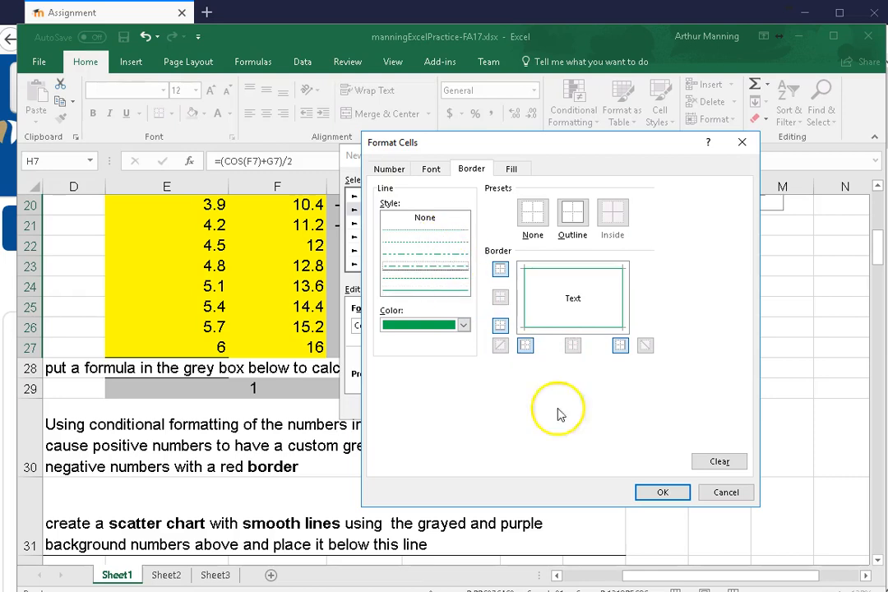
{"action": "left_click", "coordinate": [663, 492]}
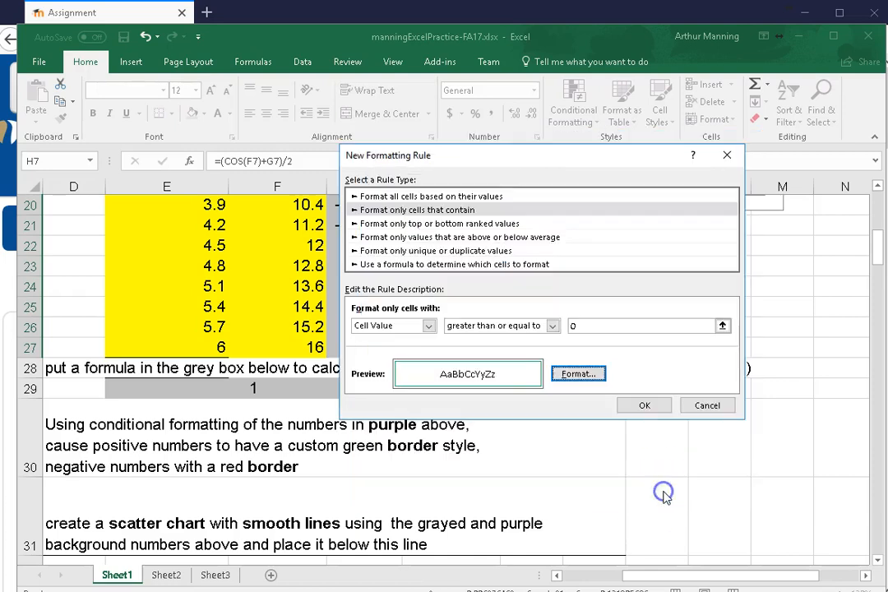
{"action": "left_click", "coordinate": [641, 407]}
Examine the borders on the purple numbers and compare them with the border instructions in row 30
{"action": "scroll", "coordinate": [585, 328], "scroll_direction": "up", "scroll_amount": 3}
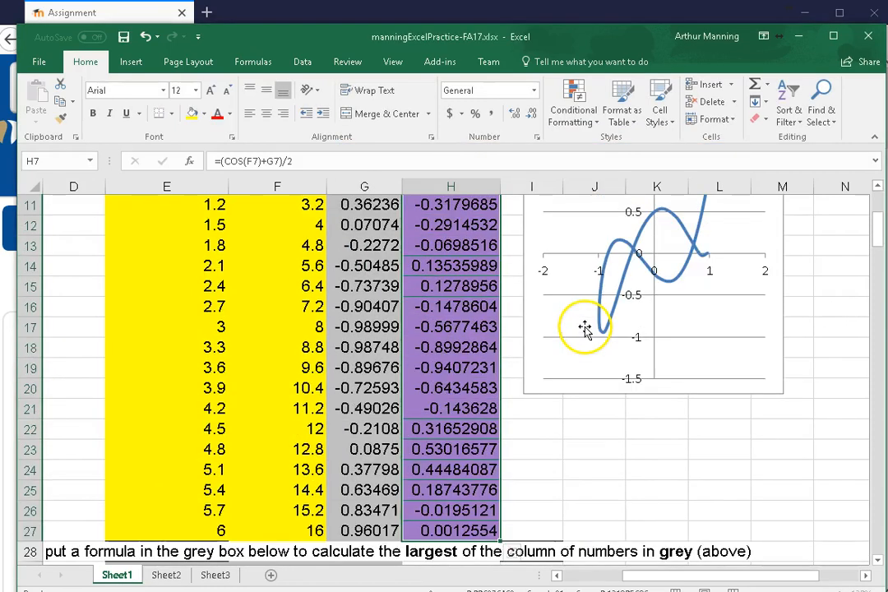
{"action": "scroll", "coordinate": [579, 327], "scroll_direction": "up", "scroll_amount": 1}
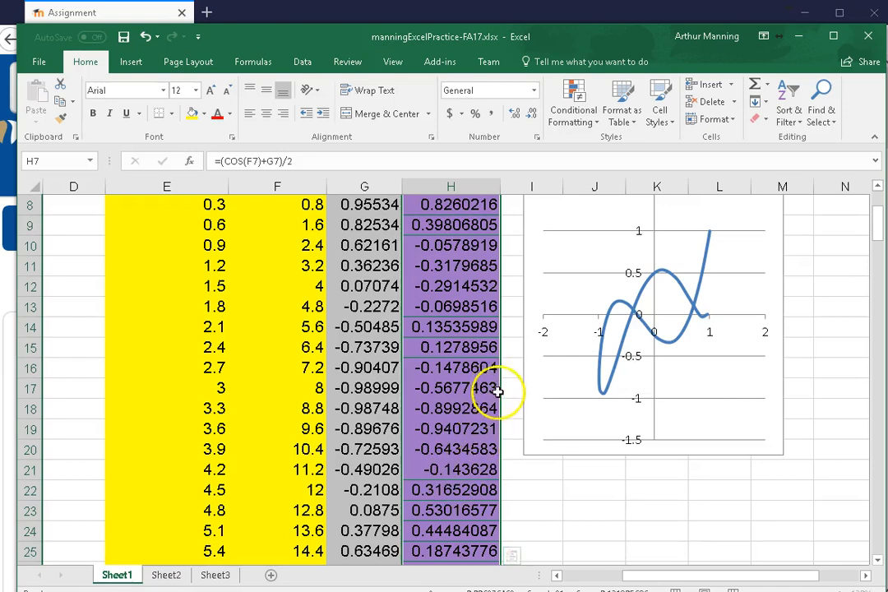
{"action": "scroll", "coordinate": [498, 391], "scroll_direction": "down", "scroll_amount": 2}
{"action": "scroll", "coordinate": [501, 398], "scroll_direction": "down", "scroll_amount": 1}
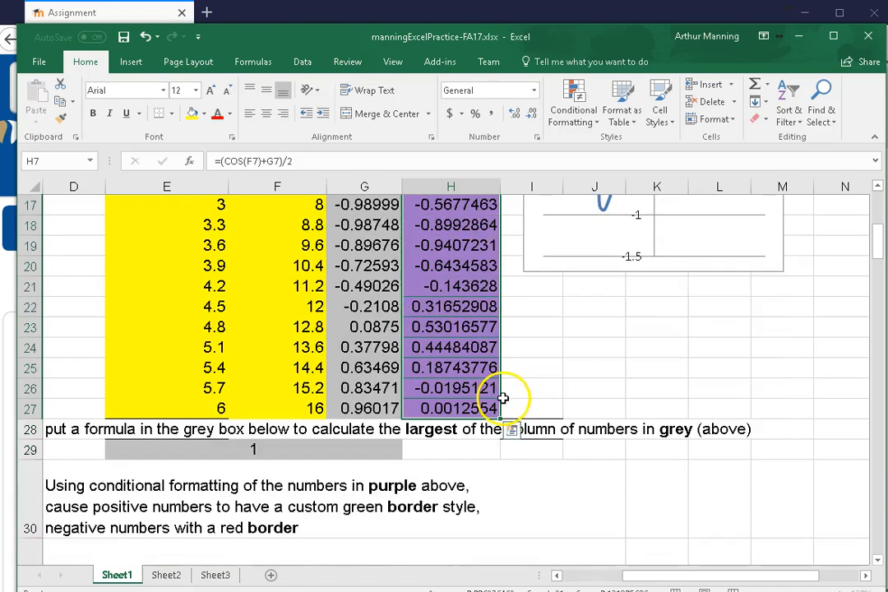
{"action": "scroll", "coordinate": [504, 396], "scroll_direction": "up", "scroll_amount": 2}
{"action": "scroll", "coordinate": [508, 394], "scroll_direction": "down", "scroll_amount": 3}
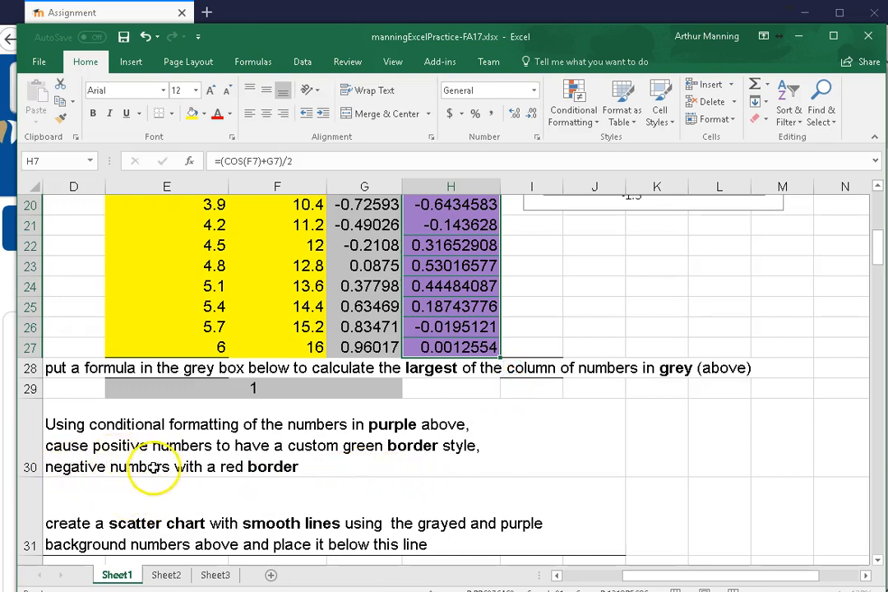
{"action": "scroll", "coordinate": [556, 450], "scroll_direction": "up", "scroll_amount": 1}
{"action": "scroll", "coordinate": [556, 450], "scroll_direction": "up", "scroll_amount": 4}
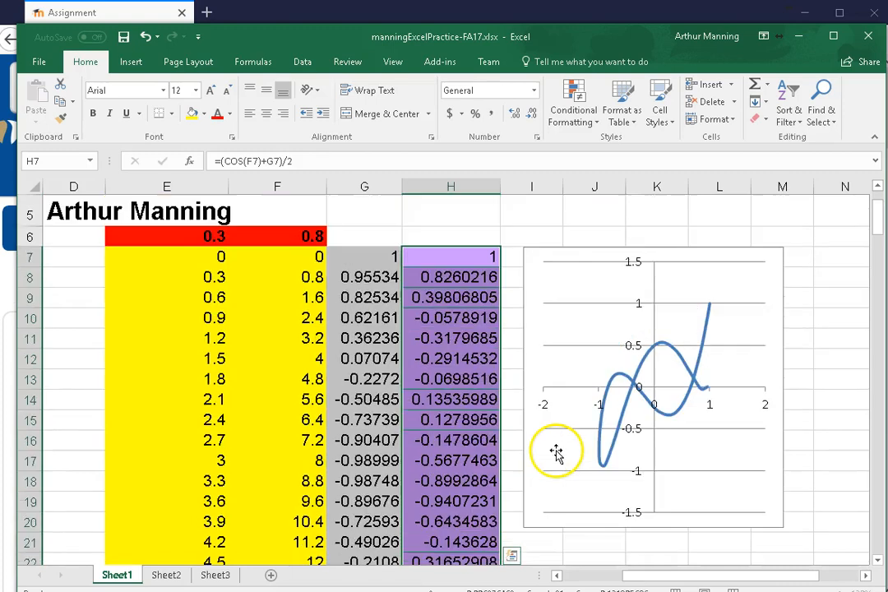
Start a second conditional formatting rule for H7:H27 that formats only cells whose value is less than 0
{"action": "left_click_drag", "start_coordinate": [447, 258], "coordinate": [468, 350]}
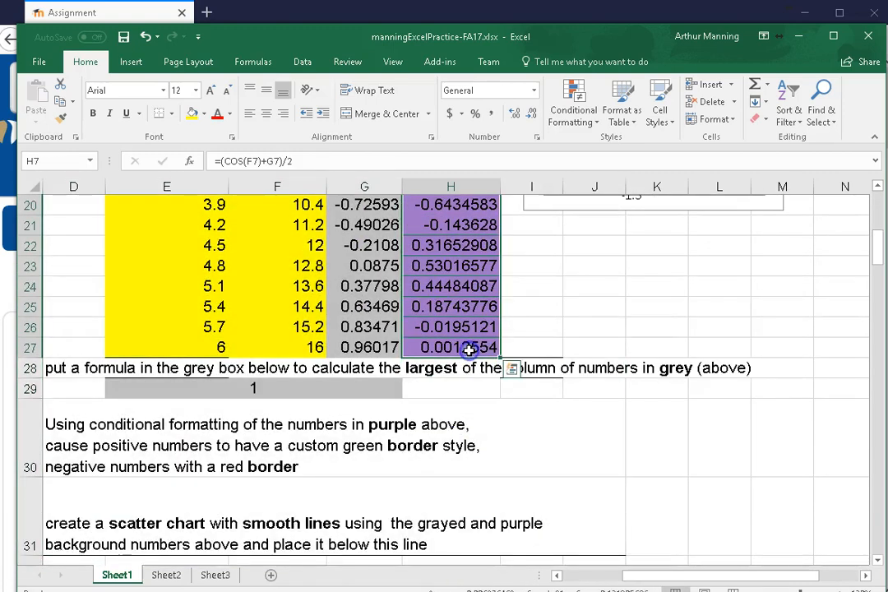
{"action": "left_click", "coordinate": [575, 113]}
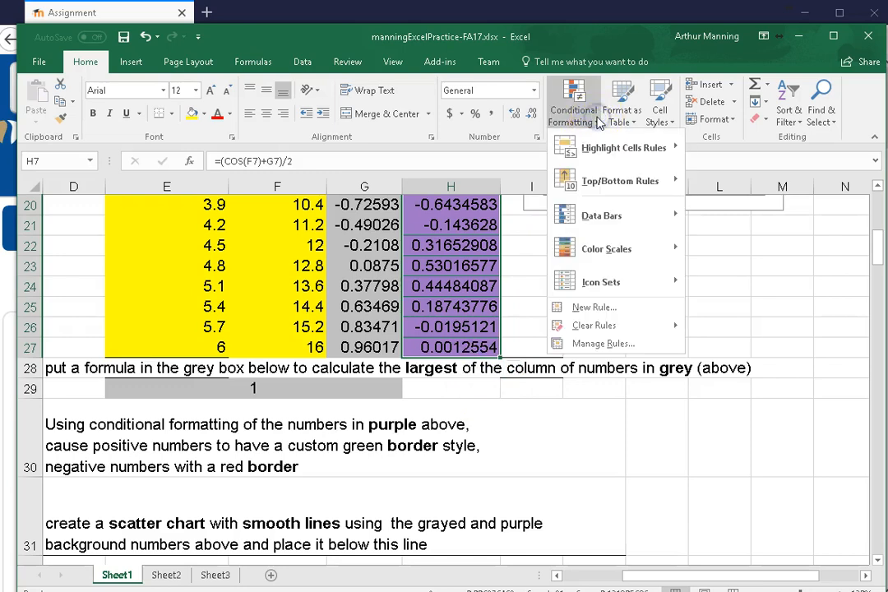
{"action": "left_click", "coordinate": [584, 309]}
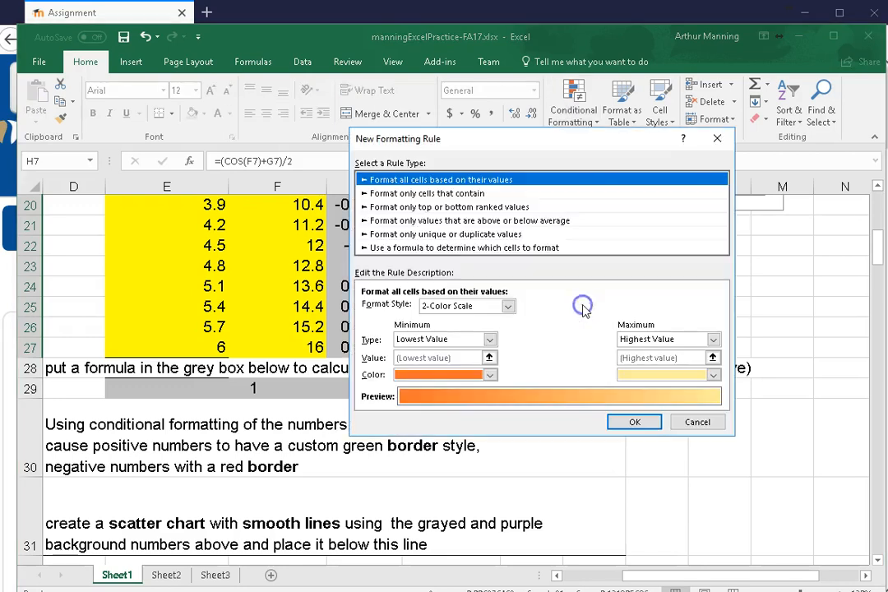
{"action": "left_click", "coordinate": [403, 194]}
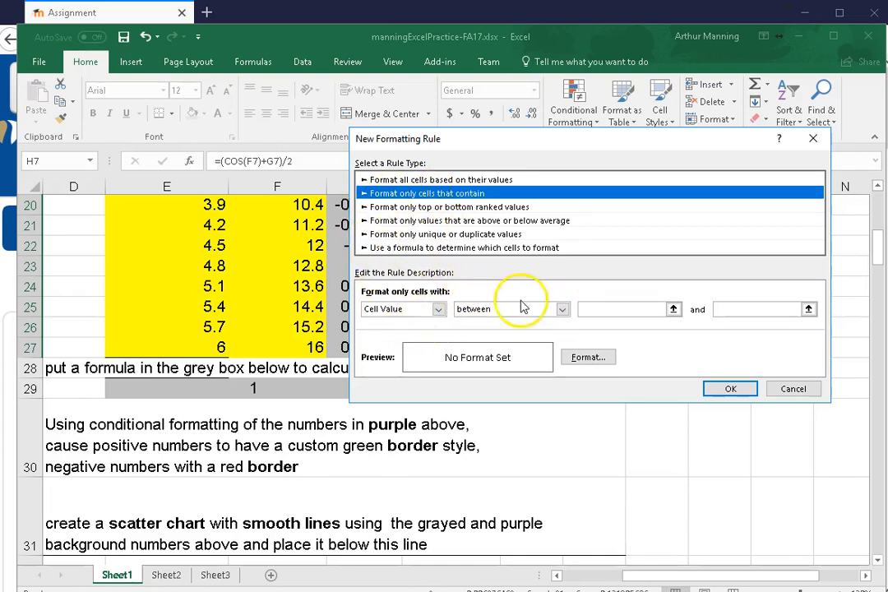
{"action": "left_click", "coordinate": [562, 309]}
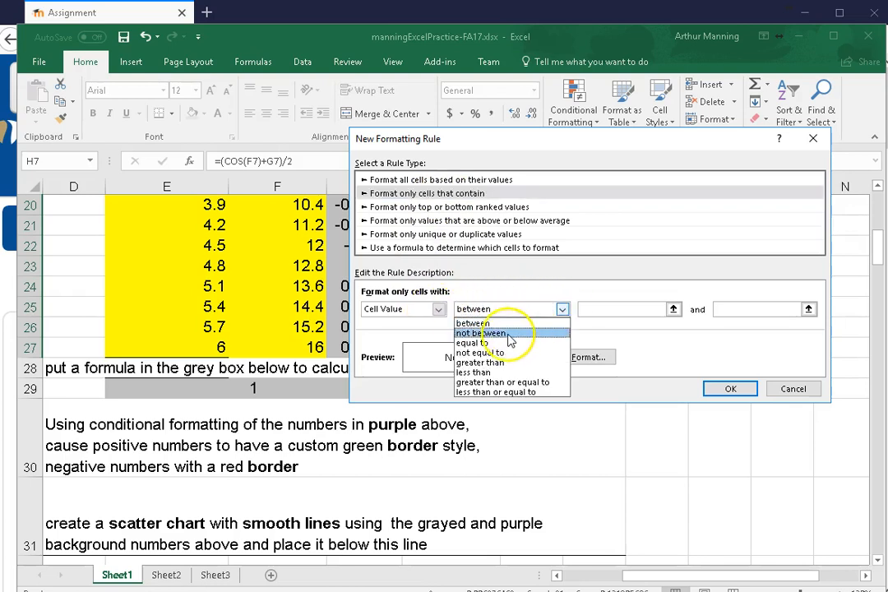
{"action": "left_click", "coordinate": [481, 373]}
{"action": "left_click", "coordinate": [616, 307]}
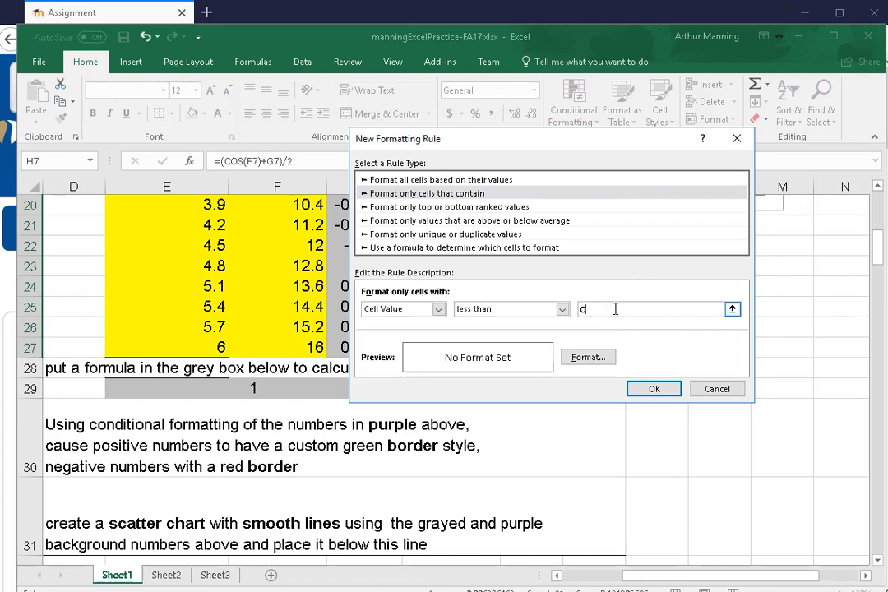
Give the less-than-0 rule a red outline border and apply it to the purple numbers in H7:H27
{"action": "left_click", "coordinate": [602, 358]}
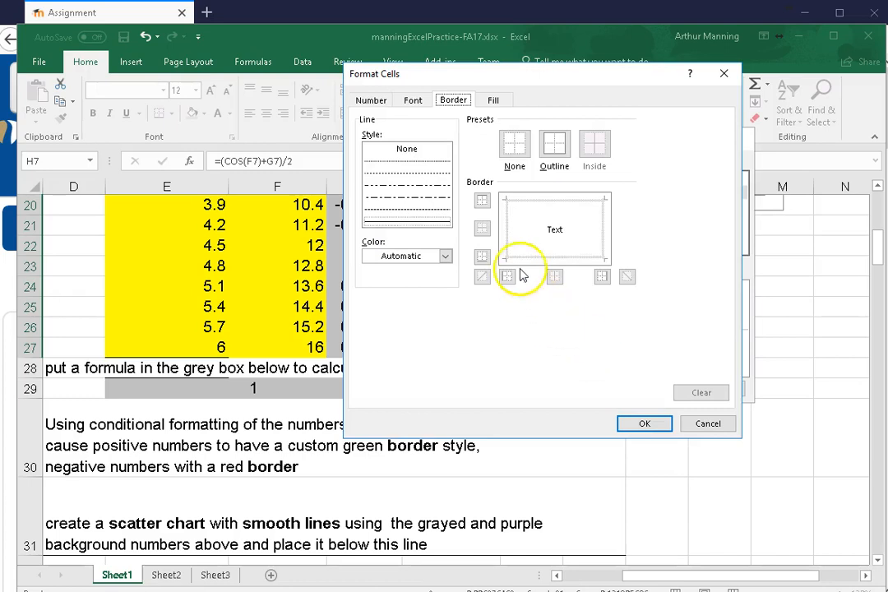
{"action": "left_click", "coordinate": [446, 257]}
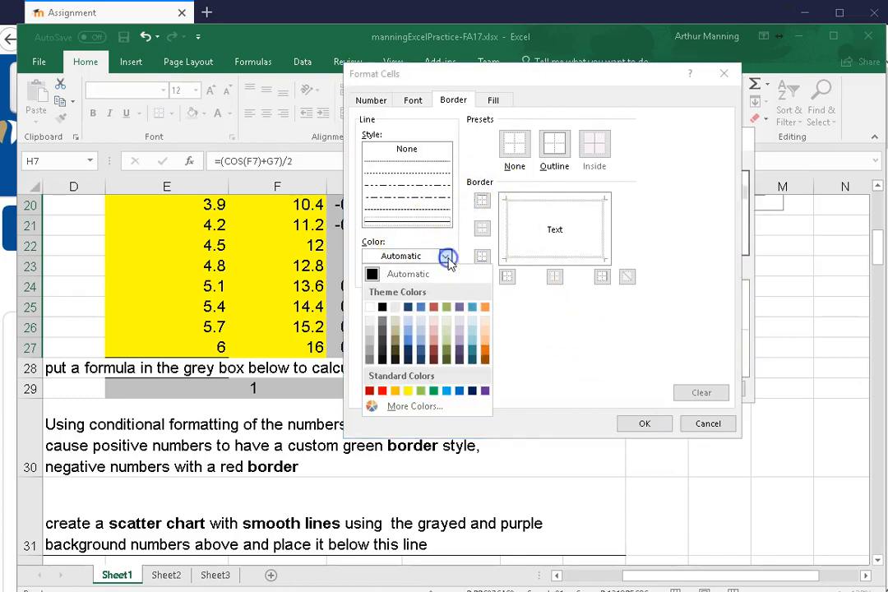
{"action": "left_click", "coordinate": [369, 390]}
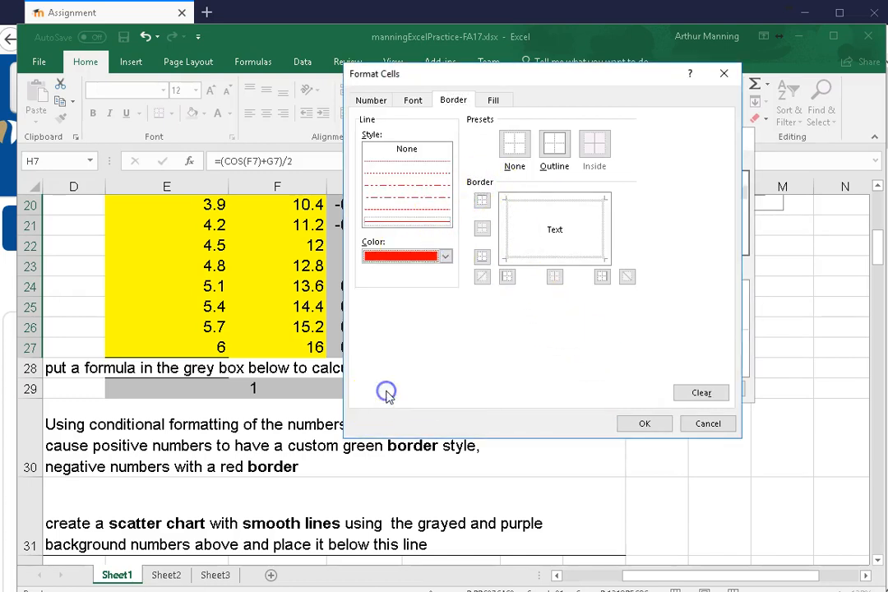
{"action": "left_click", "coordinate": [553, 148]}
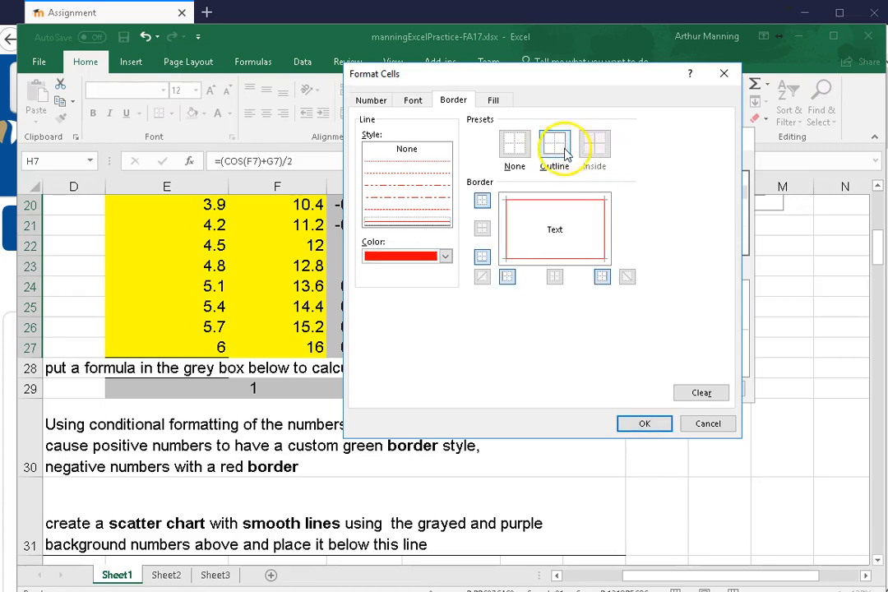
{"action": "left_click", "coordinate": [606, 280]}
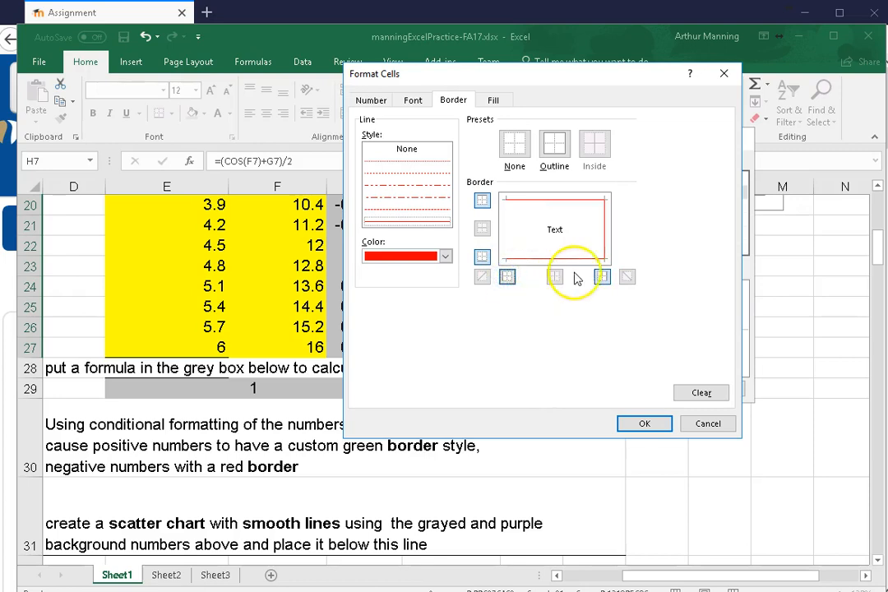
{"action": "left_click", "coordinate": [508, 276]}
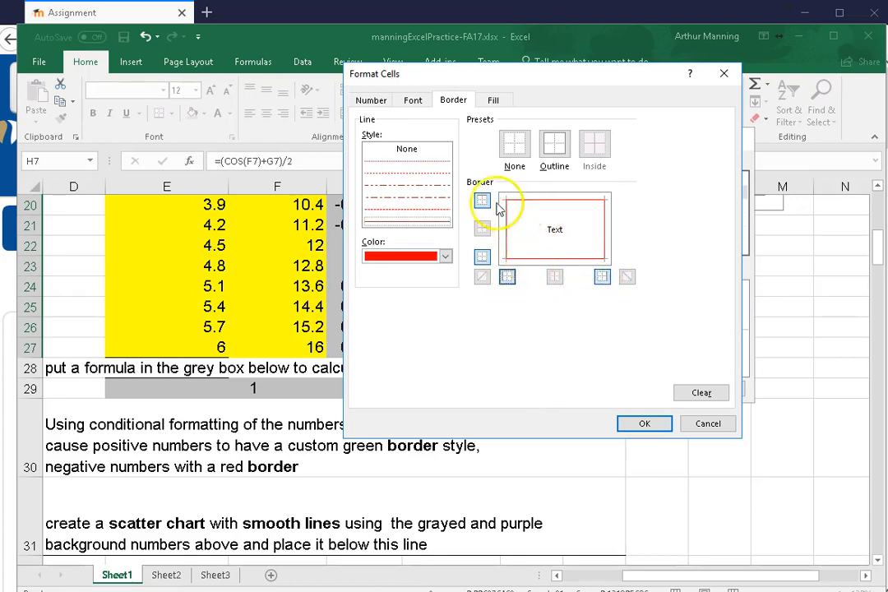
{"action": "left_click", "coordinate": [654, 427]}
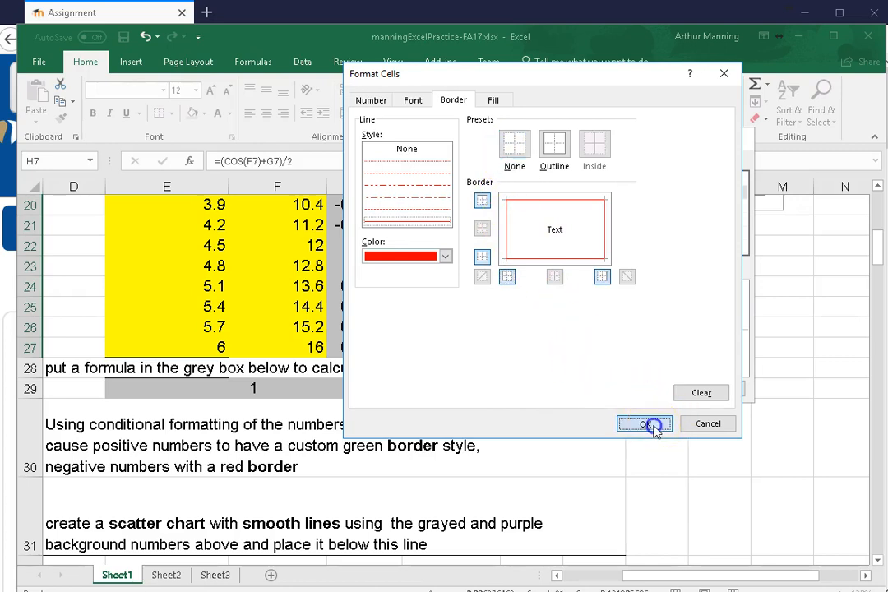
{"action": "left_click", "coordinate": [644, 391]}
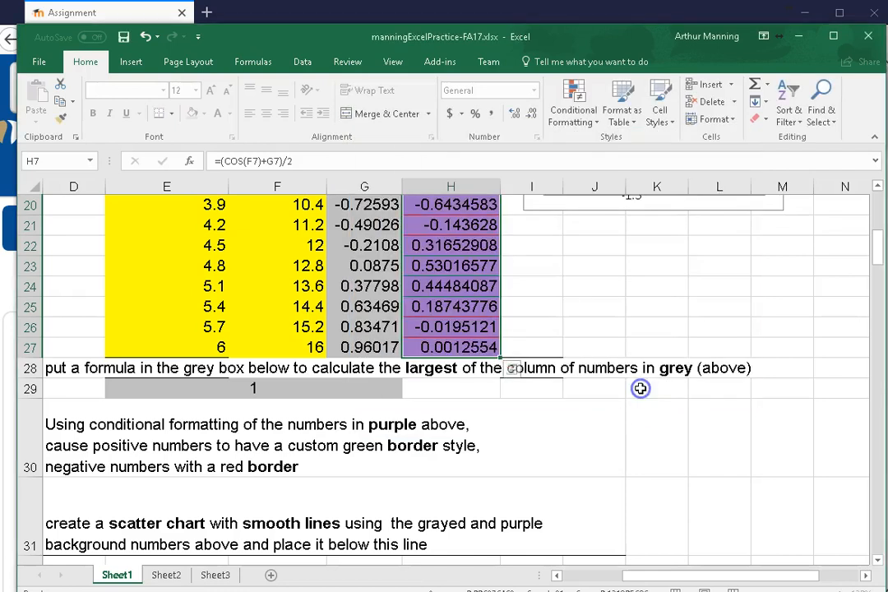
Examine the green and red borders on the purple numbers from row 7 to row 27
{"action": "scroll", "coordinate": [516, 302], "scroll_direction": "up", "scroll_amount": 1}
{"action": "scroll", "coordinate": [516, 302], "scroll_direction": "up", "scroll_amount": 2}
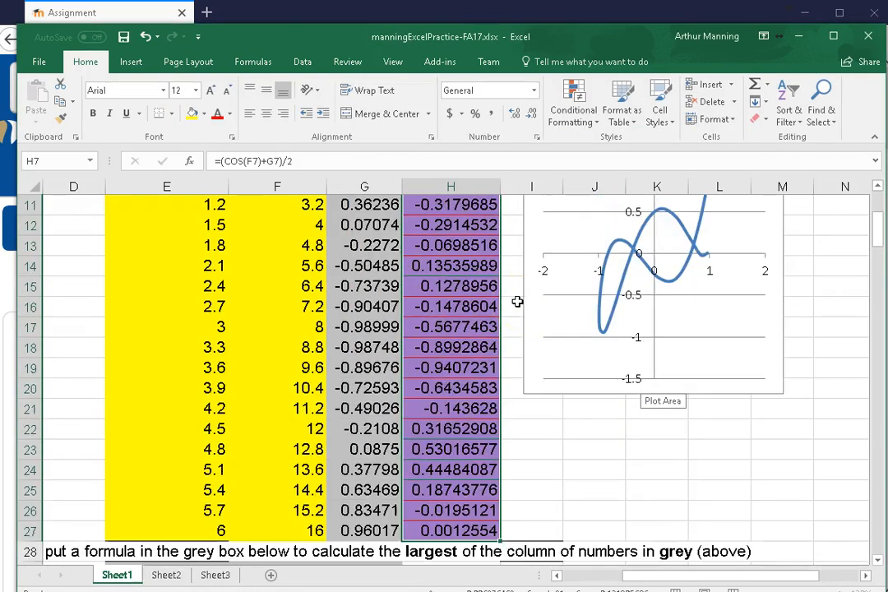
{"action": "scroll", "coordinate": [516, 302], "scroll_direction": "up", "scroll_amount": 2}
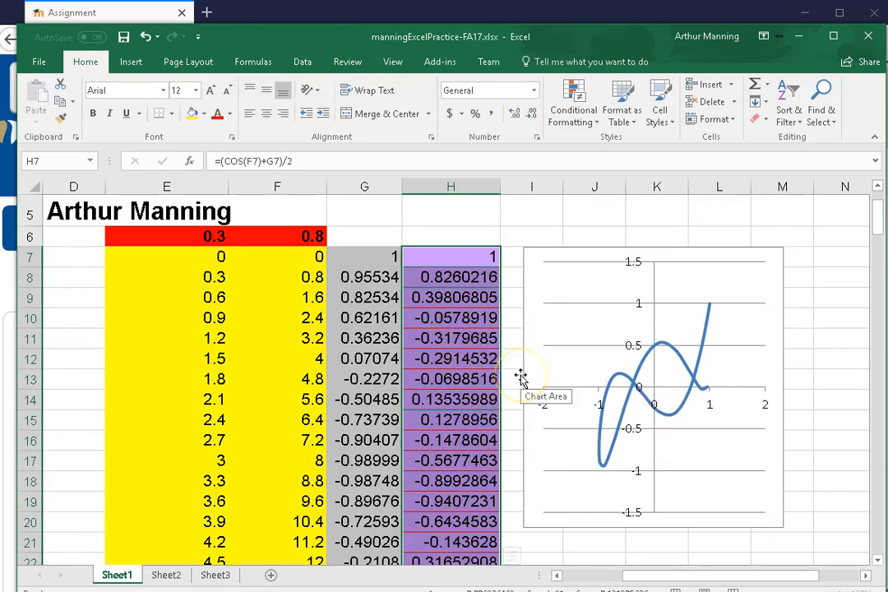
{"action": "scroll", "coordinate": [516, 230], "scroll_direction": "down", "scroll_amount": 1}
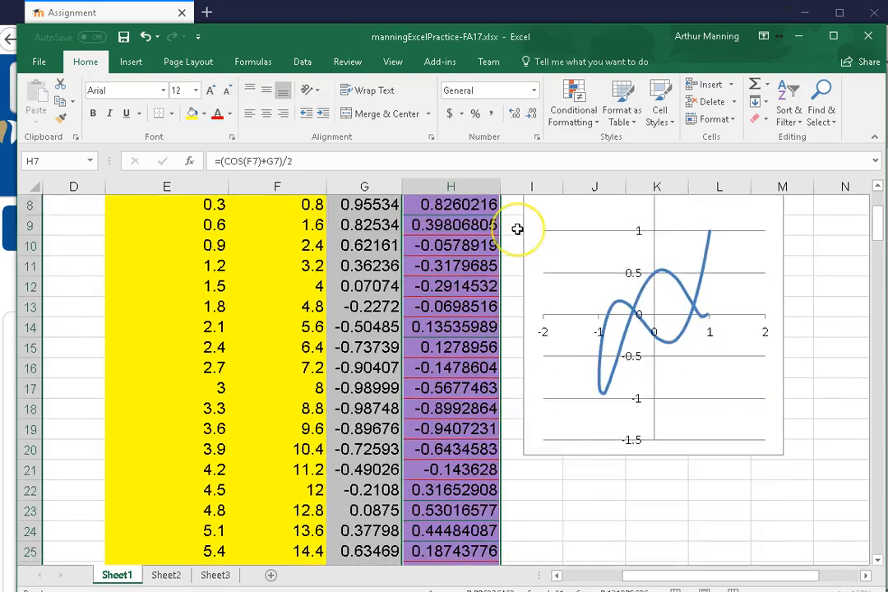
{"action": "scroll", "coordinate": [517, 229], "scroll_direction": "down", "scroll_amount": 2}
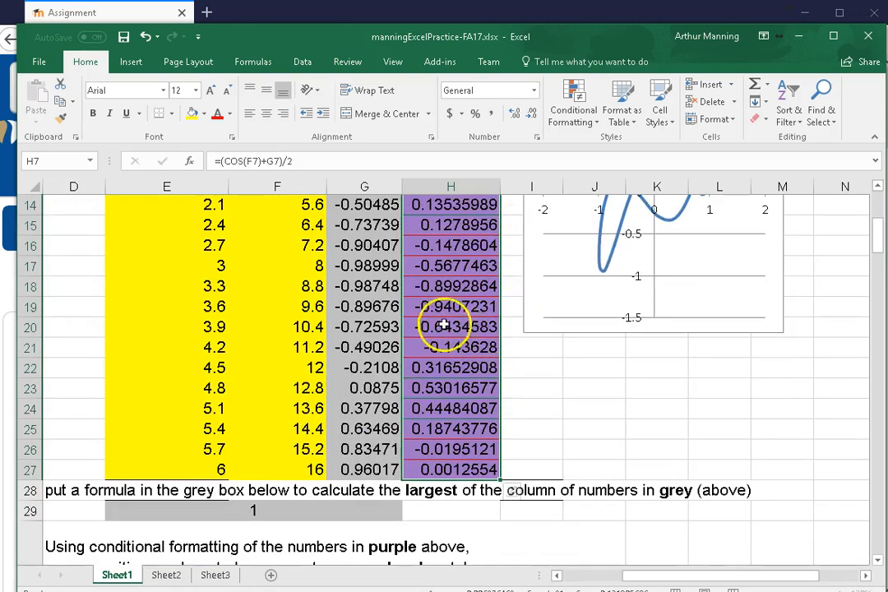
{"action": "scroll", "coordinate": [440, 238], "scroll_direction": "up", "scroll_amount": 3}
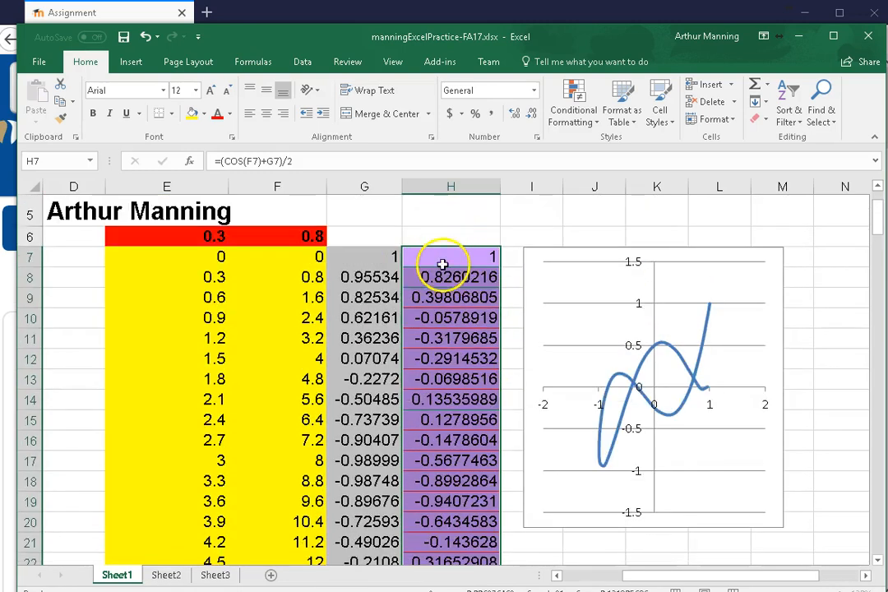
Review the list of conditional formatting rules that apply to H7:H27 and close the rules manager
{"action": "left_click_drag", "start_coordinate": [444, 257], "coordinate": [463, 347]}
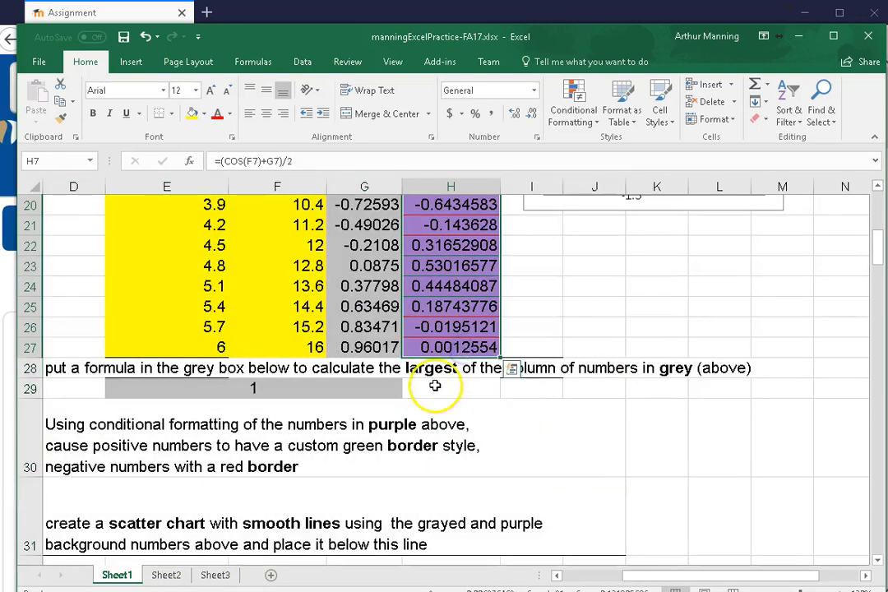
{"action": "left_click", "coordinate": [575, 115]}
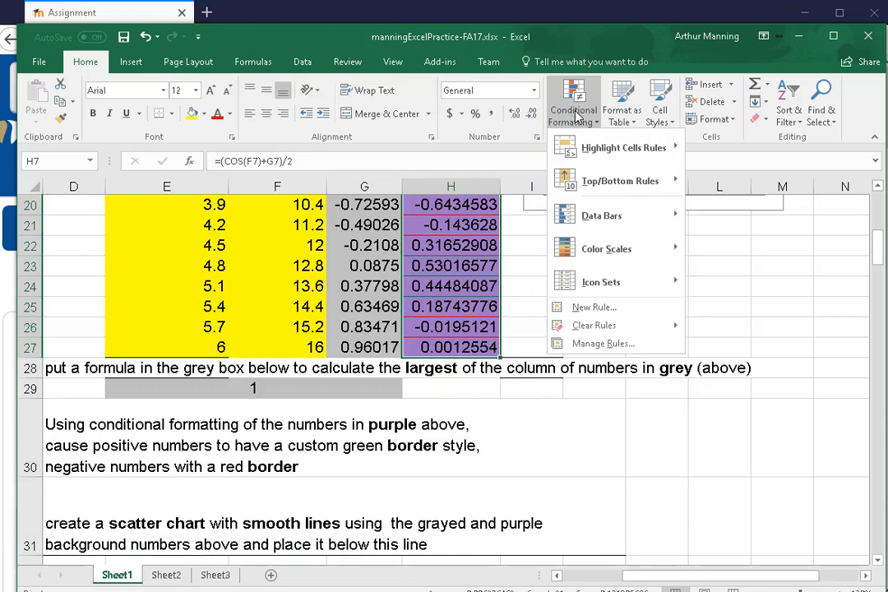
{"action": "left_click", "coordinate": [597, 345]}
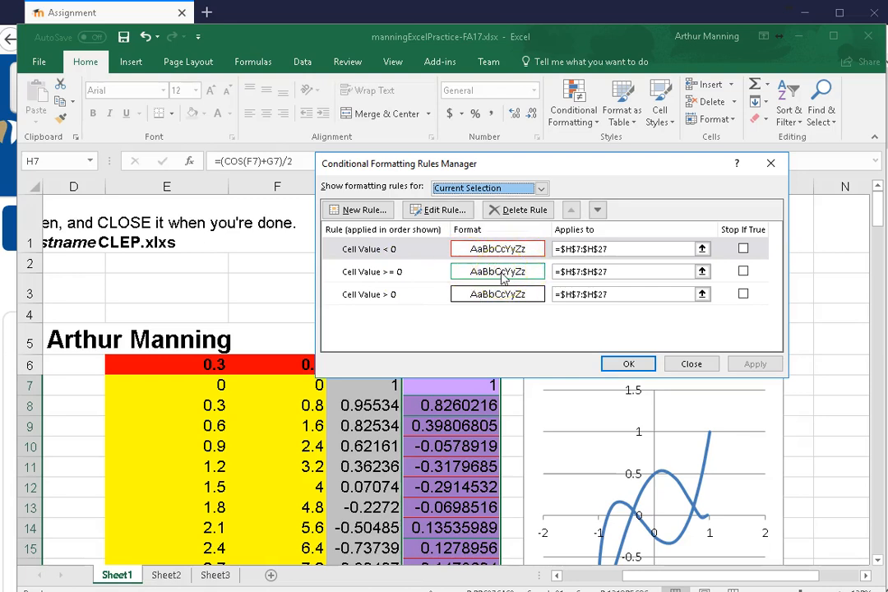
{"action": "left_click", "coordinate": [770, 166]}
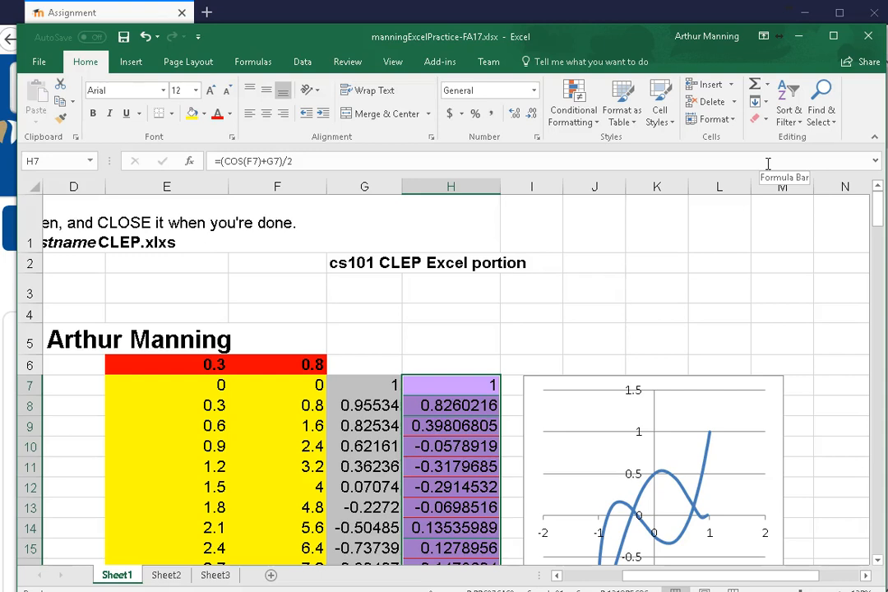
Start a conditional formatting rule for the grey numbers in G7:G27 that formats only cells greater than or equal to 0
{"action": "scroll", "coordinate": [591, 317], "scroll_direction": "down", "scroll_amount": 5}
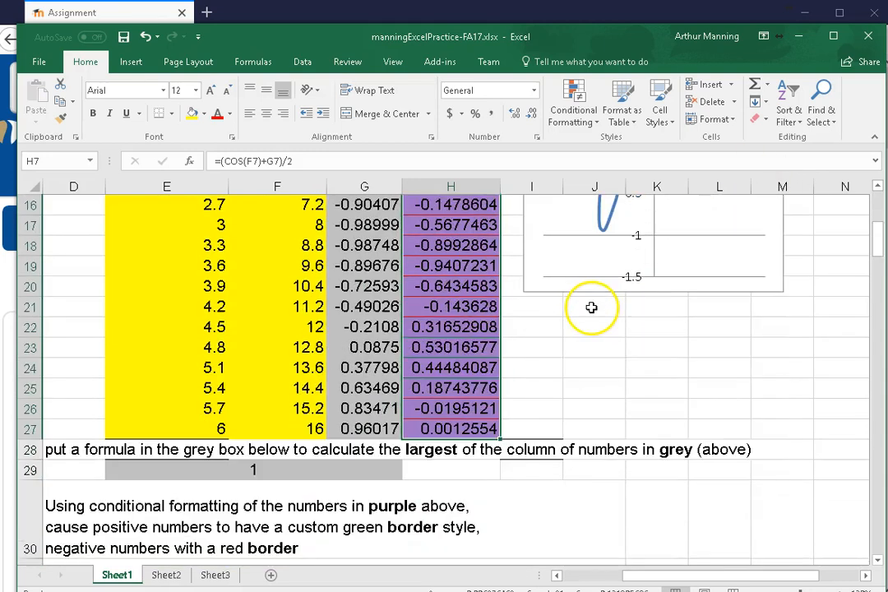
{"action": "scroll", "coordinate": [549, 357], "scroll_direction": "down", "scroll_amount": 2}
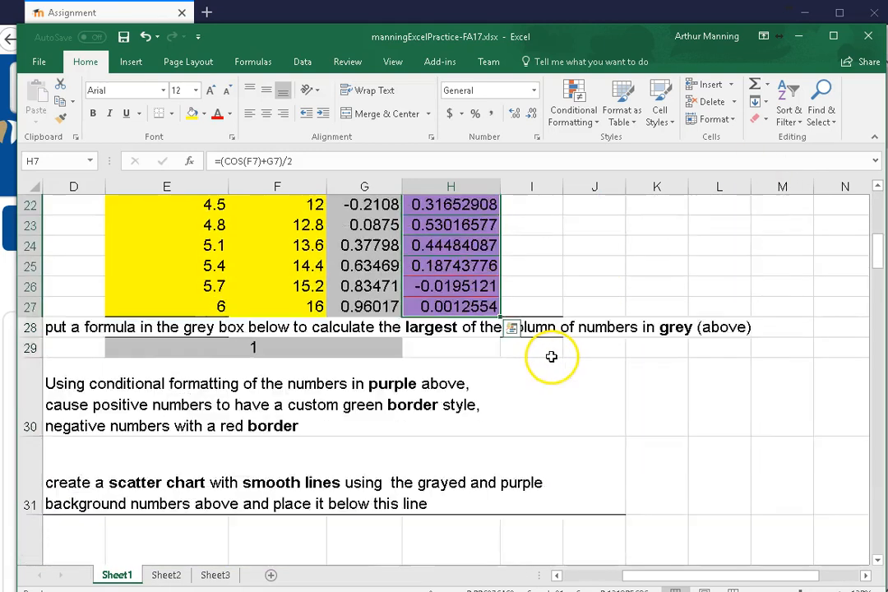
{"action": "scroll", "coordinate": [553, 355], "scroll_direction": "up", "scroll_amount": 2}
{"action": "scroll", "coordinate": [552, 354], "scroll_direction": "up", "scroll_amount": 3}
{"action": "left_click_drag", "start_coordinate": [347, 386], "coordinate": [373, 227]}
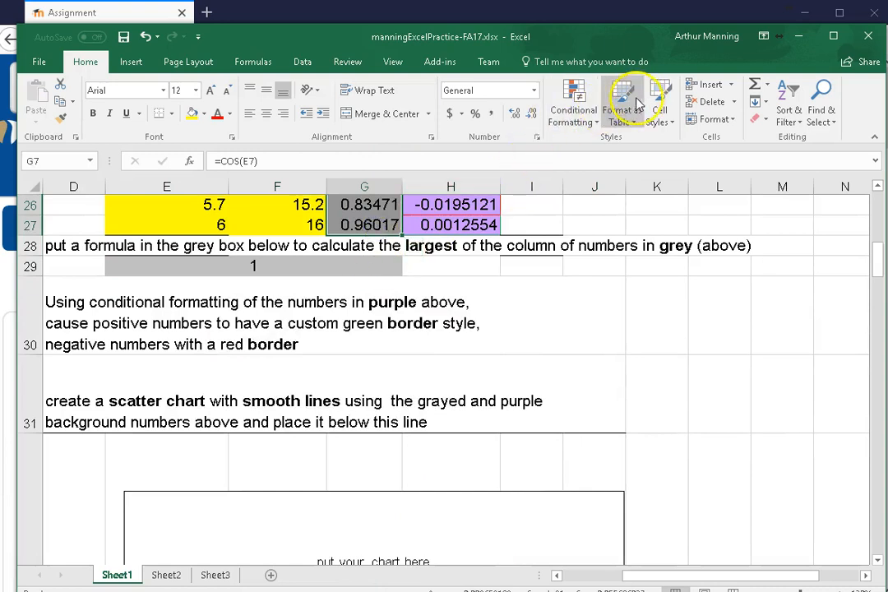
{"action": "left_click", "coordinate": [576, 103]}
{"action": "mouse_move", "coordinate": [592, 181]}
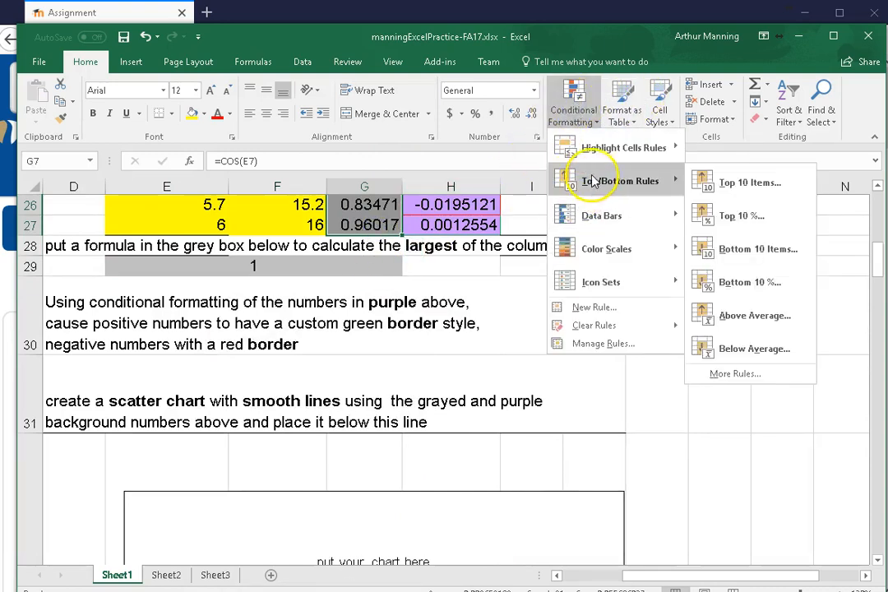
{"action": "left_click", "coordinate": [594, 307]}
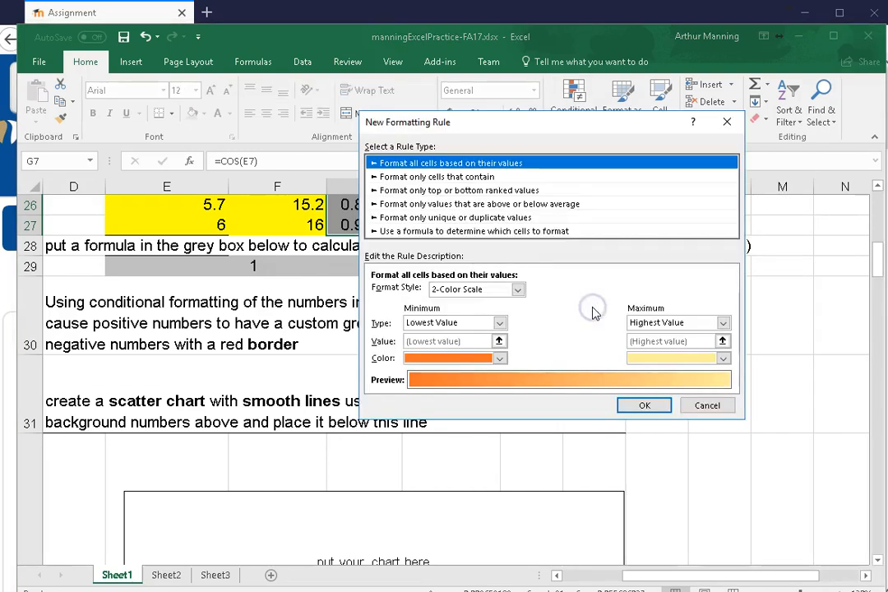
{"action": "left_click", "coordinate": [415, 178]}
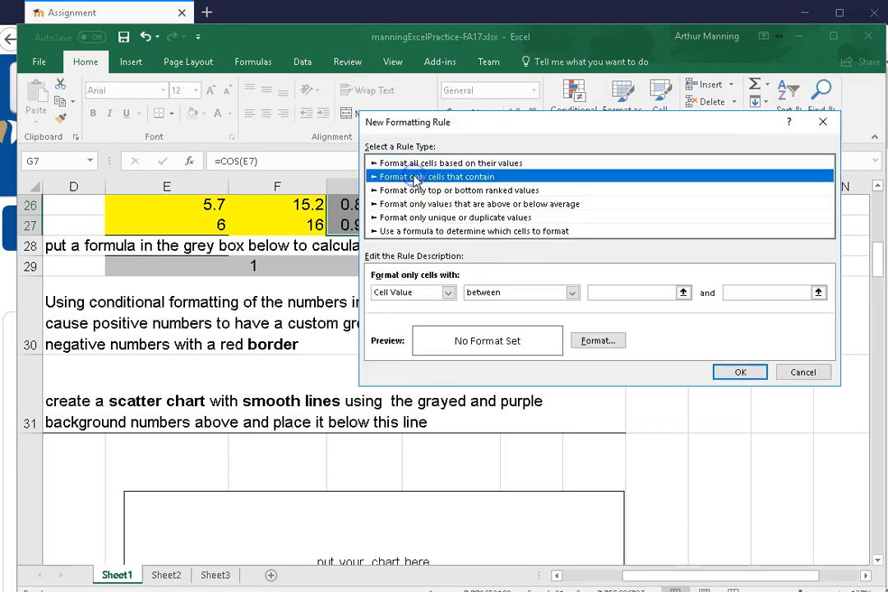
{"action": "left_click", "coordinate": [571, 293]}
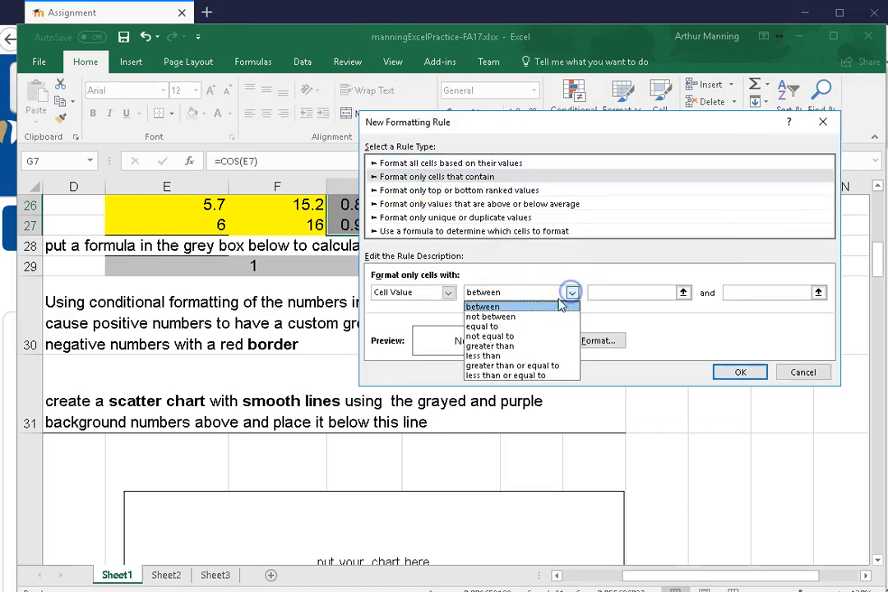
{"action": "left_click", "coordinate": [538, 366]}
{"action": "left_click", "coordinate": [620, 294]}
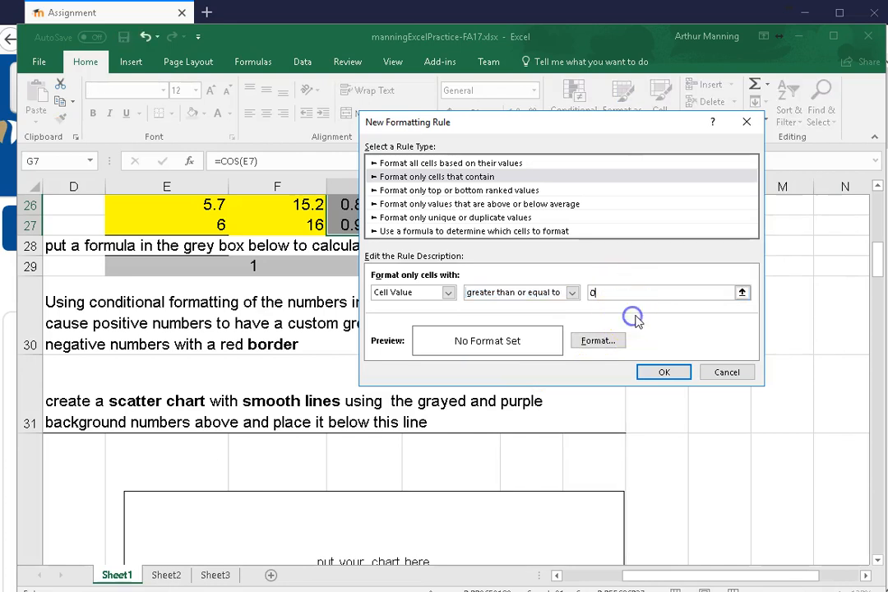
Set the grey-number rule's format to a green outline border with a light green background fill
{"action": "left_click", "coordinate": [597, 341]}
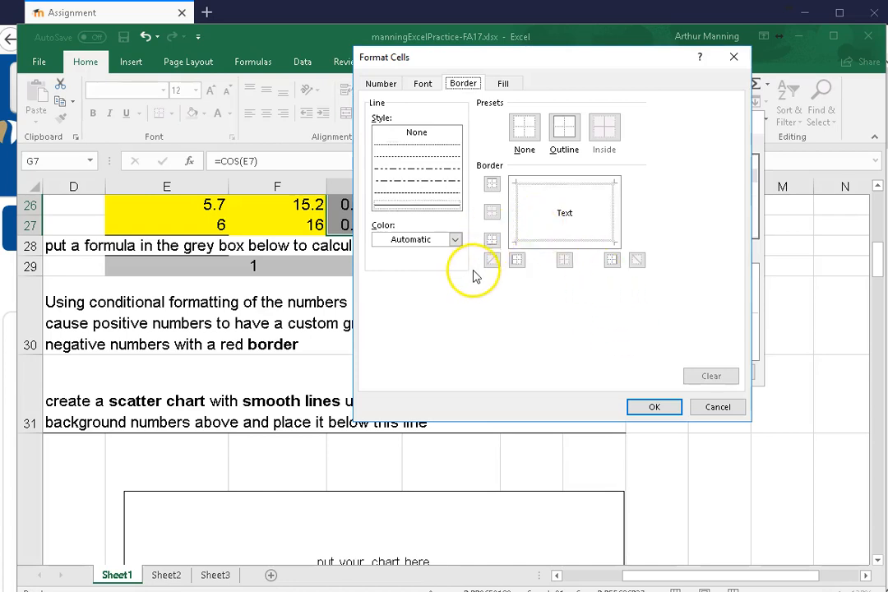
{"action": "left_click", "coordinate": [455, 240]}
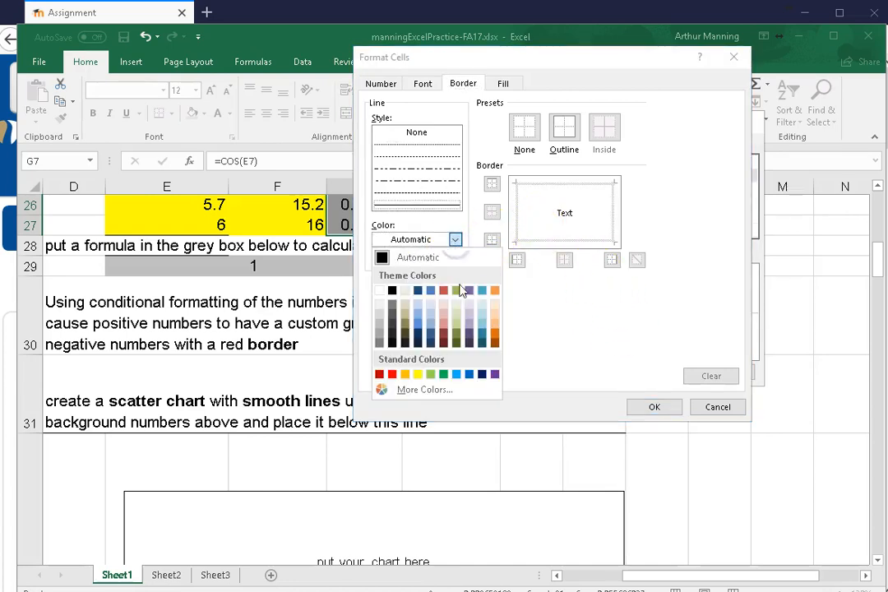
{"action": "left_click", "coordinate": [443, 375]}
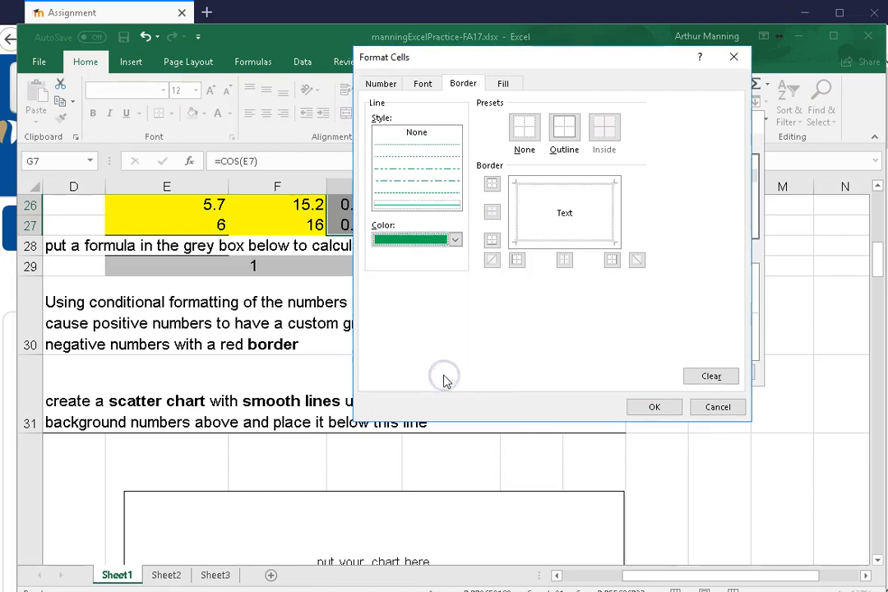
{"action": "left_click", "coordinate": [564, 126]}
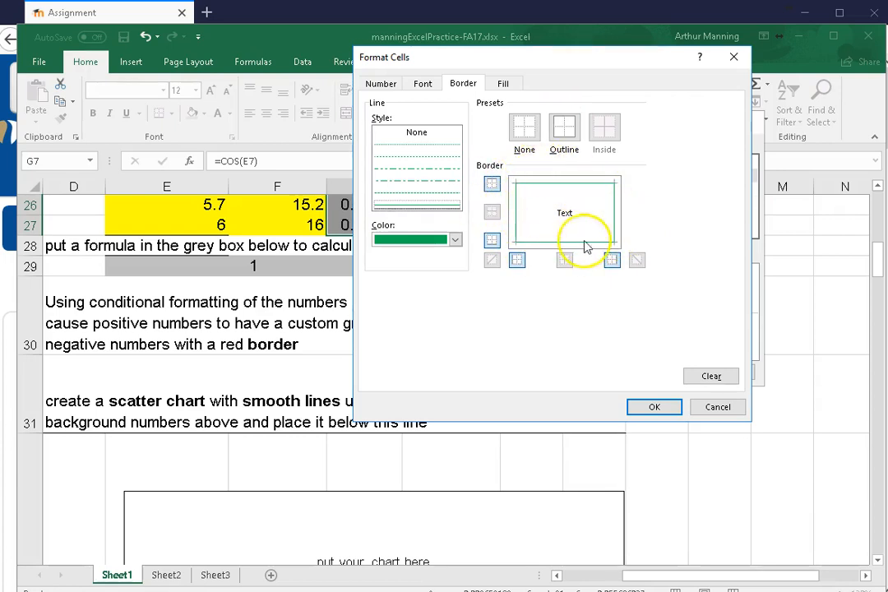
{"action": "left_click", "coordinate": [504, 85]}
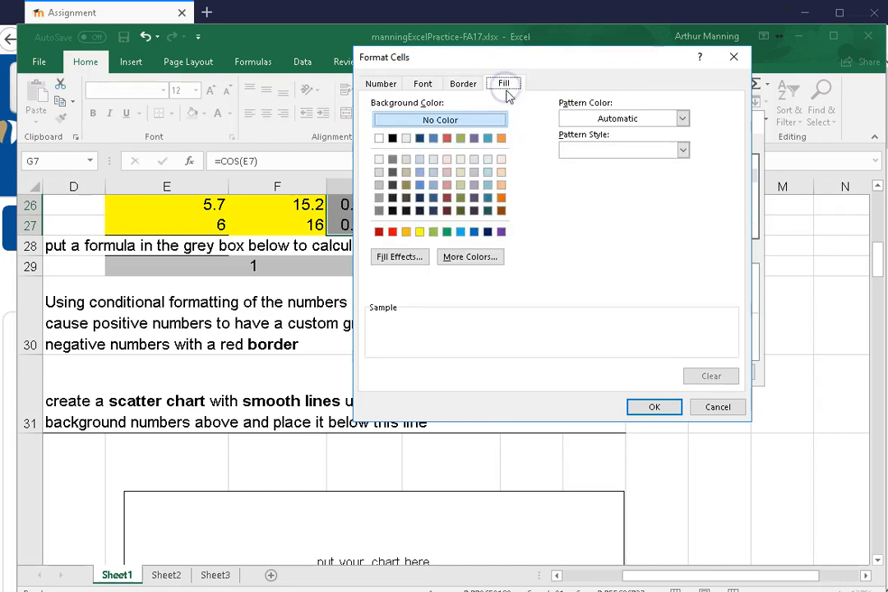
{"action": "left_click", "coordinate": [434, 233]}
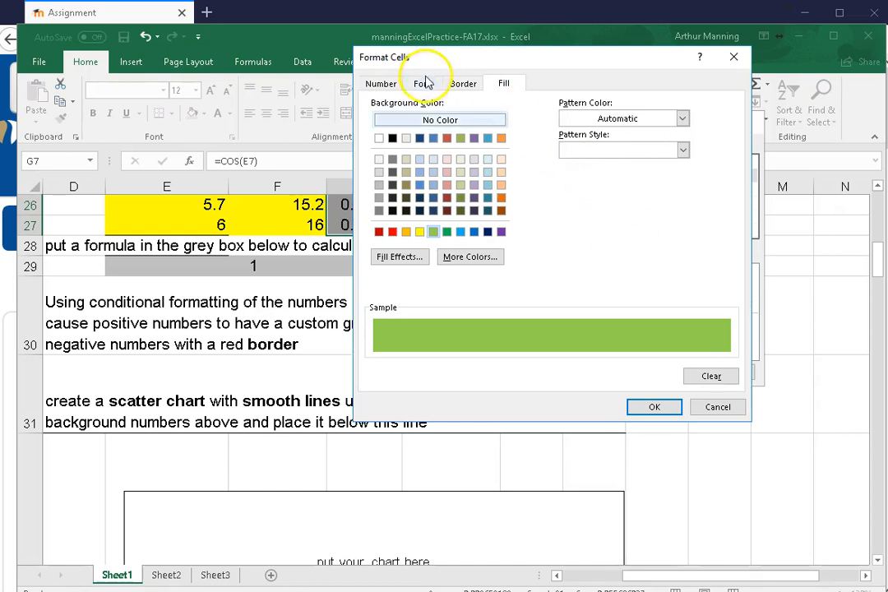
Examine the number, font, border and fill options available for the grey-number rule's format
{"action": "left_click", "coordinate": [383, 85]}
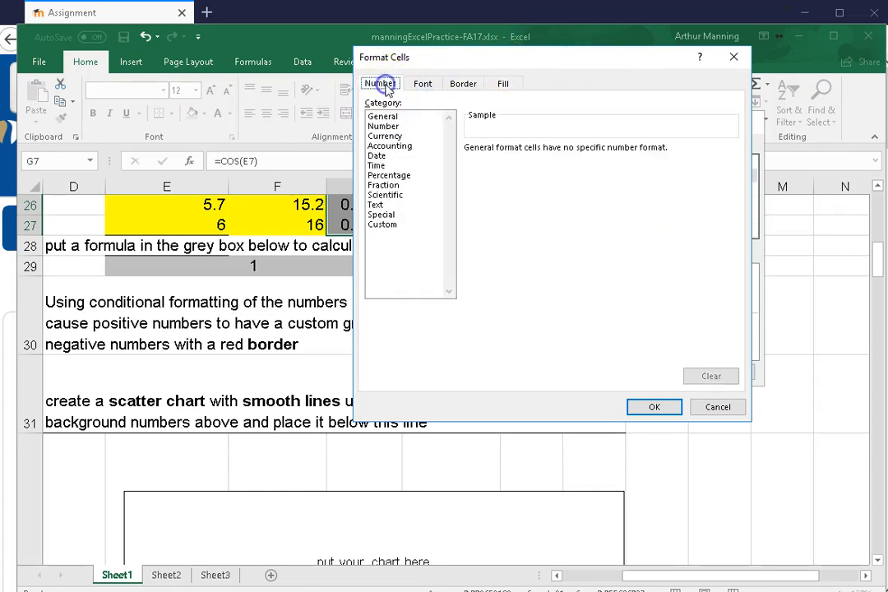
{"action": "left_click", "coordinate": [421, 86]}
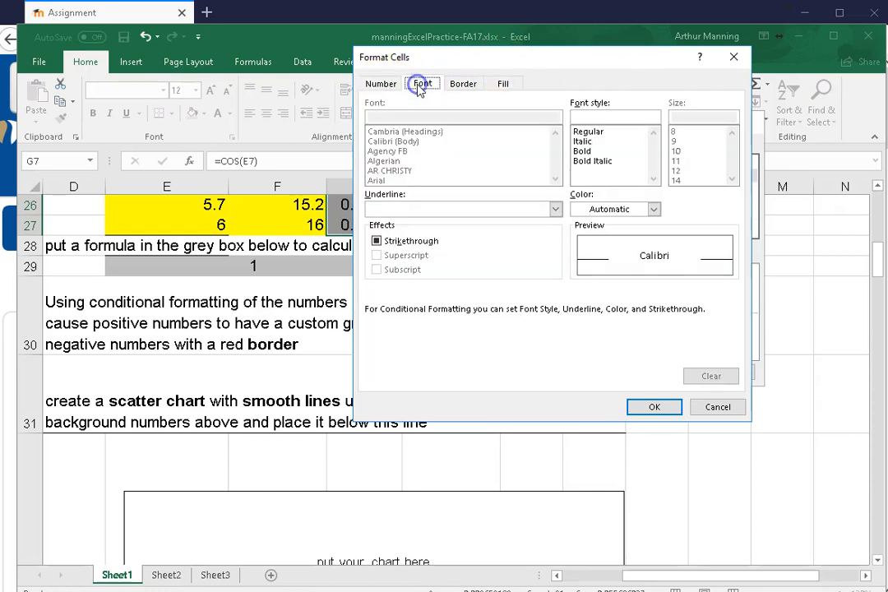
{"action": "left_click", "coordinate": [463, 83]}
{"action": "left_click", "coordinate": [501, 84]}
{"action": "left_click", "coordinate": [465, 86]}
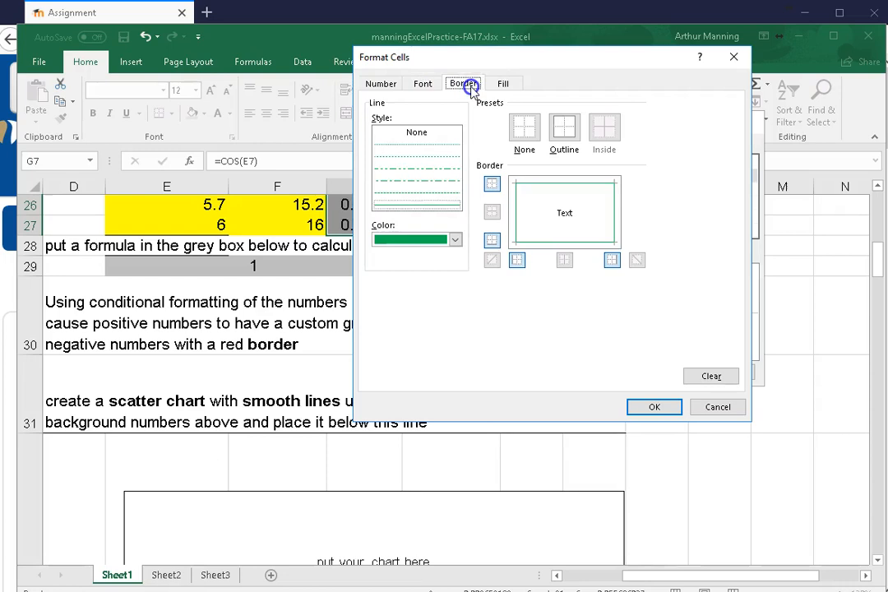
{"action": "left_click", "coordinate": [500, 86]}
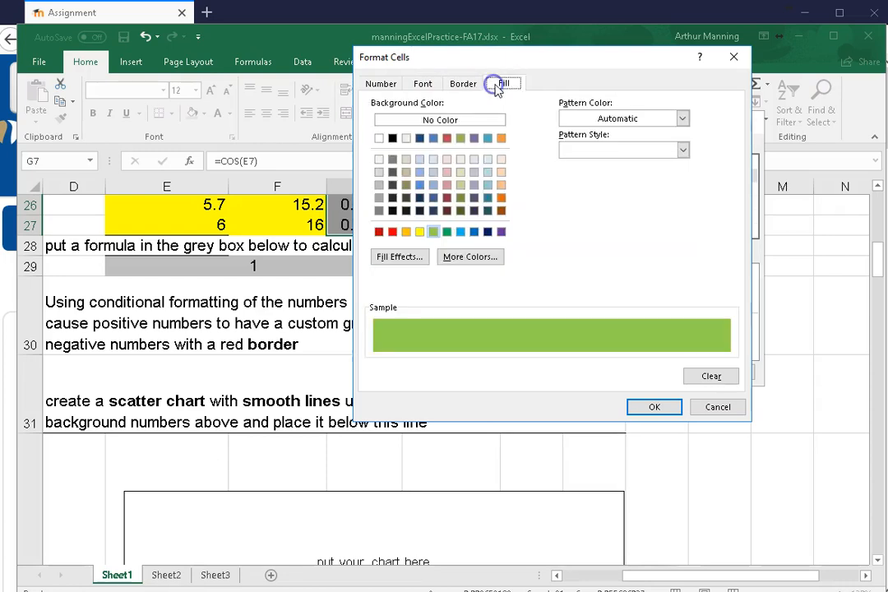
Apply the greater than or equal to 0 rule with its green border and light green fill to the grey numbers in G7:G27
{"action": "left_click", "coordinate": [428, 85]}
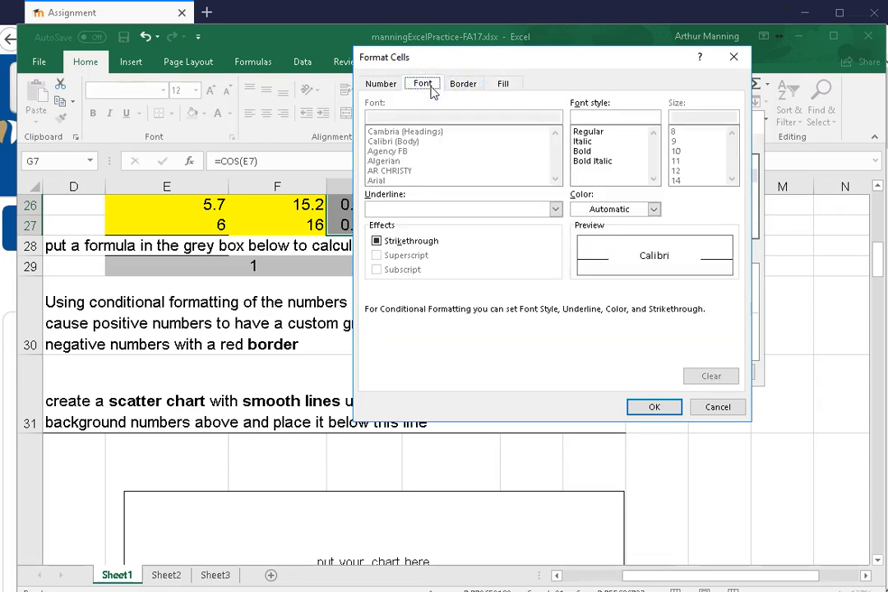
{"action": "left_click", "coordinate": [463, 84]}
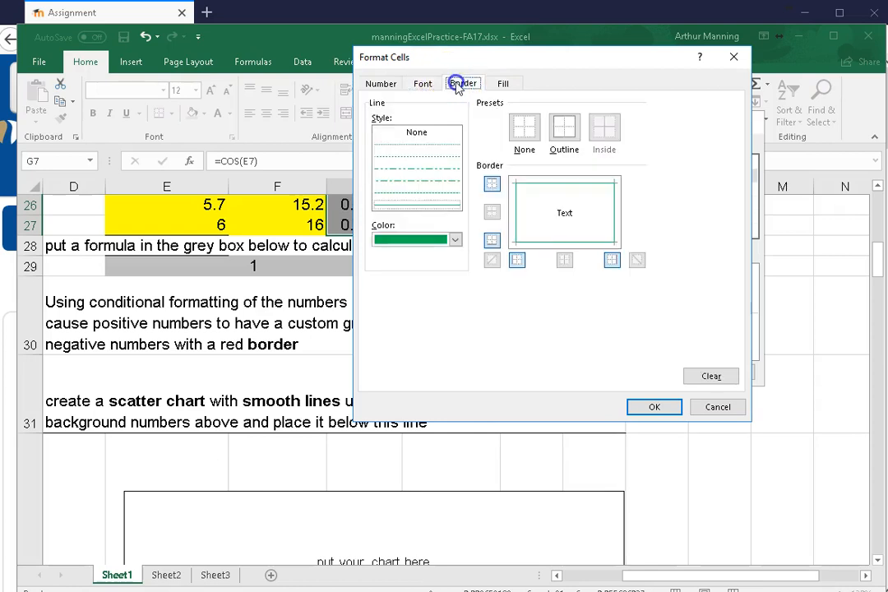
{"action": "left_click", "coordinate": [499, 84]}
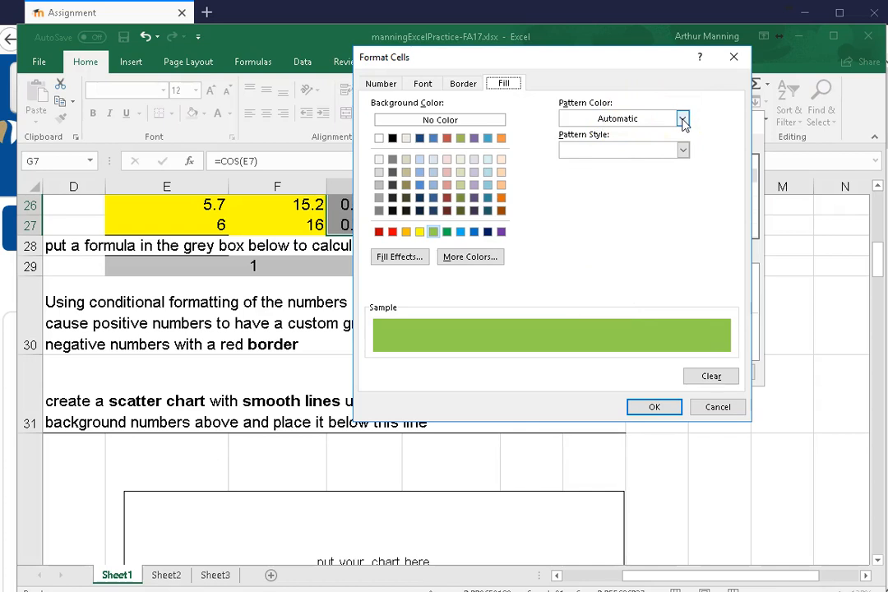
{"action": "left_click", "coordinate": [655, 408]}
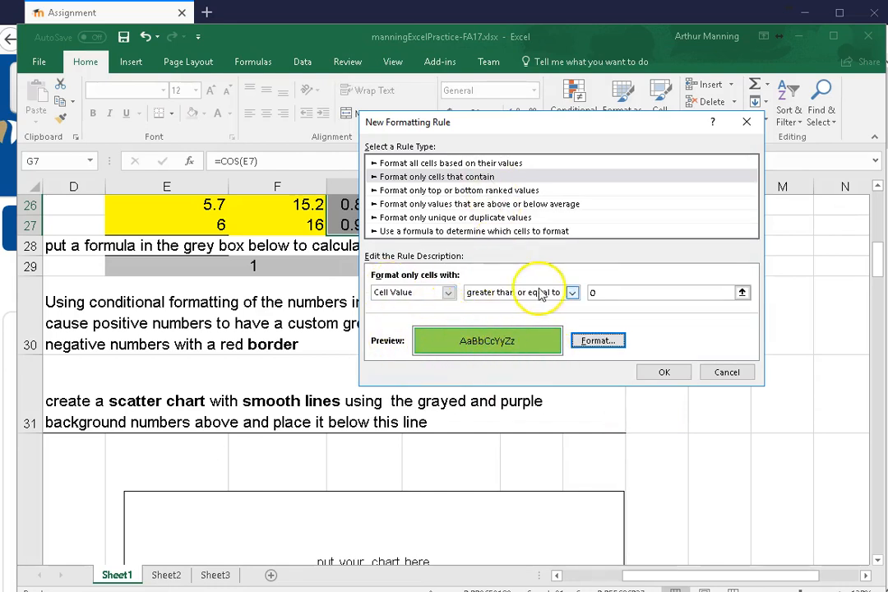
{"action": "left_click", "coordinate": [596, 339]}
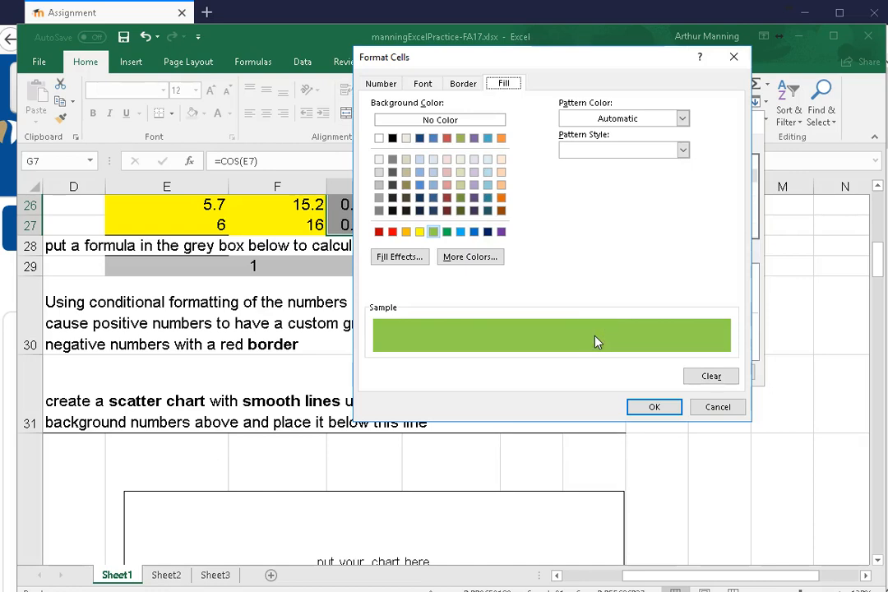
{"action": "left_click", "coordinate": [654, 407]}
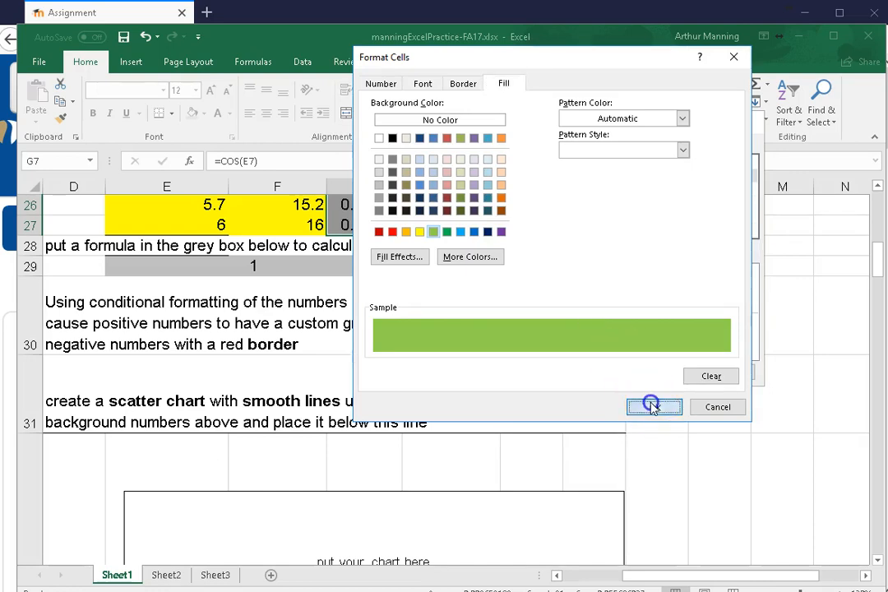
{"action": "left_click", "coordinate": [654, 372]}
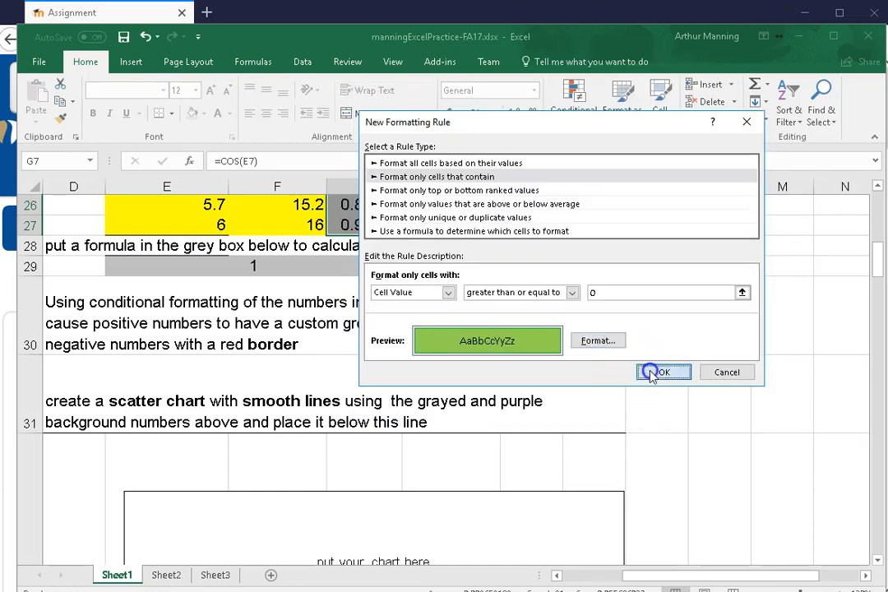
{"action": "scroll", "coordinate": [592, 354], "scroll_direction": "up", "scroll_amount": 3}
{"action": "scroll", "coordinate": [586, 347], "scroll_direction": "up", "scroll_amount": 2}
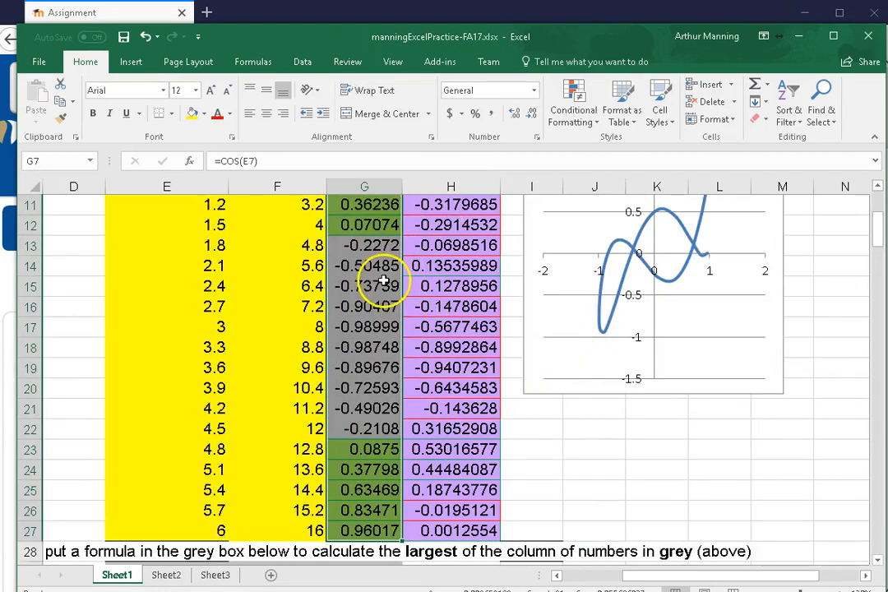
{"action": "scroll", "coordinate": [383, 284], "scroll_direction": "down", "scroll_amount": 3}
{"action": "scroll", "coordinate": [384, 288], "scroll_direction": "up", "scroll_amount": 6}
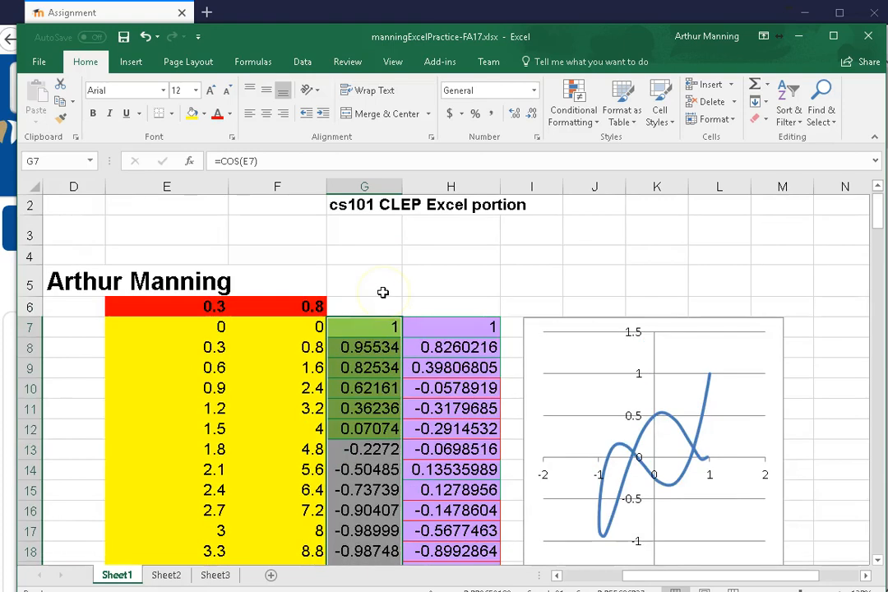
Start a second conditional formatting rule for G7:G27 that formats only cells with values less than 0
{"action": "left_click_drag", "start_coordinate": [361, 331], "coordinate": [361, 428]}
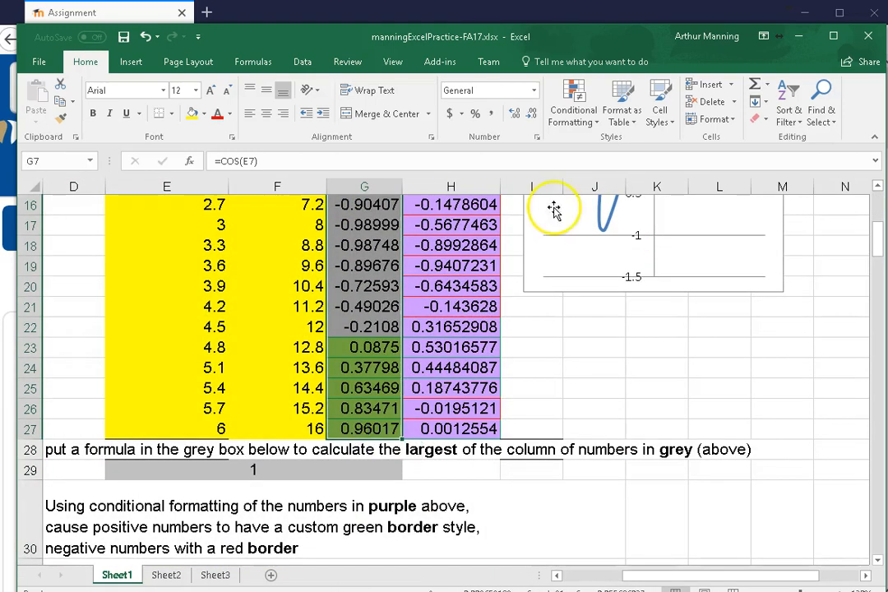
{"action": "left_click", "coordinate": [573, 103]}
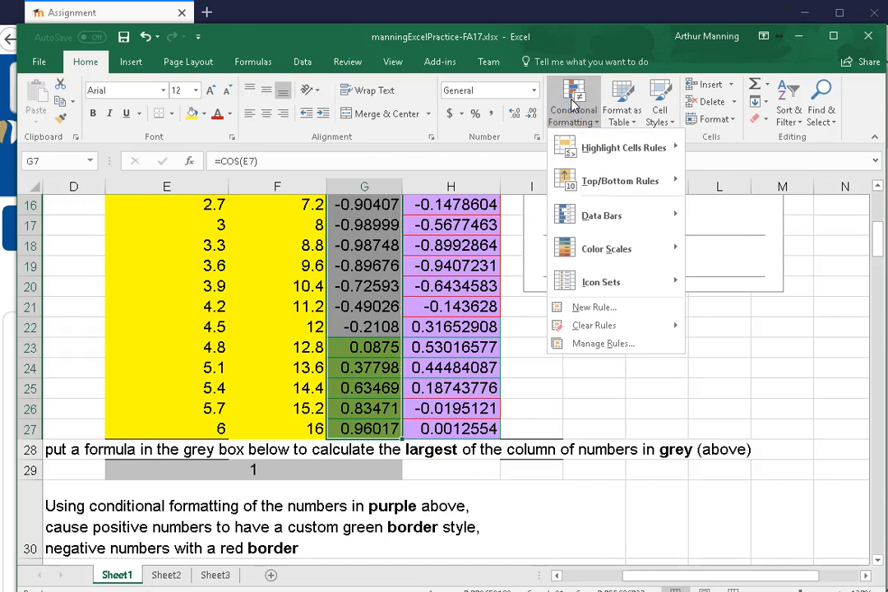
{"action": "left_click", "coordinate": [593, 306]}
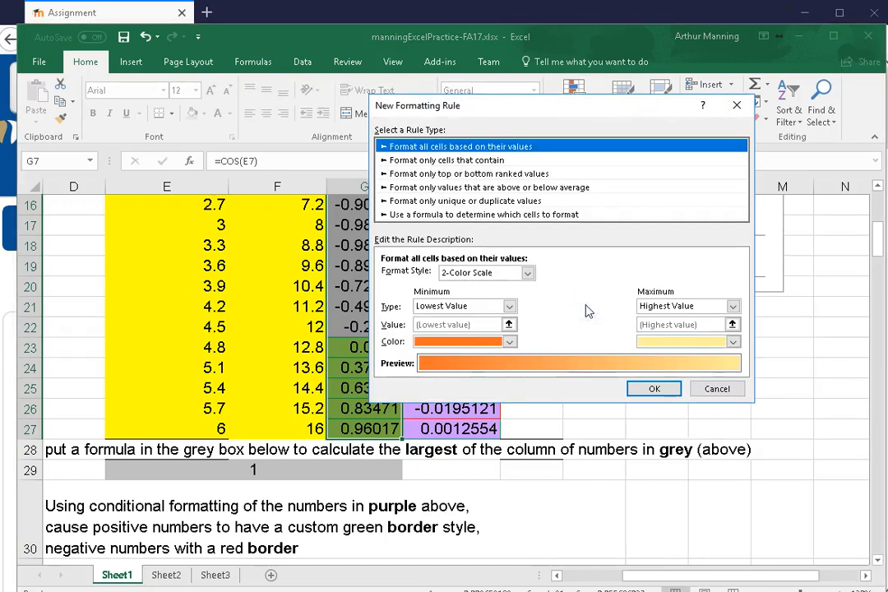
{"action": "left_click", "coordinate": [445, 161]}
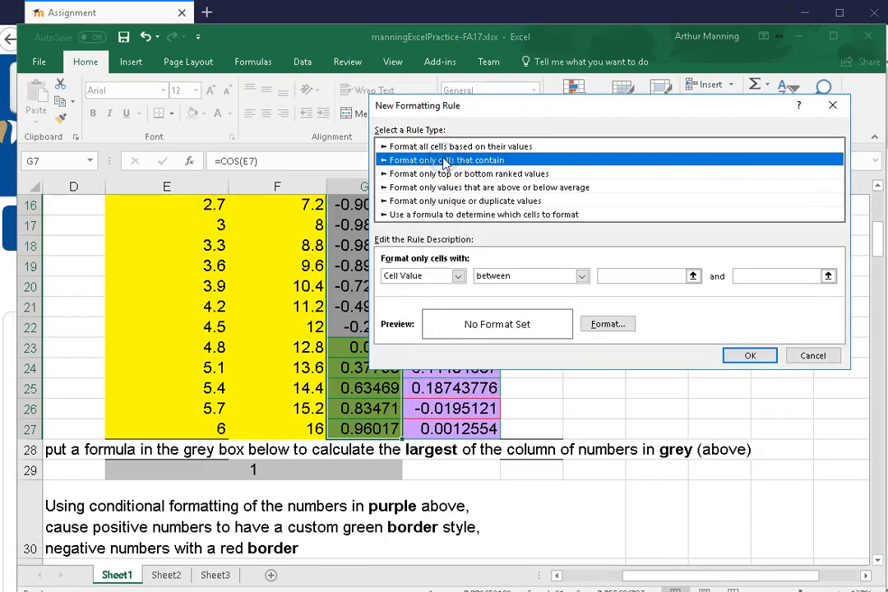
{"action": "left_click", "coordinate": [581, 276]}
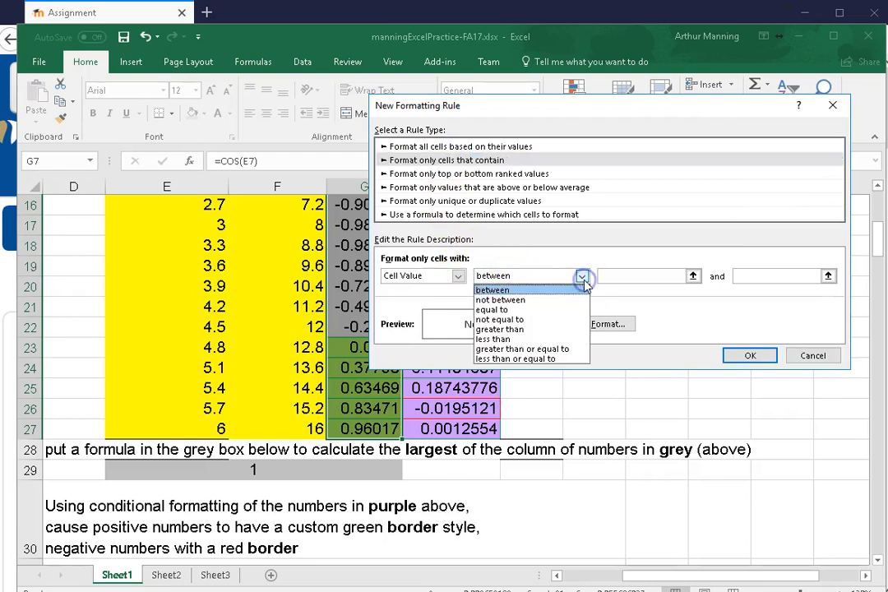
{"action": "left_click", "coordinate": [496, 339]}
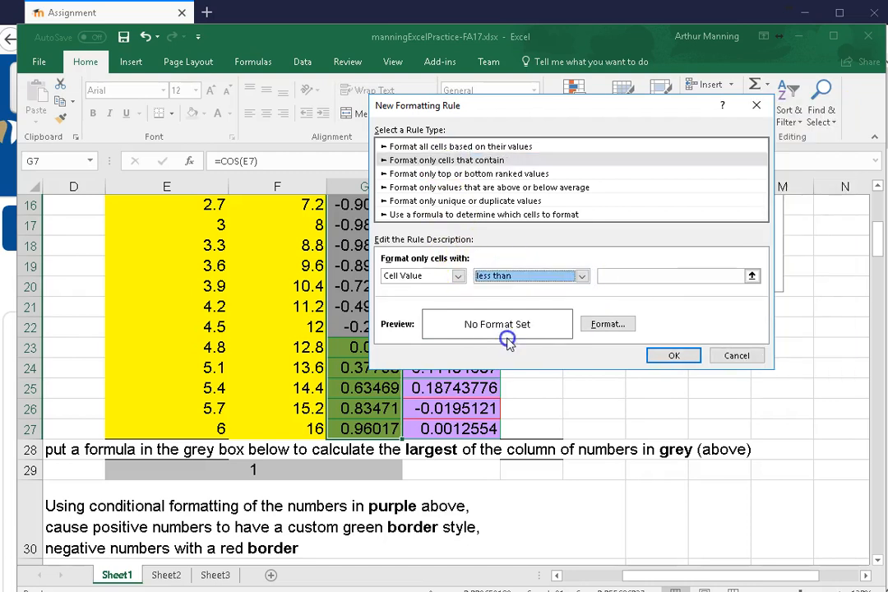
{"action": "left_click", "coordinate": [631, 277]}
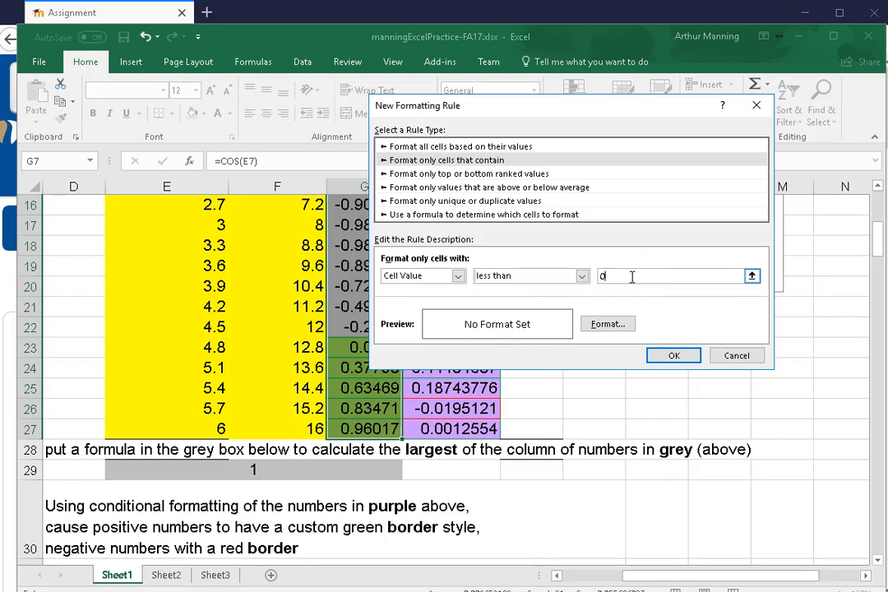
Give the less than 0 rule a light orange background fill and apply it to G7:G27
{"action": "left_click", "coordinate": [621, 324]}
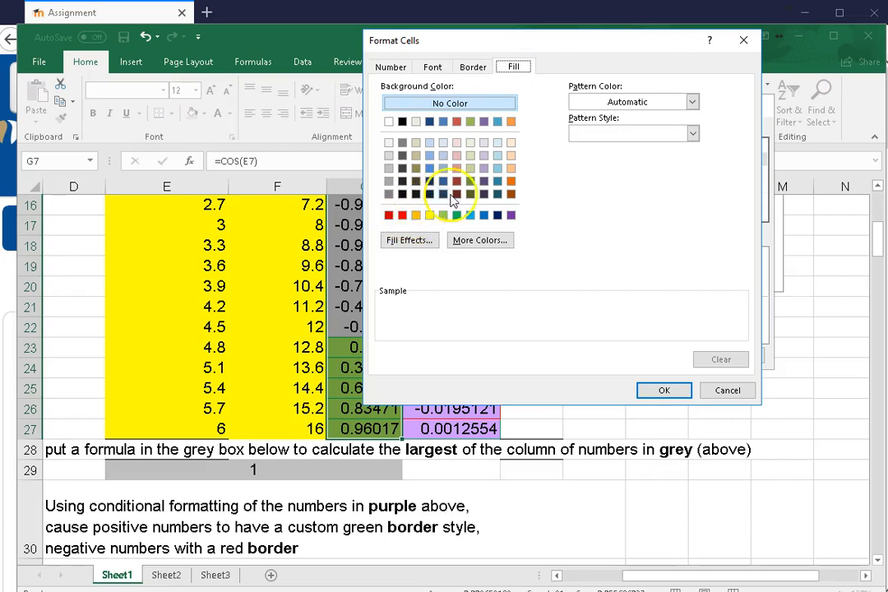
{"action": "left_click", "coordinate": [511, 168]}
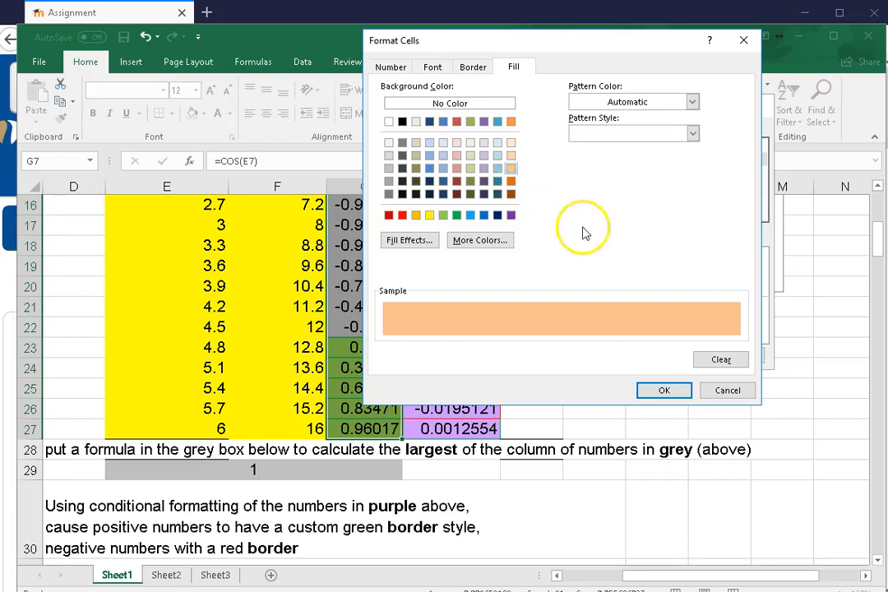
{"action": "left_click", "coordinate": [666, 391]}
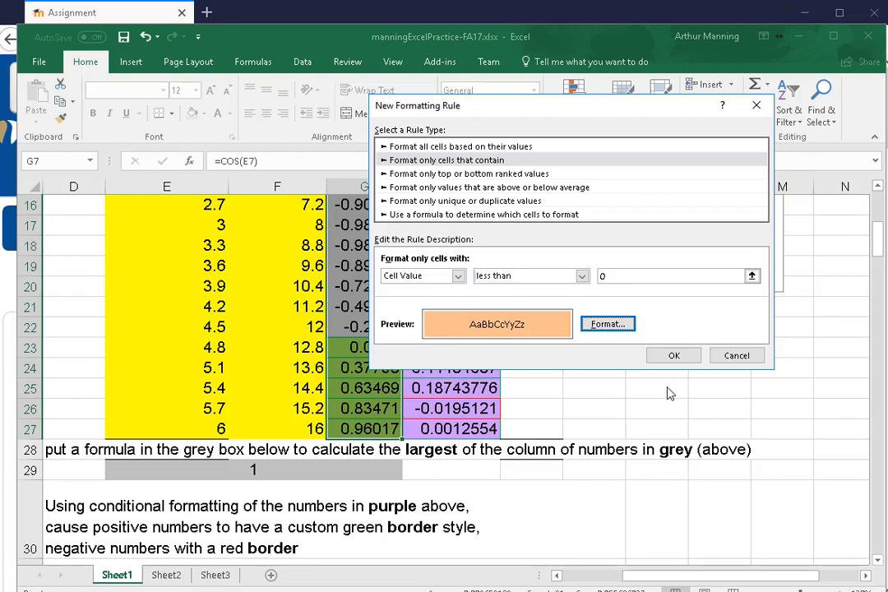
{"action": "left_click", "coordinate": [676, 356]}
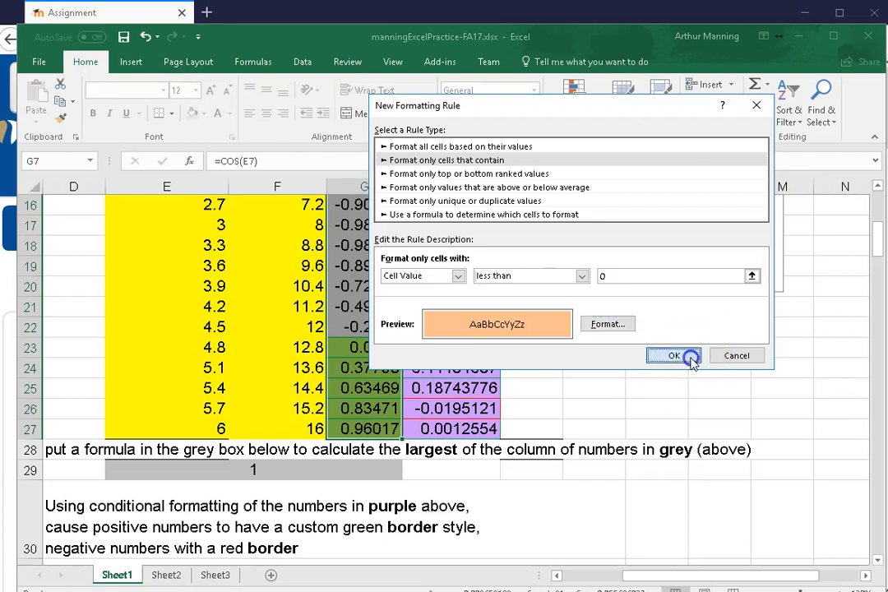
{"action": "scroll", "coordinate": [585, 383], "scroll_direction": "up", "scroll_amount": 3}
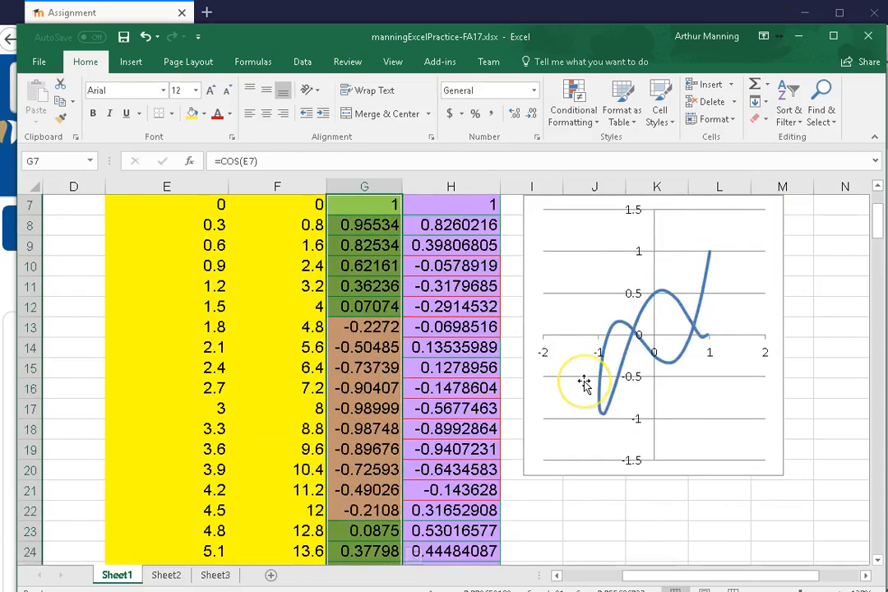
{"action": "scroll", "coordinate": [585, 382], "scroll_direction": "down", "scroll_amount": 1}
{"action": "scroll", "coordinate": [585, 382], "scroll_direction": "up", "scroll_amount": 2}
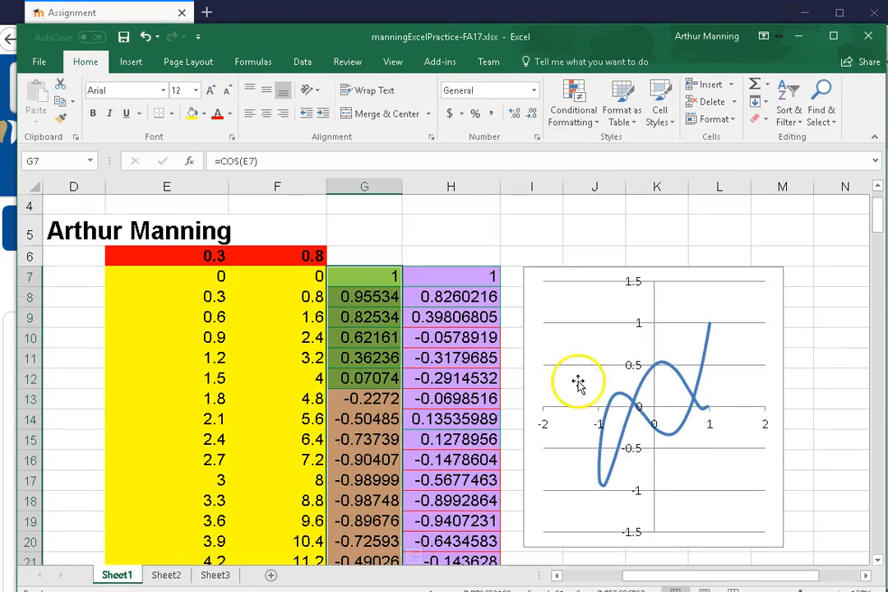
{"action": "scroll", "coordinate": [311, 317], "scroll_direction": "down", "scroll_amount": 1}
{"action": "scroll", "coordinate": [351, 276], "scroll_direction": "up", "scroll_amount": 1}
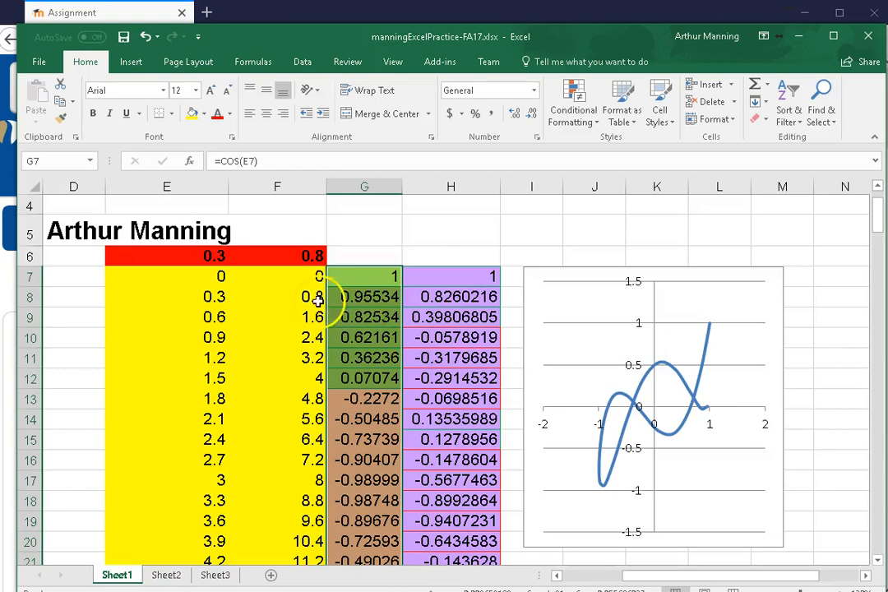
Apply a red-yellow-green color scale to F7:F27, with green for the lowest and red for the highest values
{"action": "left_click_drag", "start_coordinate": [262, 270], "coordinate": [283, 426]}
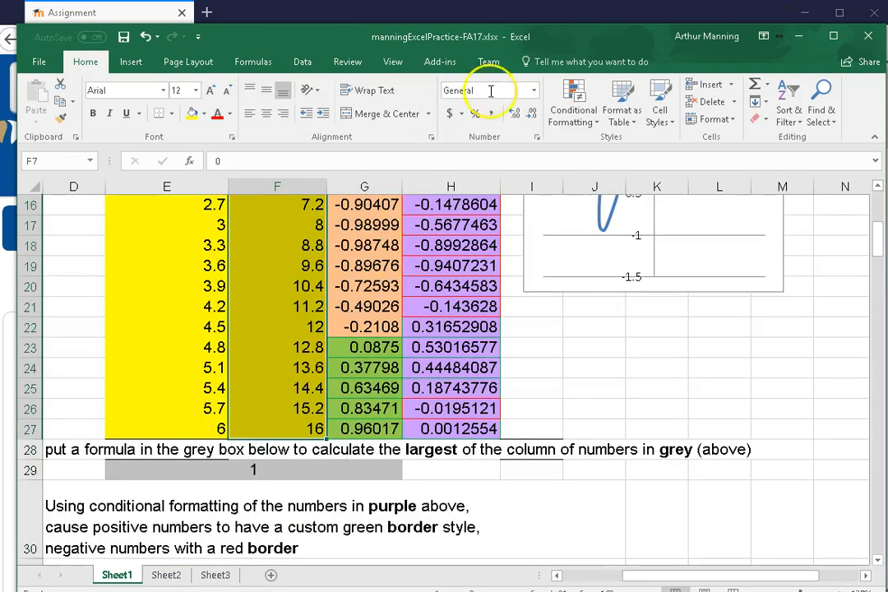
{"action": "left_click", "coordinate": [574, 103]}
{"action": "mouse_move", "coordinate": [620, 154]}
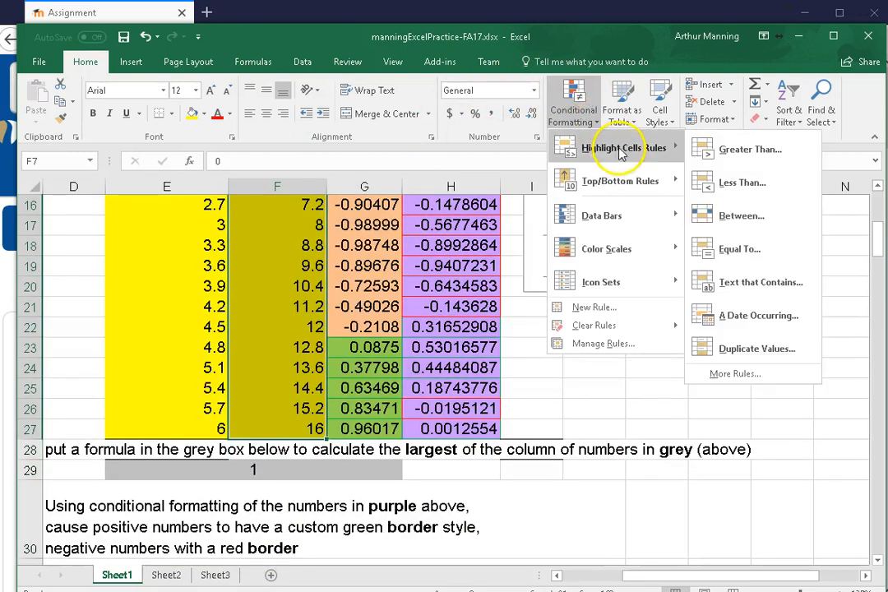
{"action": "mouse_move", "coordinate": [644, 185]}
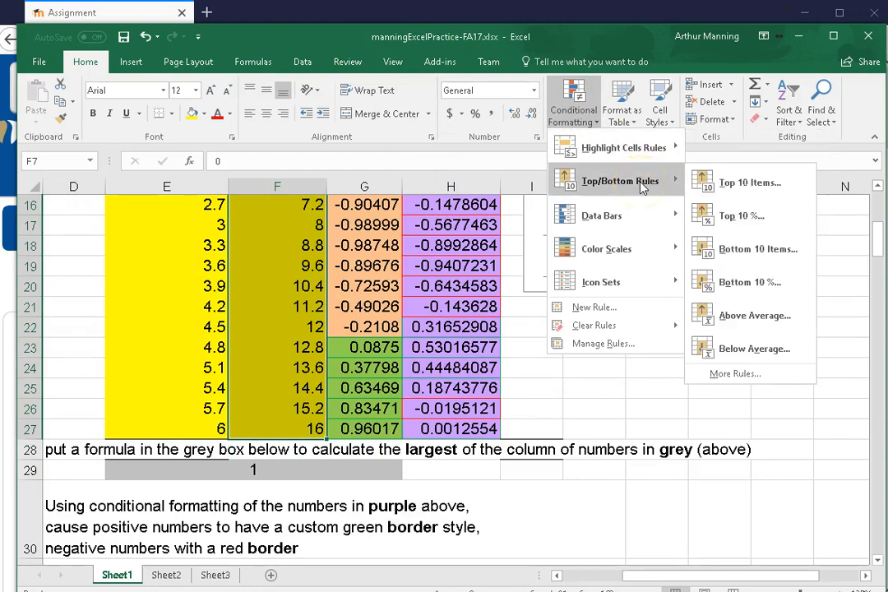
{"action": "mouse_move", "coordinate": [642, 250]}
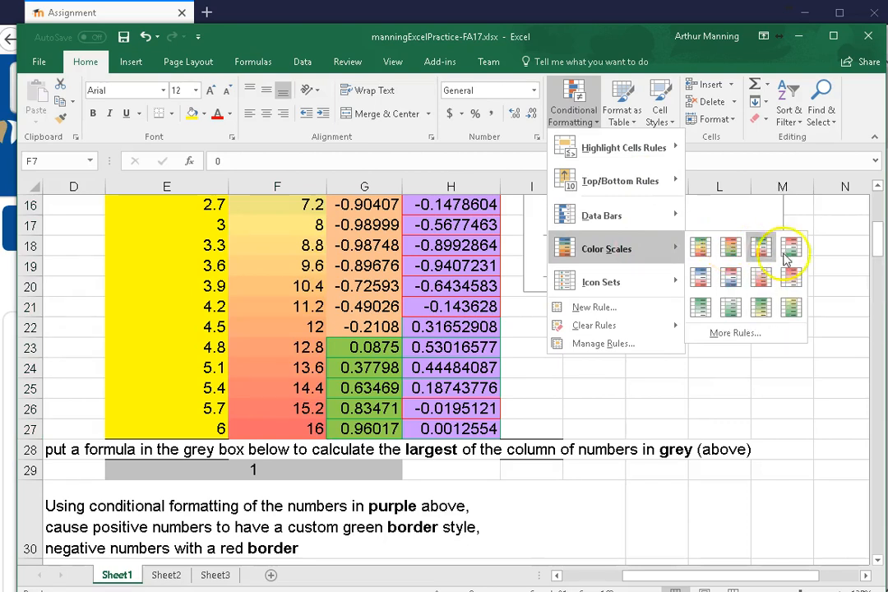
{"action": "left_click", "coordinate": [731, 249]}
{"action": "scroll", "coordinate": [662, 356], "scroll_direction": "up", "scroll_amount": 4}
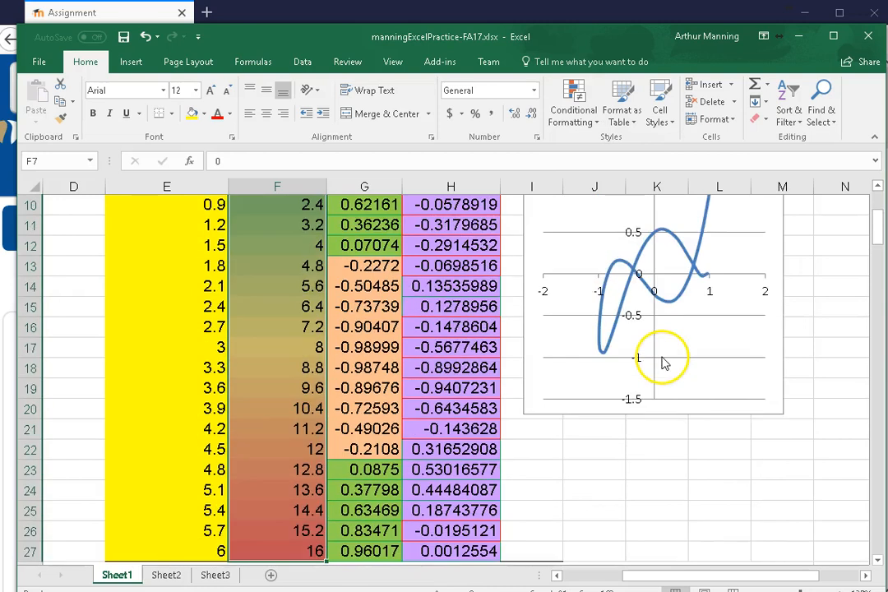
{"action": "left_click", "coordinate": [485, 239]}
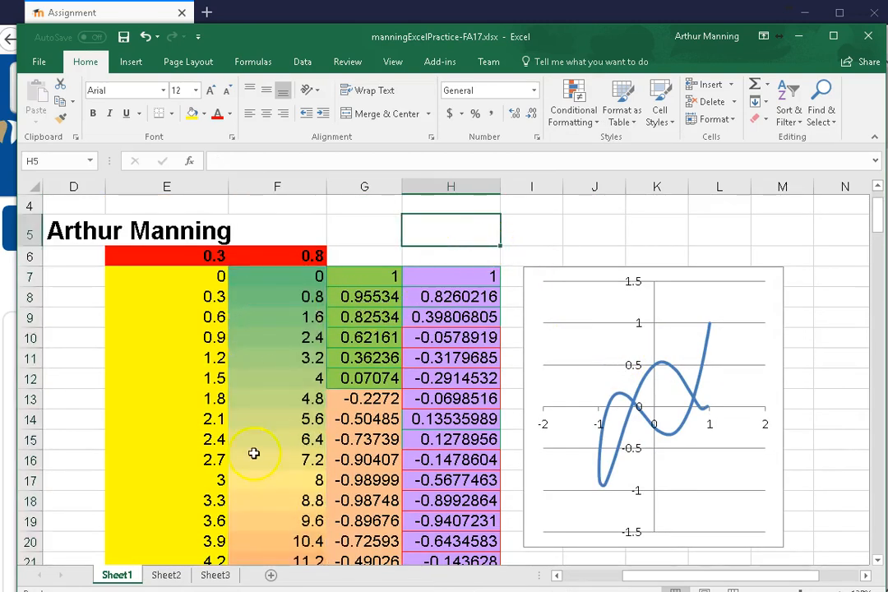
{"action": "scroll", "coordinate": [521, 323], "scroll_direction": "down", "scroll_amount": 1}
{"action": "scroll", "coordinate": [521, 323], "scroll_direction": "up", "scroll_amount": 1}
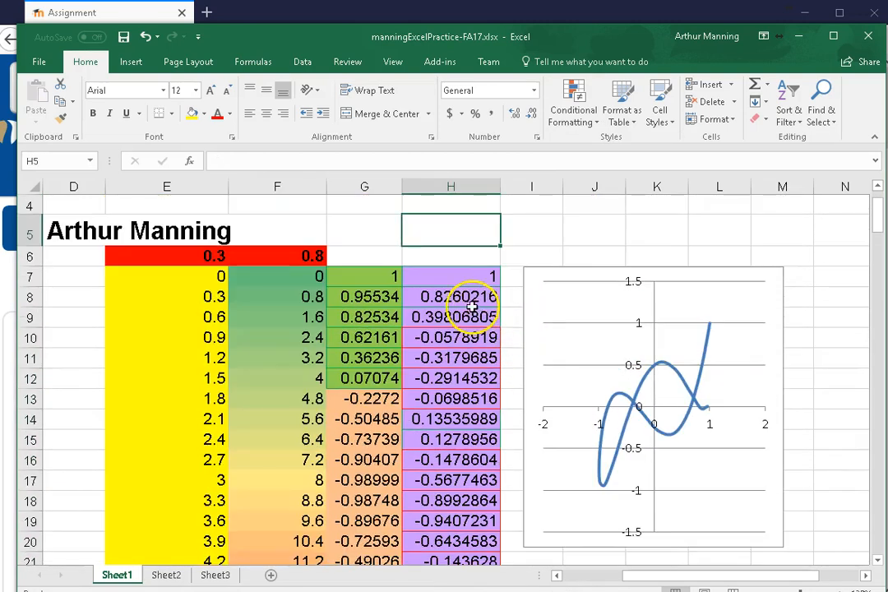
Apply a blue-white-red color scale to H7:H27, with blue for the highest and red for the lowest values
{"action": "left_click_drag", "start_coordinate": [445, 275], "coordinate": [474, 533]}
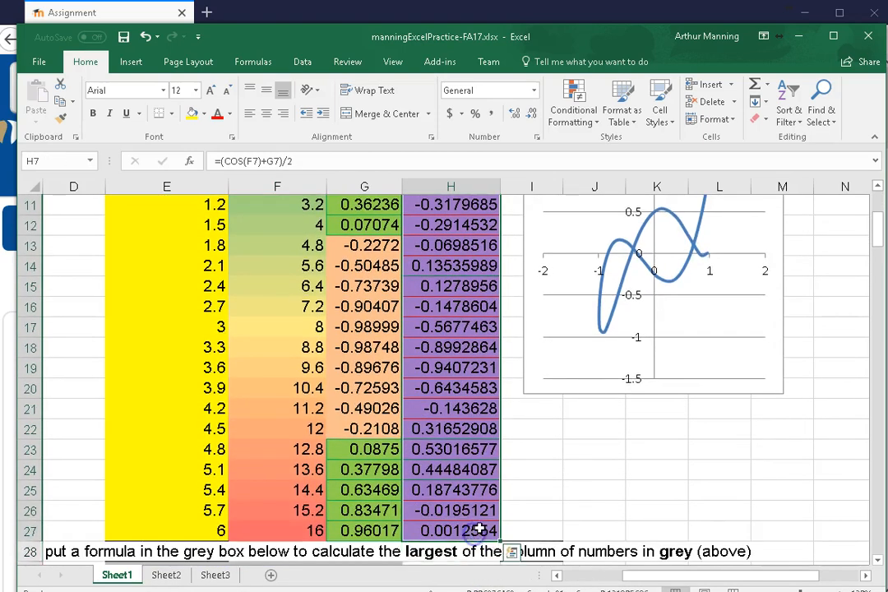
{"action": "left_click", "coordinate": [576, 105]}
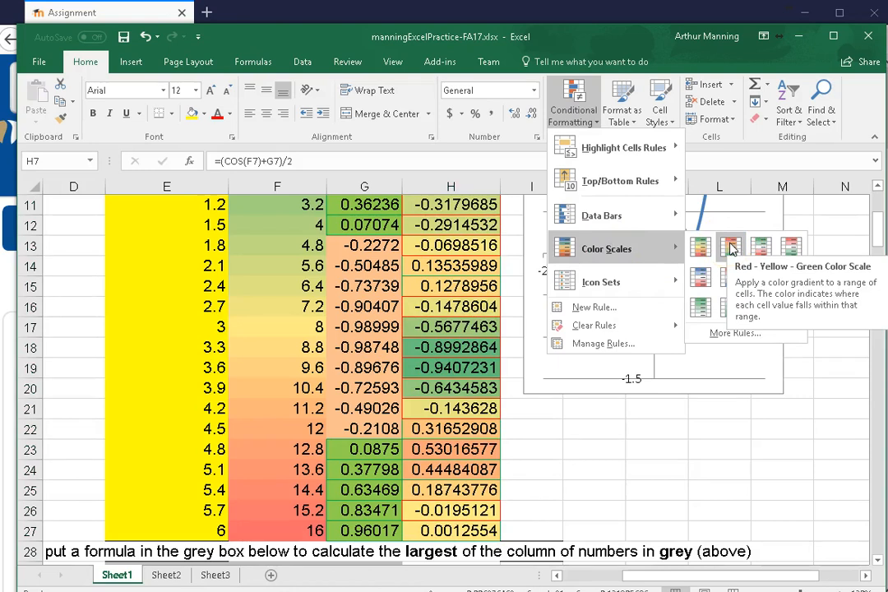
{"action": "left_click", "coordinate": [699, 276]}
{"action": "scroll", "coordinate": [535, 475], "scroll_direction": "down", "scroll_amount": 2}
{"action": "left_click", "coordinate": [565, 367]}
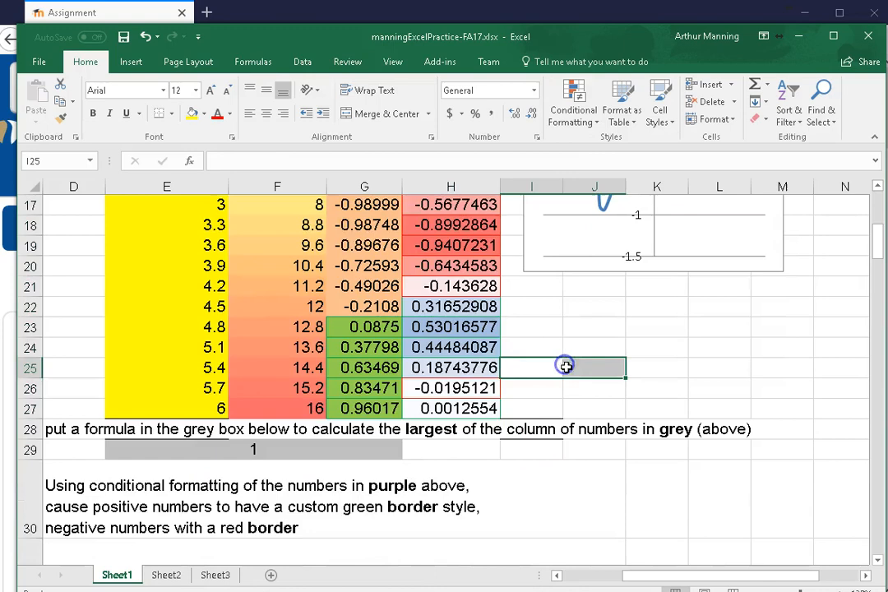
{"action": "scroll", "coordinate": [579, 368], "scroll_direction": "up", "scroll_amount": 2}
{"action": "scroll", "coordinate": [580, 370], "scroll_direction": "up", "scroll_amount": 4}
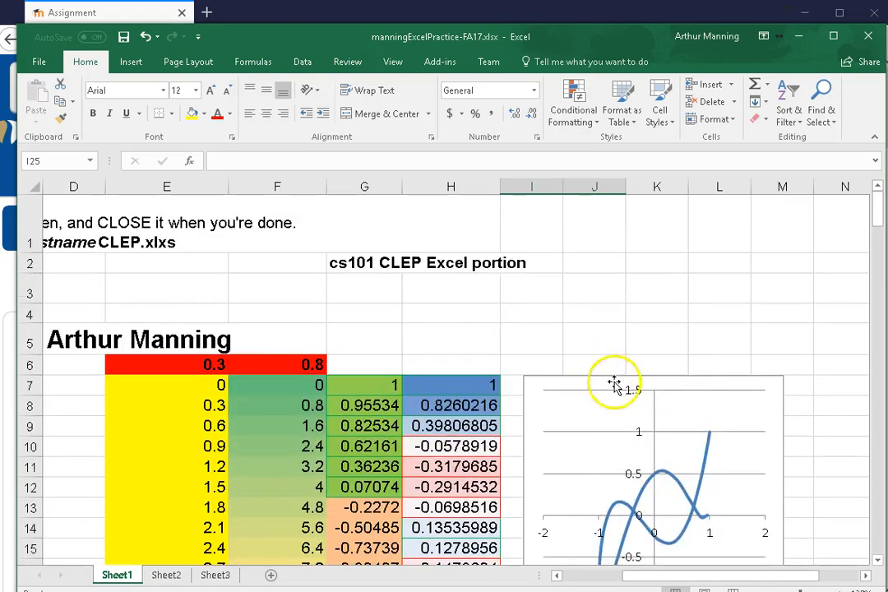
{"action": "scroll", "coordinate": [694, 330], "scroll_direction": "down", "scroll_amount": 2}
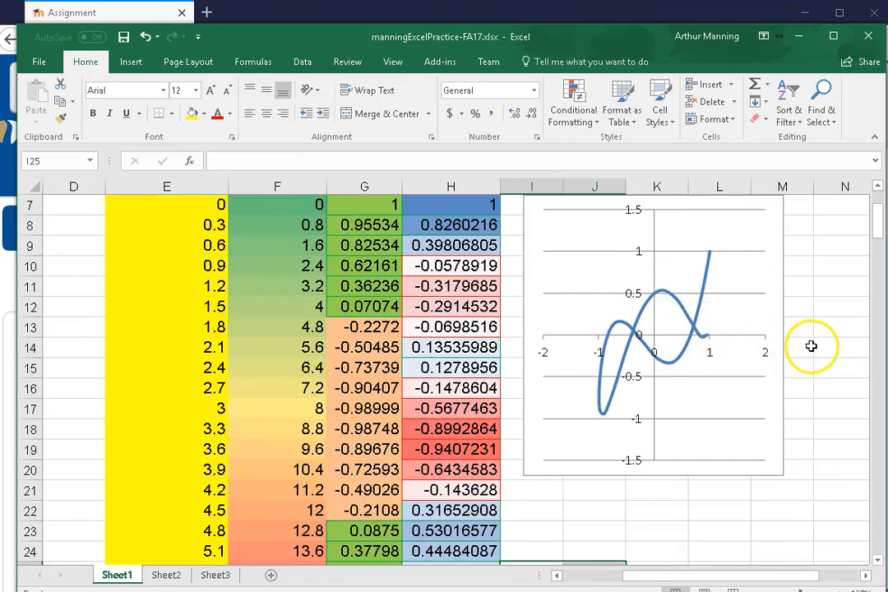
Read the scatter chart task in row 31 and examine the placeholder box and the source numbers in columns G and H
{"action": "scroll", "coordinate": [811, 349], "scroll_direction": "down", "scroll_amount": 1}
{"action": "scroll", "coordinate": [813, 348], "scroll_direction": "down", "scroll_amount": 5}
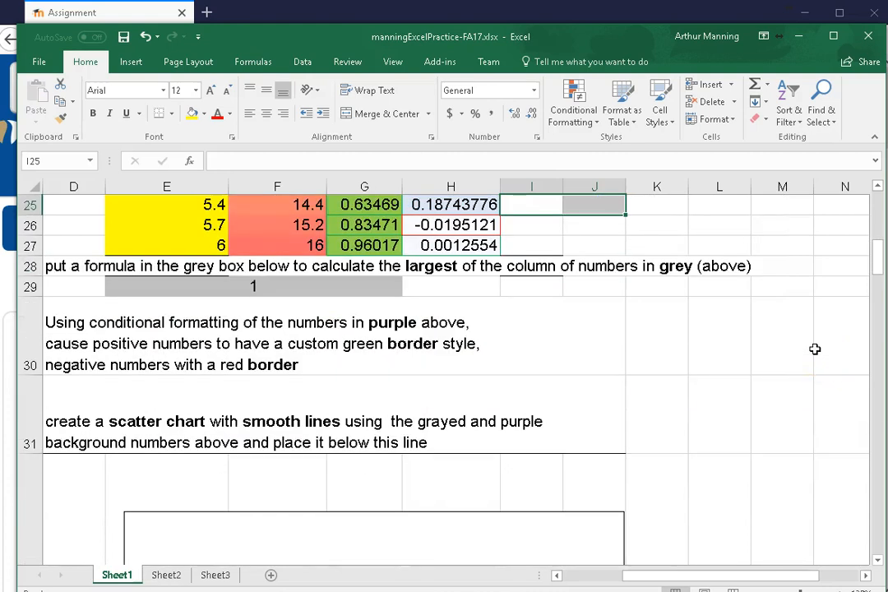
{"action": "scroll", "coordinate": [815, 349], "scroll_direction": "down", "scroll_amount": 2}
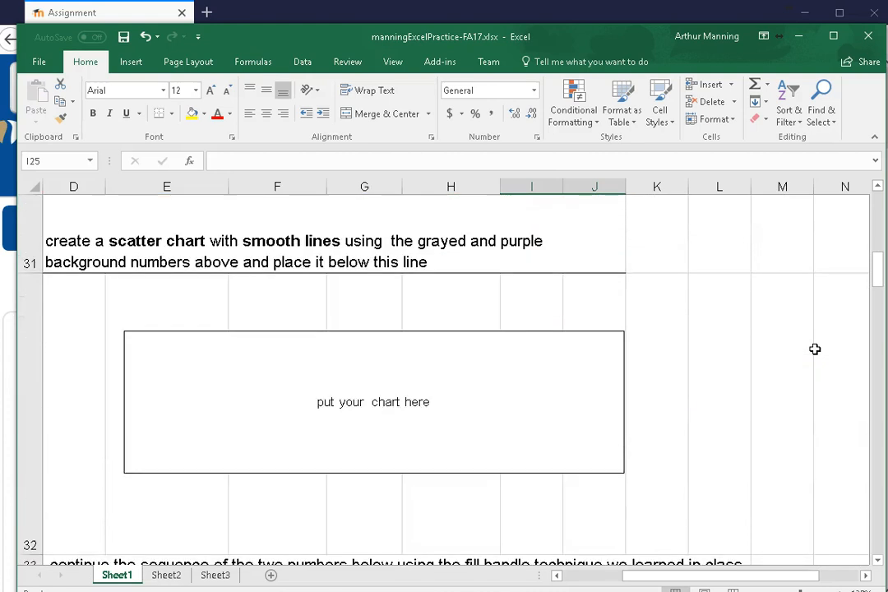
{"action": "scroll", "coordinate": [769, 366], "scroll_direction": "up", "scroll_amount": 1}
{"action": "scroll", "coordinate": [768, 368], "scroll_direction": "down", "scroll_amount": 1}
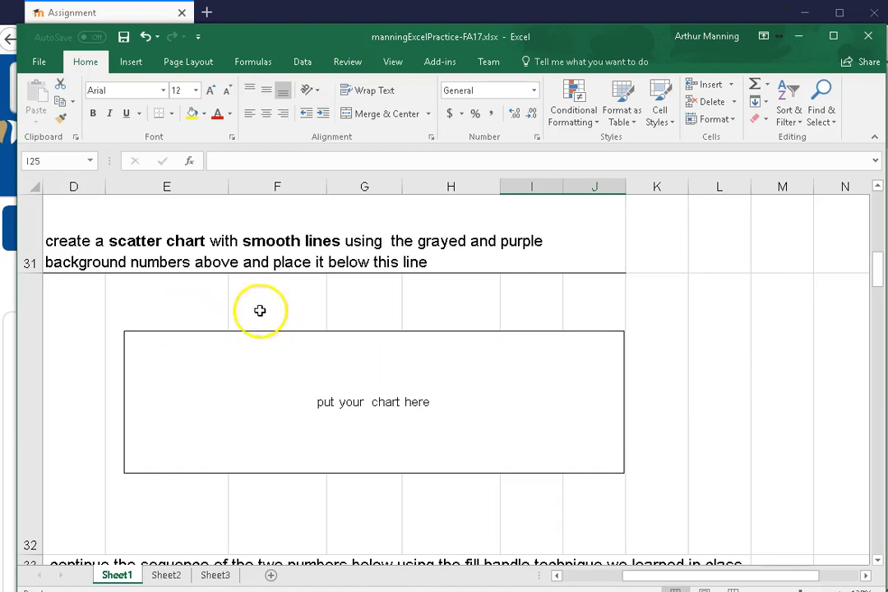
{"action": "left_click_drag", "start_coordinate": [660, 576], "coordinate": [621, 582]}
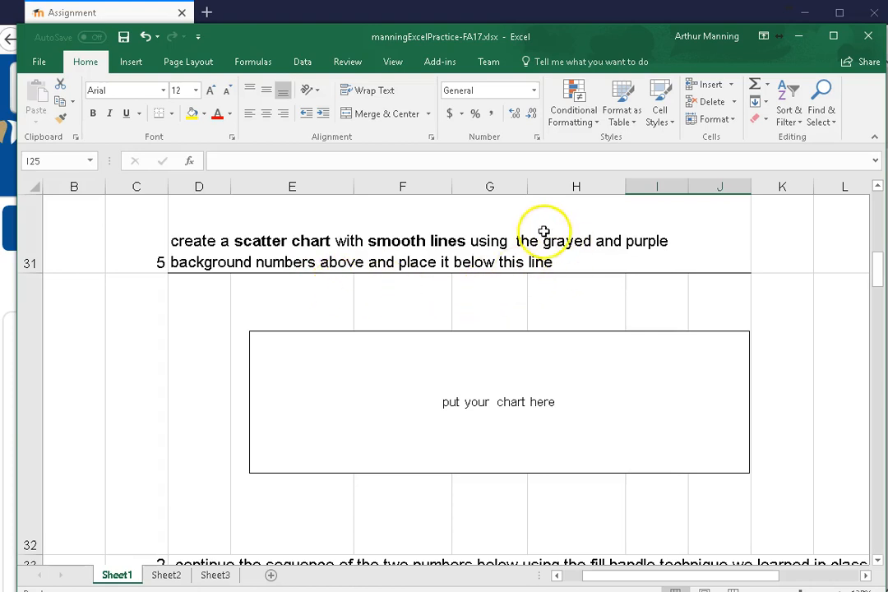
{"action": "scroll", "coordinate": [579, 262], "scroll_direction": "up", "scroll_amount": 1}
{"action": "scroll", "coordinate": [584, 263], "scroll_direction": "up", "scroll_amount": 6}
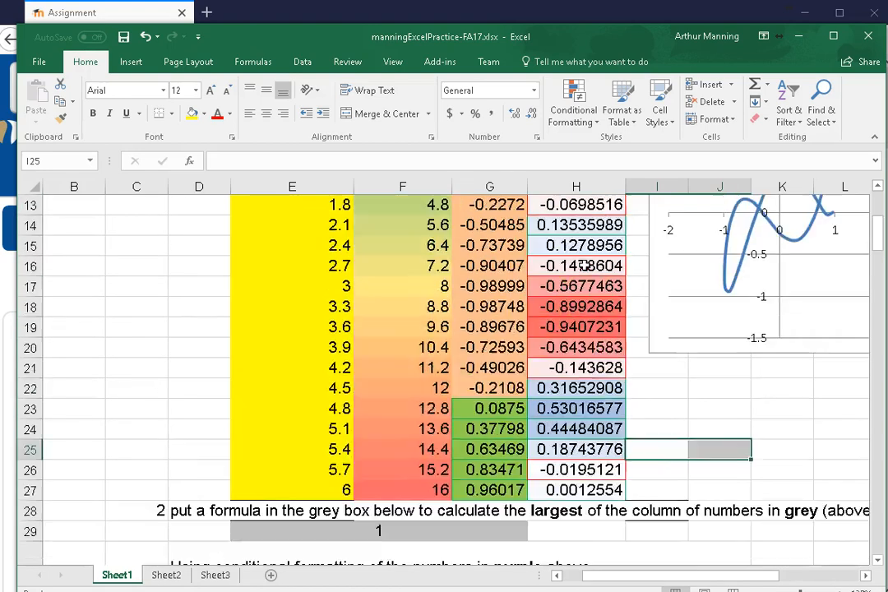
{"action": "scroll", "coordinate": [575, 271], "scroll_direction": "up", "scroll_amount": 2}
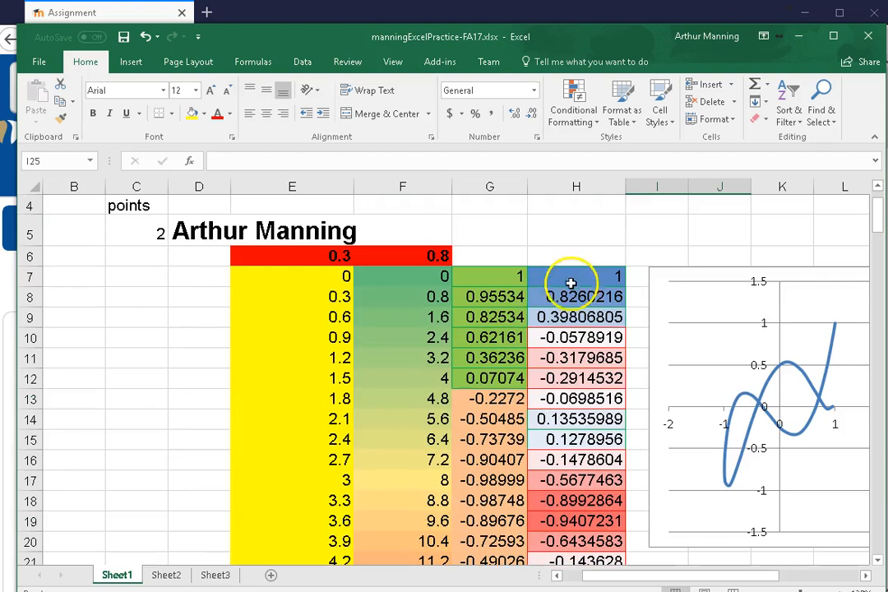
Insert a scatter chart with smooth lines and markers from the data in G7:H27
{"action": "left_click_drag", "start_coordinate": [490, 277], "coordinate": [564, 350]}
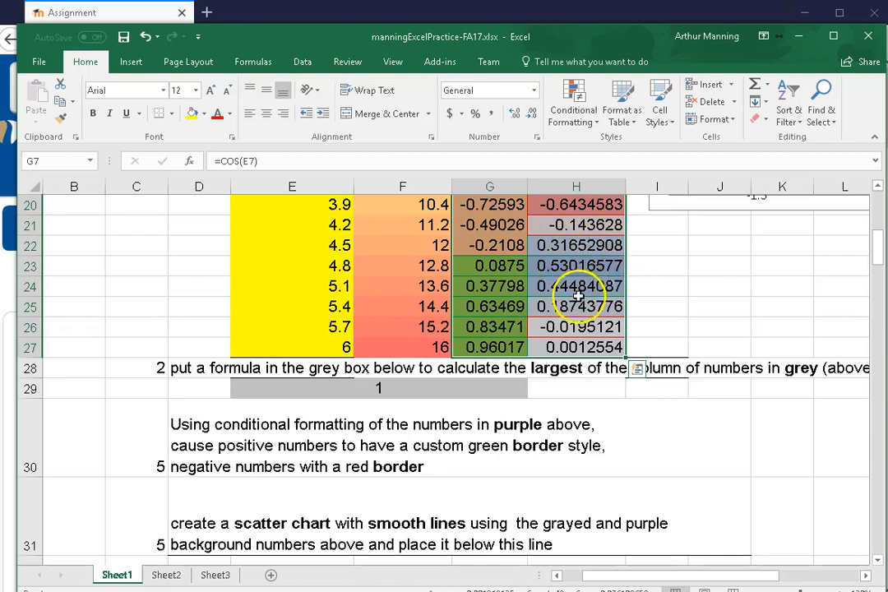
{"action": "left_click", "coordinate": [131, 63]}
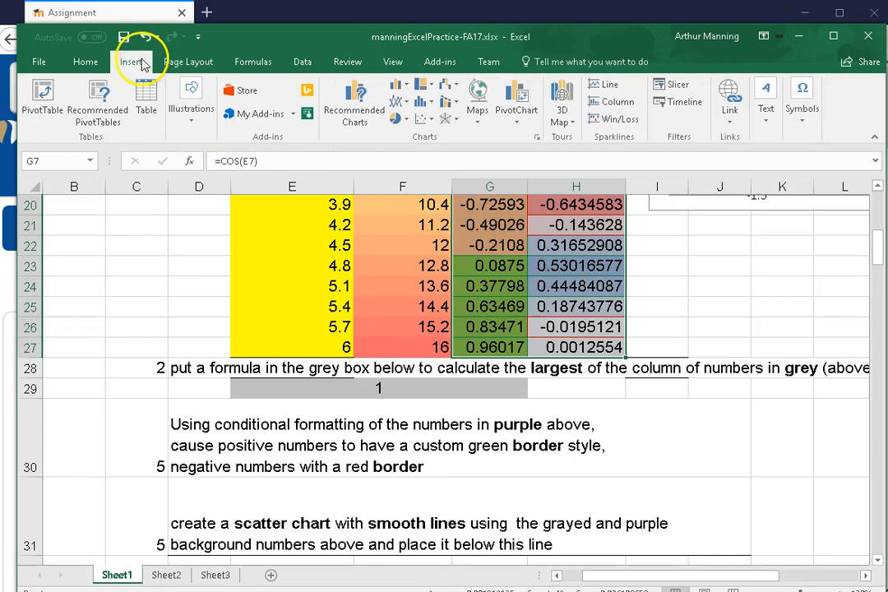
{"action": "left_click", "coordinate": [434, 122]}
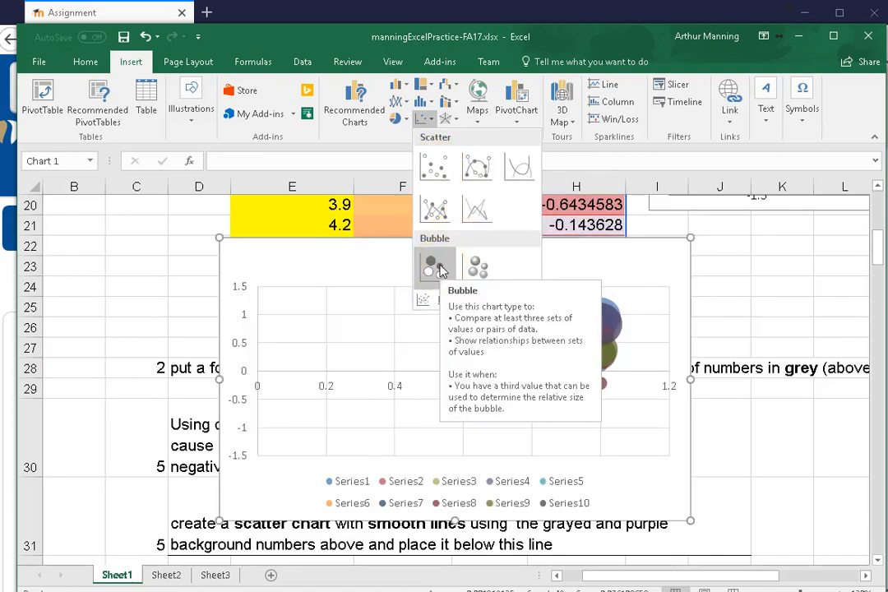
{"action": "left_click", "coordinate": [477, 269]}
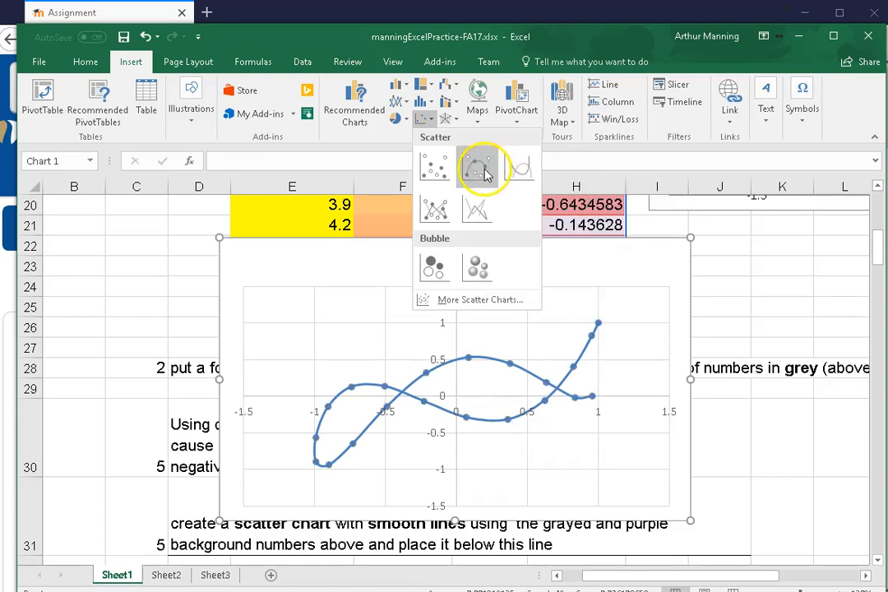
{"action": "left_click", "coordinate": [484, 171]}
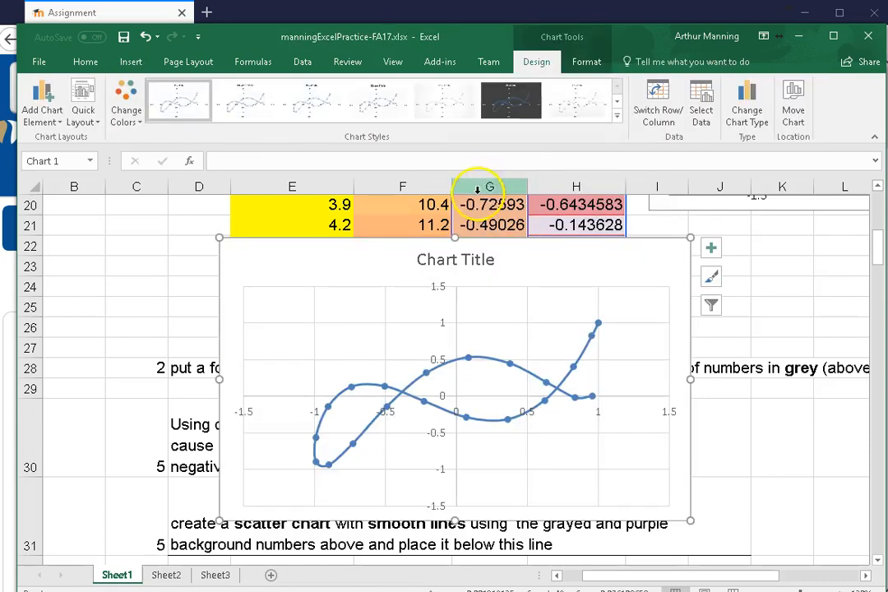
Apply the chart style with a solid blue background and white-outlined markers to the new scatter chart
{"action": "left_click", "coordinate": [617, 117]}
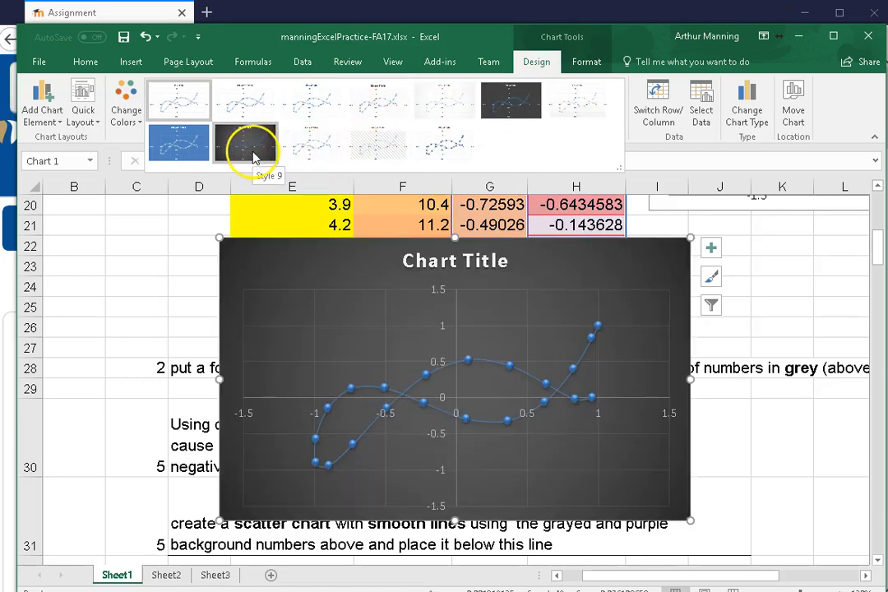
{"action": "left_click", "coordinate": [192, 153]}
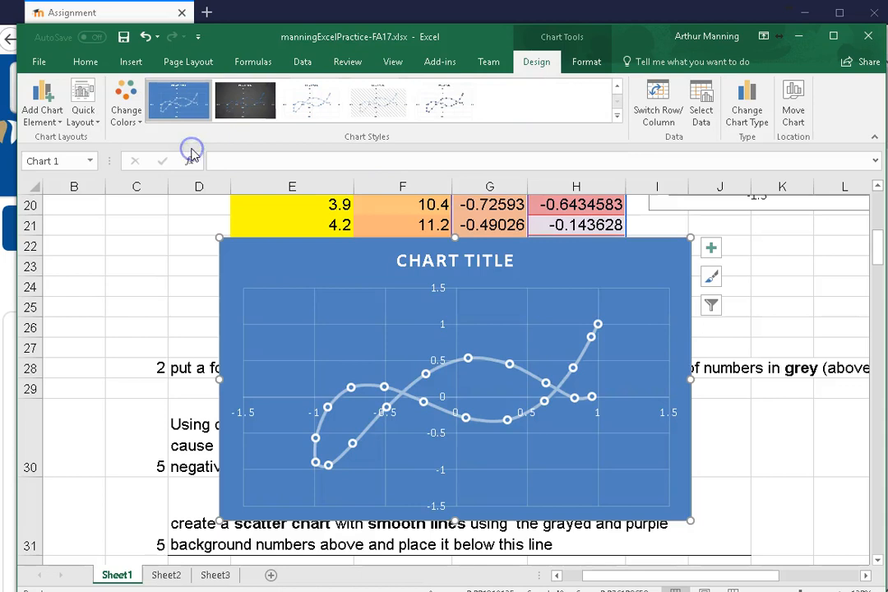
{"action": "scroll", "coordinate": [575, 301], "scroll_direction": "down", "scroll_amount": 1}
{"action": "mouse_move", "coordinate": [574, 309]}
{"action": "scroll", "coordinate": [573, 309], "scroll_direction": "up", "scroll_amount": 1}
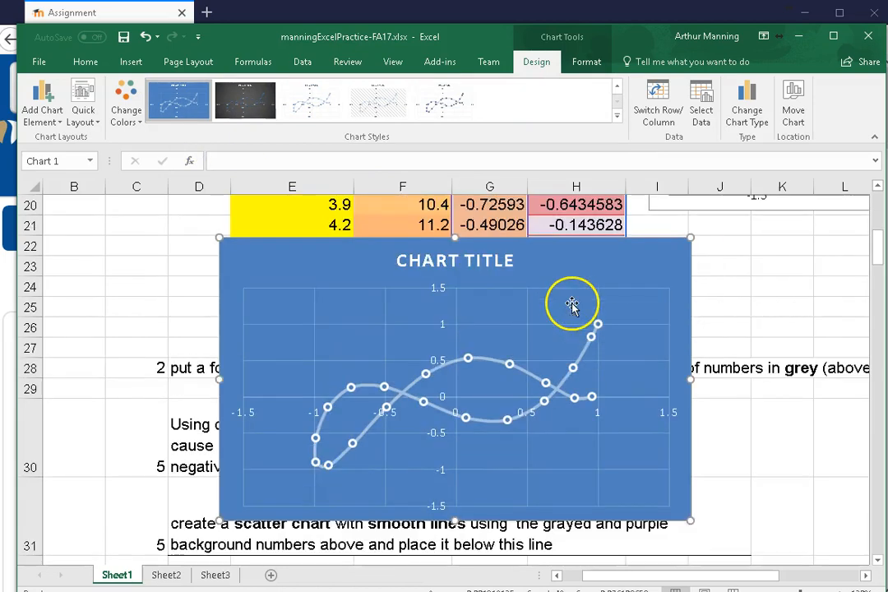
Move the chart into the placeholder box in row 32 and shrink its height to fit below the row 31 instructions
{"action": "left_click_drag", "start_coordinate": [556, 257], "coordinate": [572, 422]}
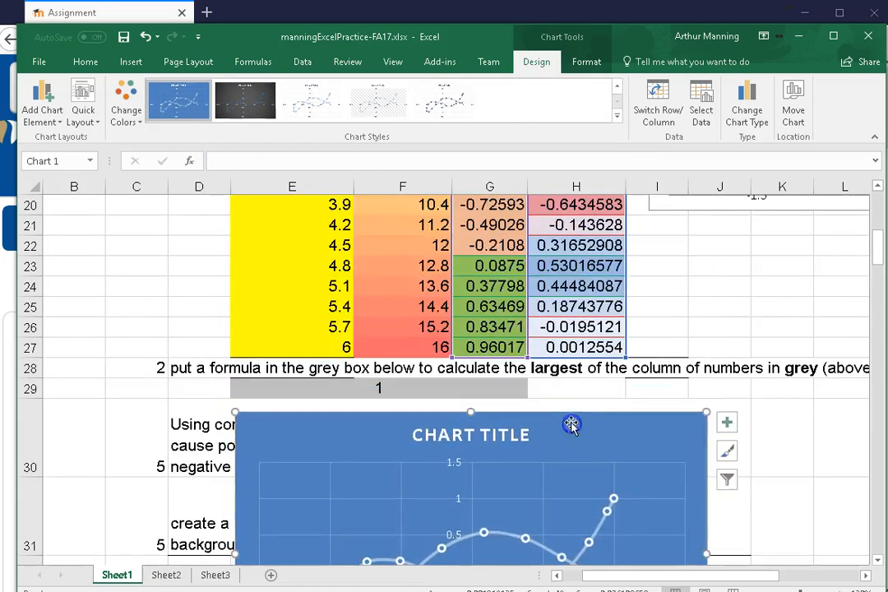
{"action": "scroll", "coordinate": [710, 406], "scroll_direction": "down", "scroll_amount": 2}
{"action": "left_click_drag", "start_coordinate": [471, 288], "coordinate": [456, 451]}
{"action": "scroll", "coordinate": [617, 353], "scroll_direction": "down", "scroll_amount": 2}
{"action": "scroll", "coordinate": [619, 329], "scroll_direction": "up", "scroll_amount": 2}
{"action": "left_click_drag", "start_coordinate": [339, 420], "coordinate": [420, 418]}
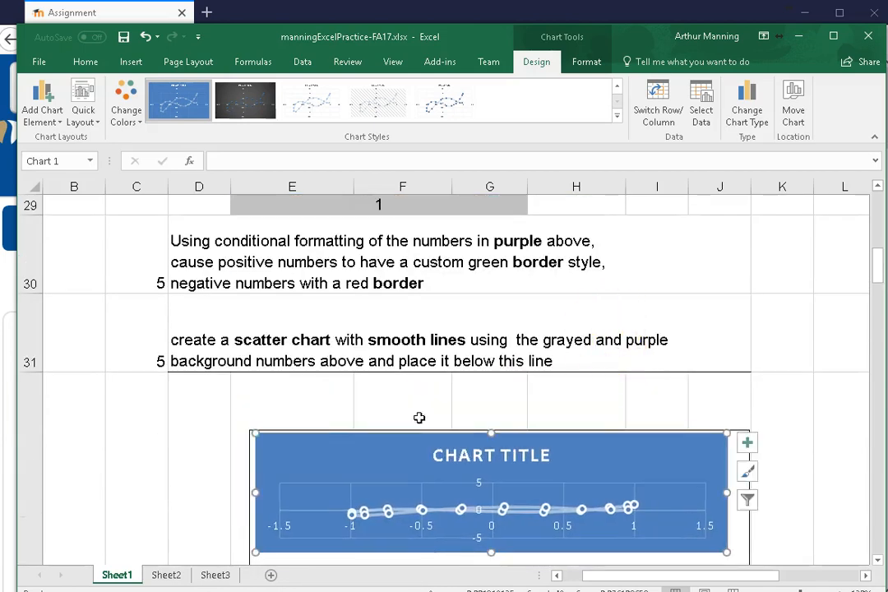
Extend the chart's lower edge beyond the placeholder box, stopping just above row 33
{"action": "scroll", "coordinate": [525, 391], "scroll_direction": "down", "scroll_amount": 2}
{"action": "scroll", "coordinate": [526, 390], "scroll_direction": "up", "scroll_amount": 2}
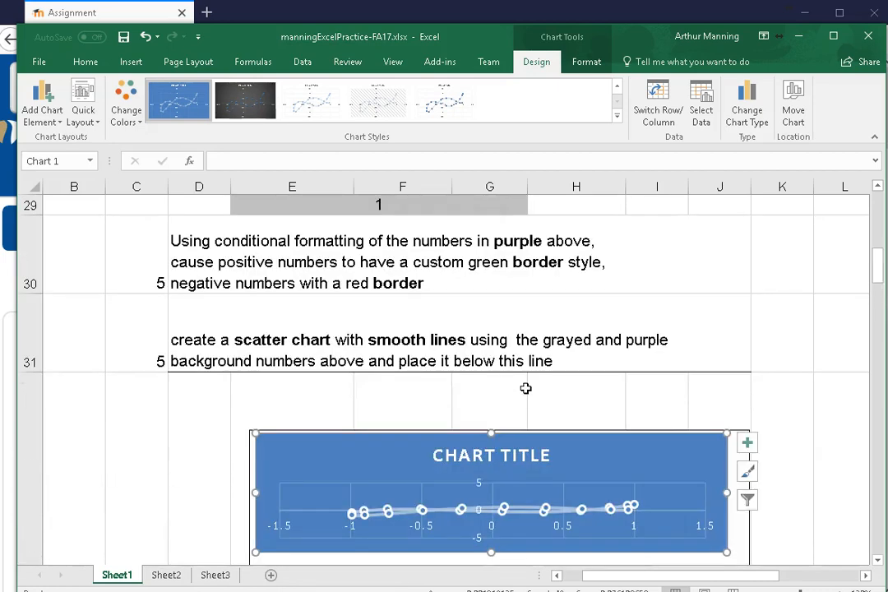
{"action": "scroll", "coordinate": [526, 387], "scroll_direction": "down", "scroll_amount": 1}
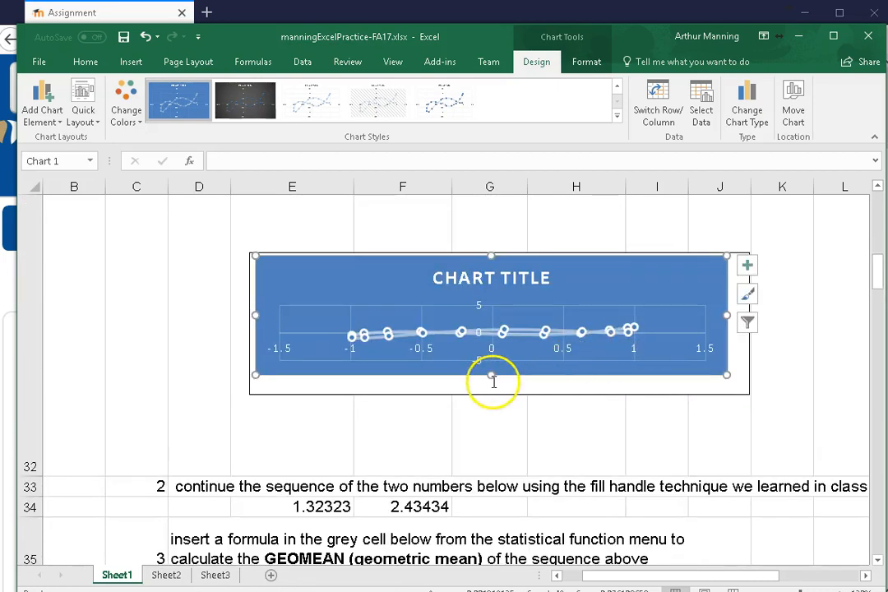
{"action": "left_click_drag", "start_coordinate": [489, 375], "coordinate": [509, 445]}
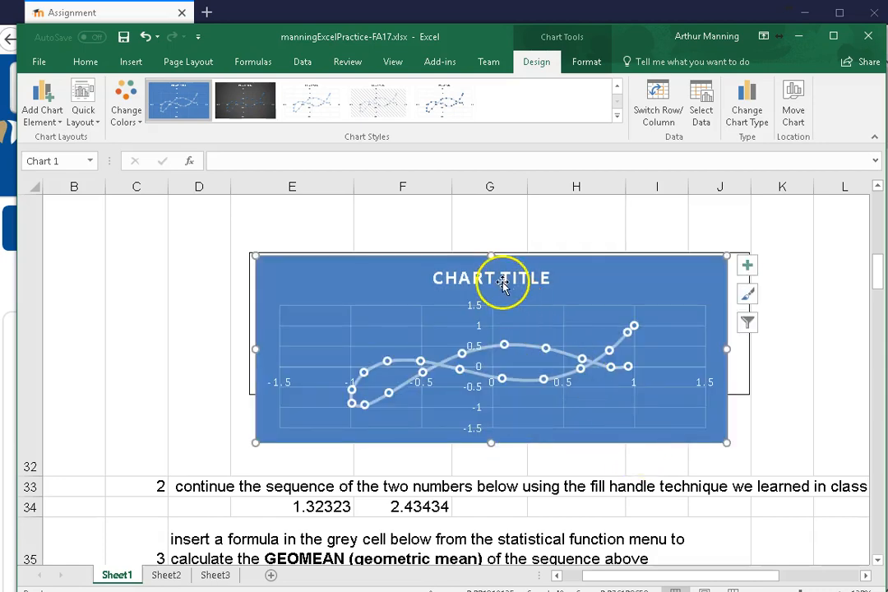
Change the chart's title to PRACTICE SCATTER CHART
{"action": "scroll", "coordinate": [570, 299], "scroll_direction": "up", "scroll_amount": 1}
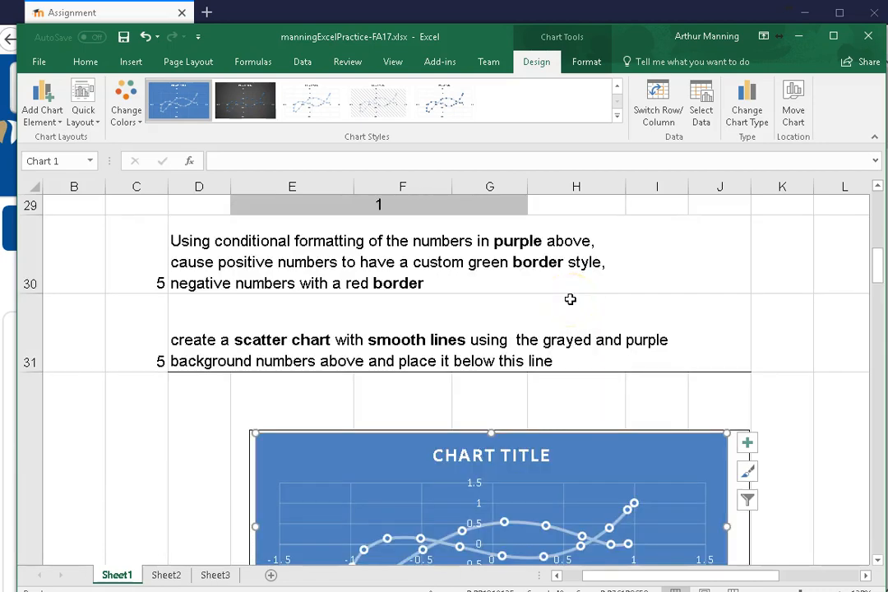
{"action": "scroll", "coordinate": [571, 299], "scroll_direction": "down", "scroll_amount": 1}
{"action": "left_click", "coordinate": [491, 278]}
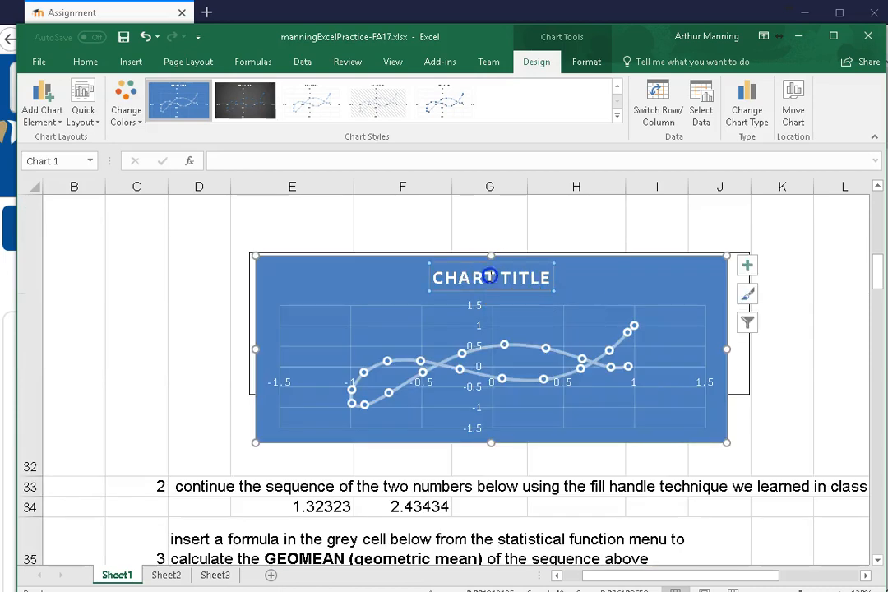
{"action": "triple_click", "coordinate": [491, 280]}
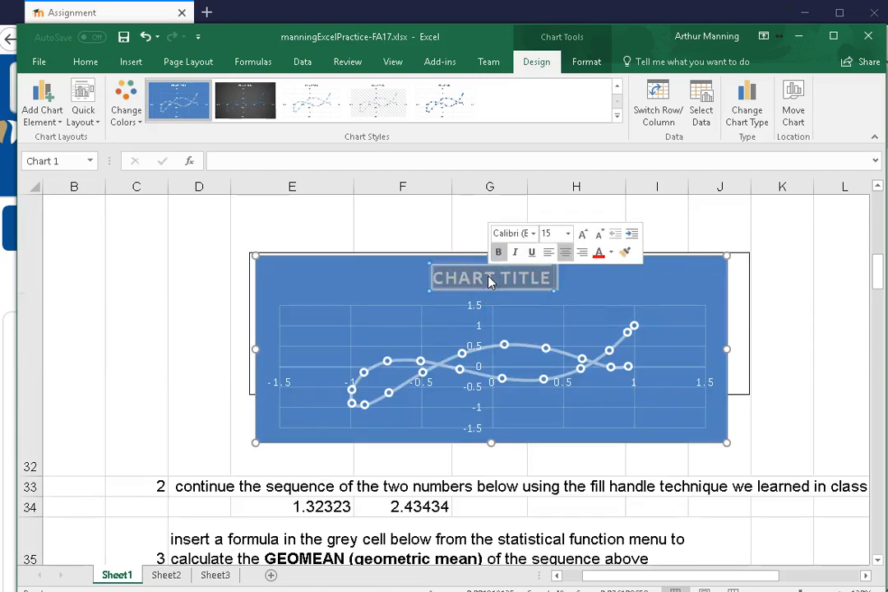
{"action": "type", "text": "PR"}
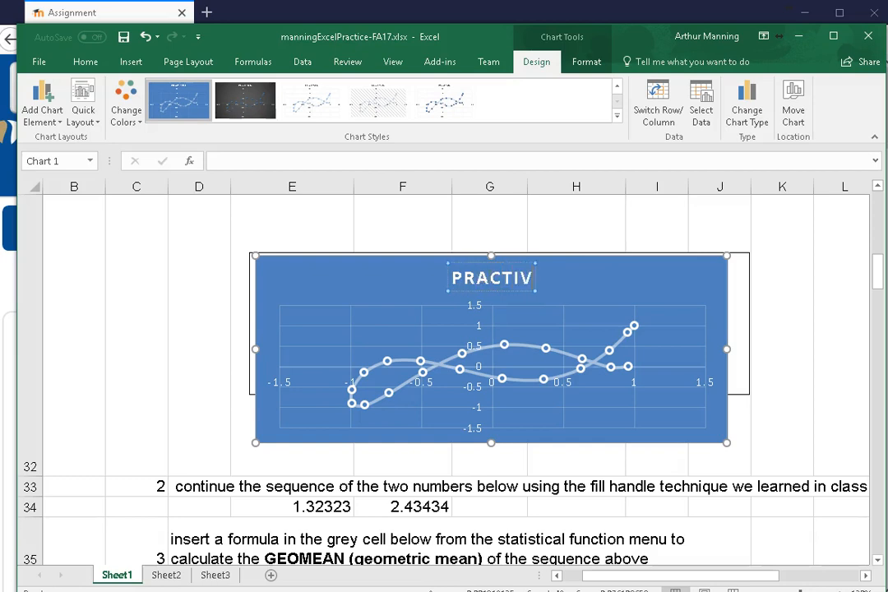
{"action": "type", "text": "ACTICE SCATTER CHART"}
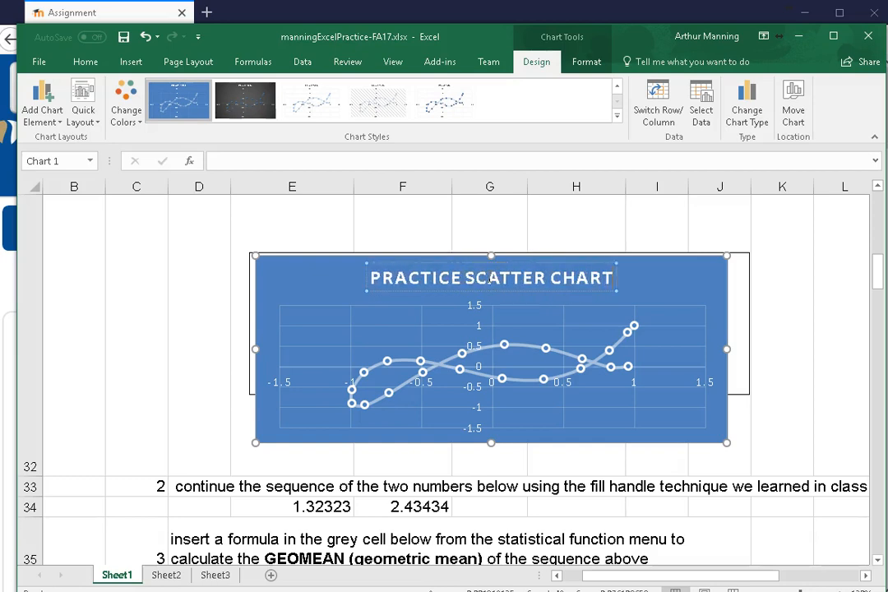
{"action": "left_click", "coordinate": [783, 247]}
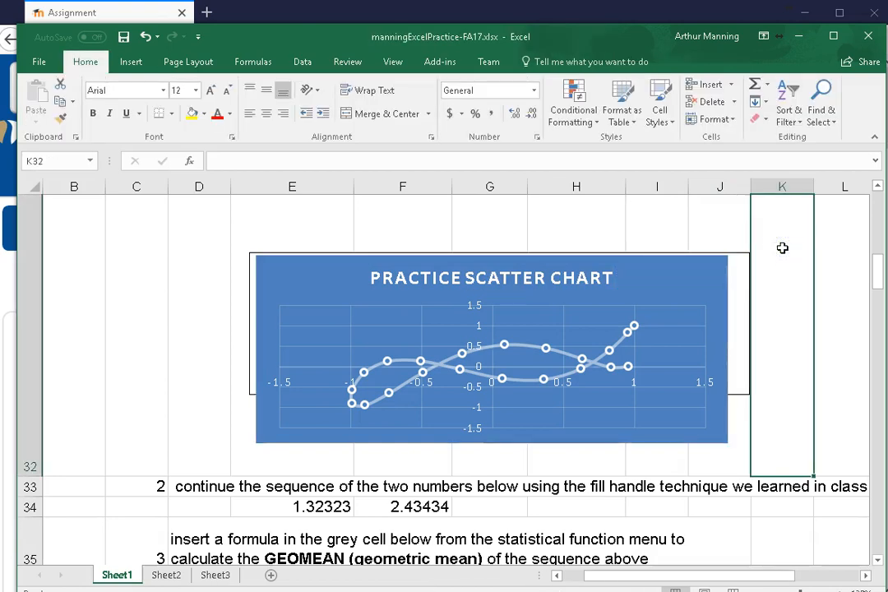
Review the source data in G7:H27 and compare the sample chart with the practice scatter chart in row 32
{"action": "scroll", "coordinate": [610, 246], "scroll_direction": "up", "scroll_amount": 1}
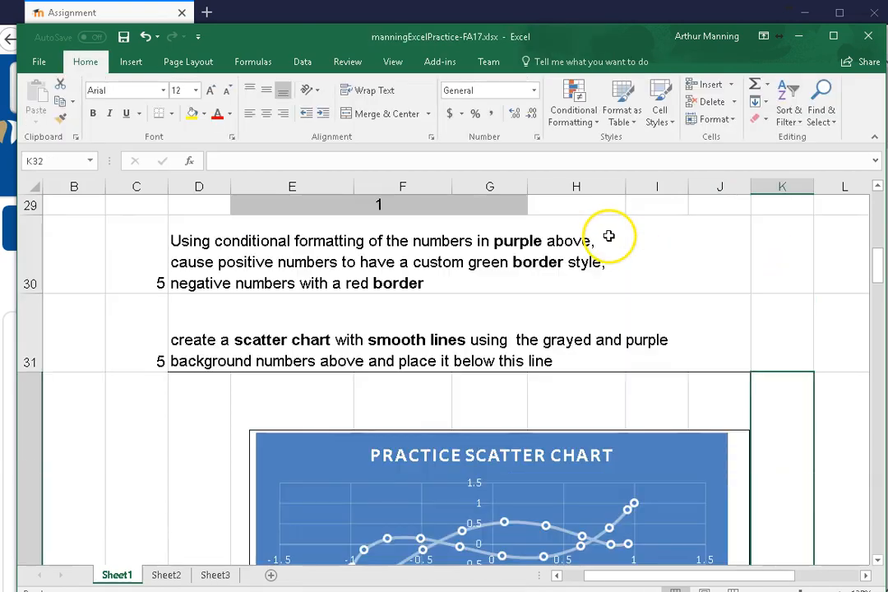
{"action": "scroll", "coordinate": [677, 311], "scroll_direction": "up", "scroll_amount": 5}
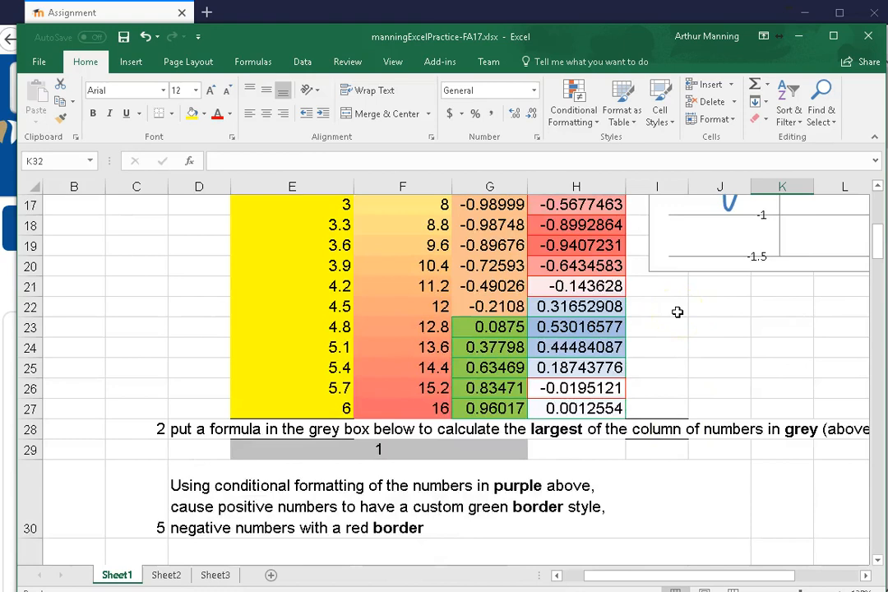
{"action": "scroll", "coordinate": [676, 324], "scroll_direction": "up", "scroll_amount": 2}
{"action": "scroll", "coordinate": [674, 326], "scroll_direction": "down", "scroll_amount": 3}
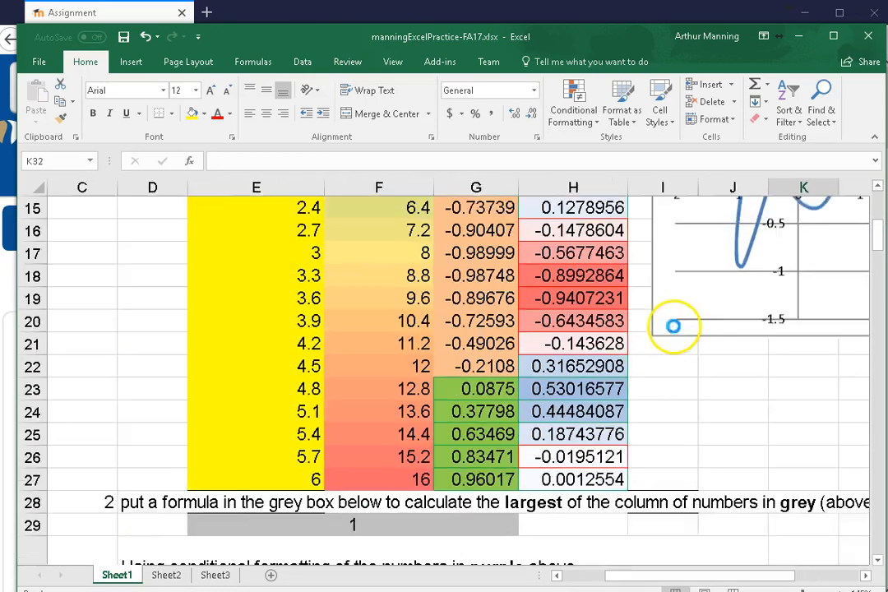
{"action": "scroll", "coordinate": [664, 369], "scroll_direction": "up", "scroll_amount": 2}
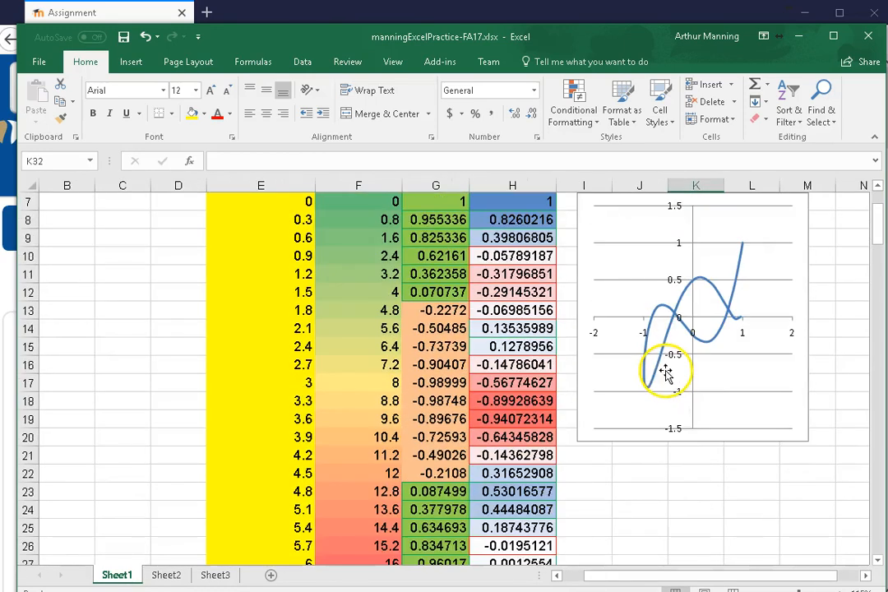
{"action": "left_click_drag", "start_coordinate": [436, 201], "coordinate": [527, 438]}
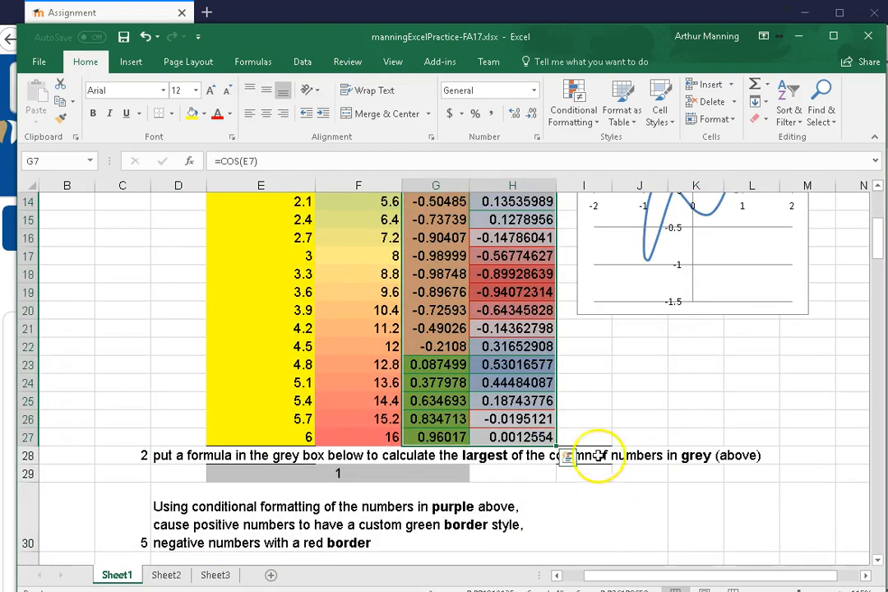
{"action": "left_click", "coordinate": [594, 400]}
{"action": "scroll", "coordinate": [725, 398], "scroll_direction": "down", "scroll_amount": 4}
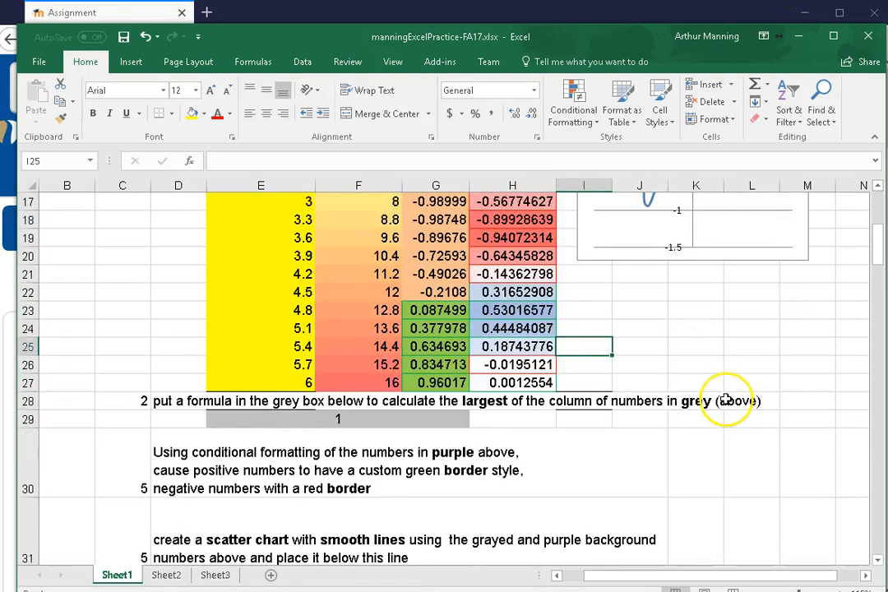
{"action": "scroll", "coordinate": [726, 401], "scroll_direction": "down", "scroll_amount": 3}
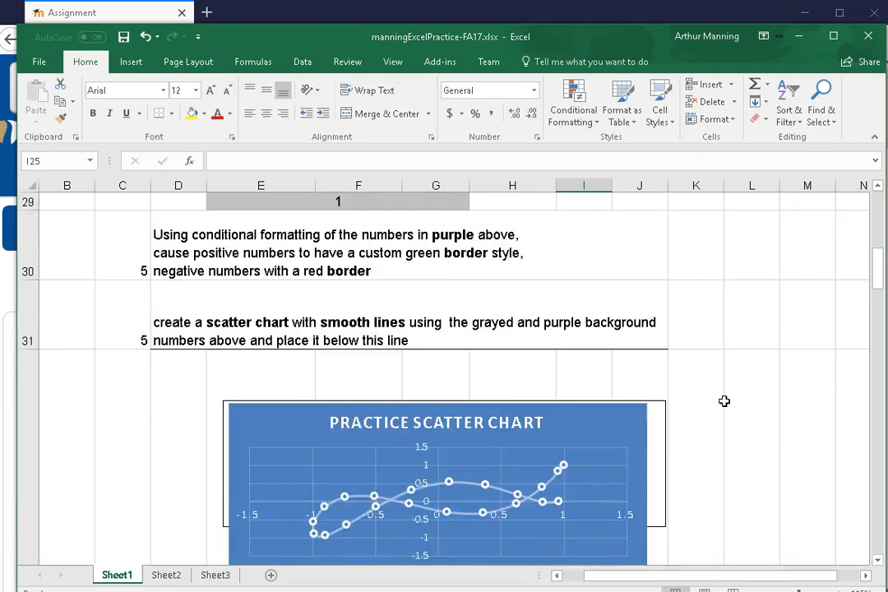
Continue the row 34 sequence from E34:F34 through L34 using the fill handle
{"action": "scroll", "coordinate": [724, 401], "scroll_direction": "up", "scroll_amount": 1}
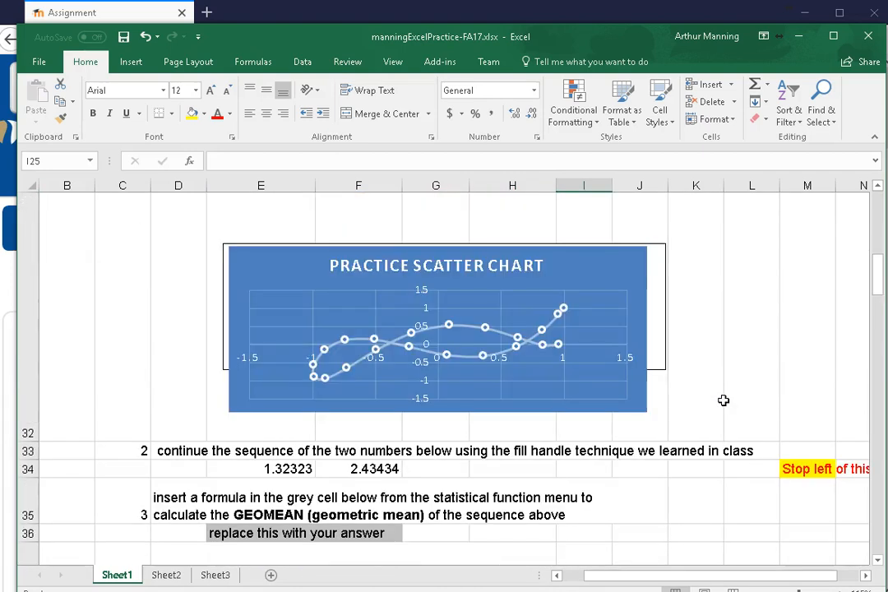
{"action": "left_click", "coordinate": [878, 563]}
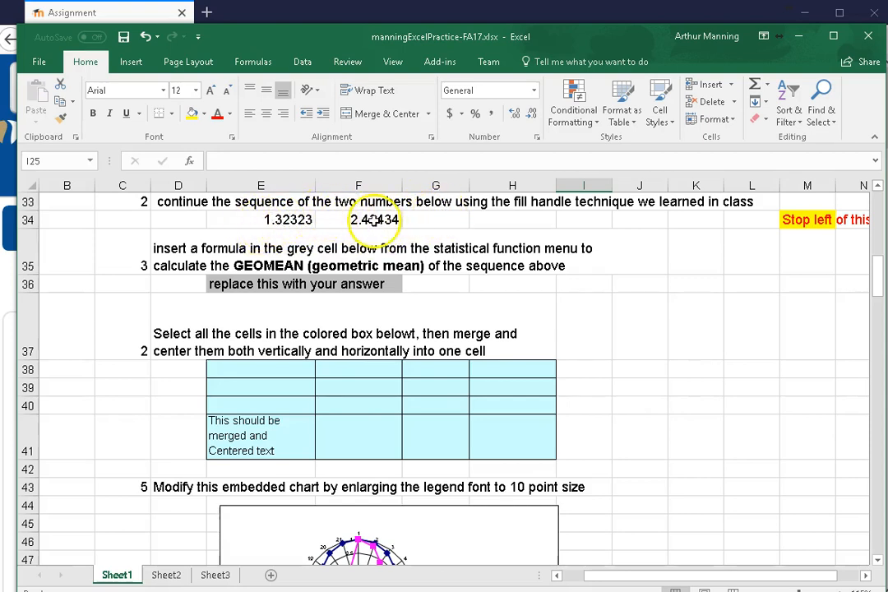
{"action": "left_click_drag", "start_coordinate": [244, 216], "coordinate": [366, 220]}
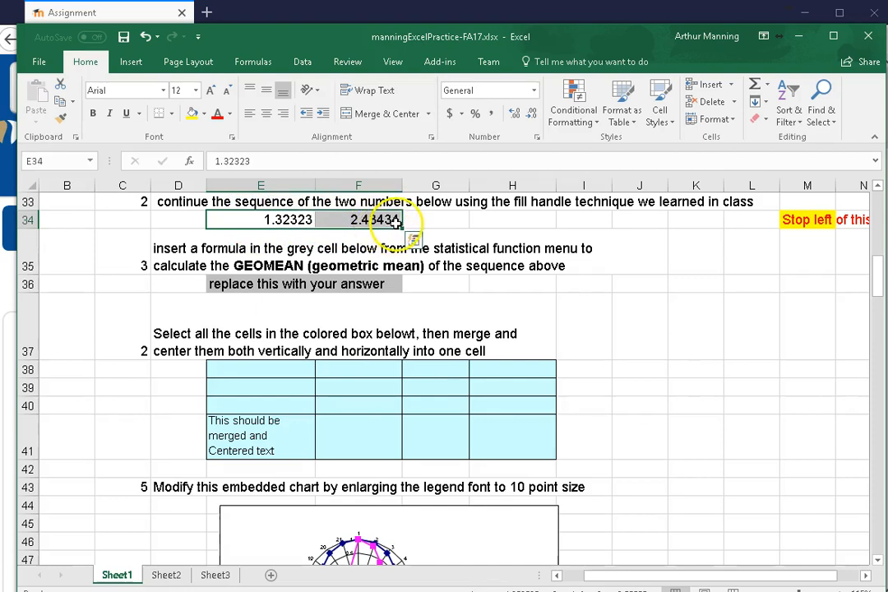
{"action": "left_click_drag", "start_coordinate": [403, 227], "coordinate": [762, 223]}
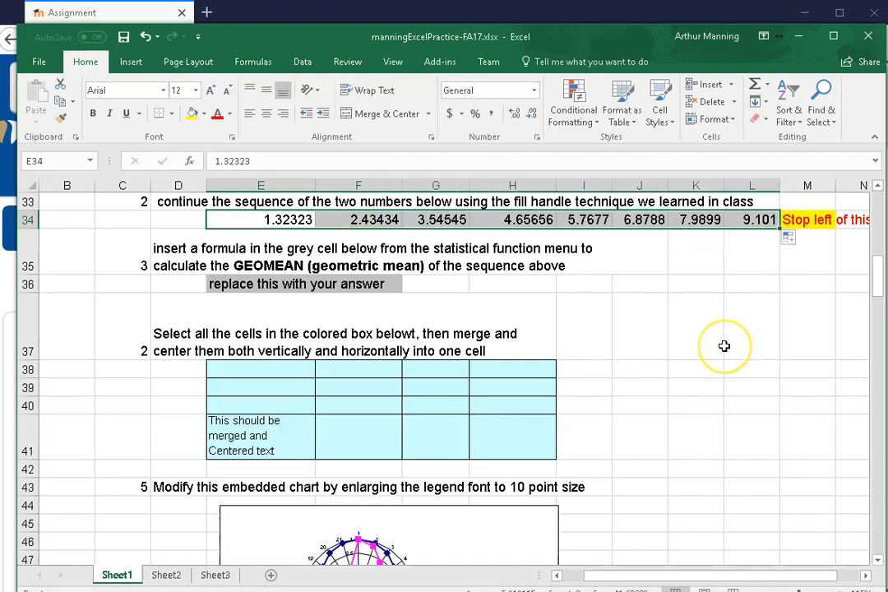
Enter 3 in K36 and 5 in K37, and extend the sequence down through K42 with the fill handle
{"action": "left_click", "coordinate": [705, 286]}
{"action": "type", "text": "3"}
{"action": "key", "text": "Return"}
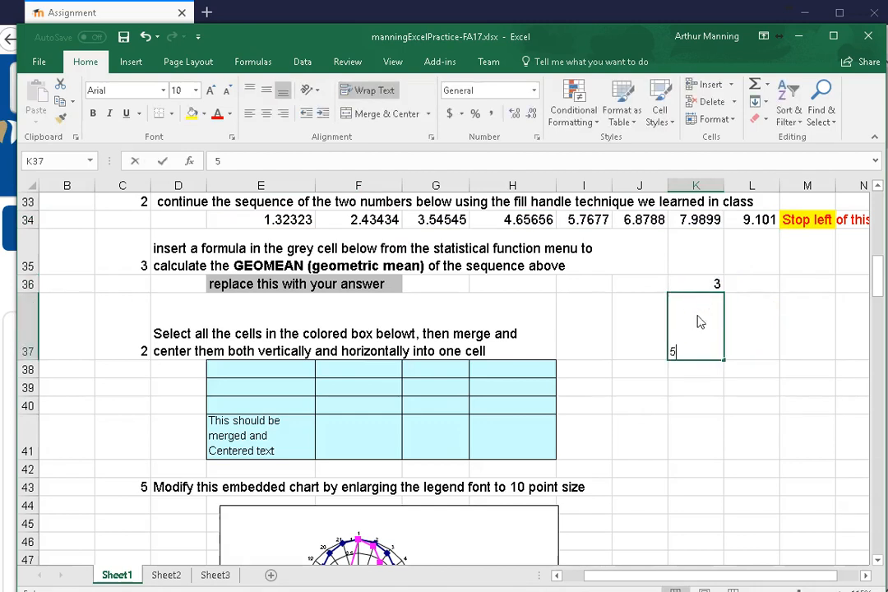
{"action": "left_click", "coordinate": [722, 416]}
{"action": "left_click_drag", "start_coordinate": [701, 288], "coordinate": [709, 341]}
{"action": "left_click_drag", "start_coordinate": [723, 364], "coordinate": [729, 395]}
{"action": "left_click_drag", "start_coordinate": [714, 285], "coordinate": [763, 472]}
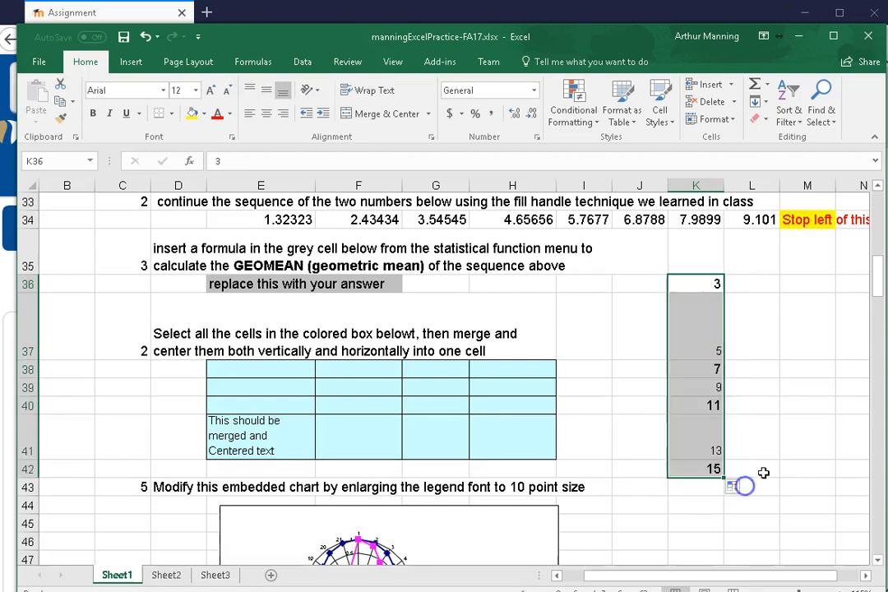
Enter 1 in L36 and 23 in L37, and extend the sequence down through L42 with the fill handle
{"action": "left_click", "coordinate": [741, 282]}
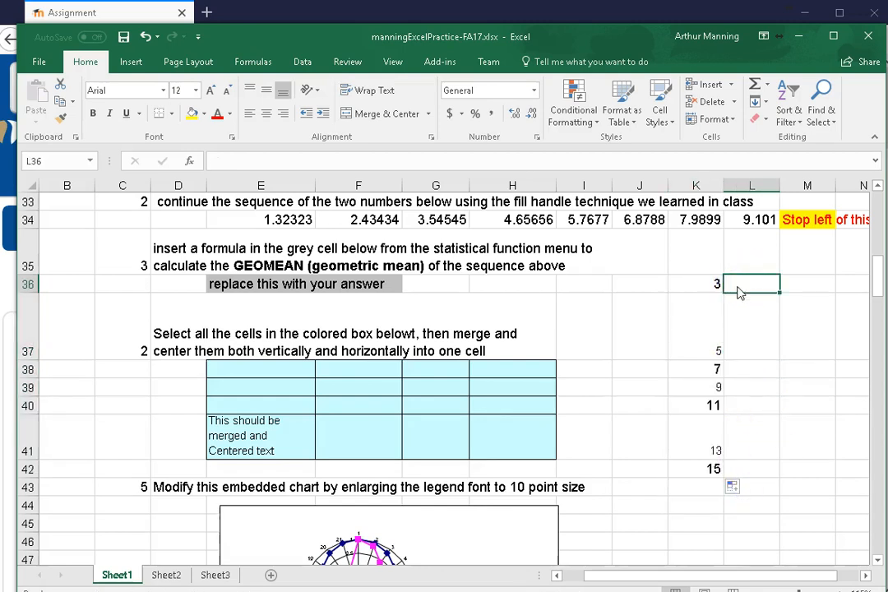
{"action": "type", "text": "1"}
{"action": "left_click", "coordinate": [751, 329]}
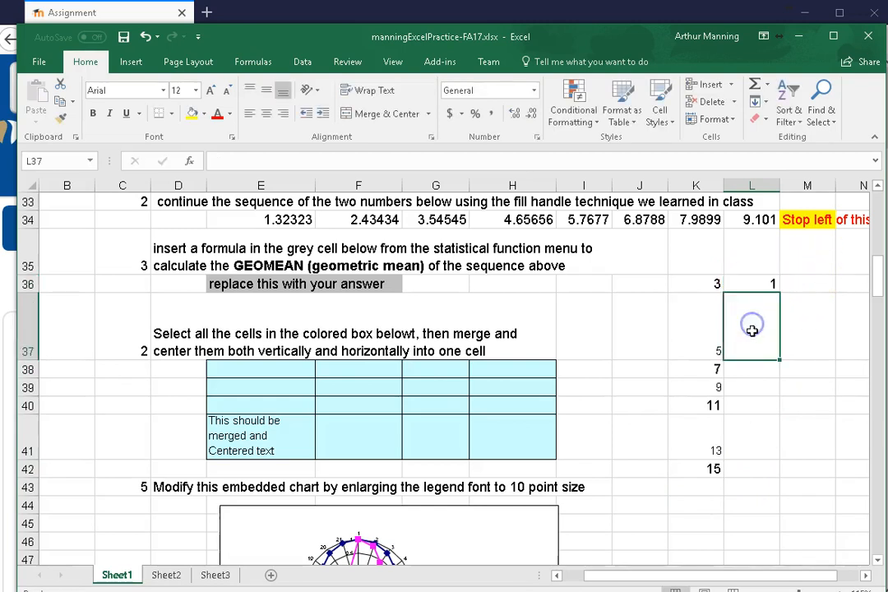
{"action": "type", "text": "23"}
{"action": "left_click", "coordinate": [756, 387]}
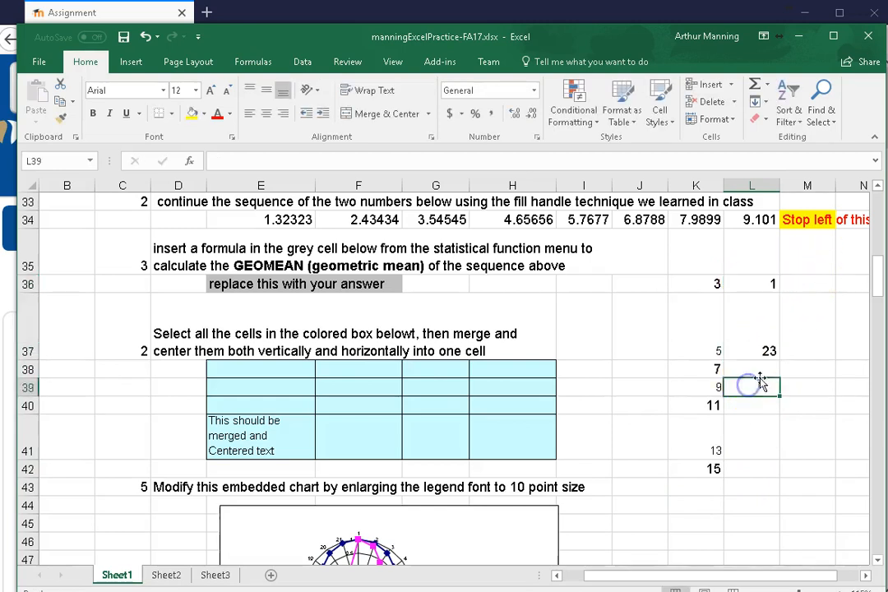
{"action": "left_click_drag", "start_coordinate": [764, 283], "coordinate": [777, 478]}
{"action": "left_click", "coordinate": [775, 369]}
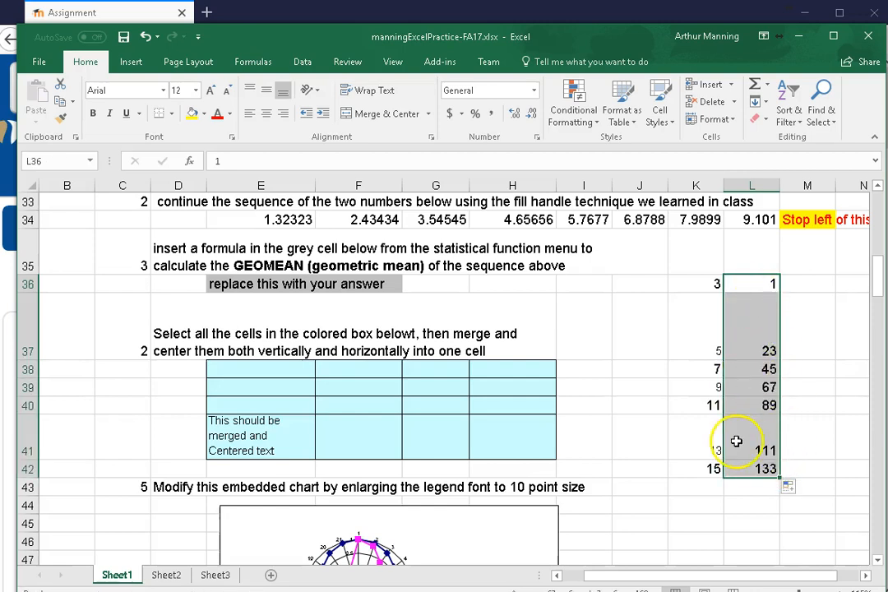
Clear the two demonstration sequences in K36:L42
{"action": "left_click_drag", "start_coordinate": [699, 283], "coordinate": [772, 470]}
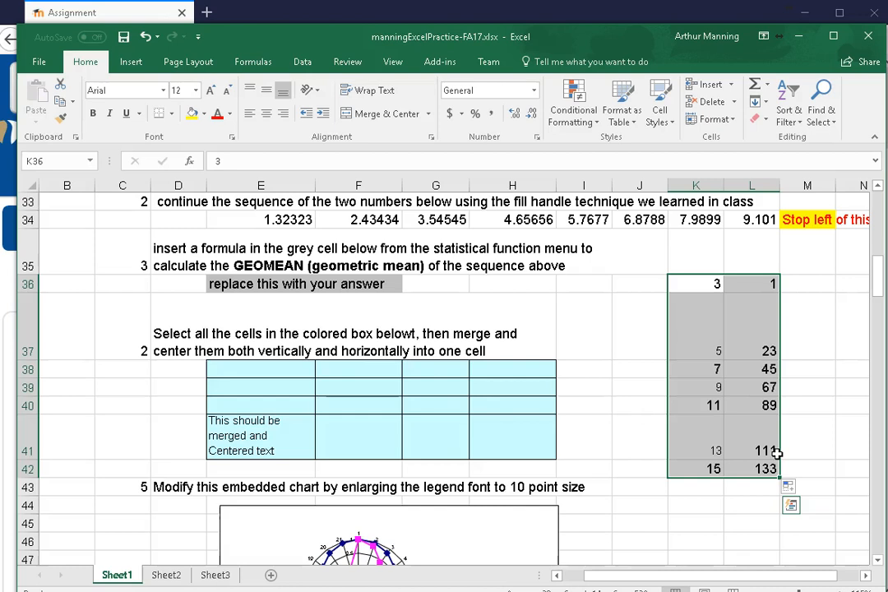
{"action": "key", "text": "Delete"}
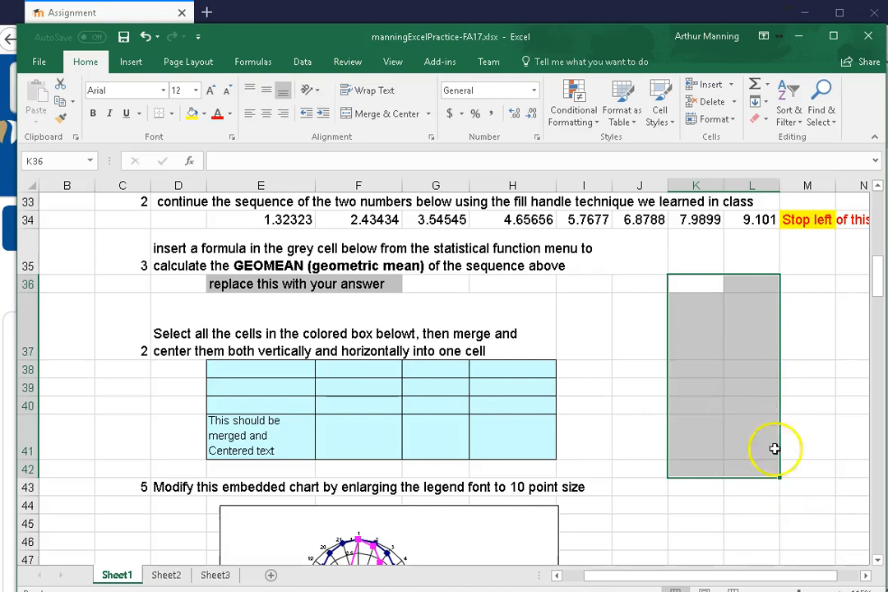
Enter the date 12/11/2017 in cell K36
{"action": "left_click", "coordinate": [701, 281]}
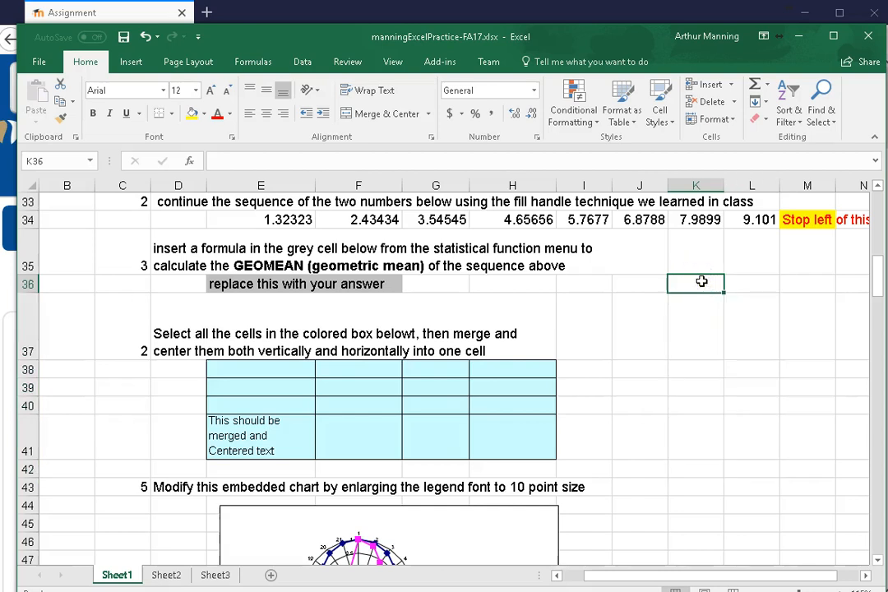
{"action": "type", "text": "12/"}
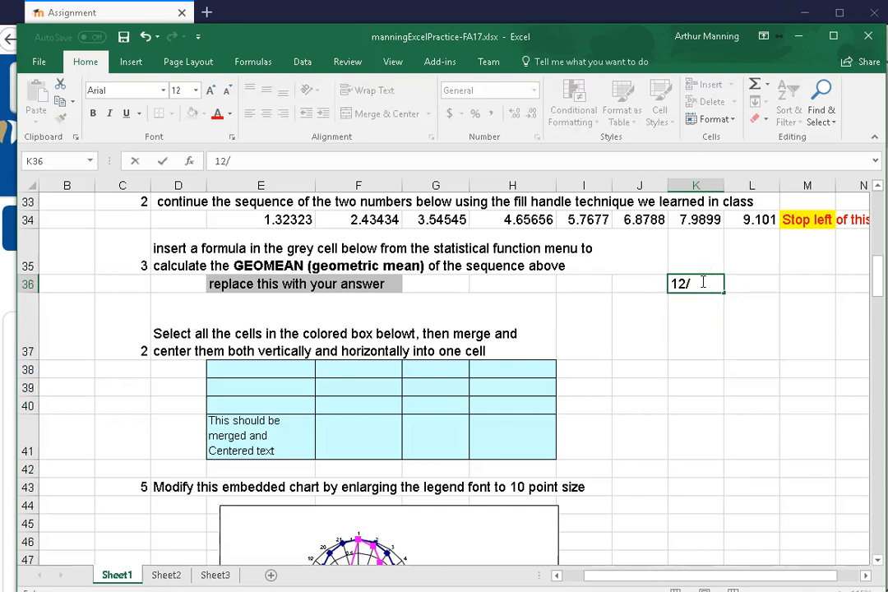
{"action": "type", "text": "11/2017"}
{"action": "key", "text": "Return"}
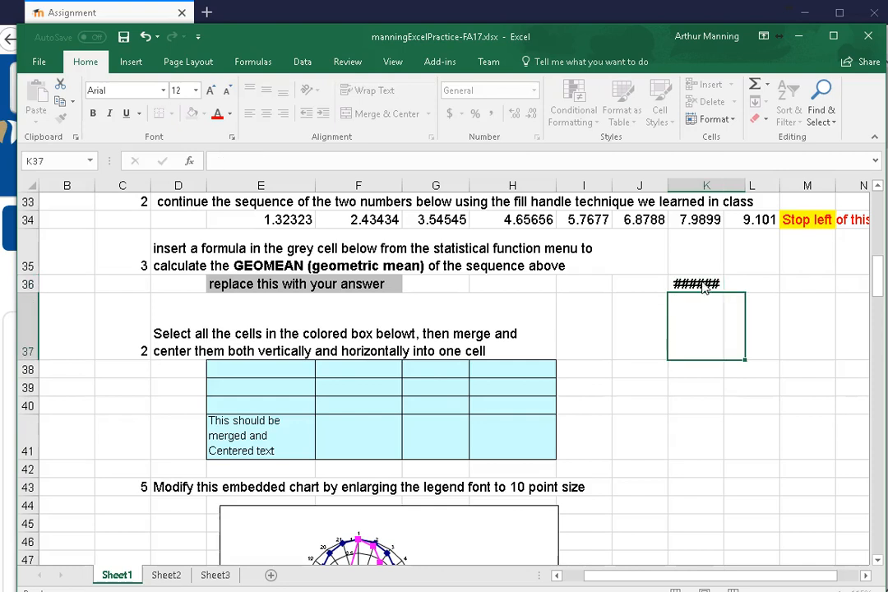
Enter the formula =K36+7 in K37 and fill it down through K43 to produce weekly dates
{"action": "left_click", "coordinate": [733, 338]}
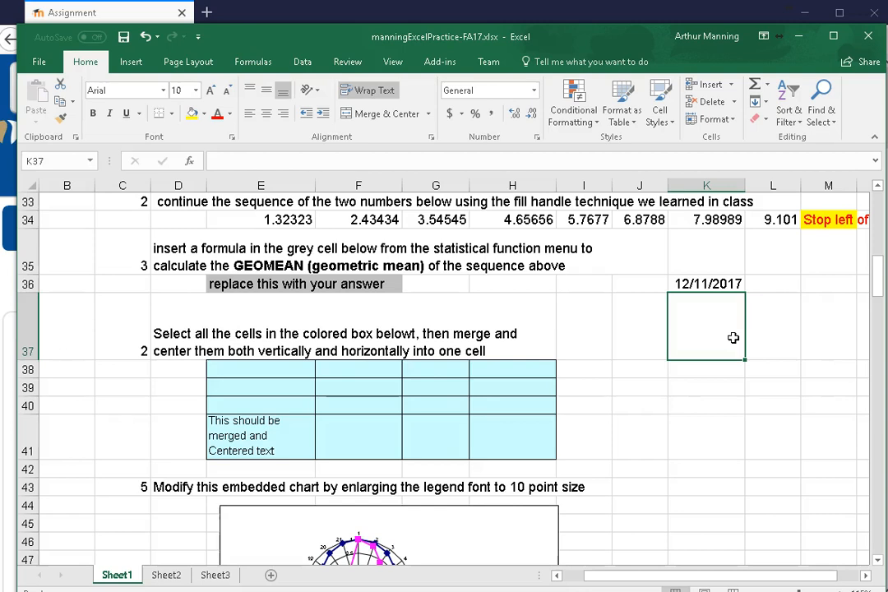
{"action": "type", "text": "="}
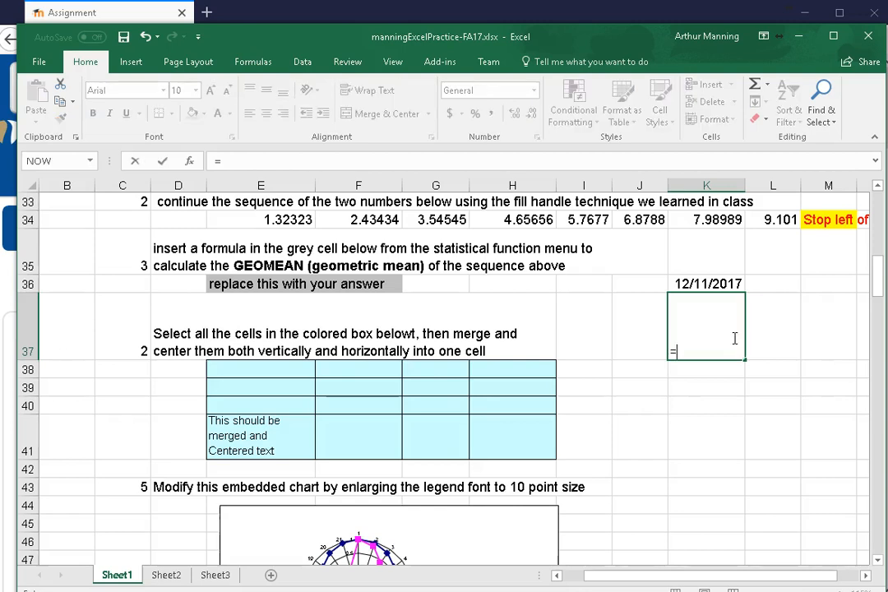
{"action": "left_click", "coordinate": [733, 282]}
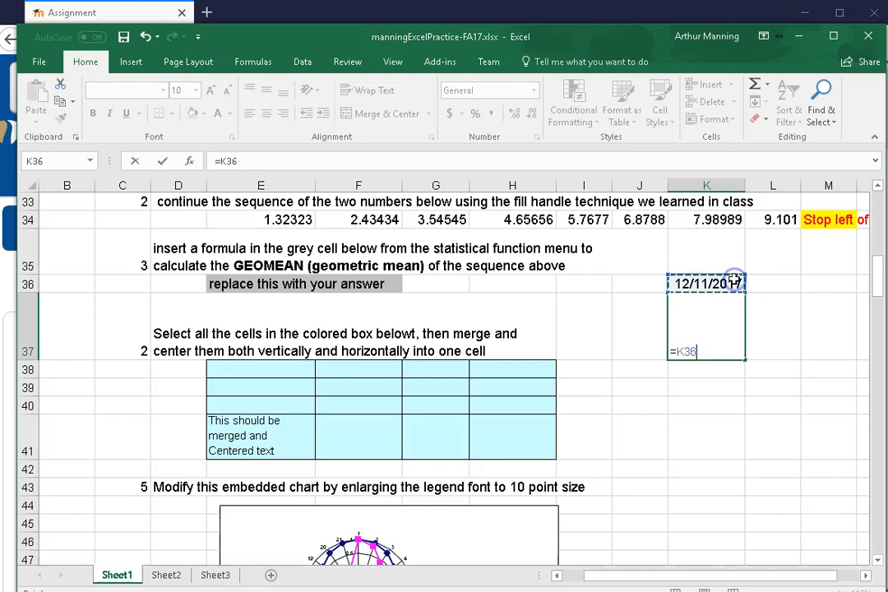
{"action": "type", "text": "+"}
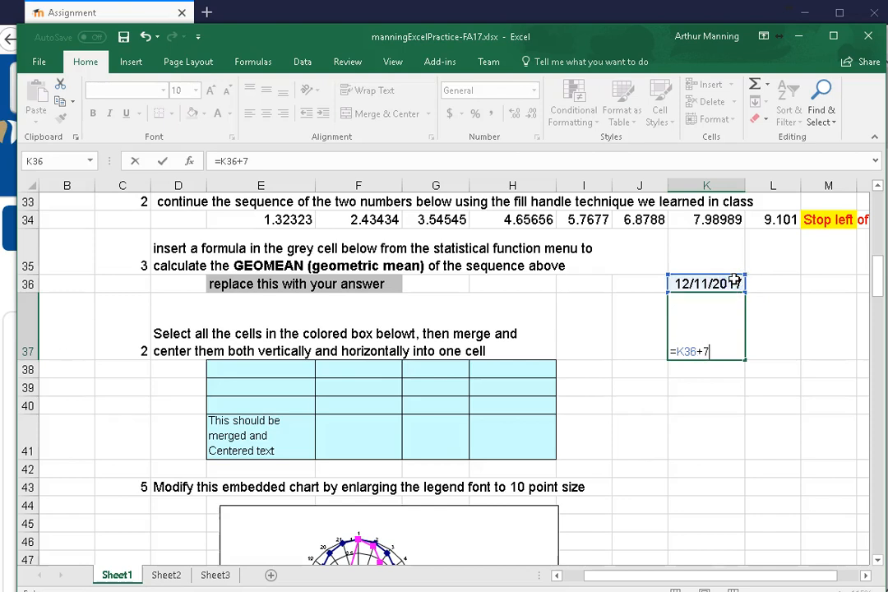
{"action": "type", "text": "7"}
{"action": "key", "text": "Return"}
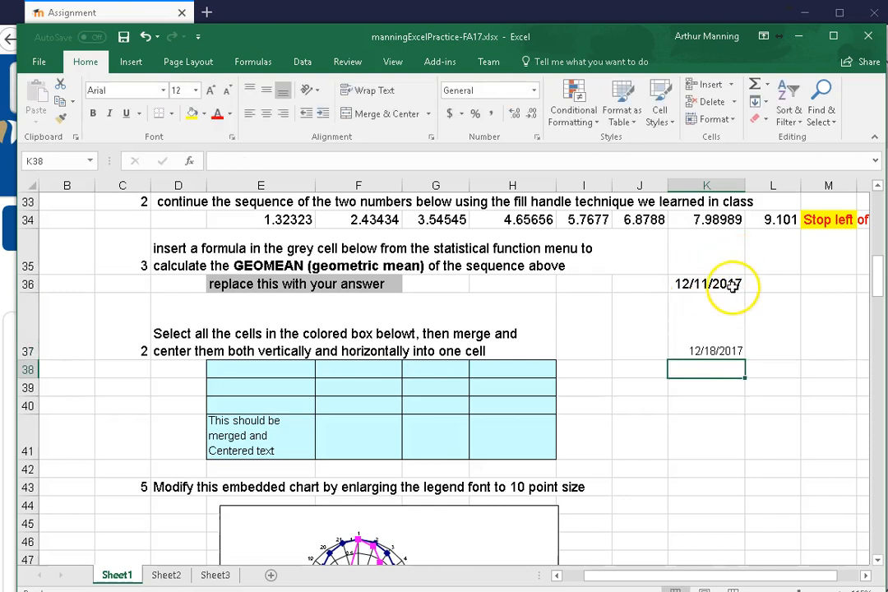
{"action": "left_click", "coordinate": [734, 348]}
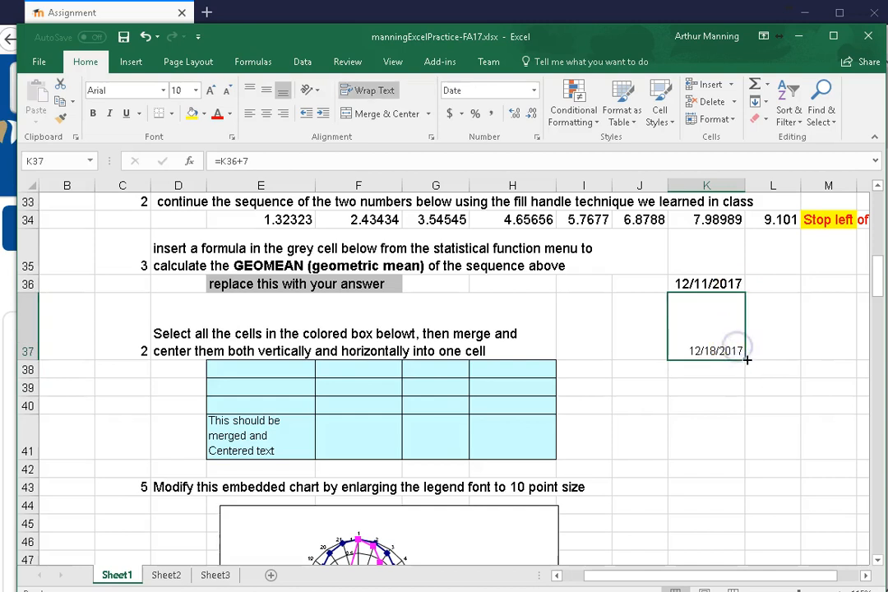
{"action": "left_click_drag", "start_coordinate": [747, 358], "coordinate": [740, 502]}
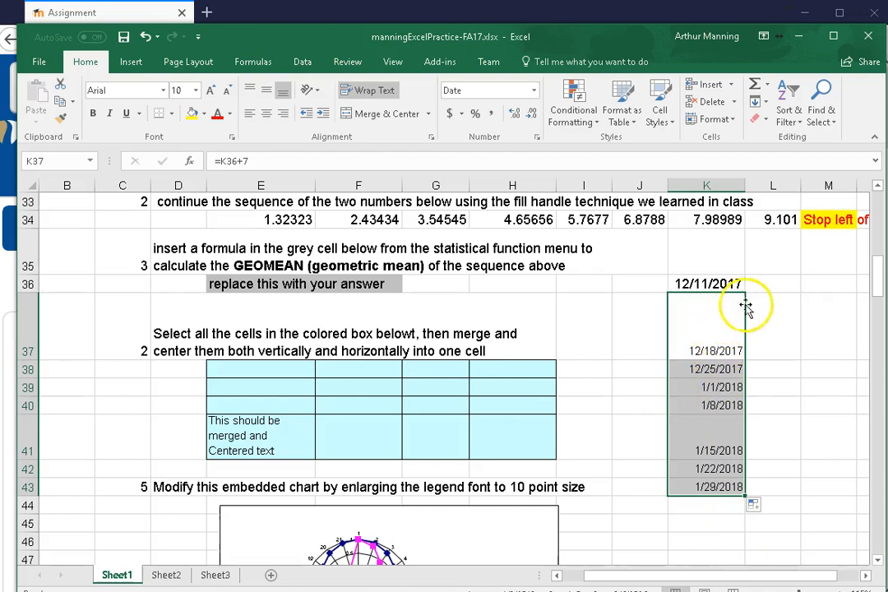
Check the start date in K36 and the formula in K37, and clear the demonstration dates in K36:K43
{"action": "left_click", "coordinate": [723, 284]}
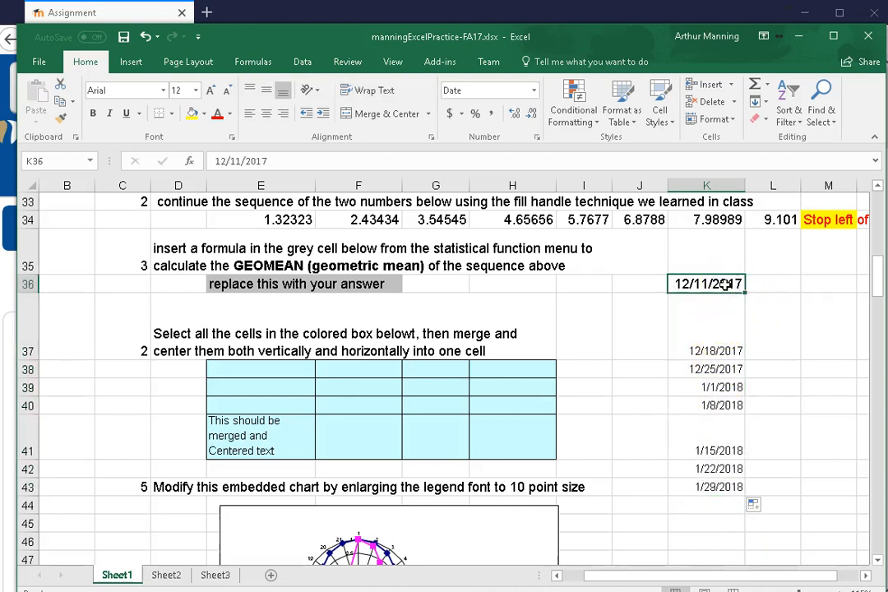
{"action": "left_click", "coordinate": [734, 331]}
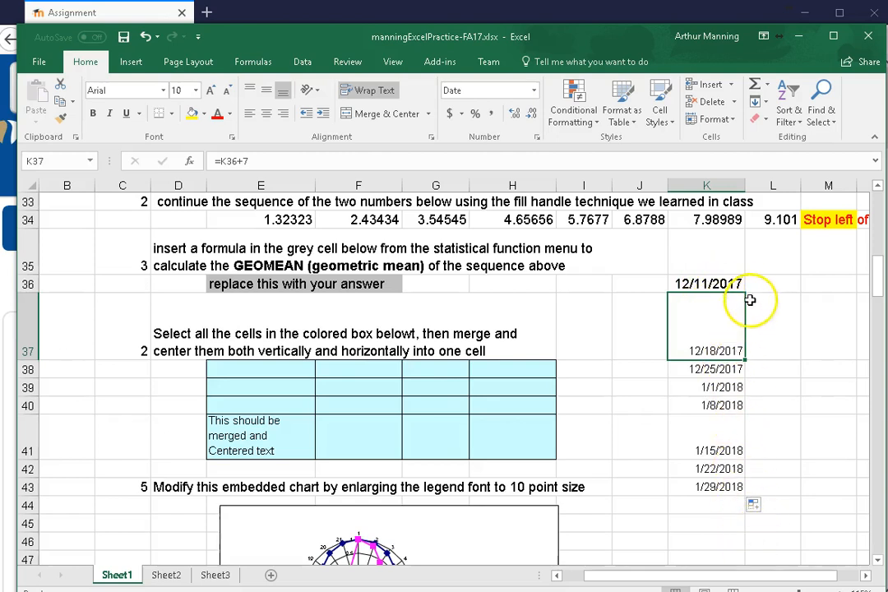
{"action": "left_click_drag", "start_coordinate": [734, 284], "coordinate": [736, 474]}
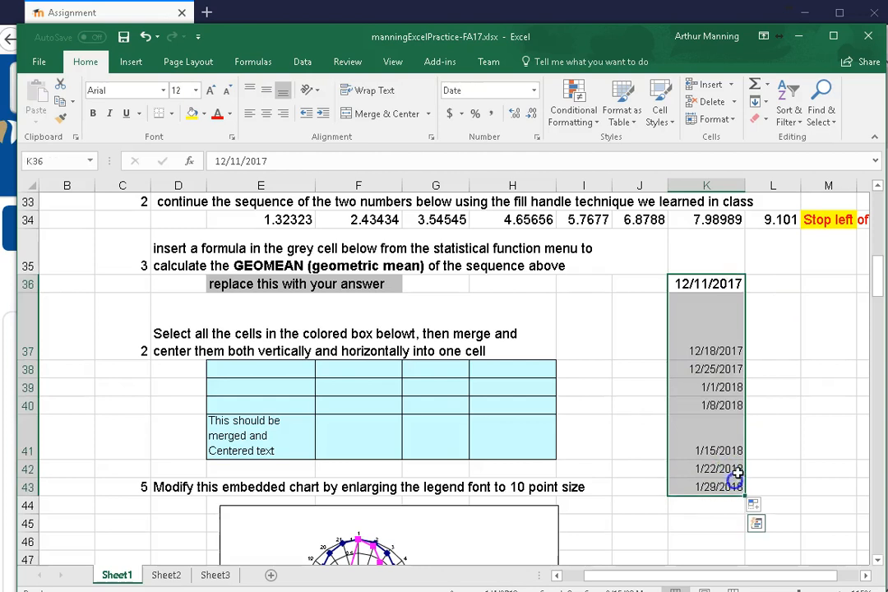
{"action": "key", "text": "Delete"}
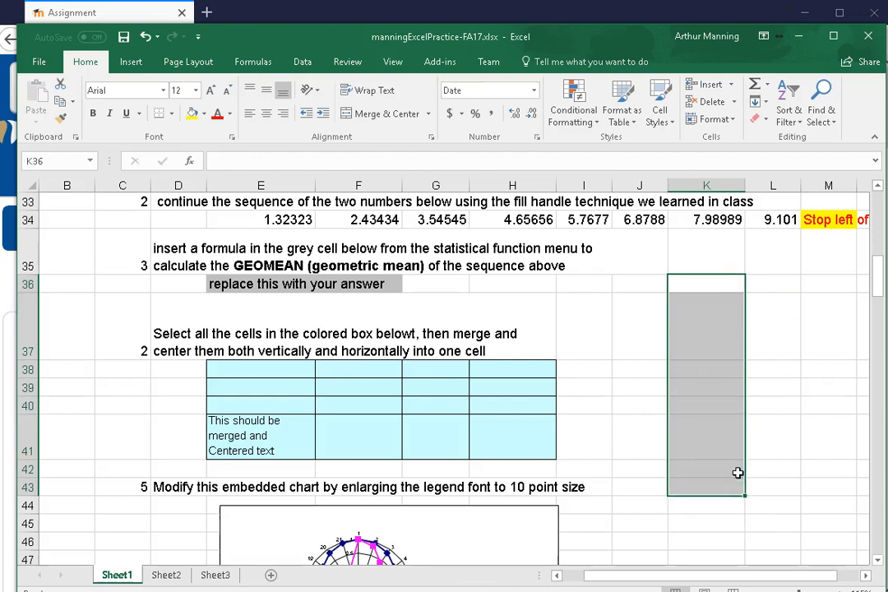
Select the row 34 sequence's two starting numbers in E34:F34 to review the source of the fill
{"action": "left_click", "coordinate": [633, 281]}
{"action": "left_click", "coordinate": [281, 219]}
{"action": "left_click_drag", "start_coordinate": [282, 219], "coordinate": [381, 218]}
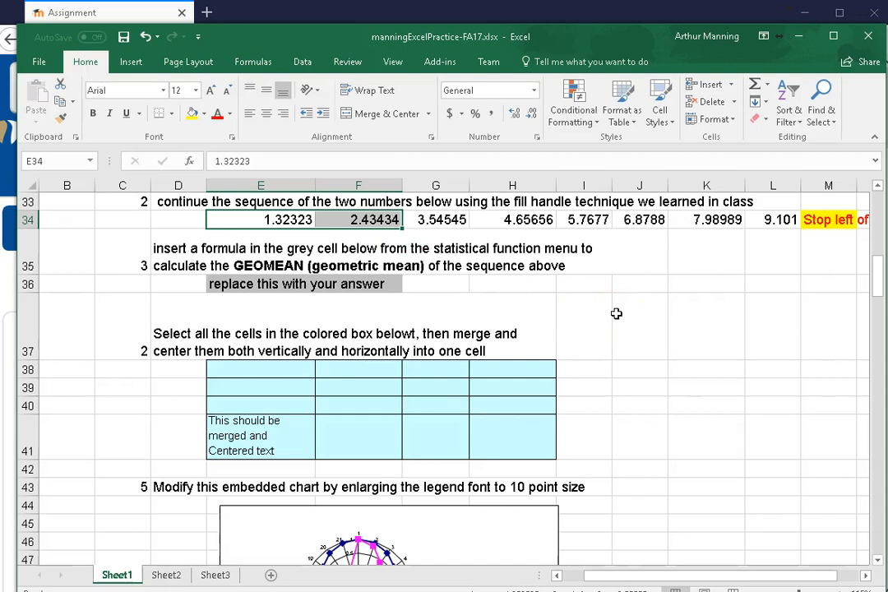
Replace the placeholder text in E36 with the formula =GEOMEAN(E34:L34)
{"action": "left_click", "coordinate": [252, 284]}
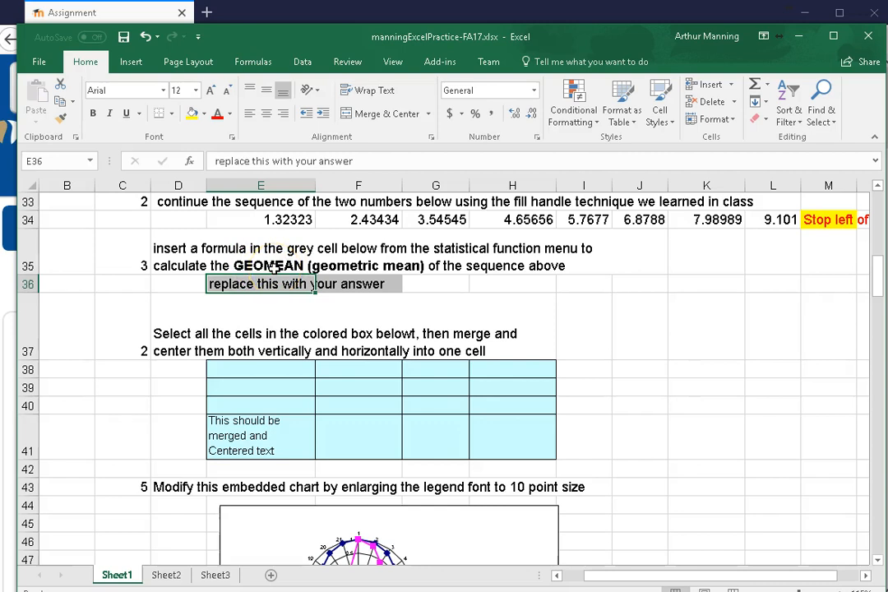
{"action": "type", "text": "="}
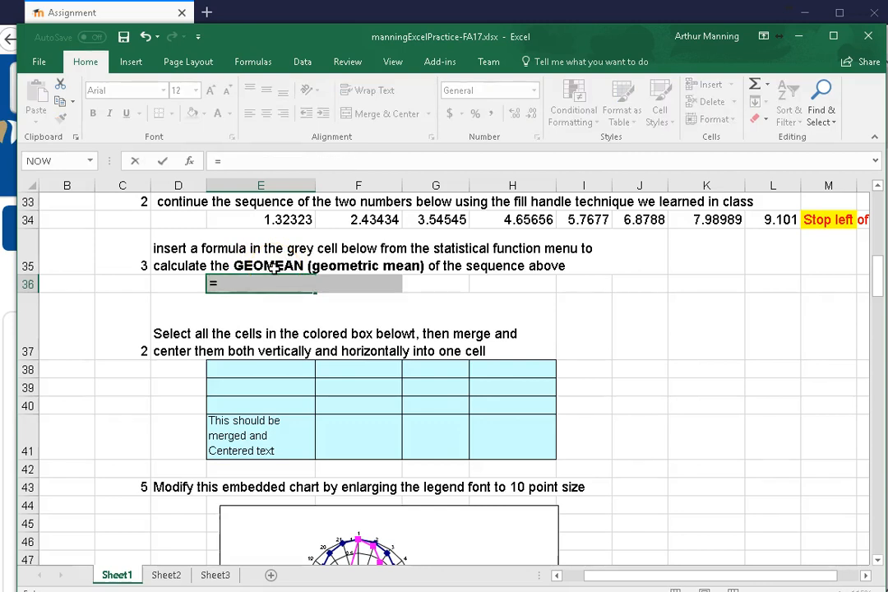
{"action": "type", "text": "geo"}
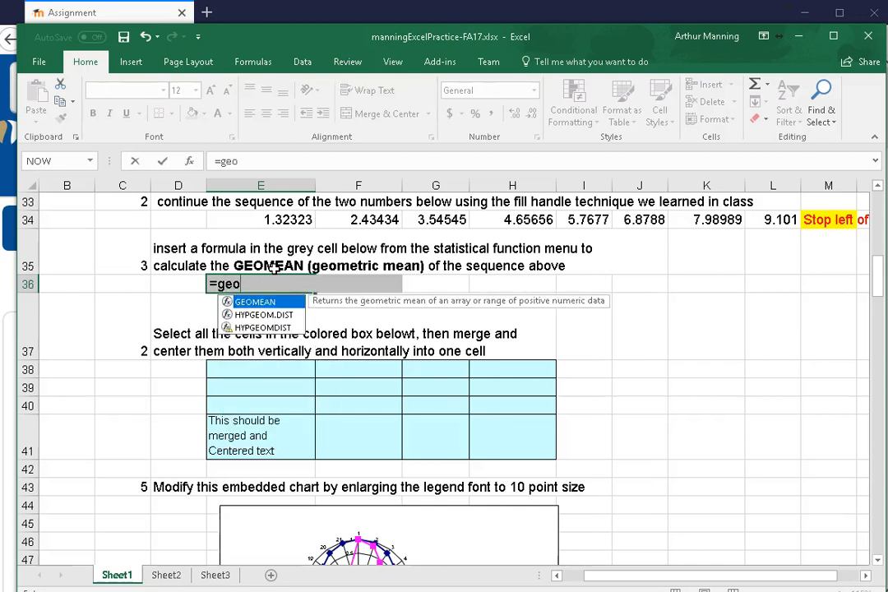
{"action": "left_click", "coordinate": [267, 303]}
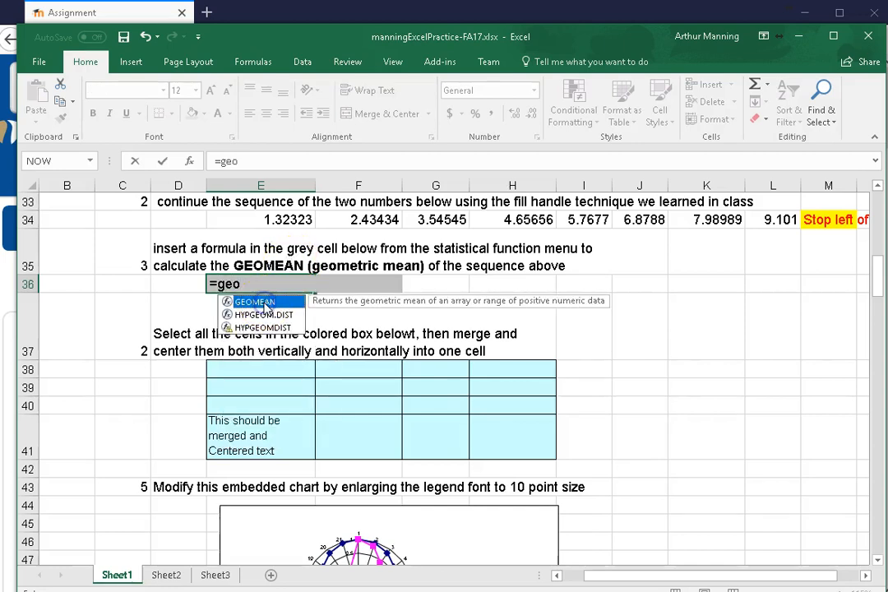
{"action": "double_click", "coordinate": [267, 302]}
{"action": "left_click", "coordinate": [290, 293]}
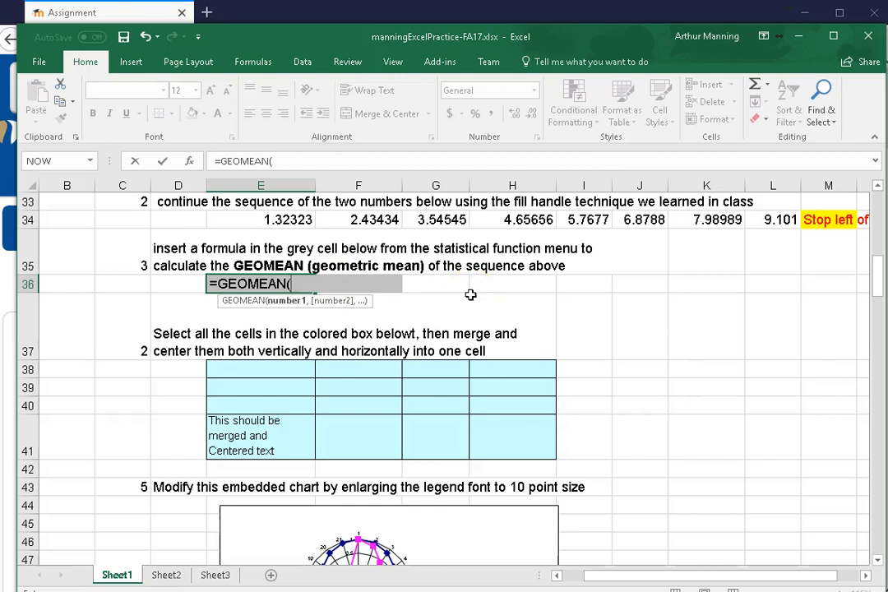
{"action": "left_click", "coordinate": [238, 219]}
{"action": "left_click_drag", "start_coordinate": [333, 218], "coordinate": [770, 223]}
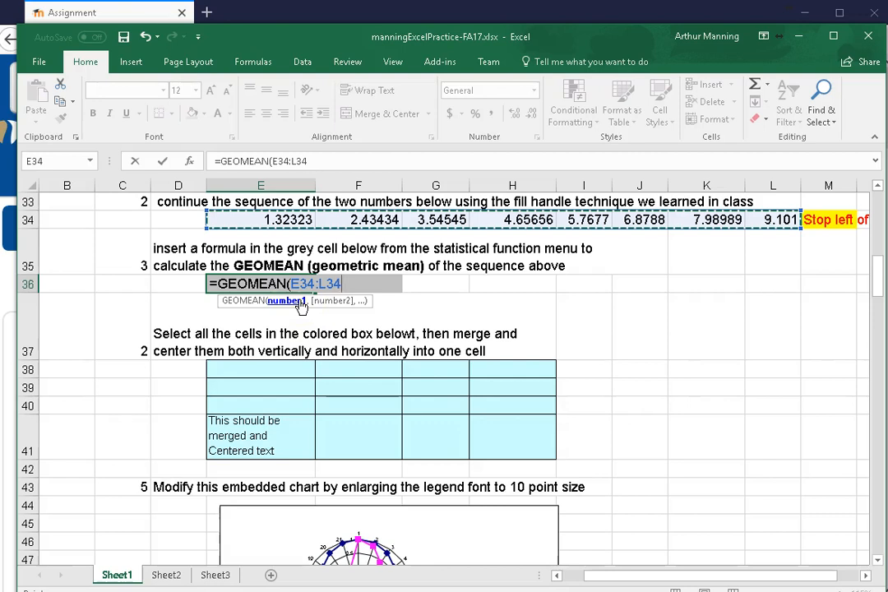
{"action": "key", "text": "Return"}
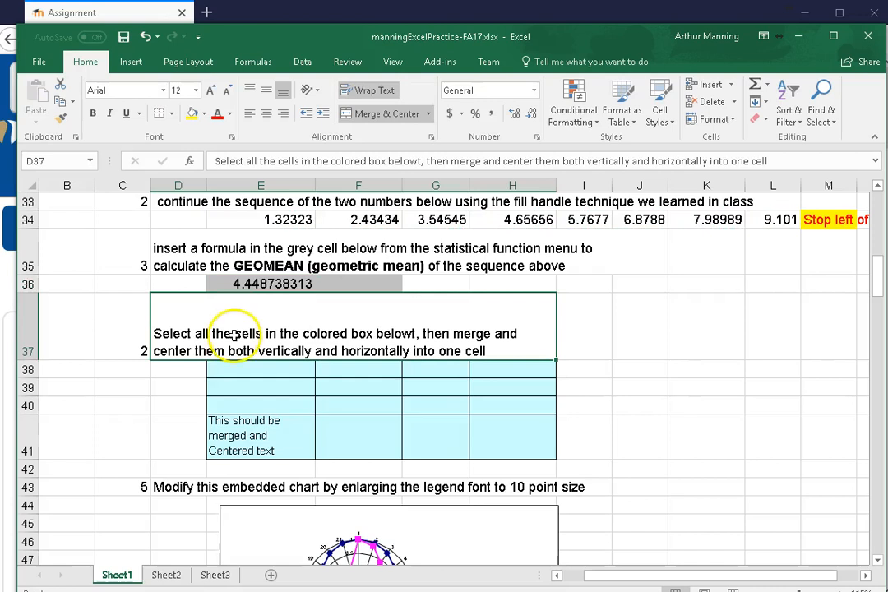
Open the geometric mean formula in E36 to review its function and cell range
{"action": "left_click", "coordinate": [257, 280]}
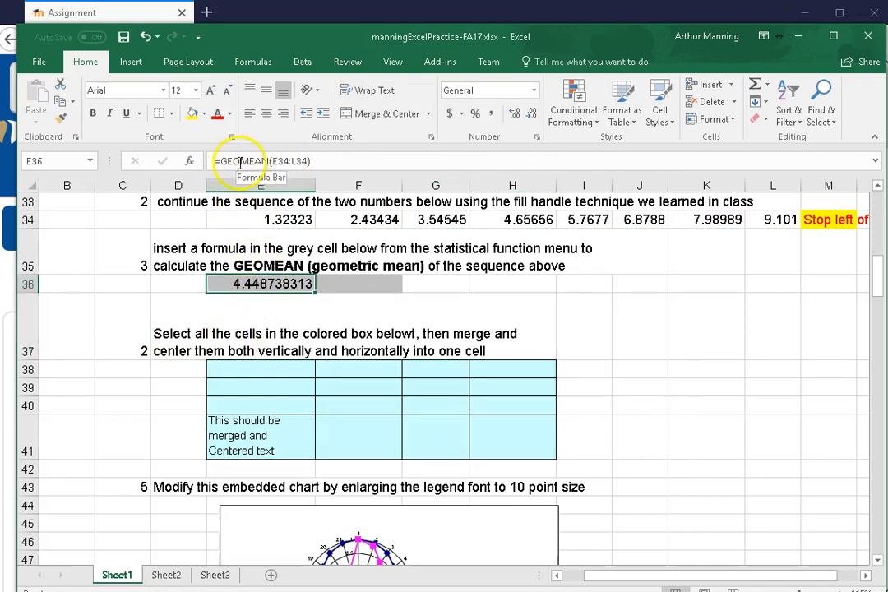
{"action": "double_click", "coordinate": [243, 285]}
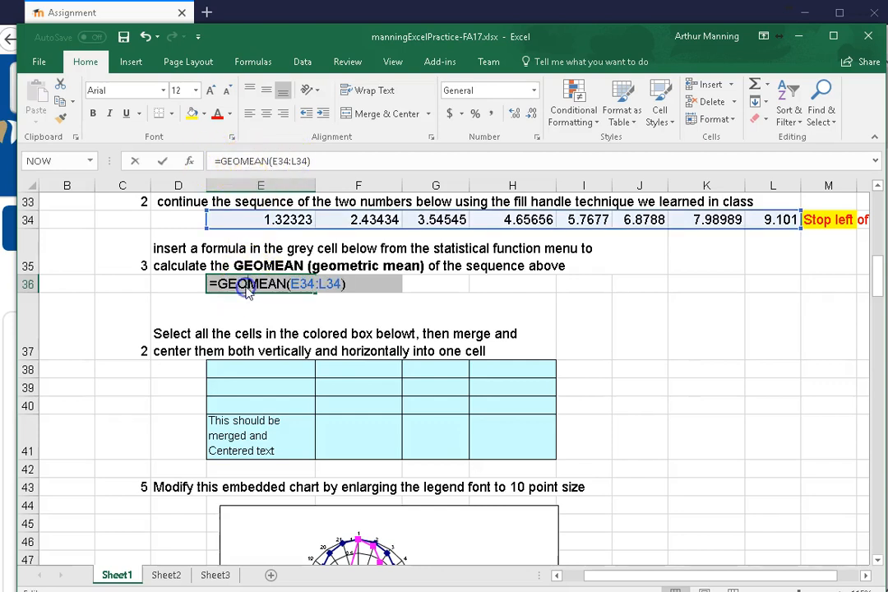
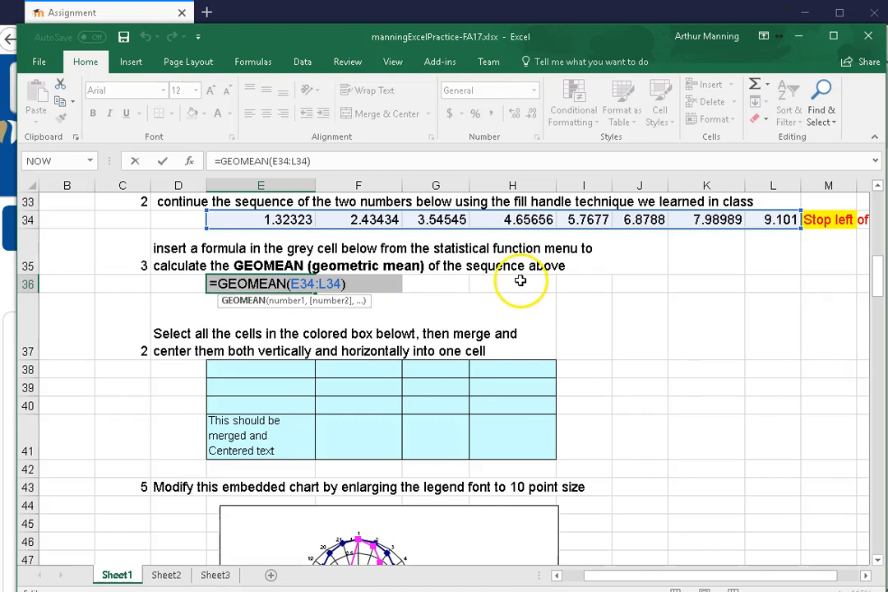
Close the geometric mean formula in E36 and reselect the cell to check its result
{"action": "key", "text": "ctrl+Return"}
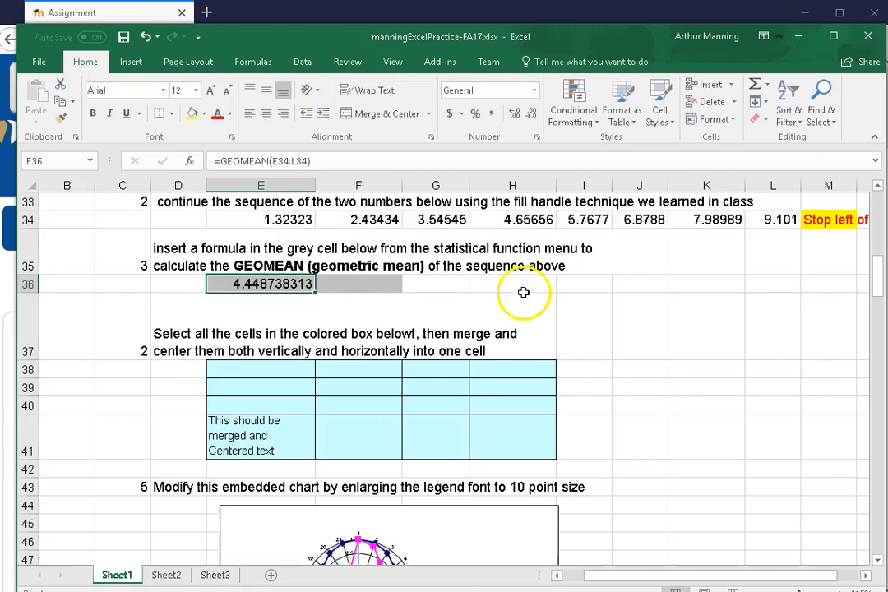
{"action": "left_click", "coordinate": [258, 284]}
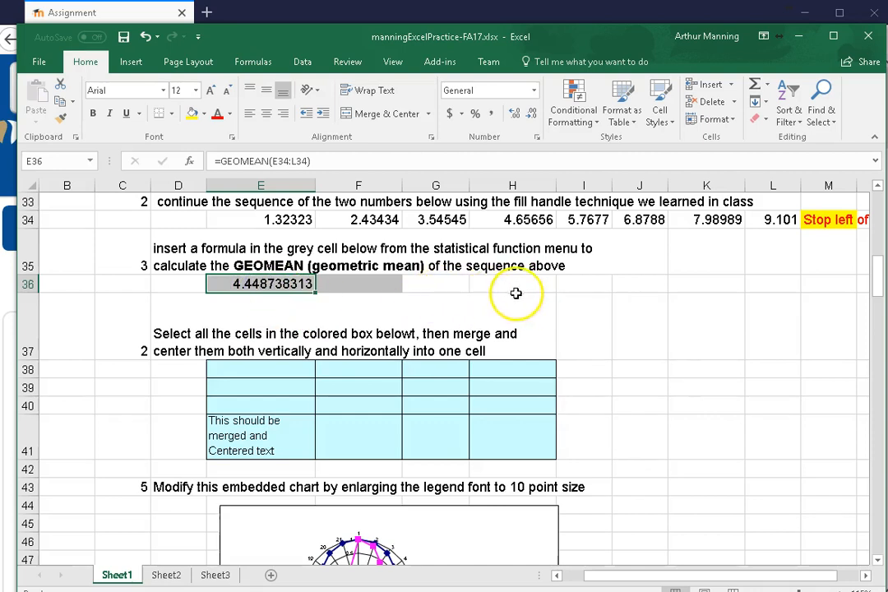
{"action": "left_click", "coordinate": [579, 306]}
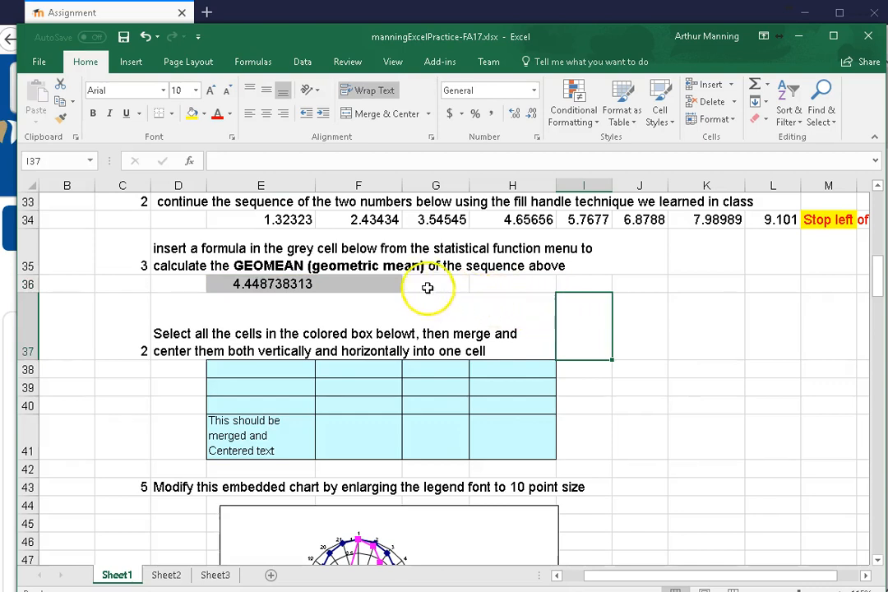
{"action": "left_click", "coordinate": [272, 284]}
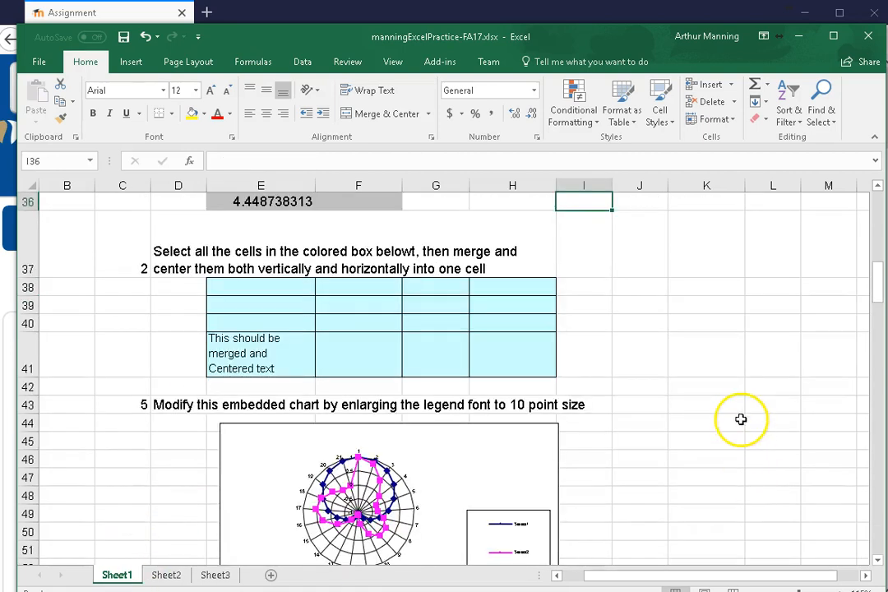
Merge and center the colored box E38:H41 into one cell
{"action": "scroll", "coordinate": [694, 443], "scroll_direction": "up", "scroll_amount": 1}
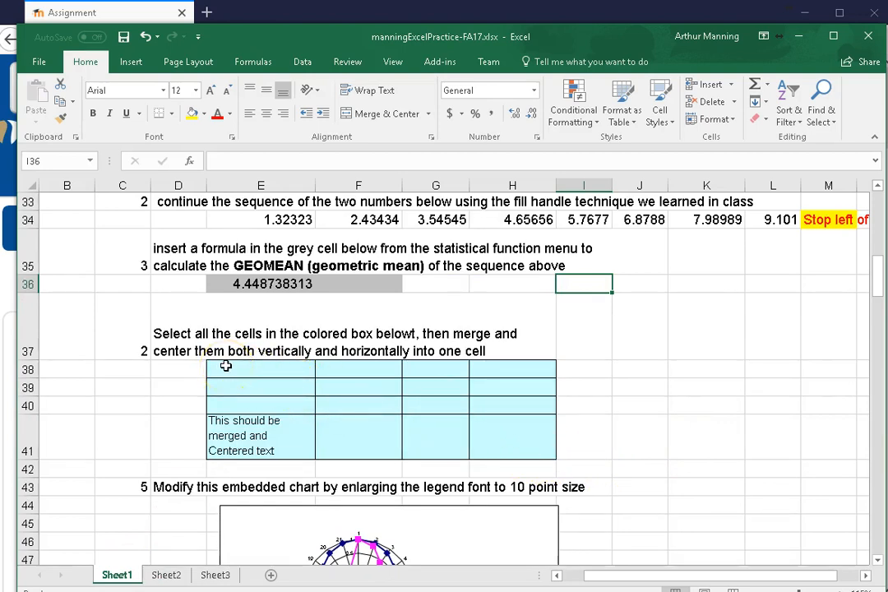
{"action": "left_click_drag", "start_coordinate": [226, 366], "coordinate": [533, 439]}
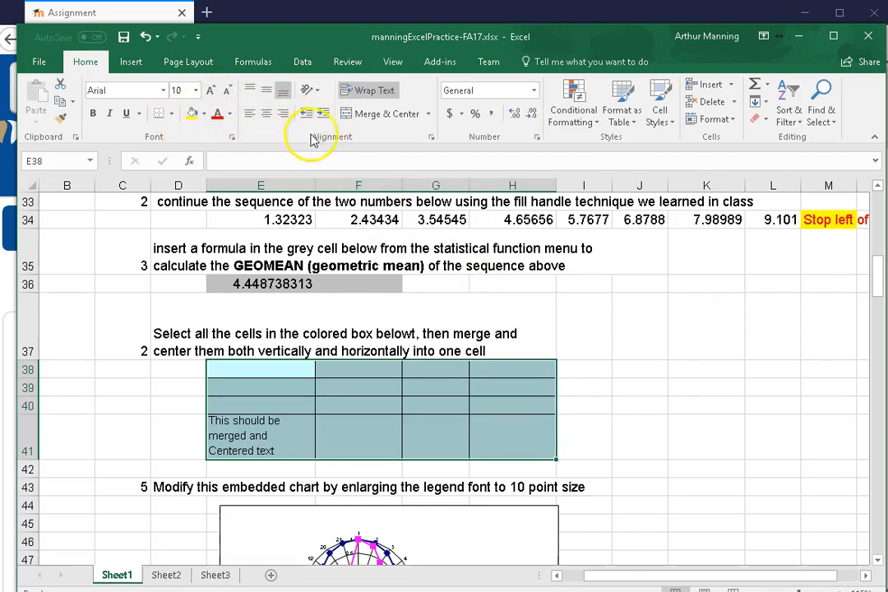
{"action": "left_click", "coordinate": [359, 117]}
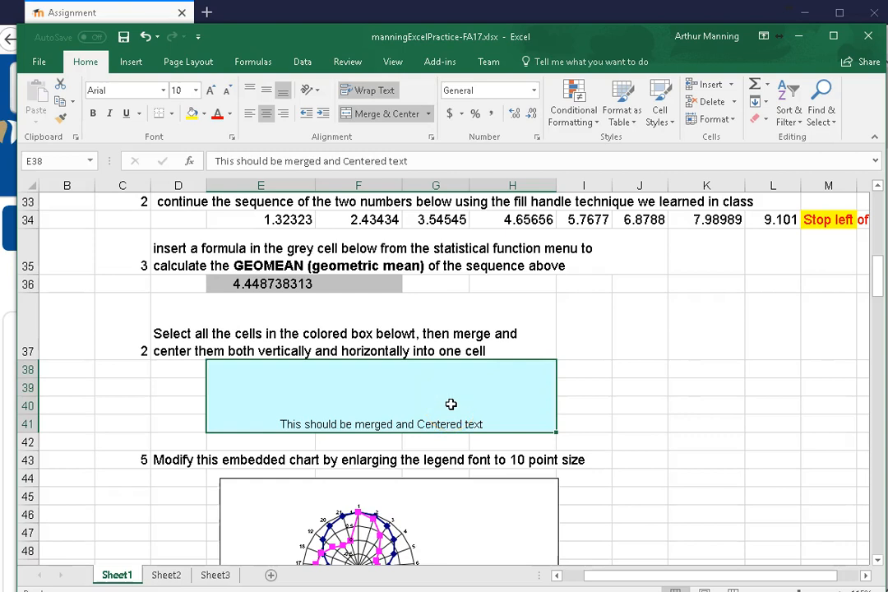
{"action": "left_click", "coordinate": [431, 138]}
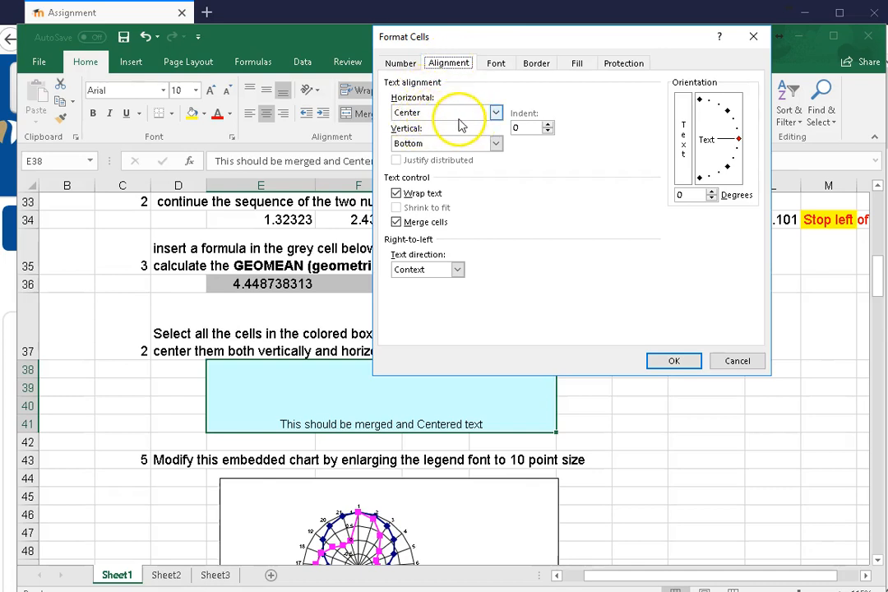
{"action": "left_click", "coordinate": [496, 145]}
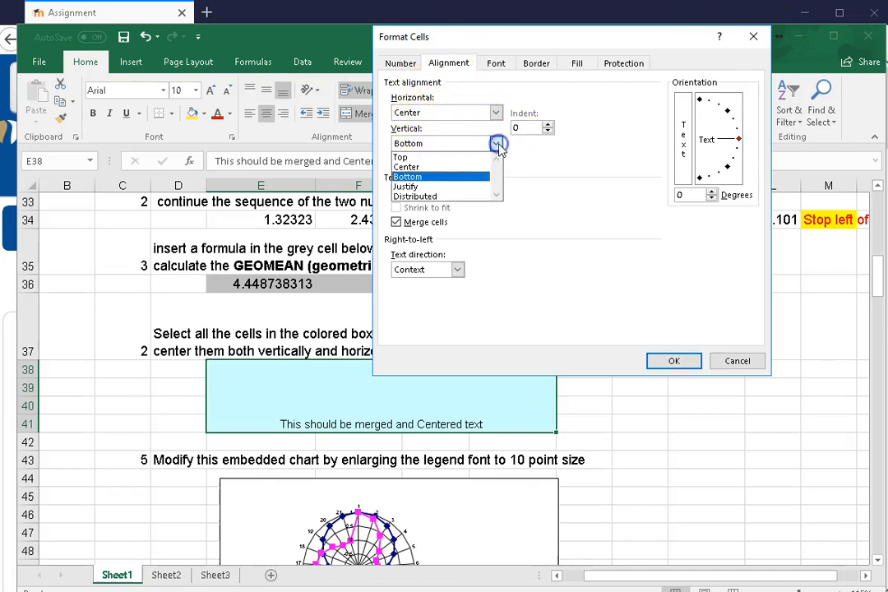
{"action": "left_click", "coordinate": [438, 168]}
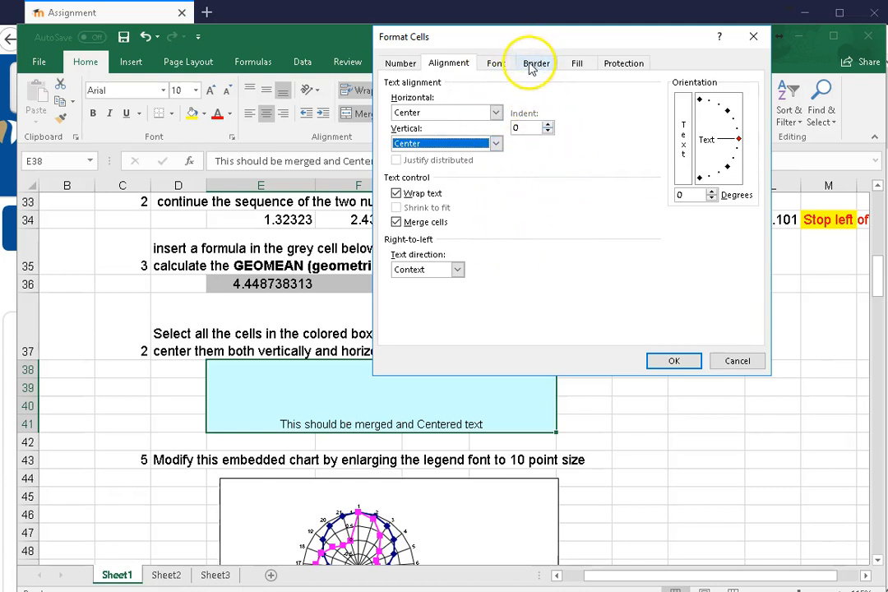
Look through the Number, Alignment, Font, Border, Fill and Protection settings of the merged cell, and discard the dialog
{"action": "left_click", "coordinate": [411, 66]}
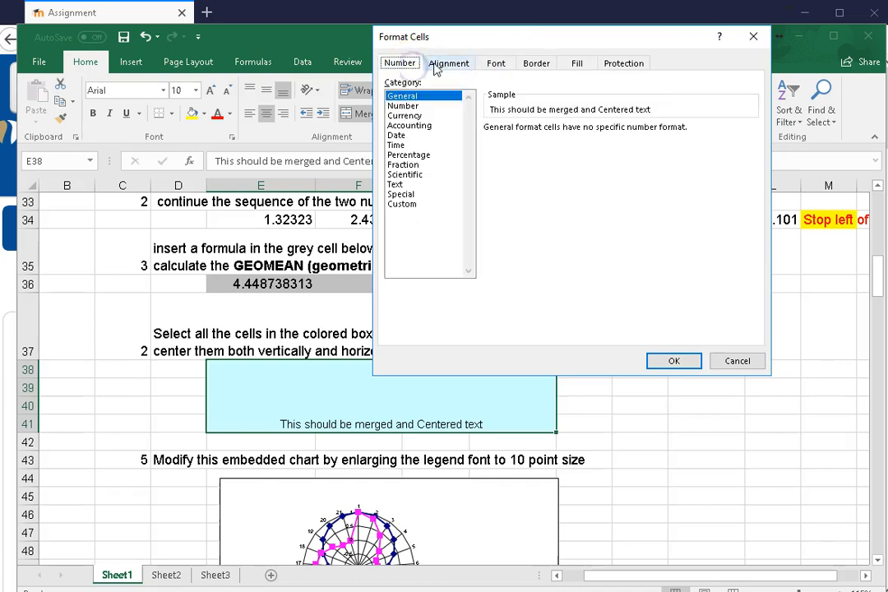
{"action": "left_click", "coordinate": [449, 66]}
{"action": "left_click", "coordinate": [417, 66]}
{"action": "left_click", "coordinate": [447, 65]}
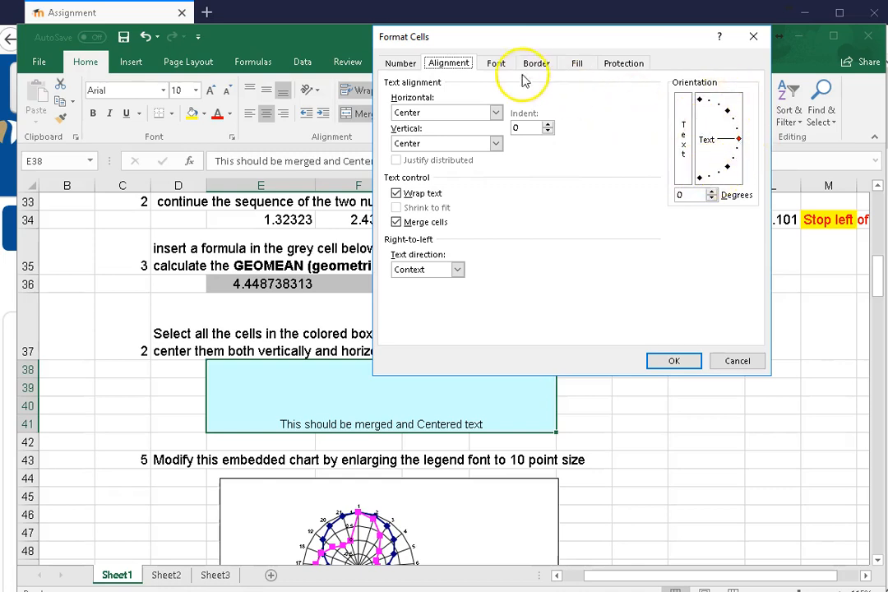
{"action": "left_click", "coordinate": [498, 66]}
{"action": "left_click", "coordinate": [547, 63]}
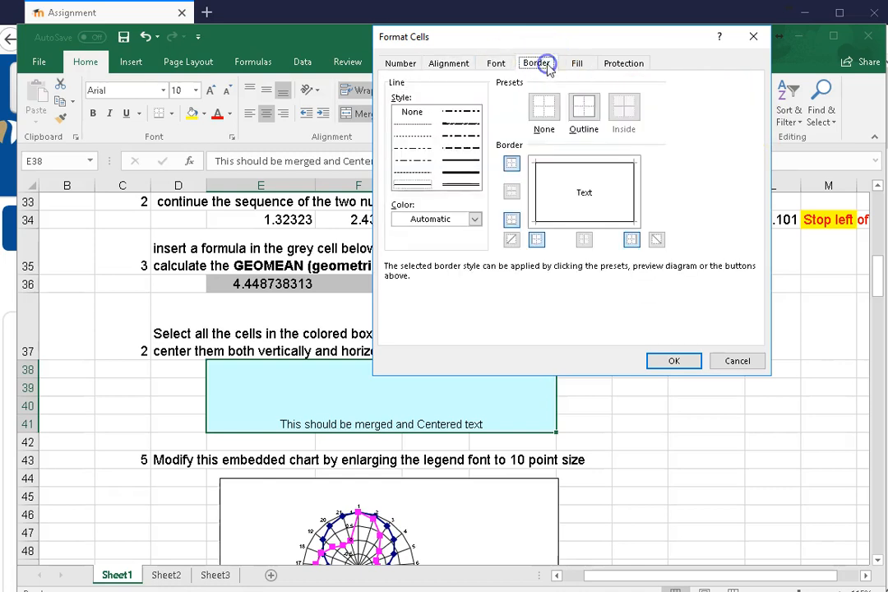
{"action": "left_click", "coordinate": [579, 66]}
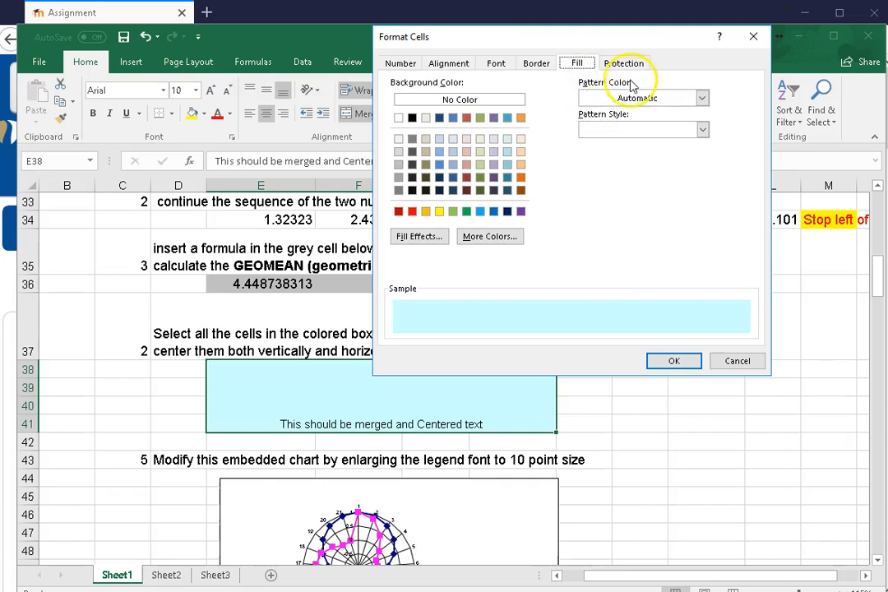
{"action": "left_click", "coordinate": [631, 66]}
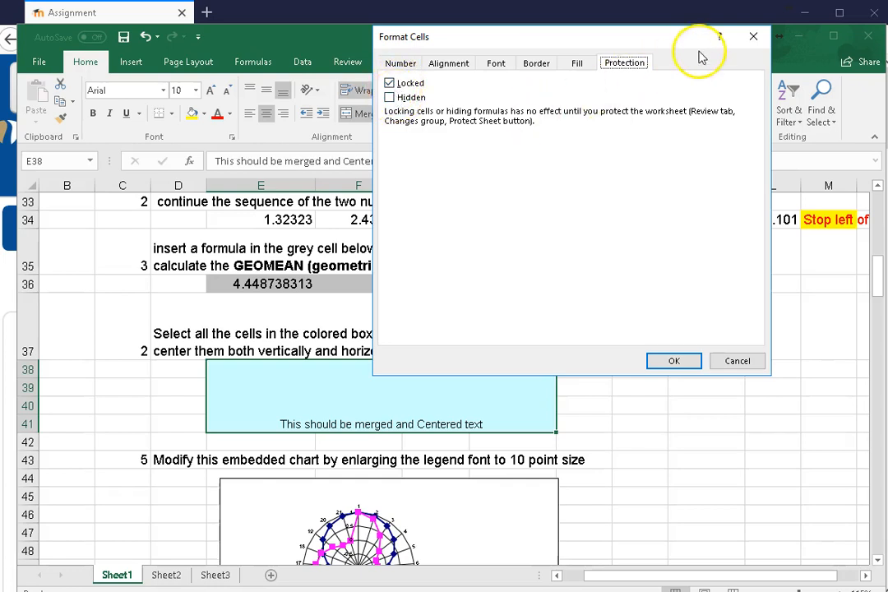
{"action": "left_click", "coordinate": [753, 37]}
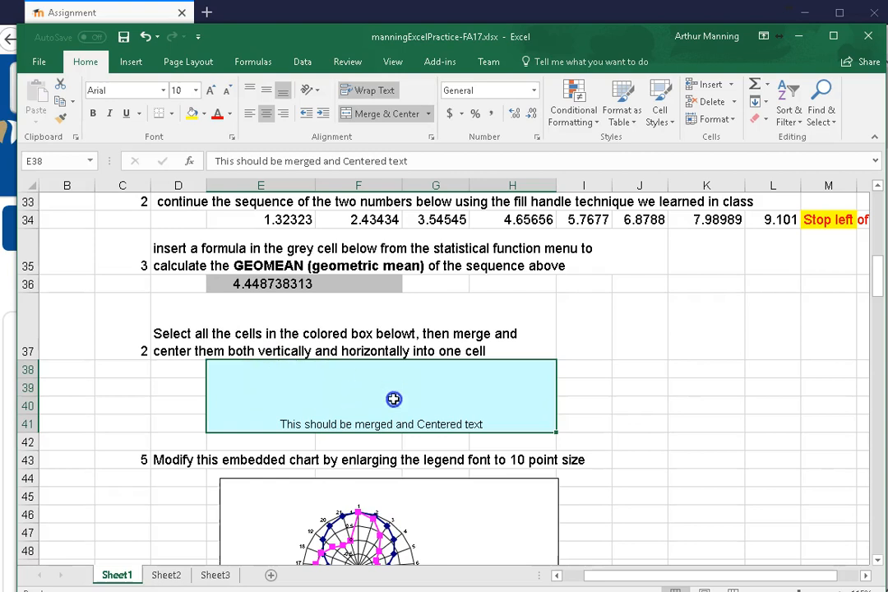
Set the vertical text alignment of the merged cell E38:H41 to Center and recheck its alignment settings
{"action": "left_click", "coordinate": [430, 136]}
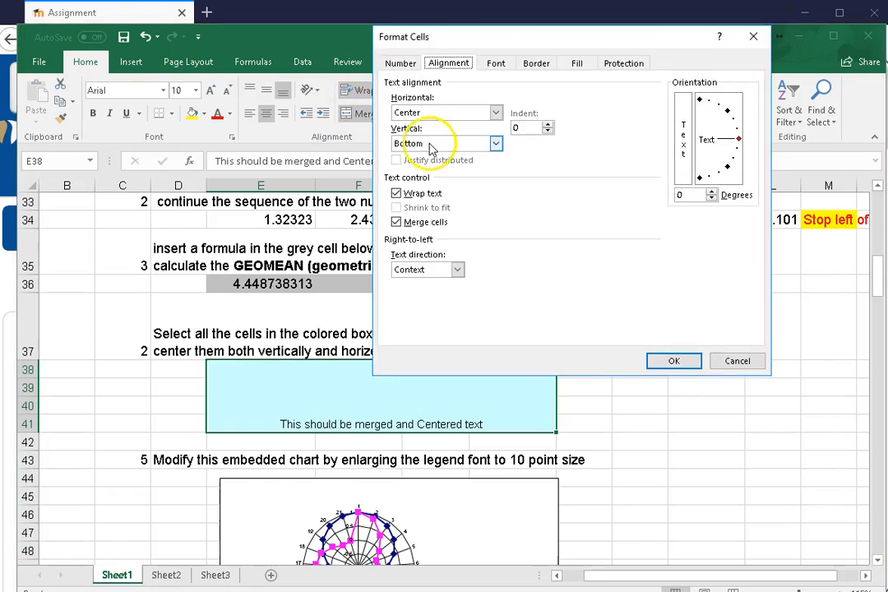
{"action": "left_click", "coordinate": [456, 145]}
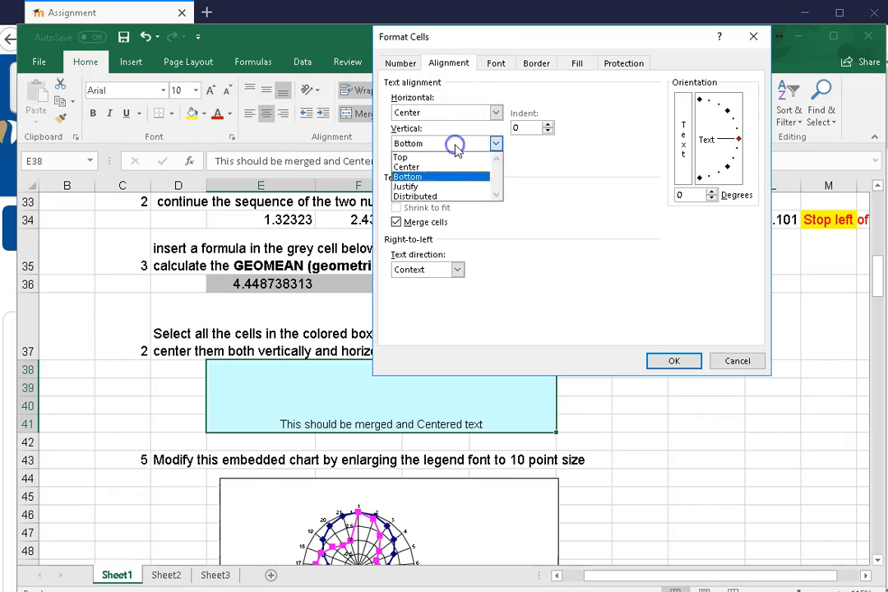
{"action": "left_click", "coordinate": [416, 168]}
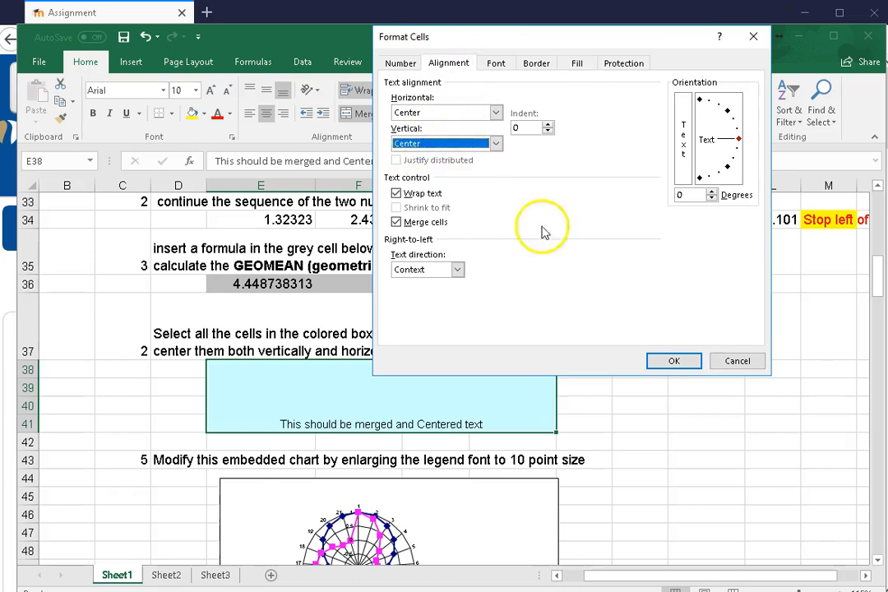
{"action": "left_click", "coordinate": [668, 362]}
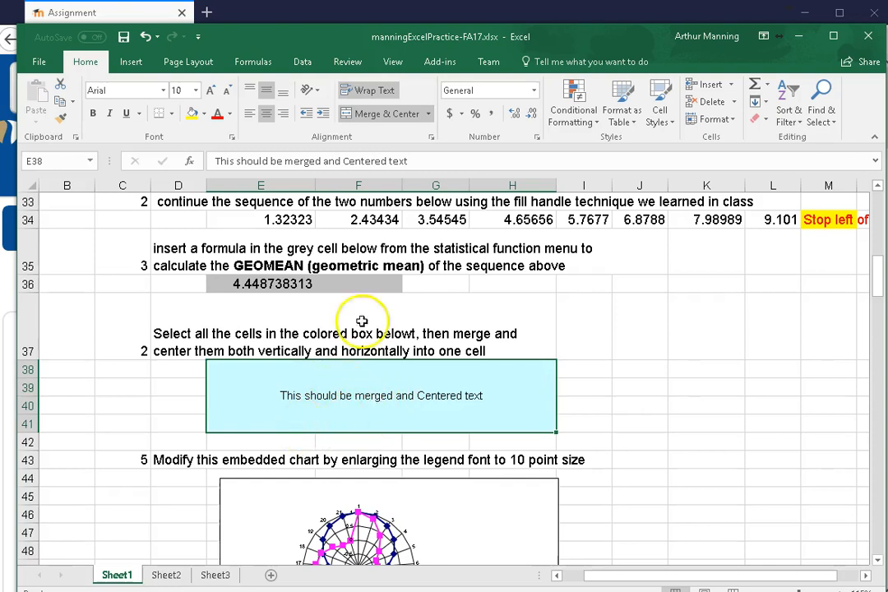
{"action": "left_click", "coordinate": [431, 137]}
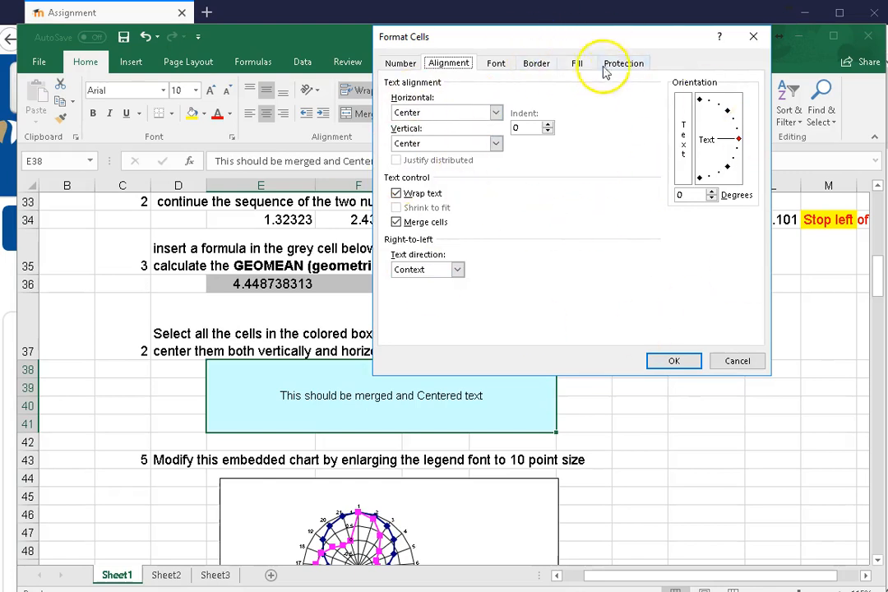
{"action": "left_click", "coordinate": [754, 38]}
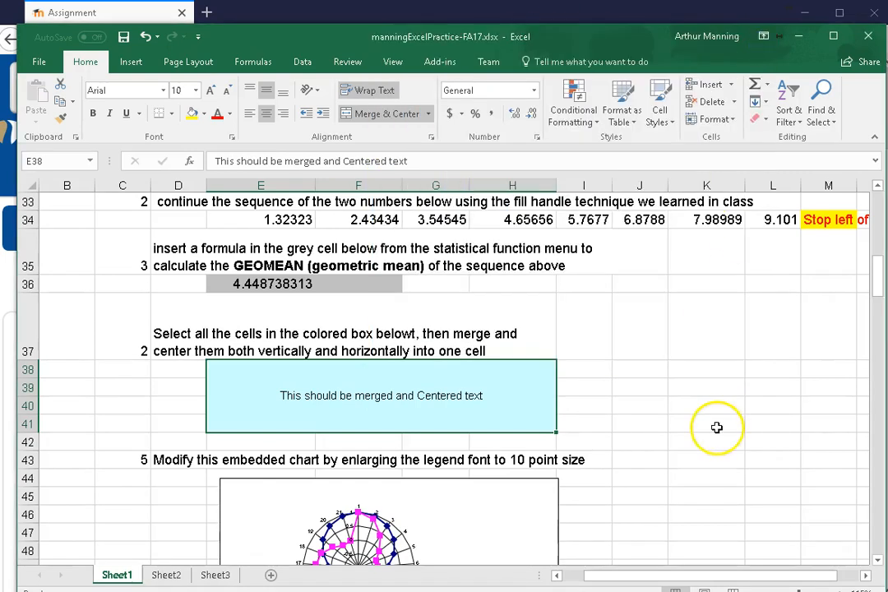
Enlarge the legend font of the embedded radar chart below row 43 to 10 points
{"action": "scroll", "coordinate": [715, 426], "scroll_direction": "down", "scroll_amount": 2}
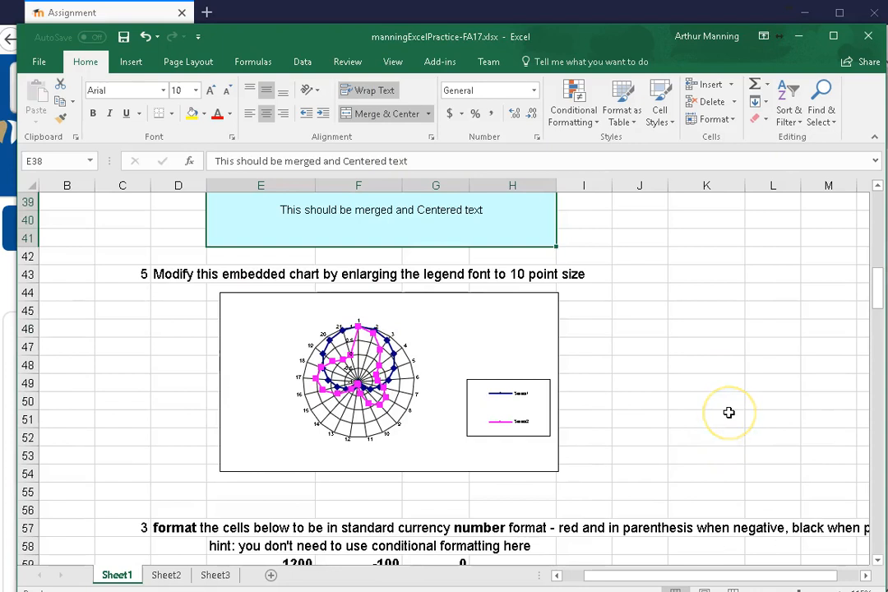
{"action": "left_click", "coordinate": [511, 405]}
{"action": "left_click", "coordinate": [498, 392]}
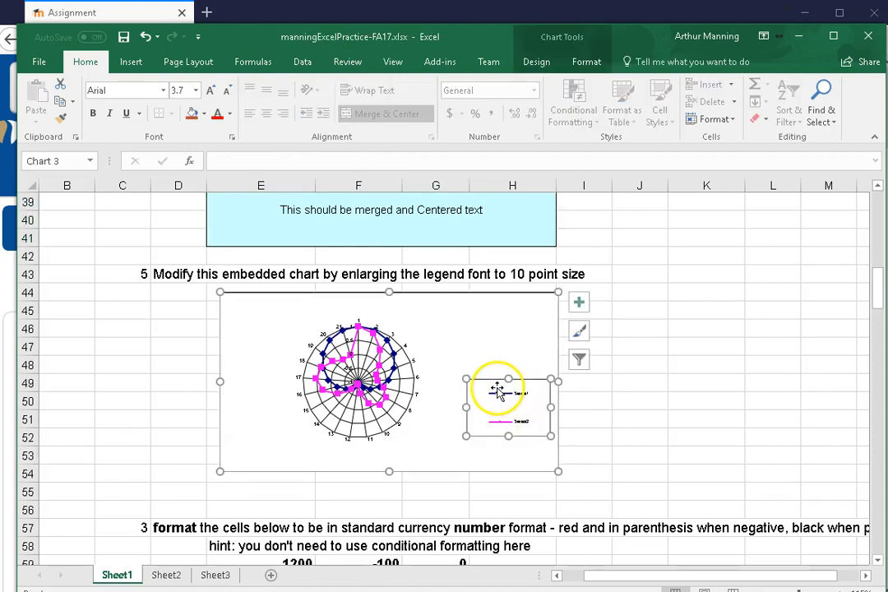
{"action": "left_click", "coordinate": [197, 91]}
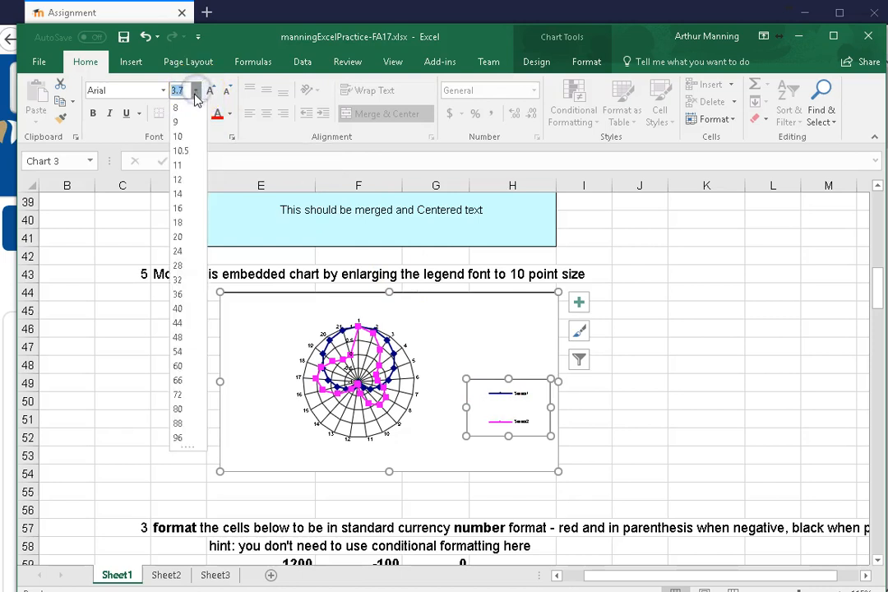
{"action": "left_click", "coordinate": [178, 136]}
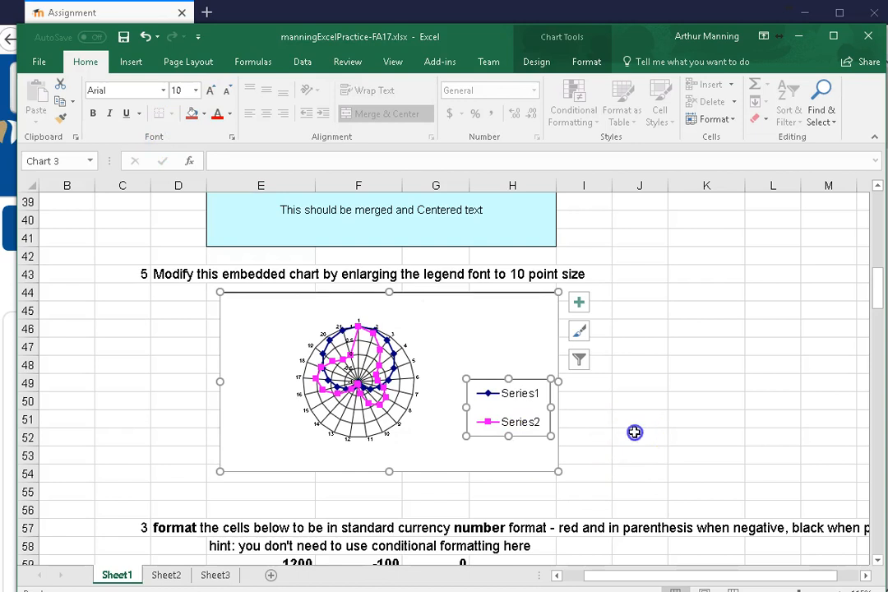
Undo the radar chart's legend font size change
{"action": "left_click", "coordinate": [635, 432]}
{"action": "key", "text": "ctrl+z"}
{"action": "left_click", "coordinate": [615, 377]}
{"action": "left_click", "coordinate": [698, 426]}
Set the font size of the radar chart's legend to 10 points, leaving the other chart text as it is
{"action": "left_click", "coordinate": [521, 381]}
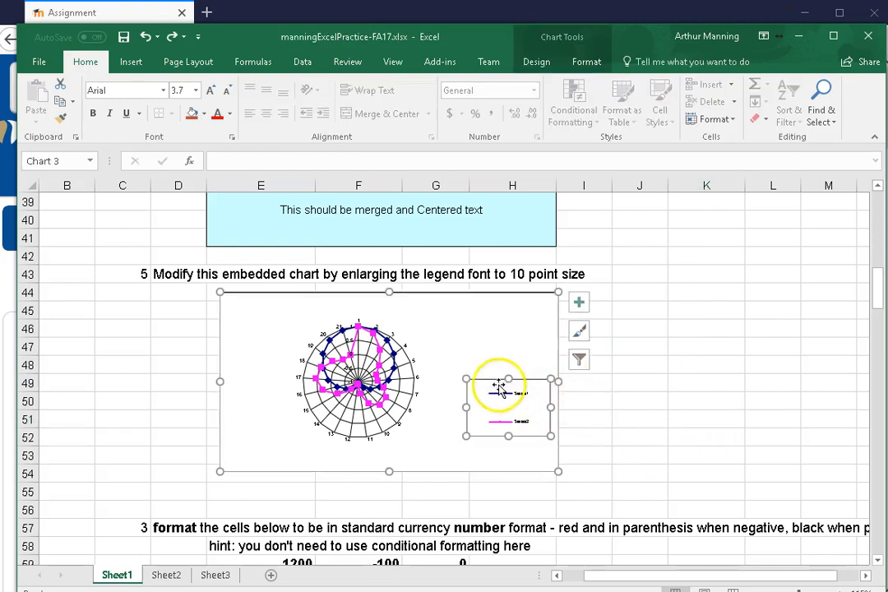
{"action": "left_click", "coordinate": [195, 90]}
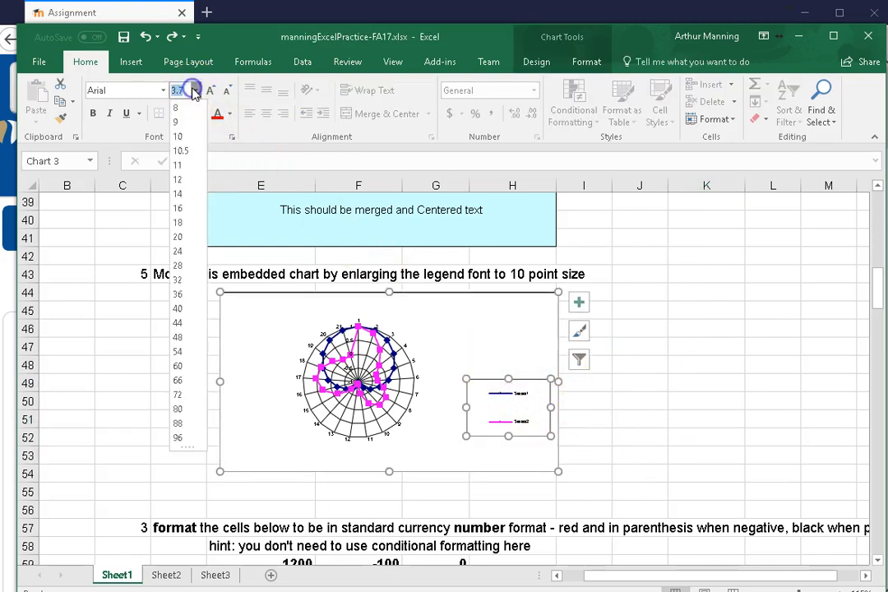
{"action": "left_click", "coordinate": [183, 140]}
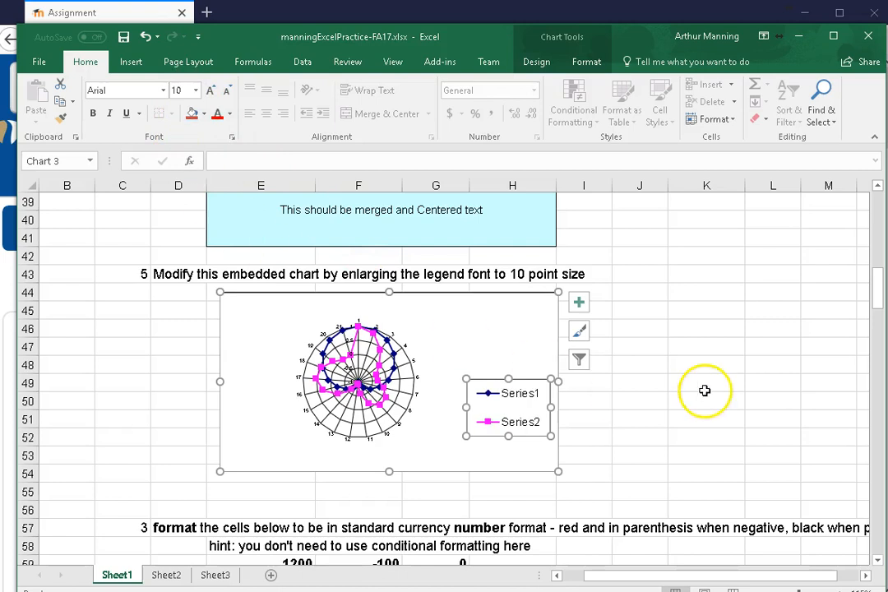
{"action": "left_click", "coordinate": [355, 331]}
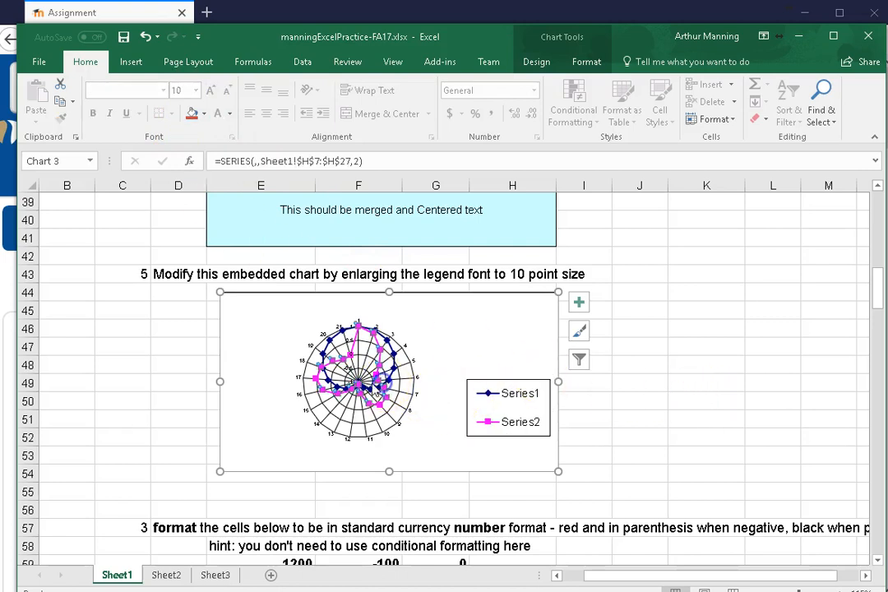
{"action": "left_click", "coordinate": [297, 337]}
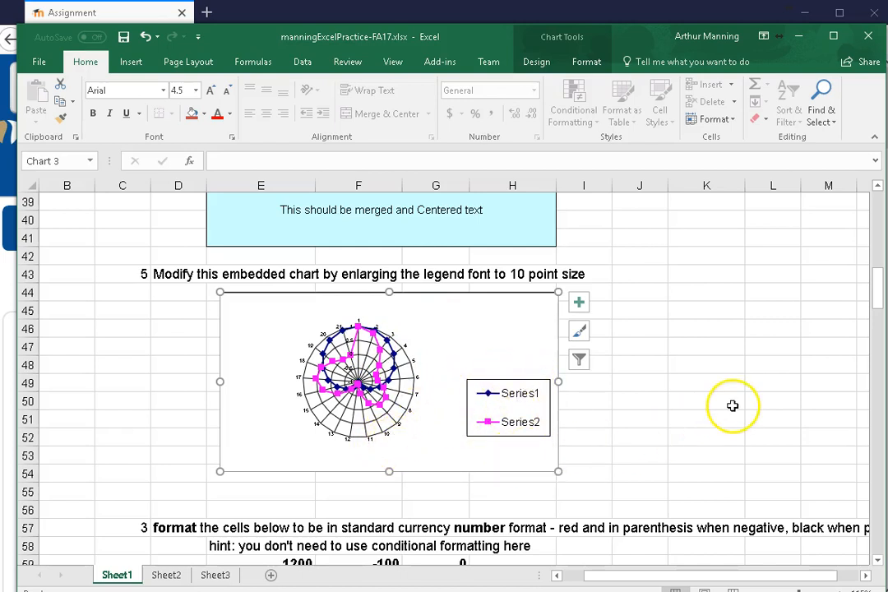
Apply the Accounting dollar number format to the three values in E59:G59
{"action": "scroll", "coordinate": [732, 412], "scroll_direction": "down", "scroll_amount": 1}
{"action": "scroll", "coordinate": [724, 392], "scroll_direction": "down", "scroll_amount": 1}
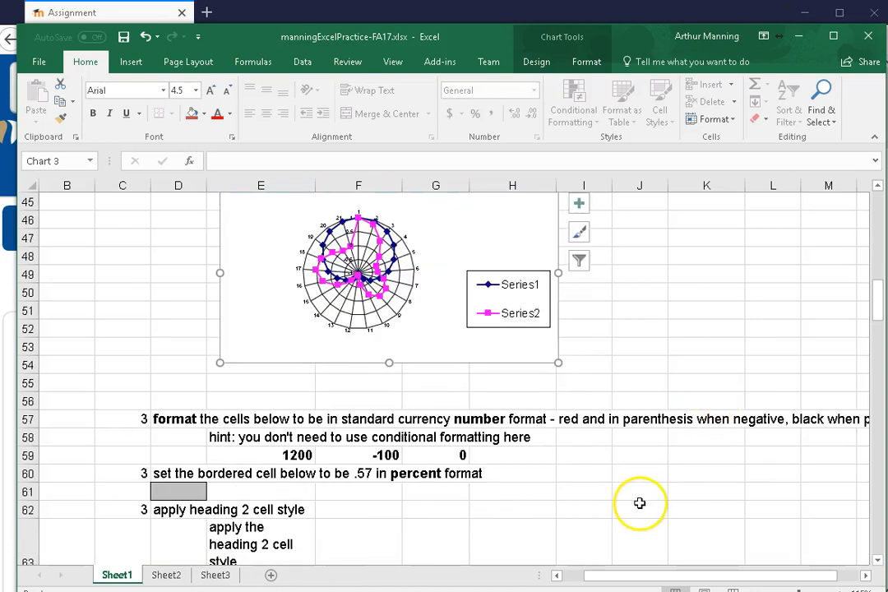
{"action": "scroll", "coordinate": [538, 428], "scroll_direction": "down", "scroll_amount": 1}
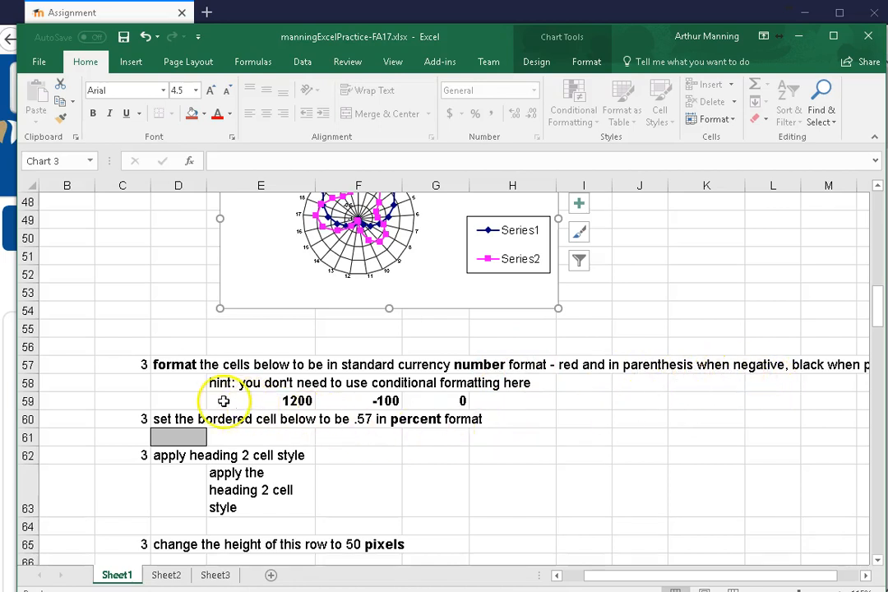
{"action": "left_click_drag", "start_coordinate": [226, 399], "coordinate": [457, 397]}
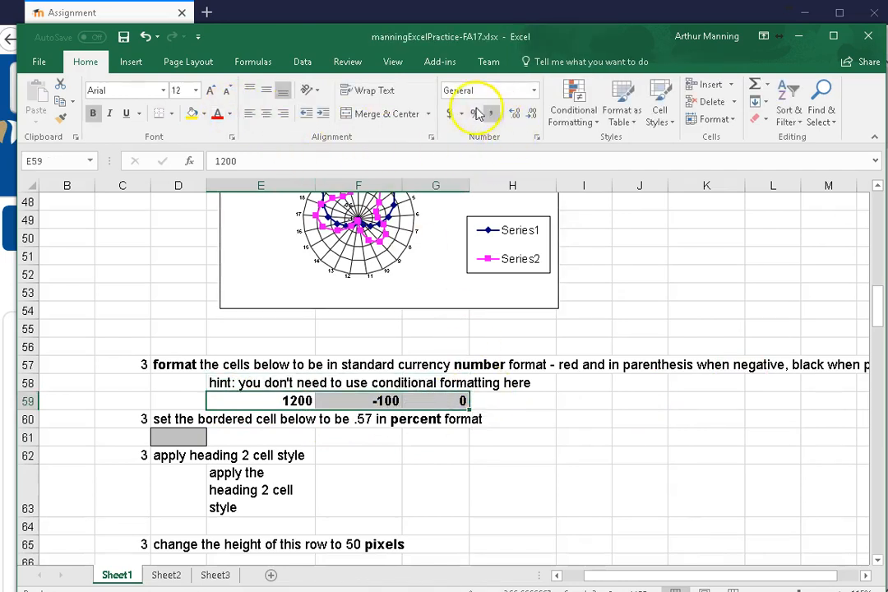
{"action": "left_click", "coordinate": [448, 115]}
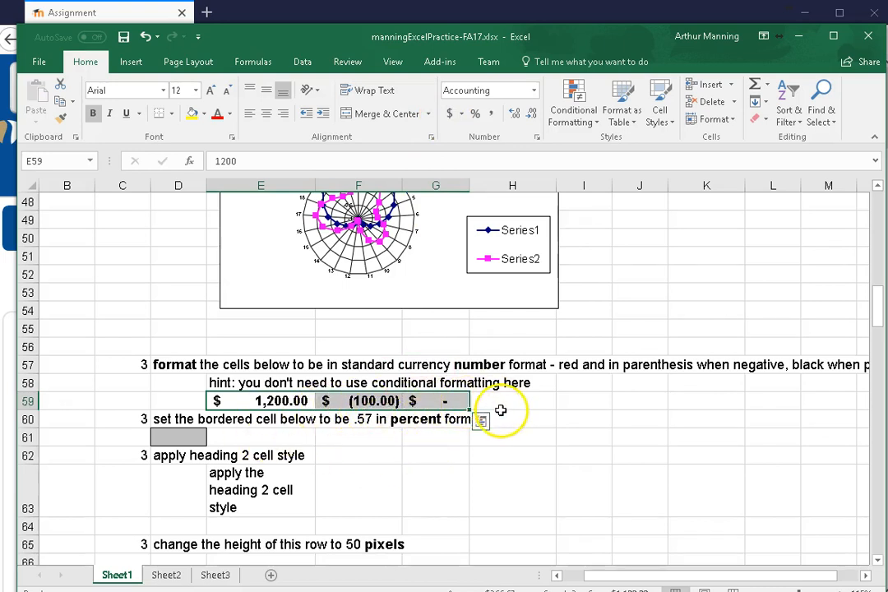
{"action": "left_click", "coordinate": [536, 137]}
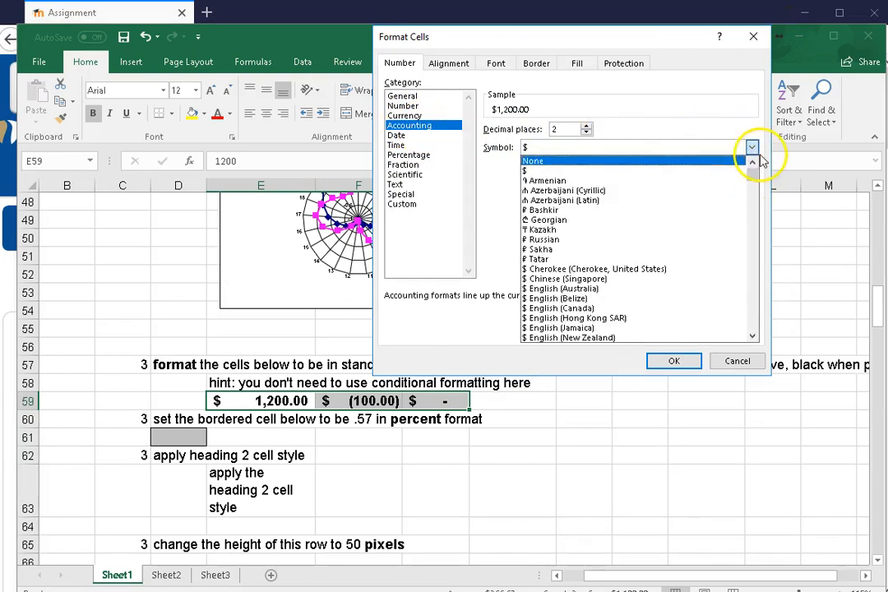
{"action": "left_click", "coordinate": [411, 118]}
{"action": "left_click", "coordinate": [411, 118]}
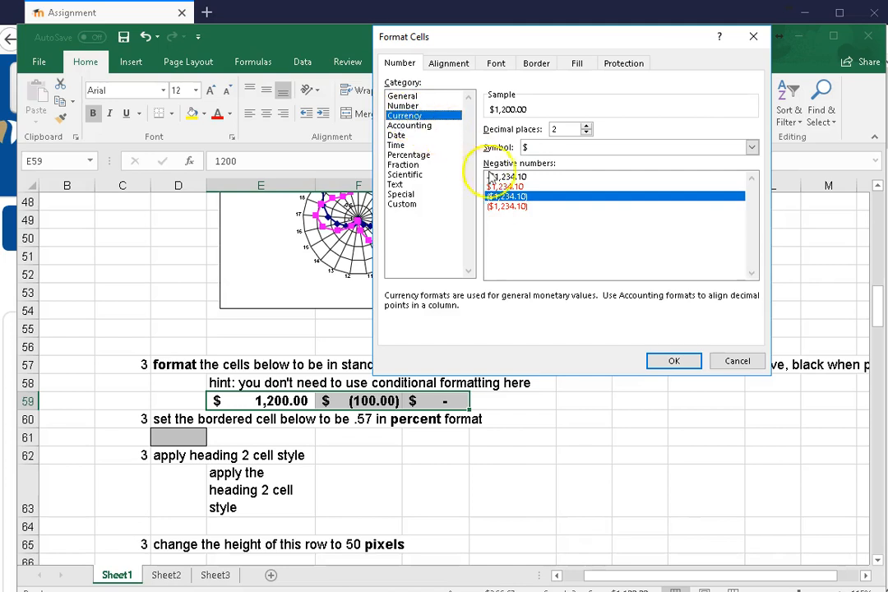
{"action": "left_click", "coordinate": [508, 207]}
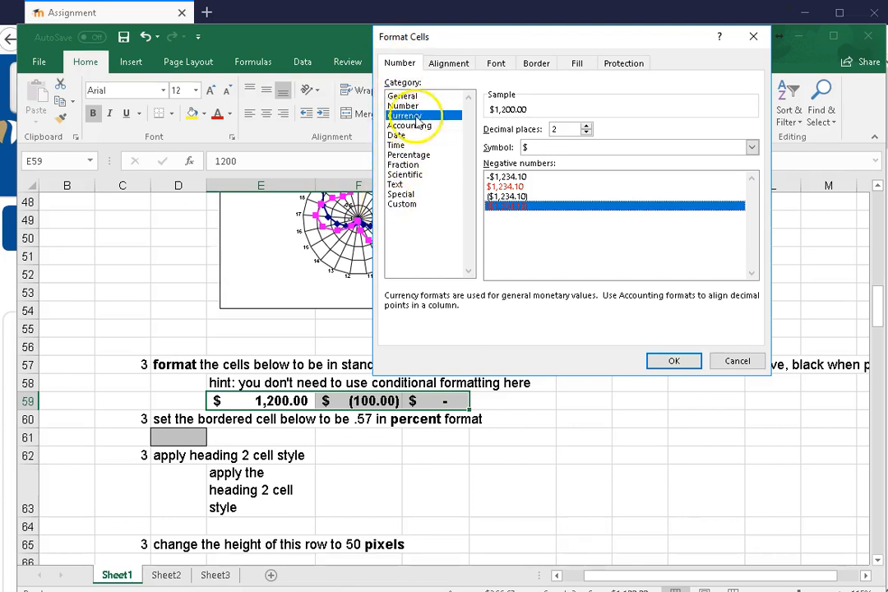
{"action": "left_click", "coordinate": [719, 364]}
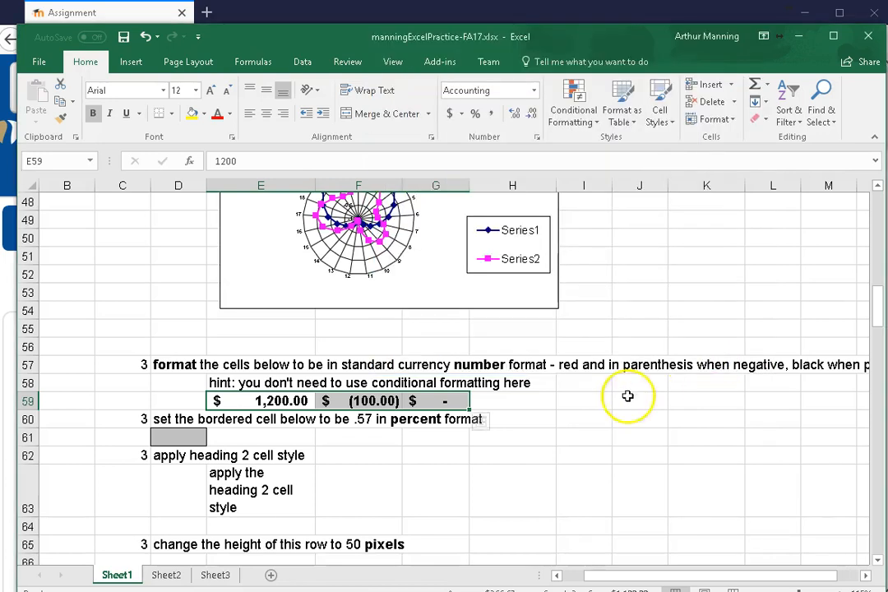
Format E59:G59 as Currency with two decimals, the $ symbol and negative numbers in red parentheses
{"action": "left_click_drag", "start_coordinate": [231, 401], "coordinate": [454, 401]}
{"action": "left_click", "coordinate": [447, 114]}
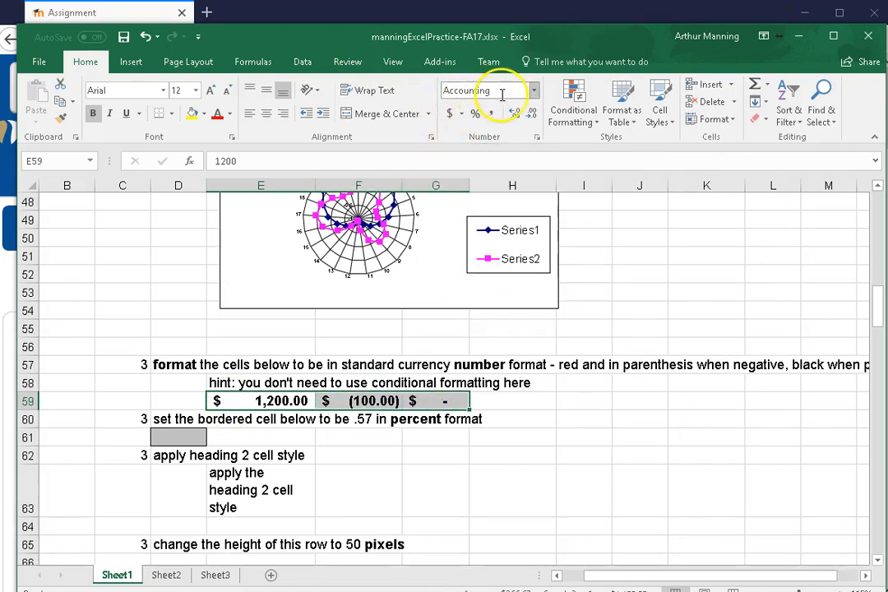
{"action": "left_click", "coordinate": [537, 138]}
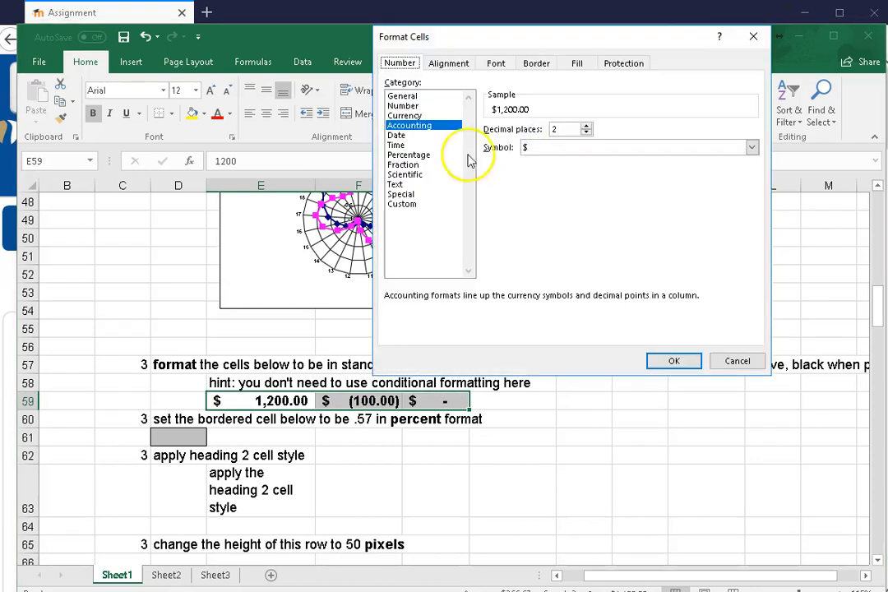
{"action": "left_click", "coordinate": [405, 116]}
{"action": "left_click", "coordinate": [503, 206]}
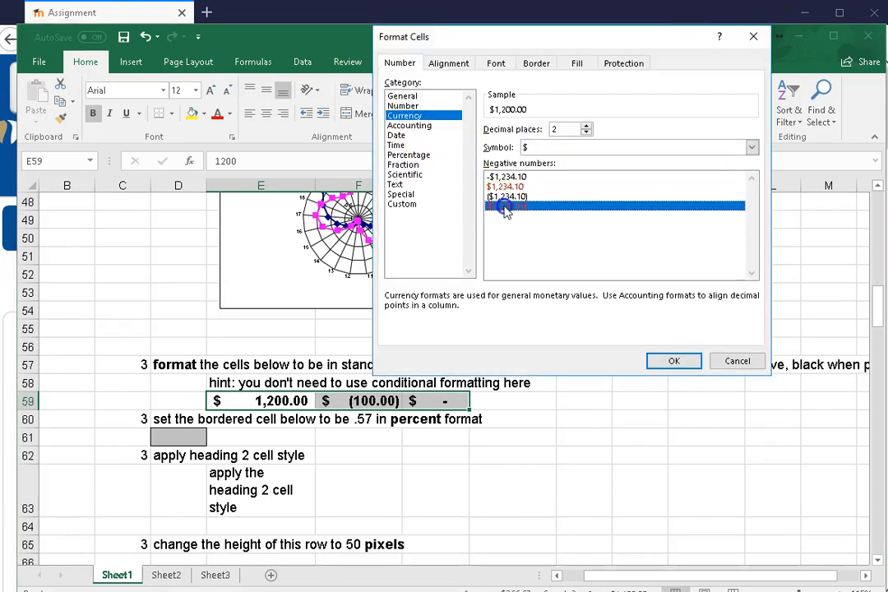
{"action": "left_click", "coordinate": [672, 362]}
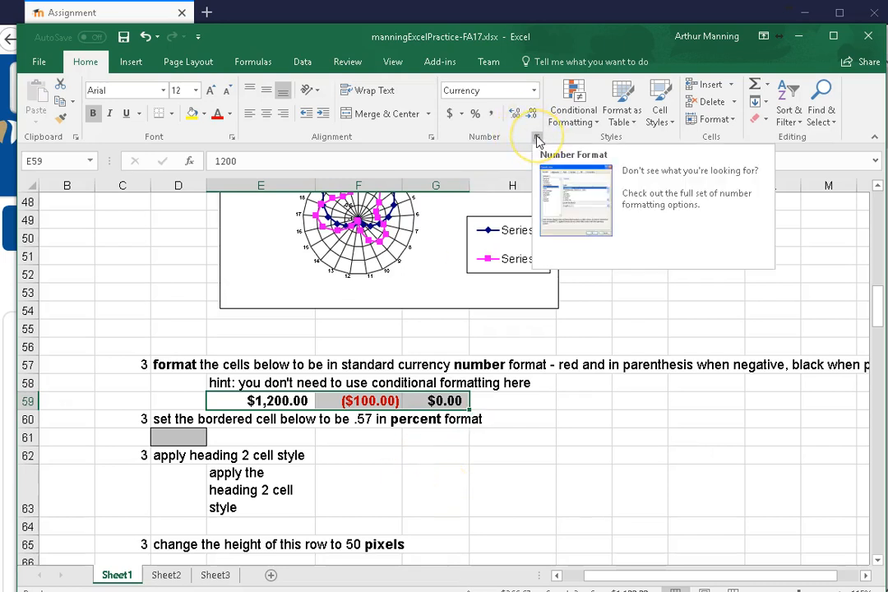
{"action": "left_click", "coordinate": [537, 140]}
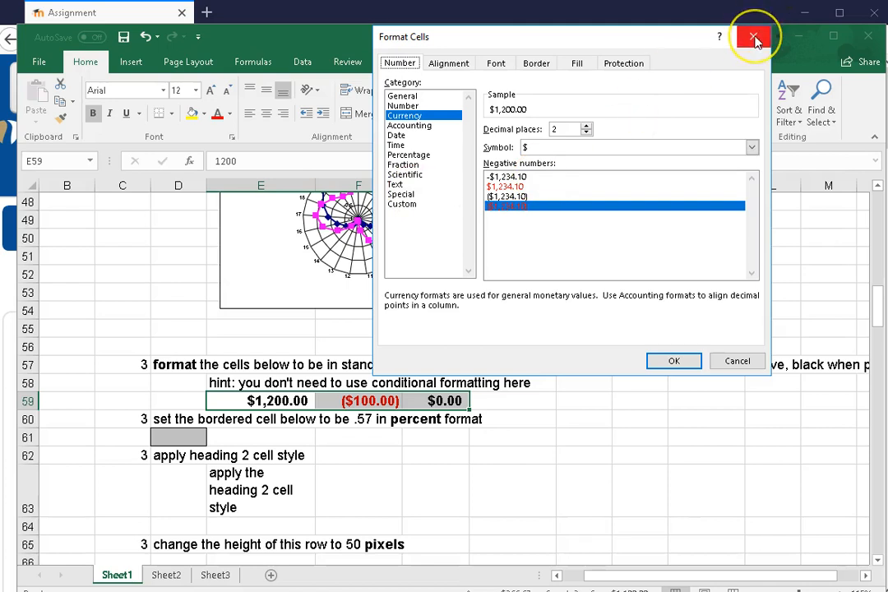
{"action": "left_click", "coordinate": [754, 38]}
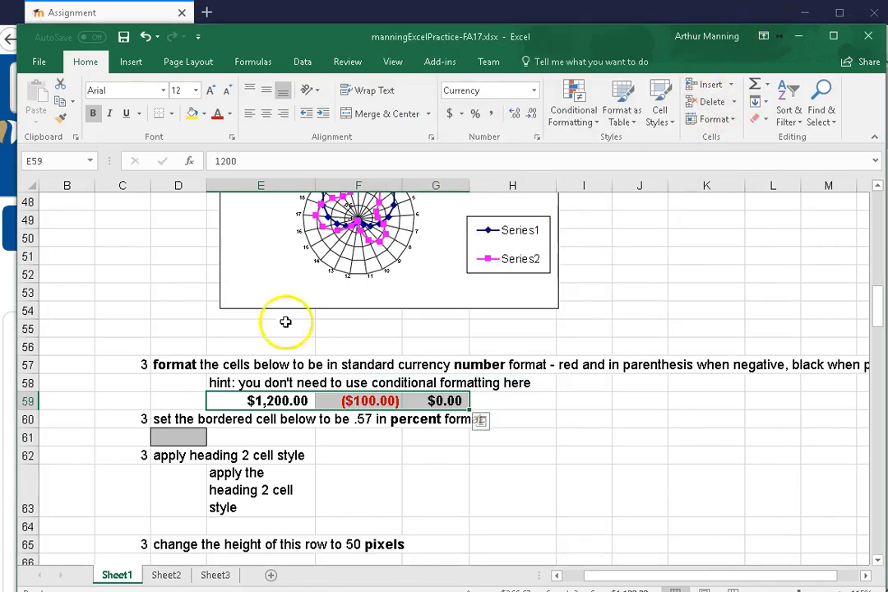
Enter .57 in the bordered cell D61 and apply the Percent number format
{"action": "left_click", "coordinate": [173, 439]}
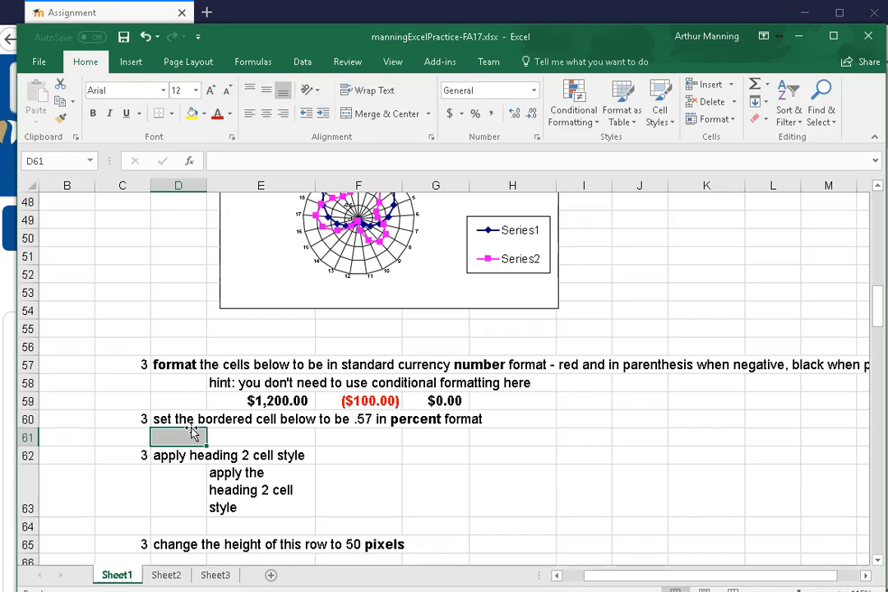
{"action": "type", "text": ".57"}
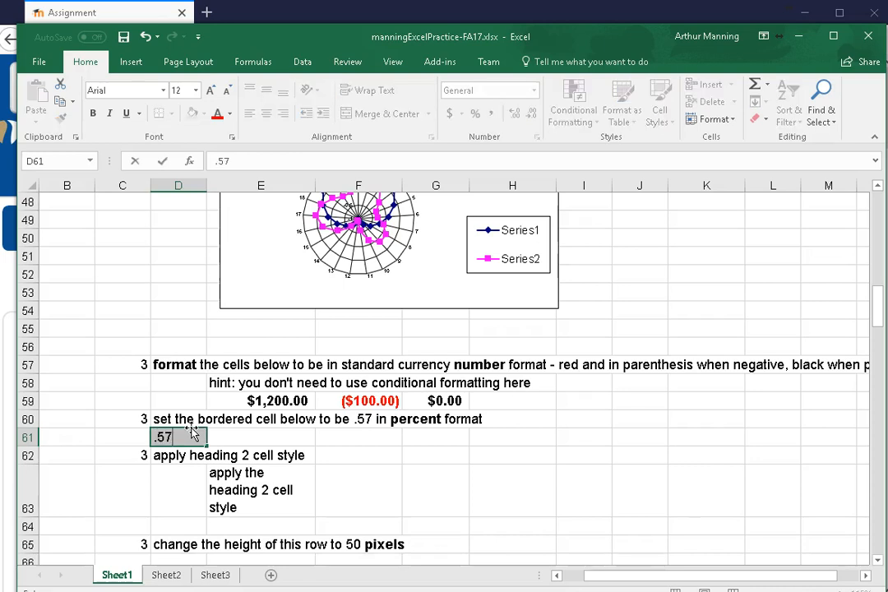
{"action": "key", "text": "Return"}
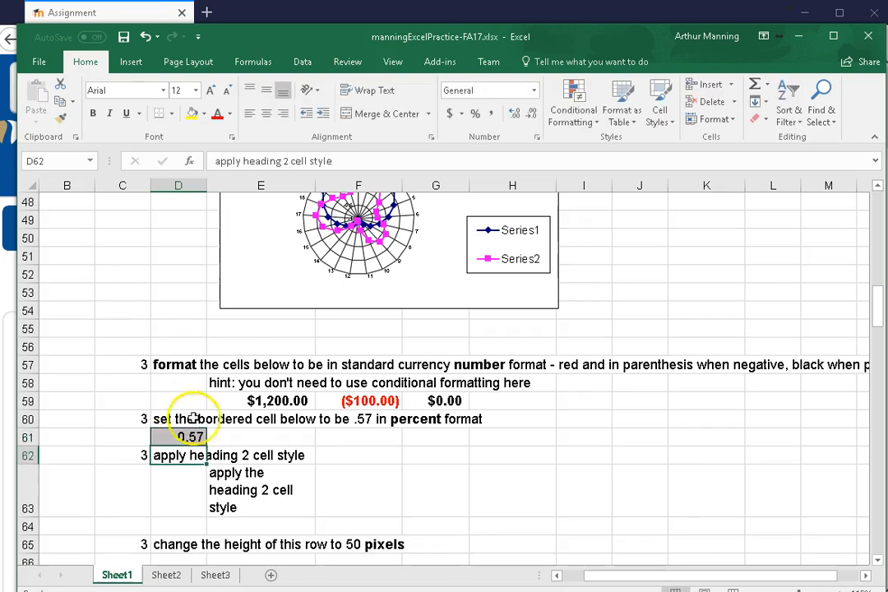
{"action": "left_click", "coordinate": [192, 439]}
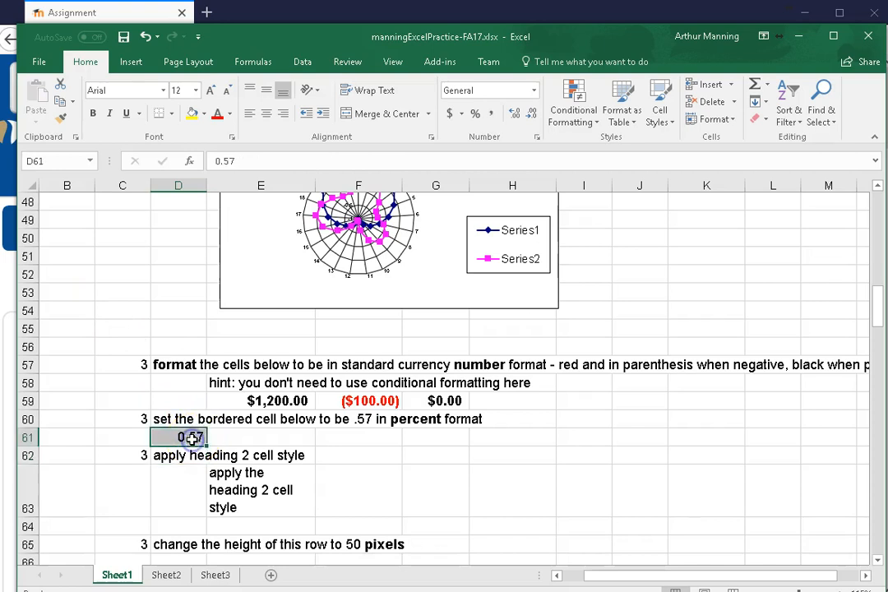
{"action": "left_click", "coordinate": [475, 115]}
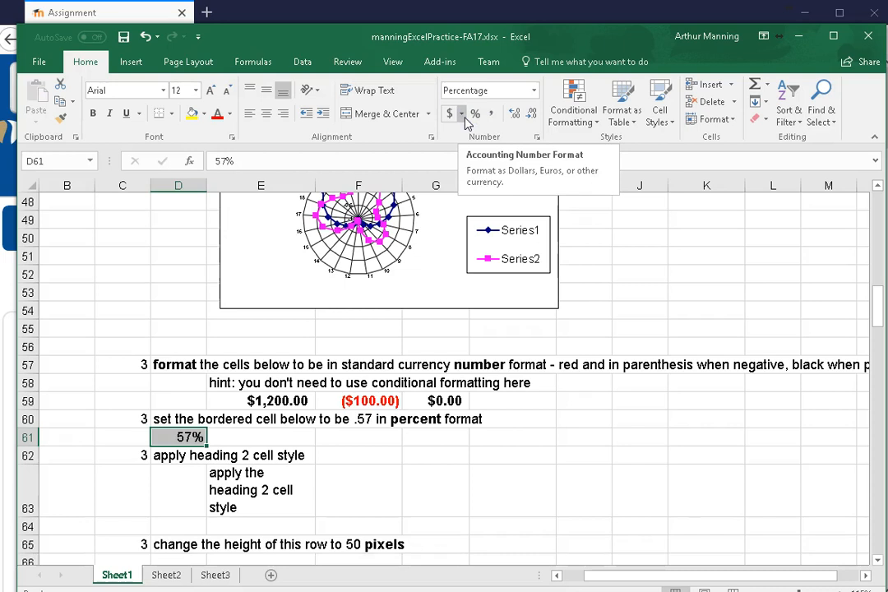
Undo the percent format of cell D61 and clear its contents
{"action": "key", "text": "ctrl+z"}
{"action": "key", "text": "Delete"}
{"action": "left_click", "coordinate": [411, 432]}
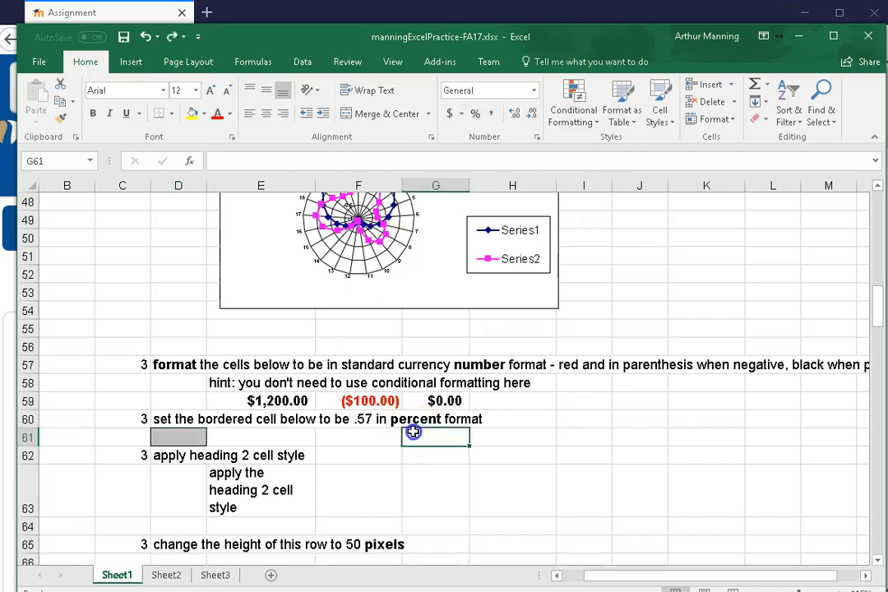
Enter 57% directly in the bordered cell D61
{"action": "left_click", "coordinate": [190, 439]}
{"action": "type", "text": "5"}
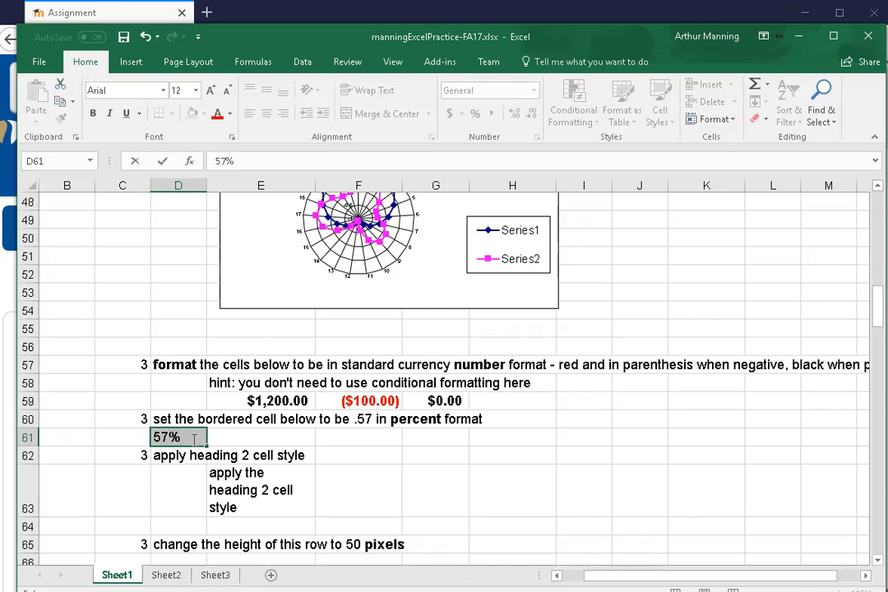
{"action": "type", "text": "7%"}
{"action": "key", "text": "Return"}
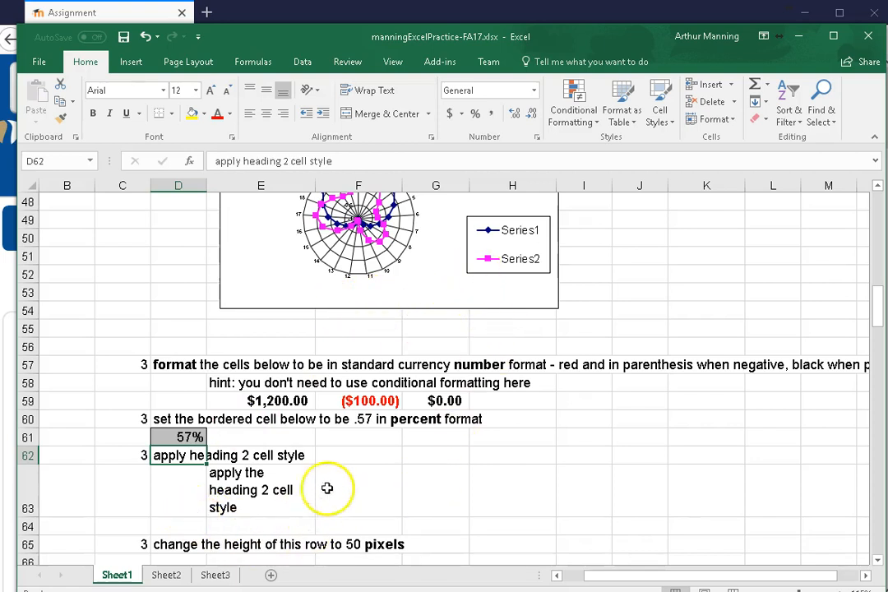
Apply the Heading 2 cell style to cell E63
{"action": "left_click", "coordinate": [228, 491]}
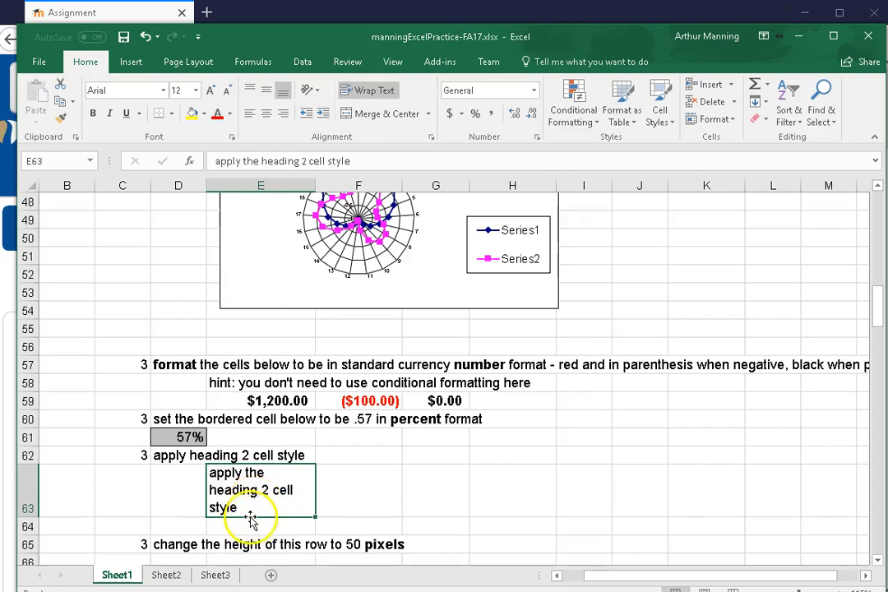
{"action": "left_click", "coordinate": [662, 115]}
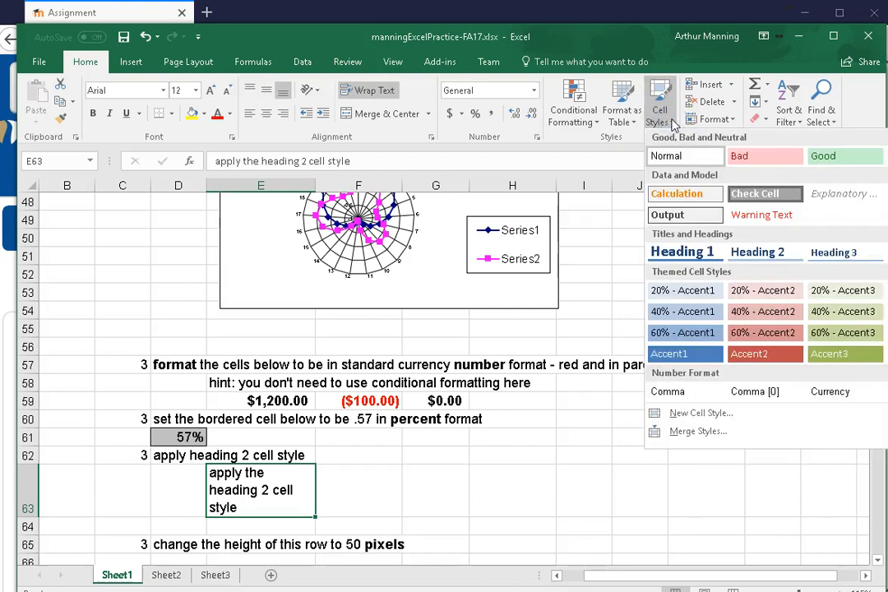
{"action": "left_click", "coordinate": [752, 253]}
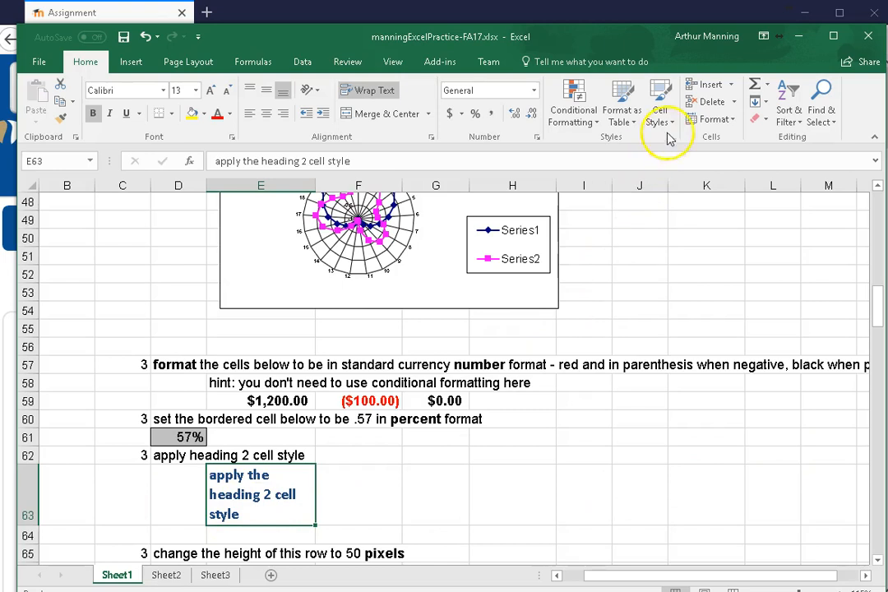
{"action": "left_click", "coordinate": [662, 97]}
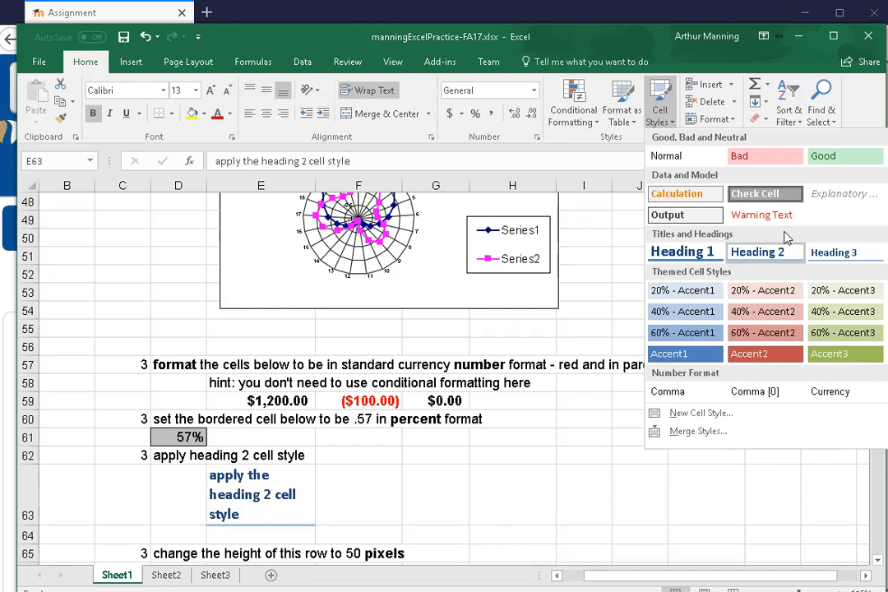
{"action": "left_click", "coordinate": [499, 454]}
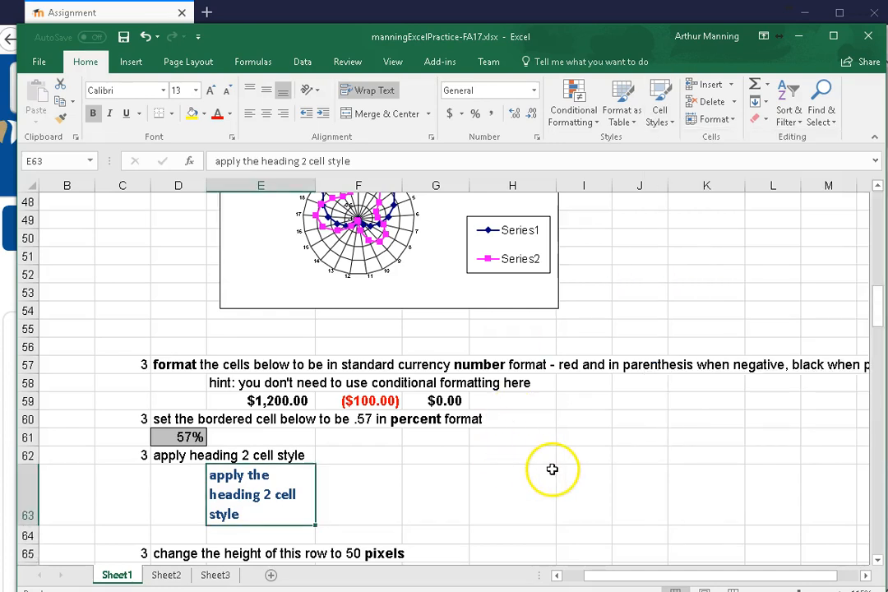
{"action": "left_click", "coordinate": [503, 456]}
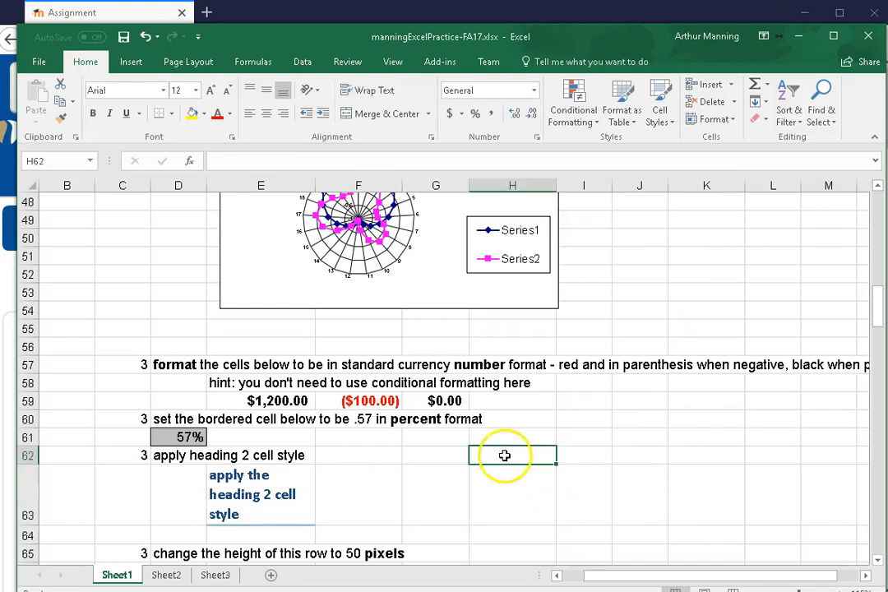
Enter the text "another" in cell F63 and apply the Heading 2 cell style to it
{"action": "scroll", "coordinate": [698, 513], "scroll_direction": "down", "scroll_amount": 2}
{"action": "scroll", "coordinate": [691, 504], "scroll_direction": "up", "scroll_amount": 1}
{"action": "left_click", "coordinate": [675, 457]}
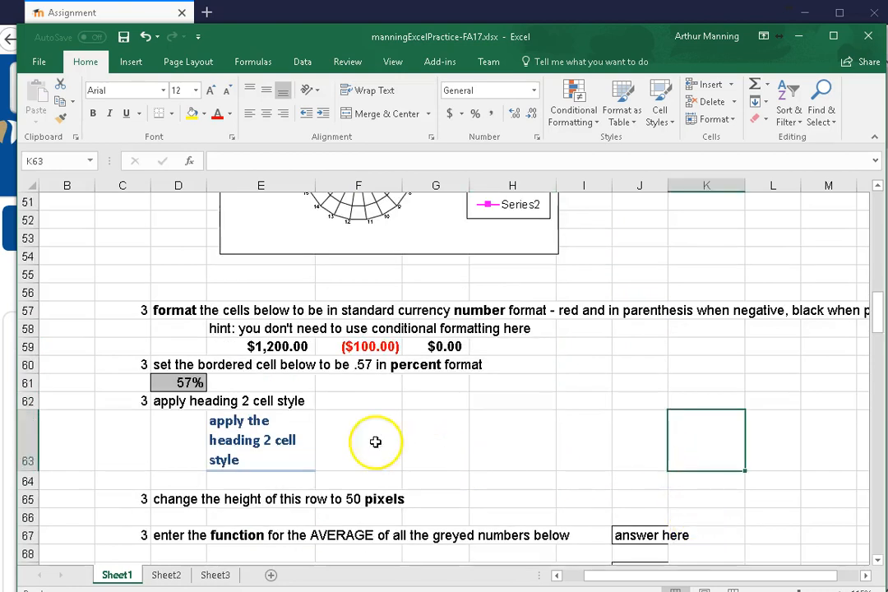
{"action": "left_click", "coordinate": [364, 449]}
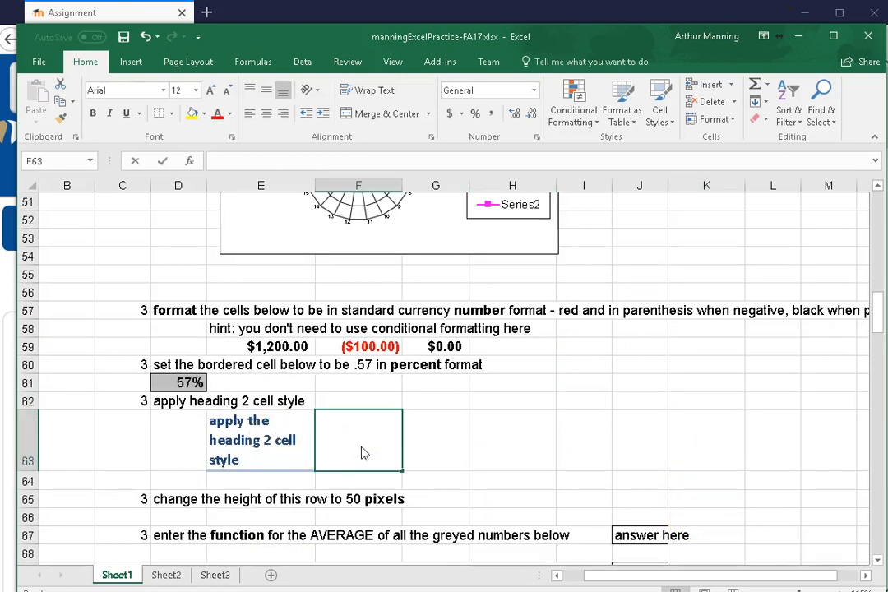
{"action": "type", "text": "another"}
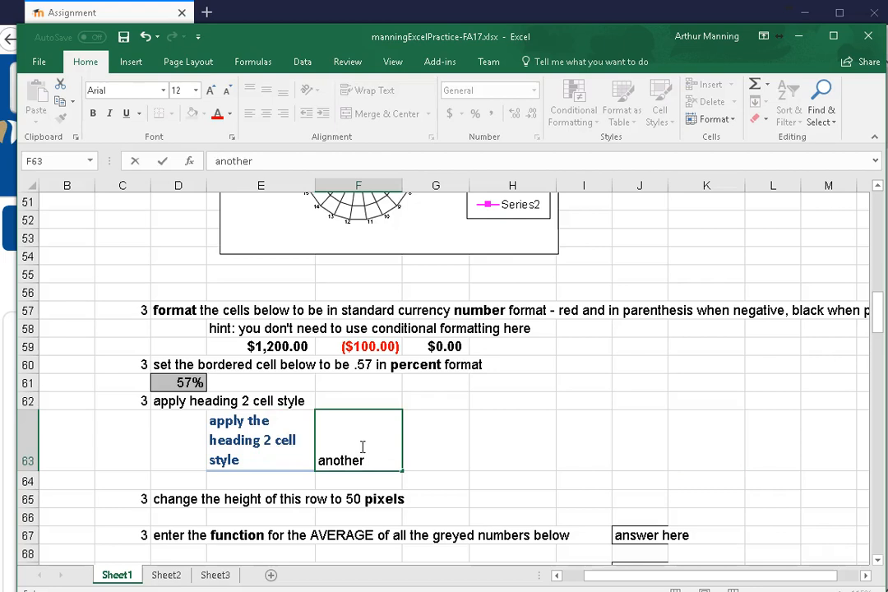
{"action": "left_click", "coordinate": [518, 435]}
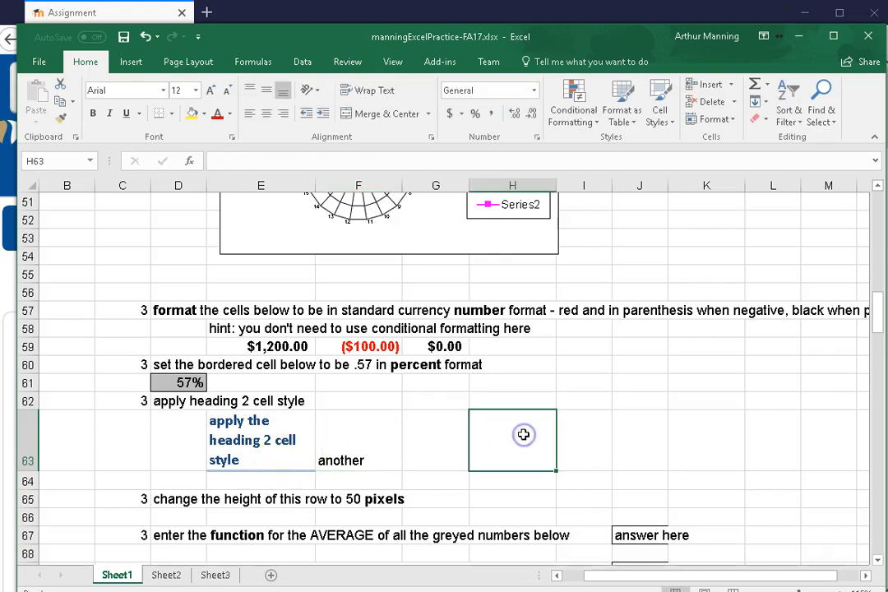
{"action": "left_click", "coordinate": [375, 428]}
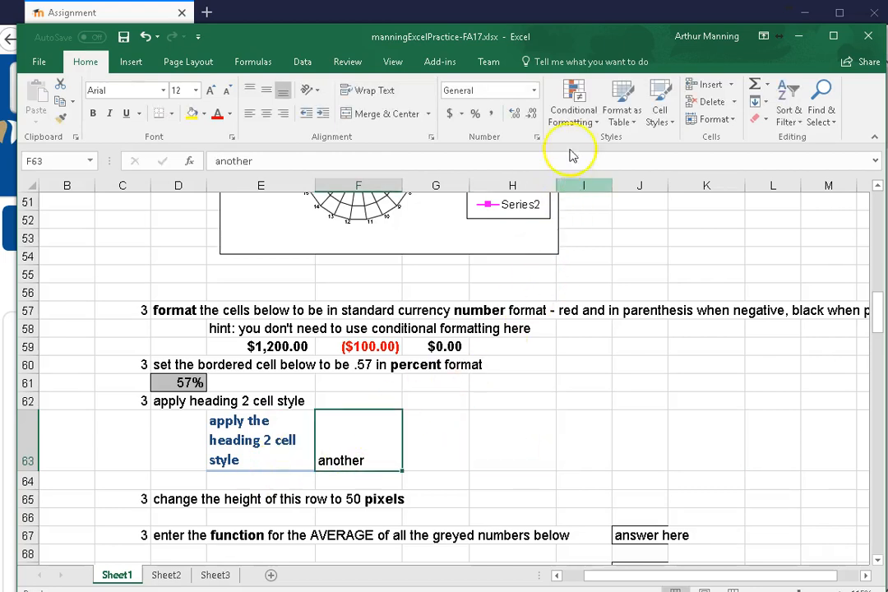
{"action": "left_click", "coordinate": [666, 97]}
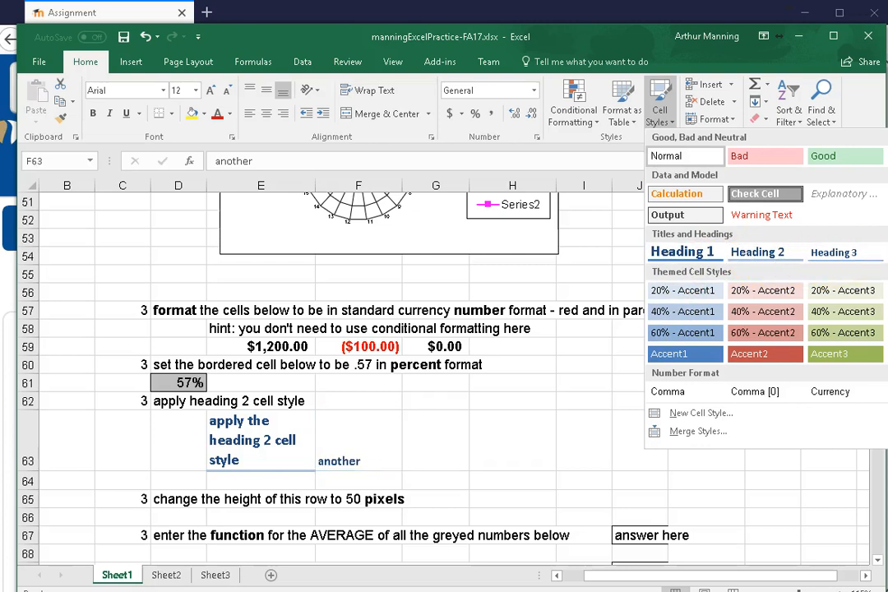
{"action": "left_click", "coordinate": [777, 253]}
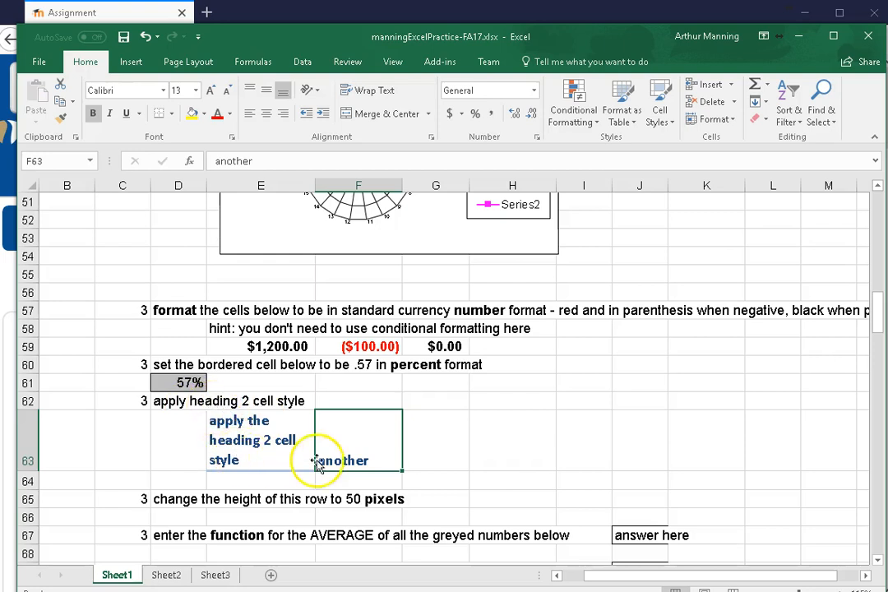
Increase the height of row 65 by moving its lower boundary
{"action": "scroll", "coordinate": [327, 462], "scroll_direction": "down", "scroll_amount": 1}
{"action": "scroll", "coordinate": [326, 462], "scroll_direction": "down", "scroll_amount": 2}
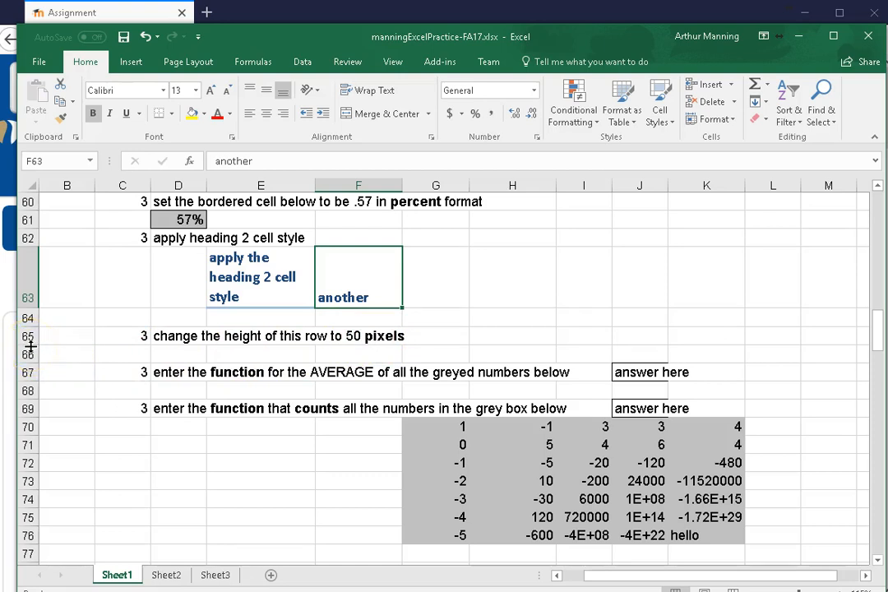
{"action": "left_click_drag", "start_coordinate": [29, 345], "coordinate": [37, 384]}
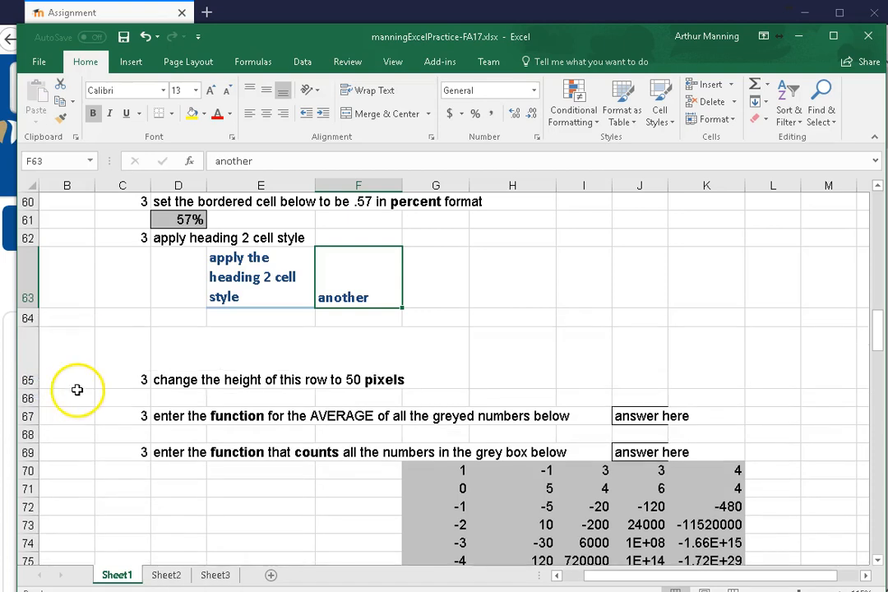
Set the row height of row 65 to exactly 50
{"action": "right_click", "coordinate": [29, 356]}
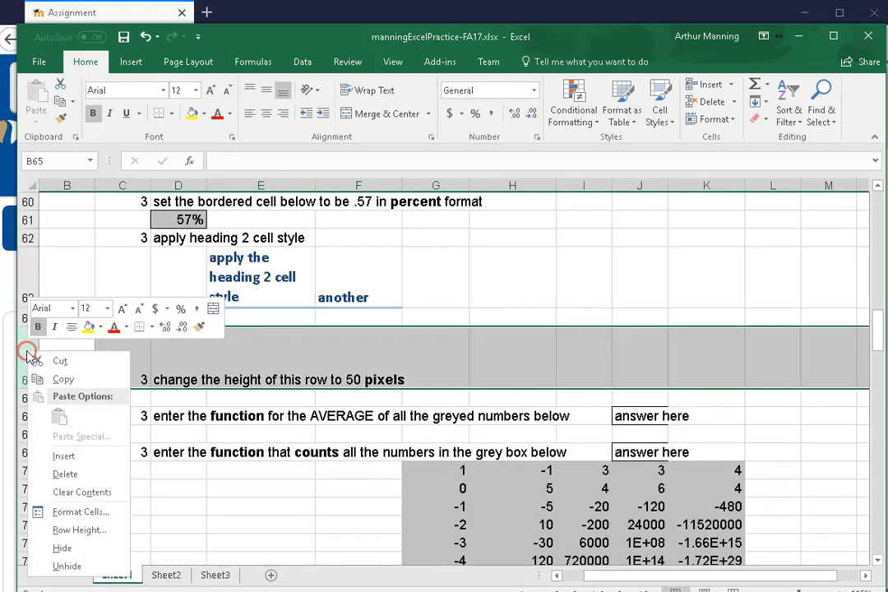
{"action": "left_click", "coordinate": [74, 531]}
{"action": "left_click", "coordinate": [108, 522]}
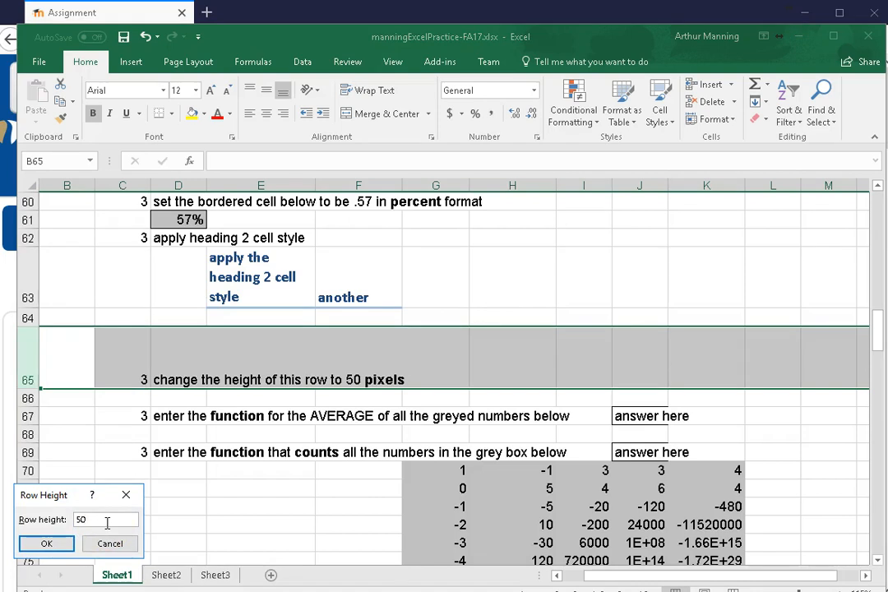
{"action": "type", "text": "50"}
{"action": "key", "text": "Return"}
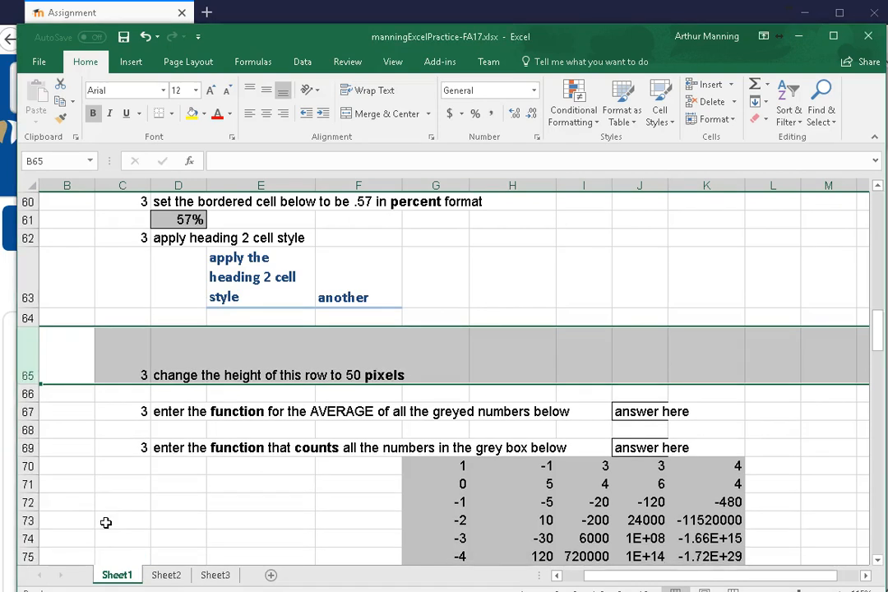
Check the row height value stored for row 65 without changing it
{"action": "right_click", "coordinate": [34, 354]}
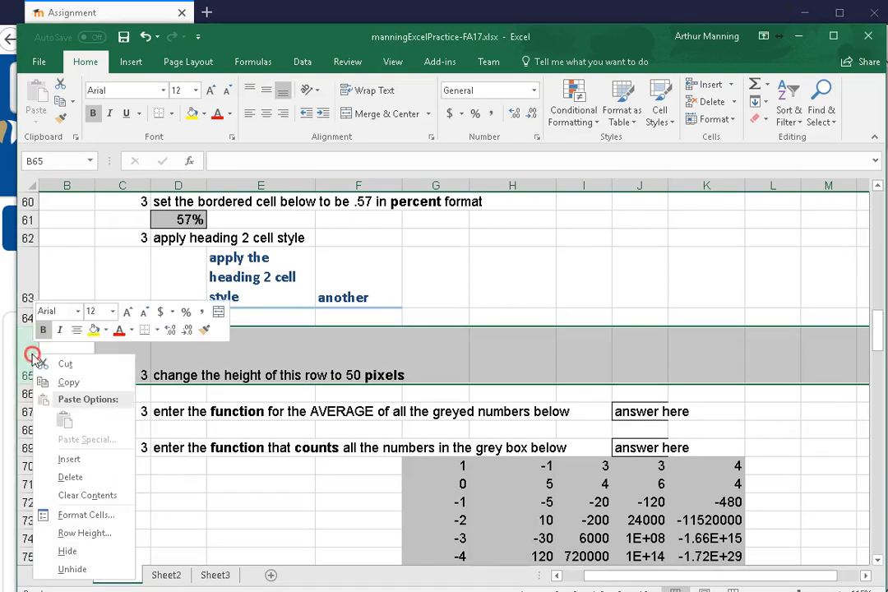
{"action": "left_click", "coordinate": [71, 533]}
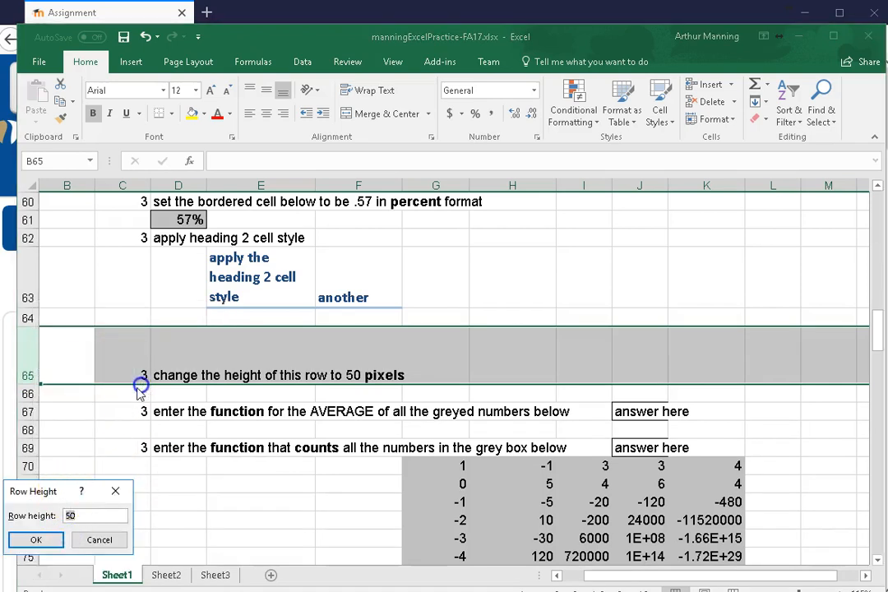
{"action": "left_click", "coordinate": [98, 539]}
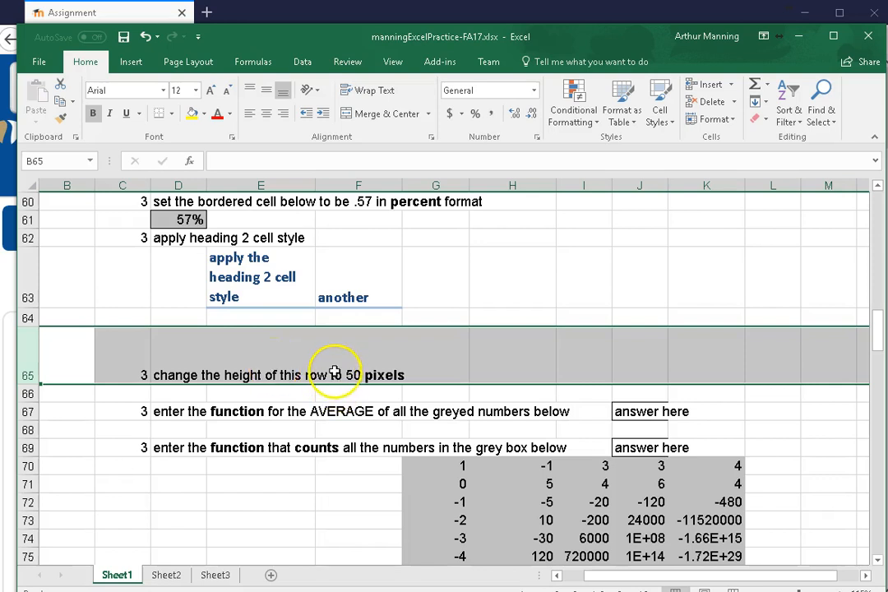
{"action": "right_click", "coordinate": [24, 358]}
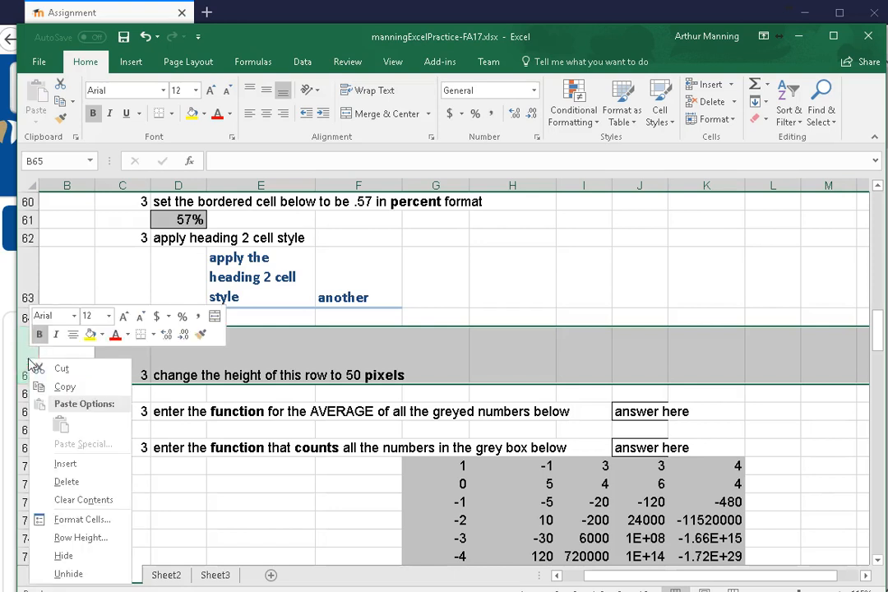
{"action": "left_click", "coordinate": [185, 507]}
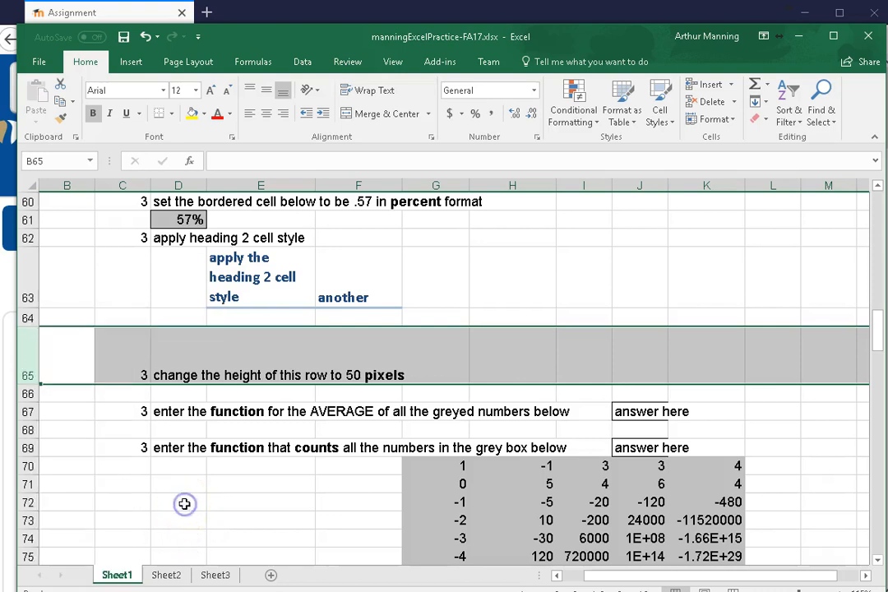
{"action": "left_click", "coordinate": [184, 504]}
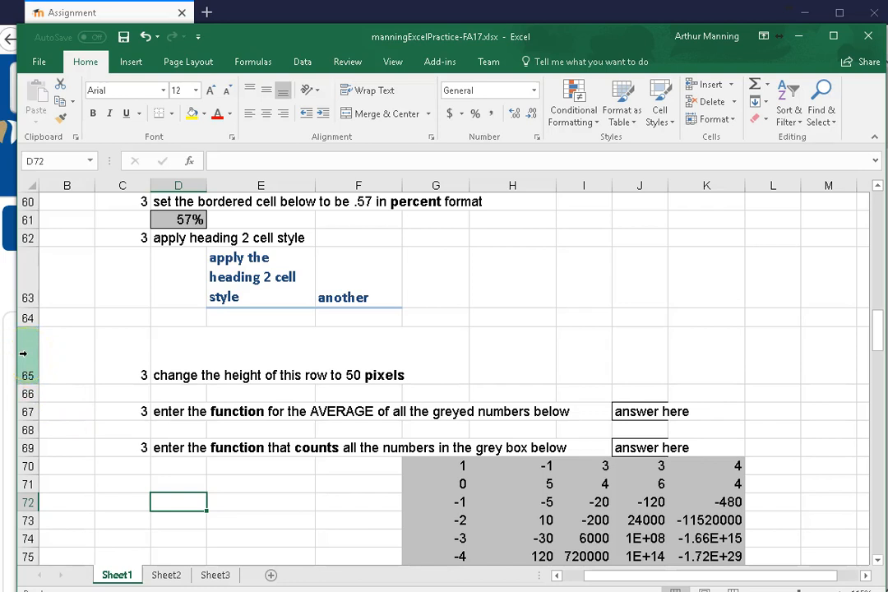
{"action": "right_click", "coordinate": [23, 353]}
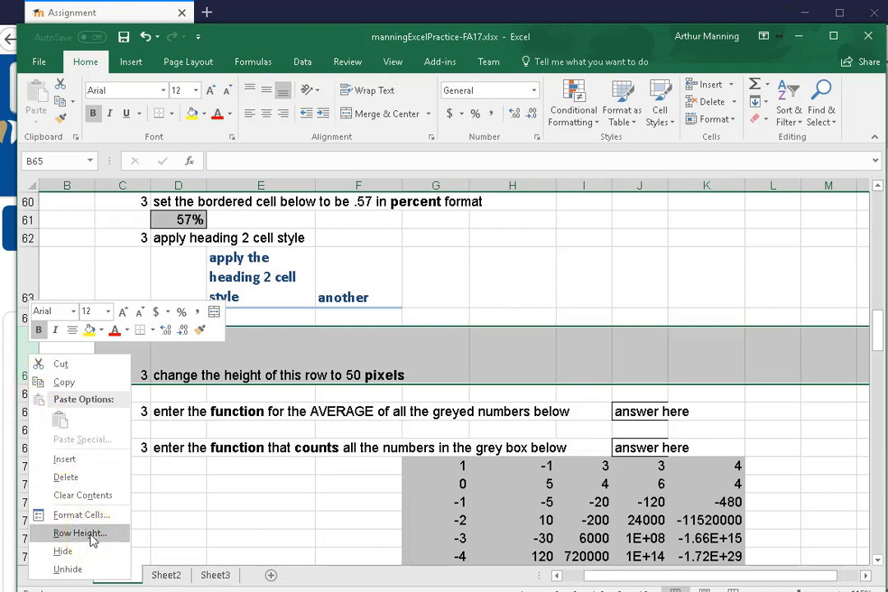
{"action": "left_click", "coordinate": [234, 510]}
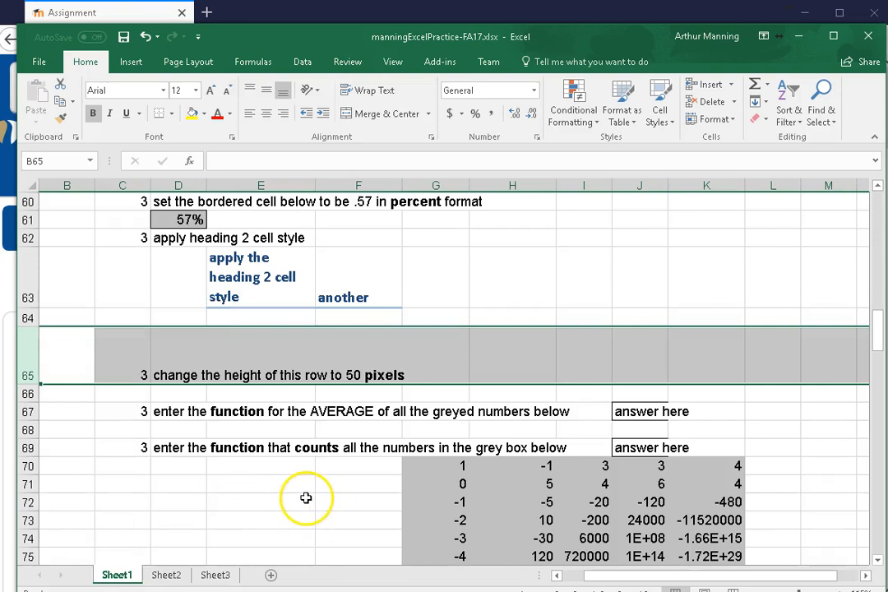
Enter the AVERAGE function over the grey range G70:K76 in cell J67
{"action": "scroll", "coordinate": [306, 497], "scroll_direction": "down", "scroll_amount": 1}
{"action": "scroll", "coordinate": [306, 497], "scroll_direction": "down", "scroll_amount": 1}
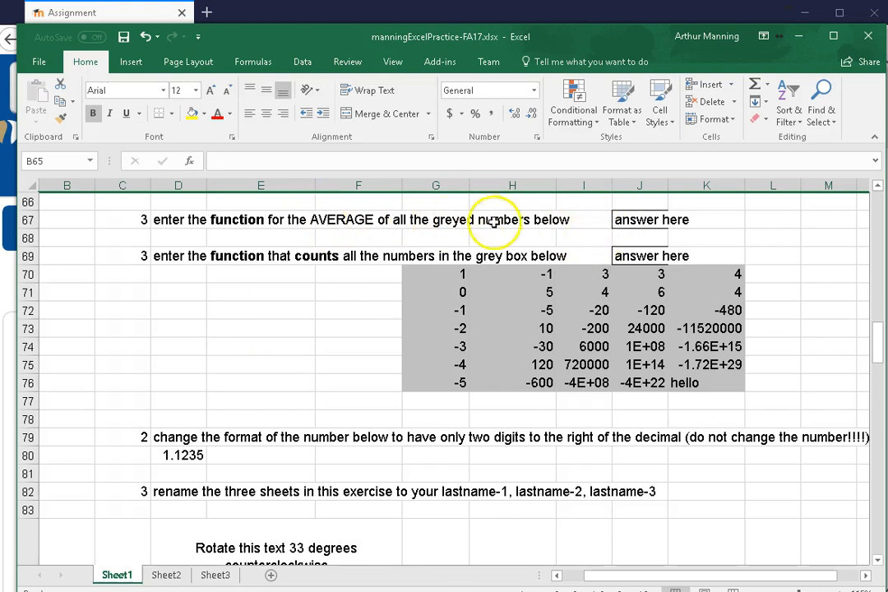
{"action": "left_click", "coordinate": [640, 220]}
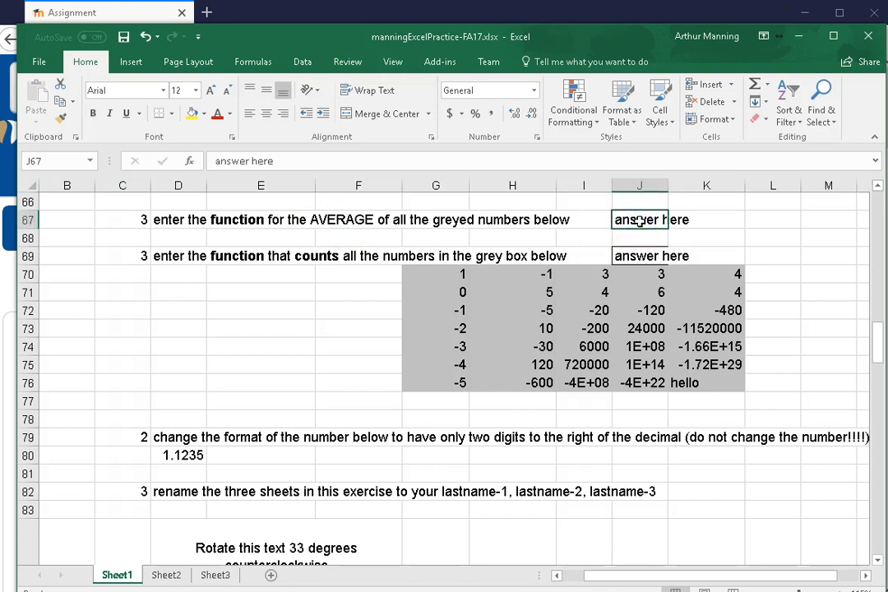
{"action": "type", "text": "=a"}
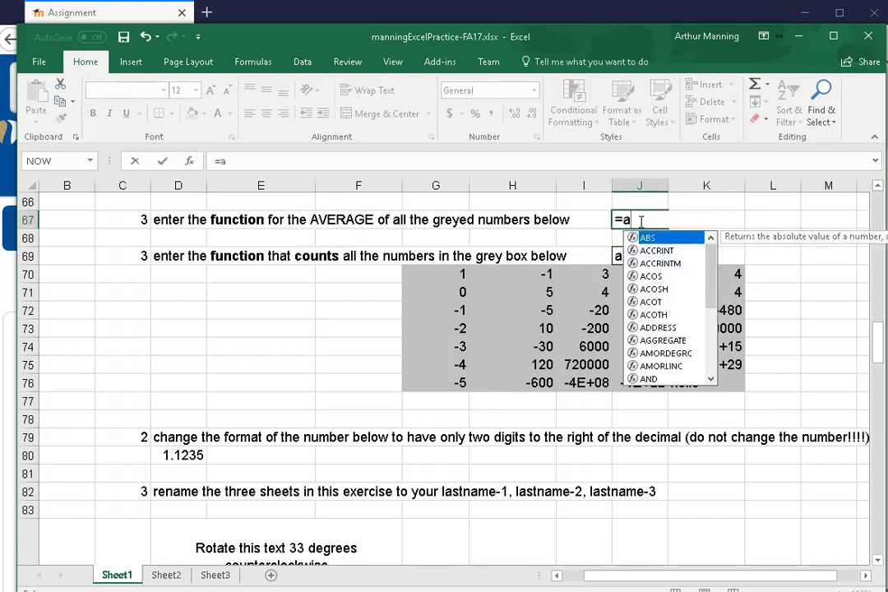
{"action": "type", "text": "ve"}
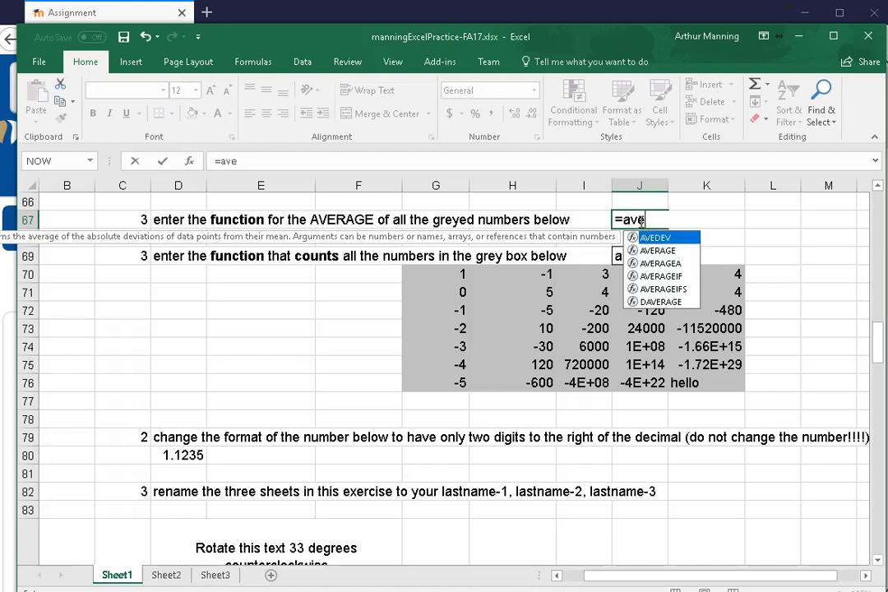
{"action": "left_click", "coordinate": [663, 254]}
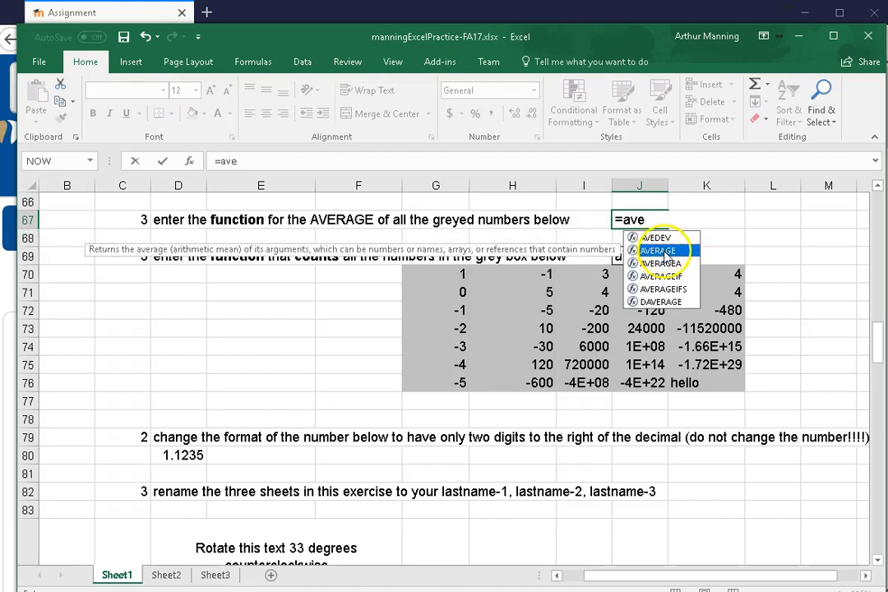
{"action": "double_click", "coordinate": [658, 251]}
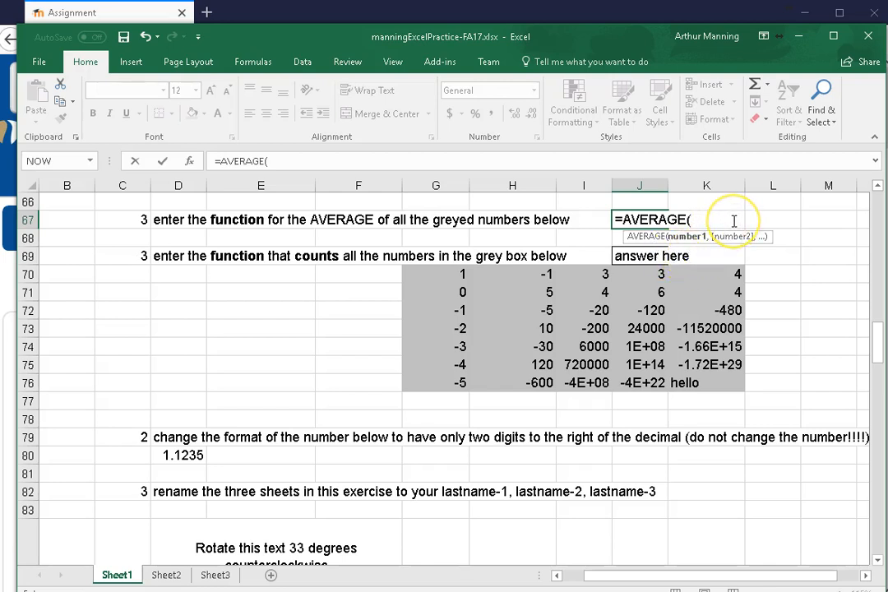
{"action": "left_click_drag", "start_coordinate": [432, 277], "coordinate": [739, 386]}
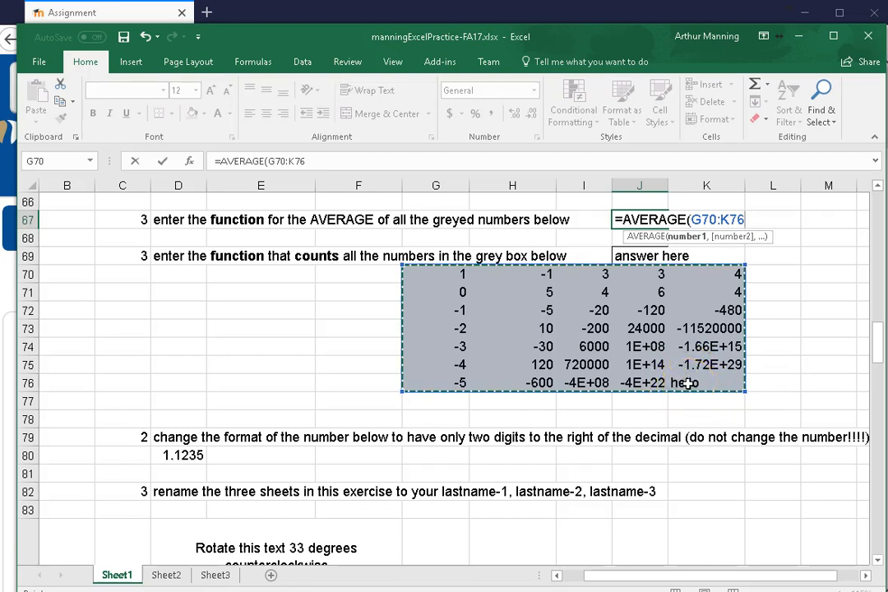
{"action": "key", "text": "Return"}
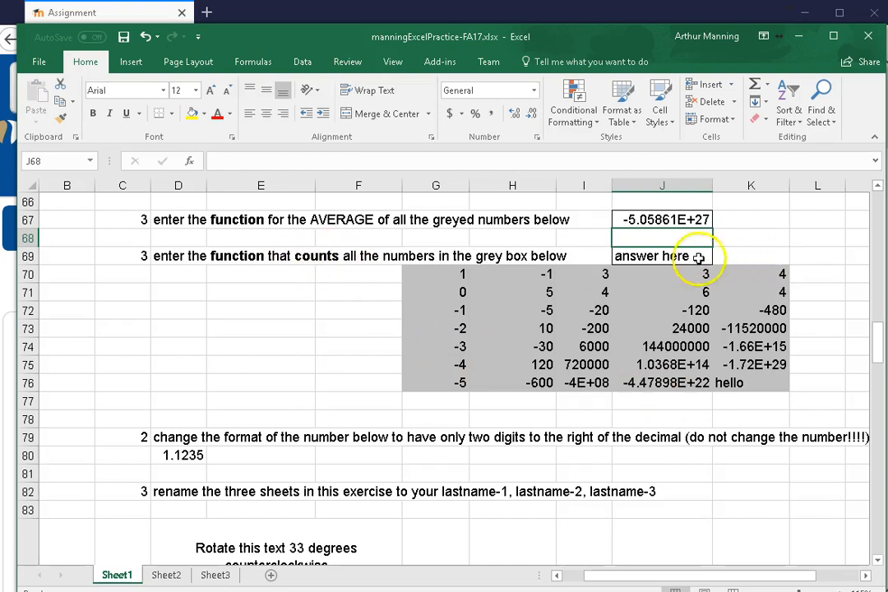
Enter the COUNT function over the grey range G70:K76 in cell J69
{"action": "left_click", "coordinate": [670, 255]}
{"action": "type", "text": "="}
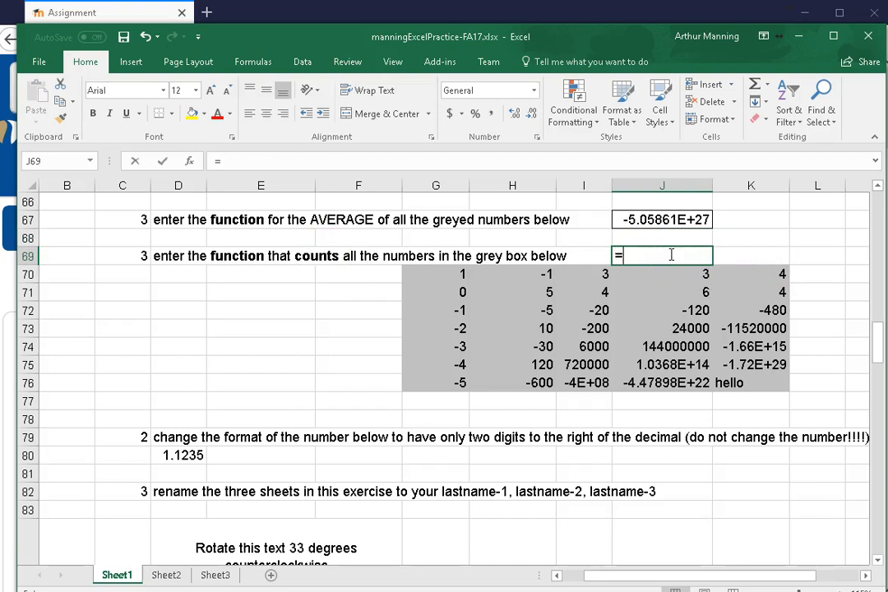
{"action": "type", "text": "coun"}
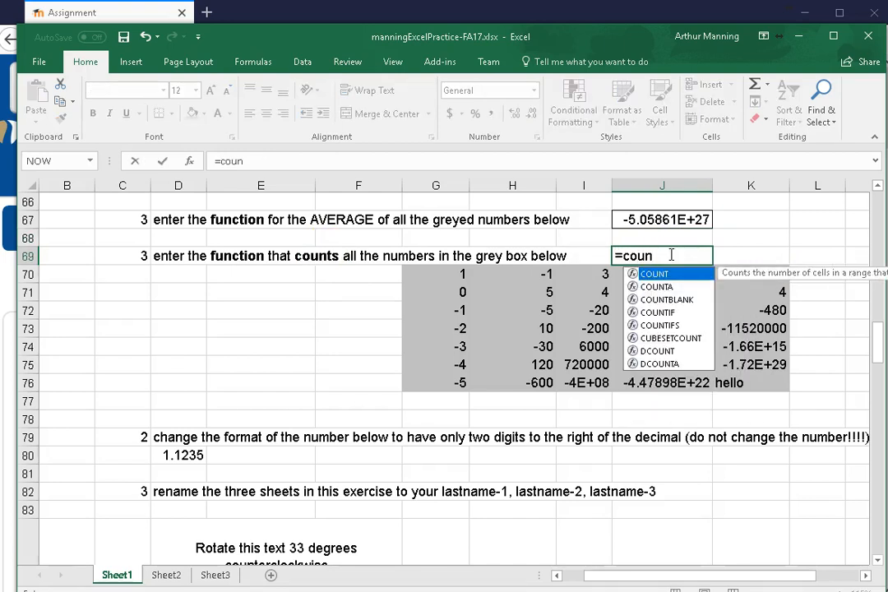
{"action": "double_click", "coordinate": [637, 274]}
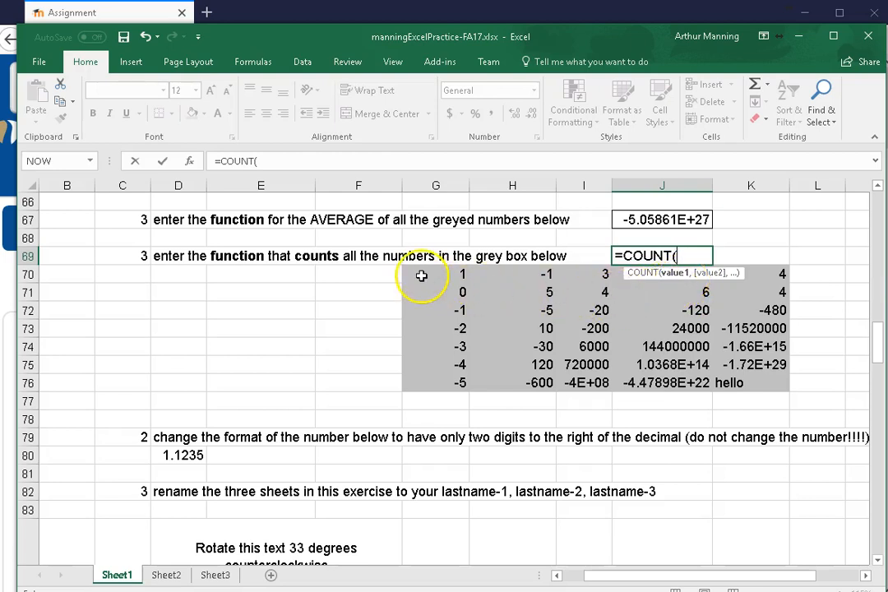
{"action": "left_click_drag", "start_coordinate": [424, 274], "coordinate": [761, 384]}
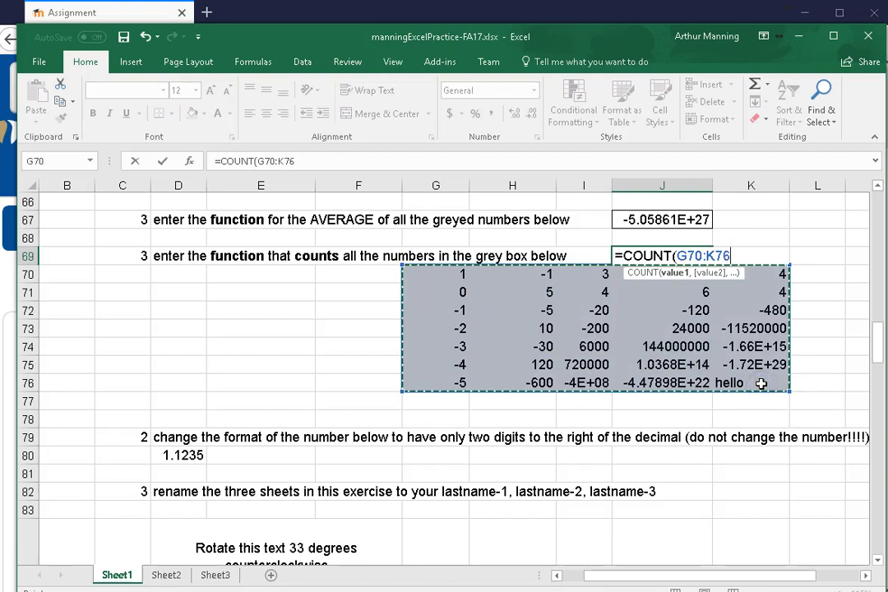
{"action": "key", "text": "Return"}
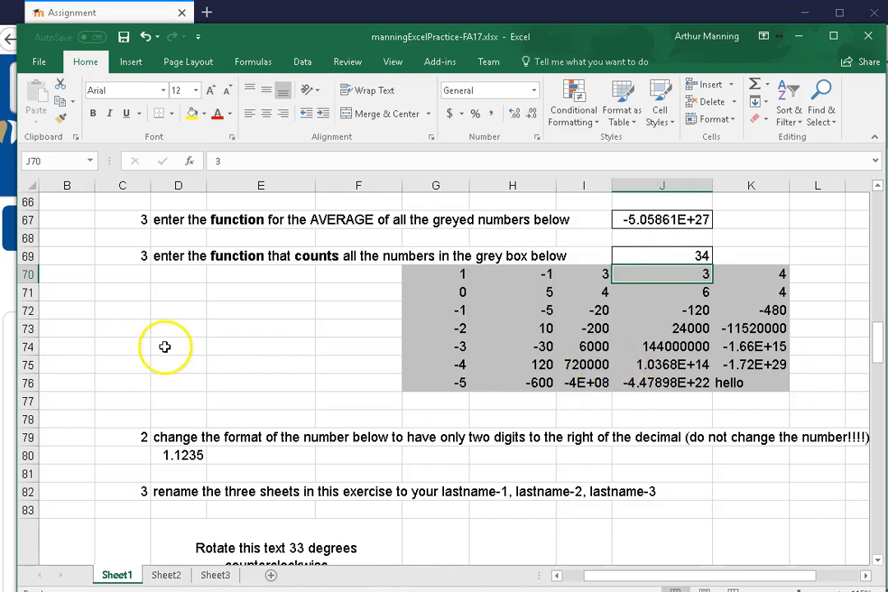
Format the number in cell D80 to show two decimal places, leaving its stored value intact
{"action": "scroll", "coordinate": [337, 362], "scroll_direction": "down", "scroll_amount": 2}
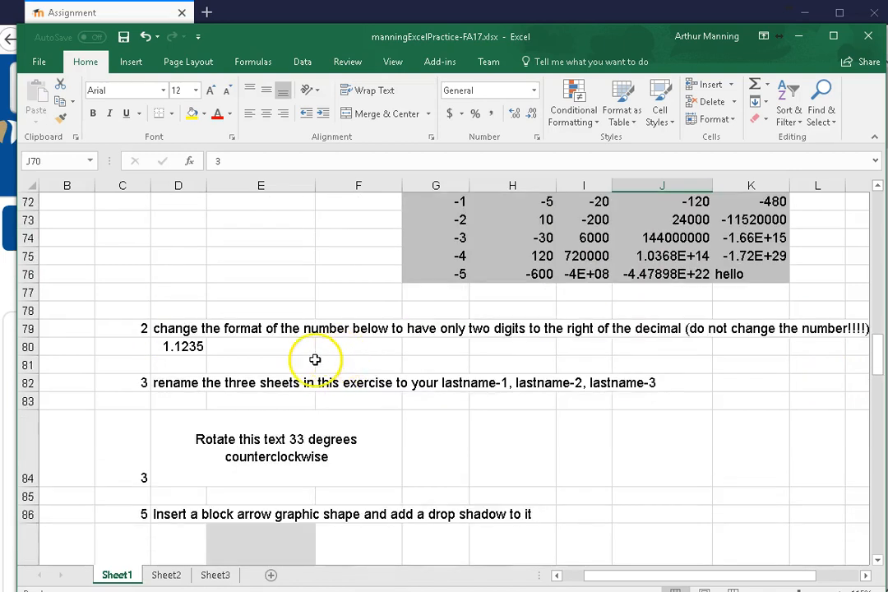
{"action": "scroll", "coordinate": [315, 358], "scroll_direction": "down", "scroll_amount": 1}
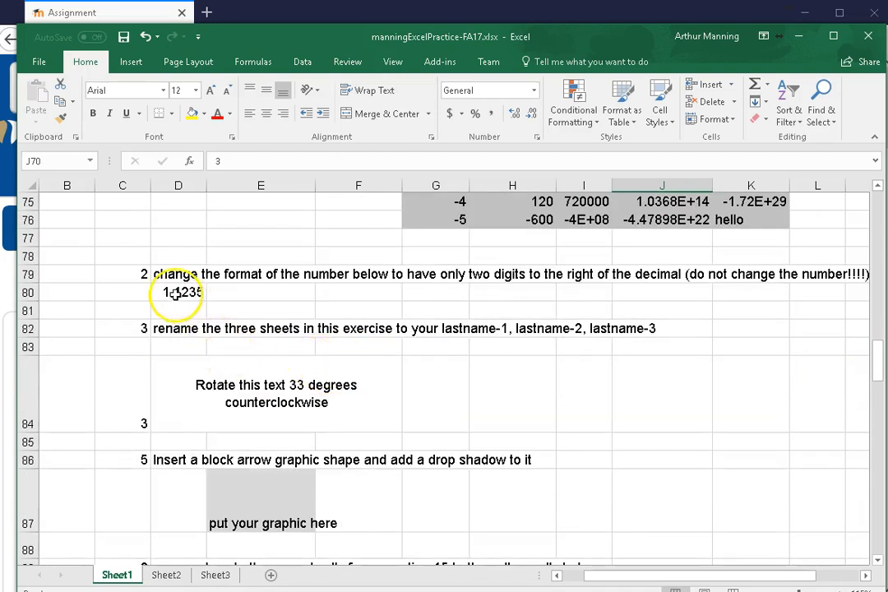
{"action": "scroll", "coordinate": [354, 273], "scroll_direction": "up", "scroll_amount": 1}
{"action": "scroll", "coordinate": [353, 272], "scroll_direction": "up", "scroll_amount": 2}
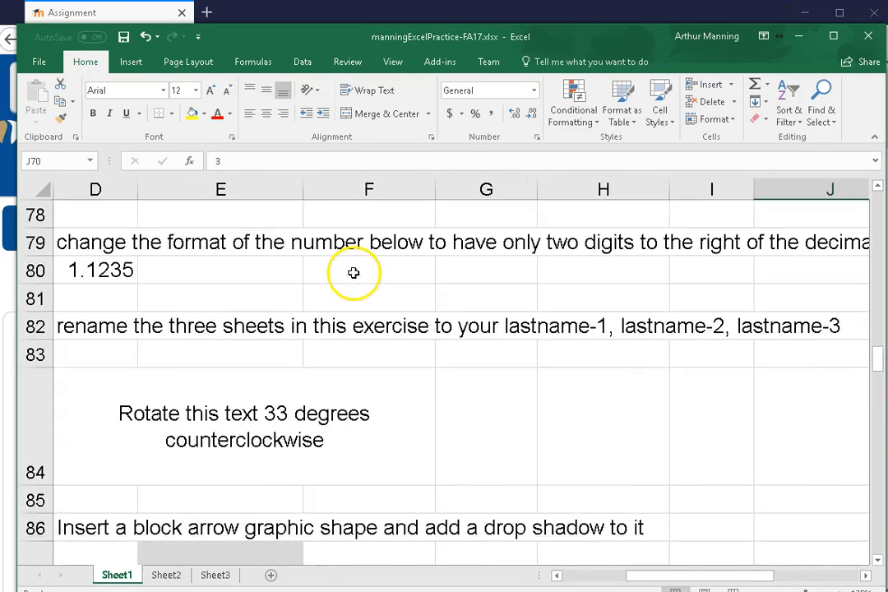
{"action": "scroll", "coordinate": [349, 271], "scroll_direction": "down", "scroll_amount": 1}
{"action": "left_click", "coordinate": [105, 288]}
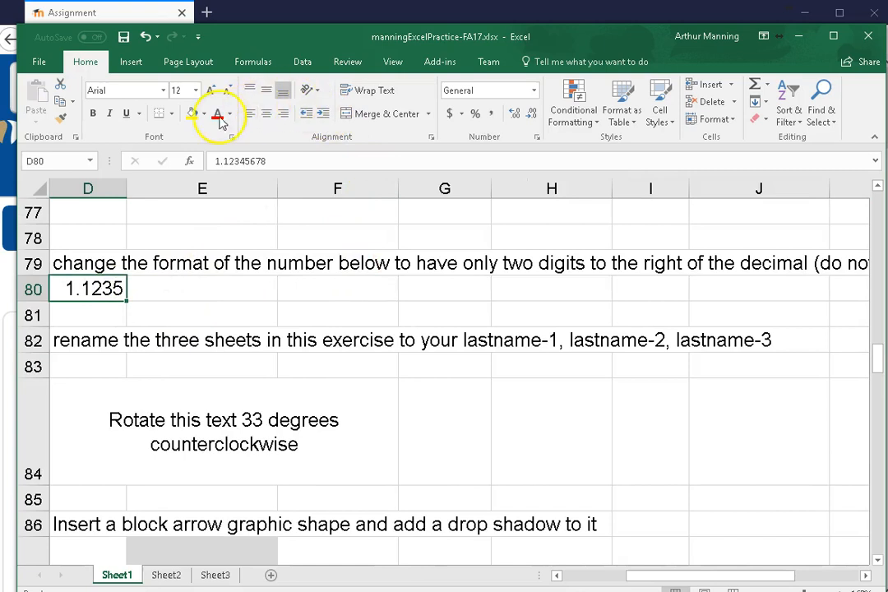
{"action": "left_click", "coordinate": [513, 116]}
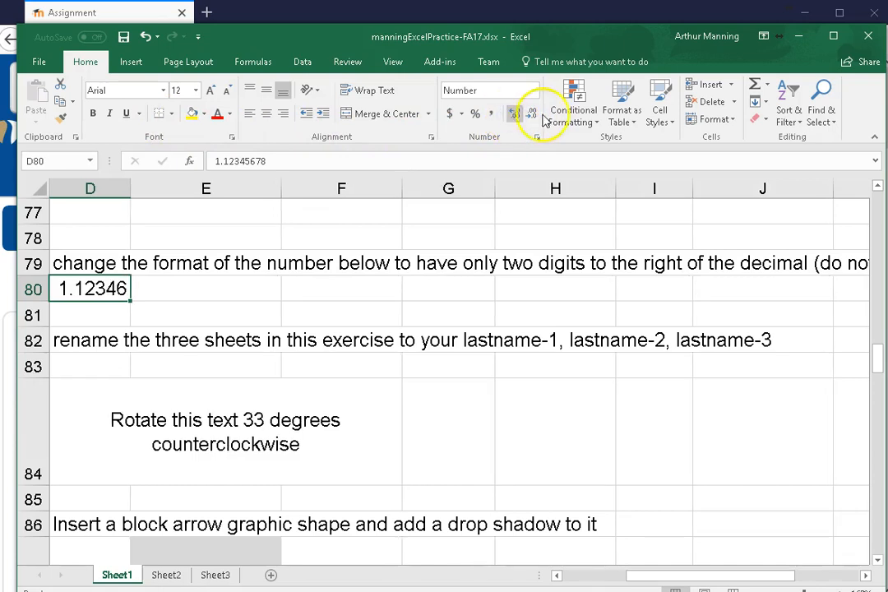
{"action": "left_click", "coordinate": [534, 114]}
{"action": "left_click", "coordinate": [533, 113]}
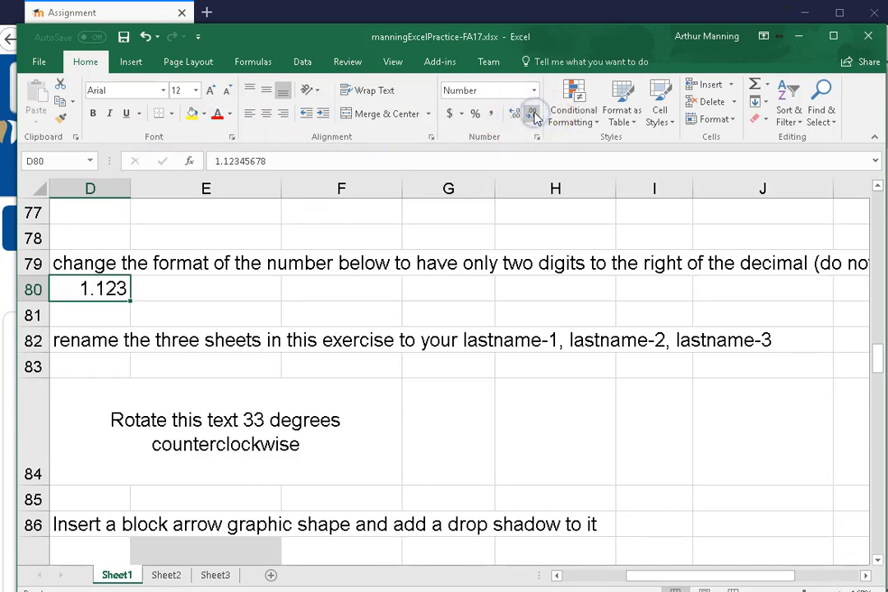
{"action": "left_click", "coordinate": [534, 113]}
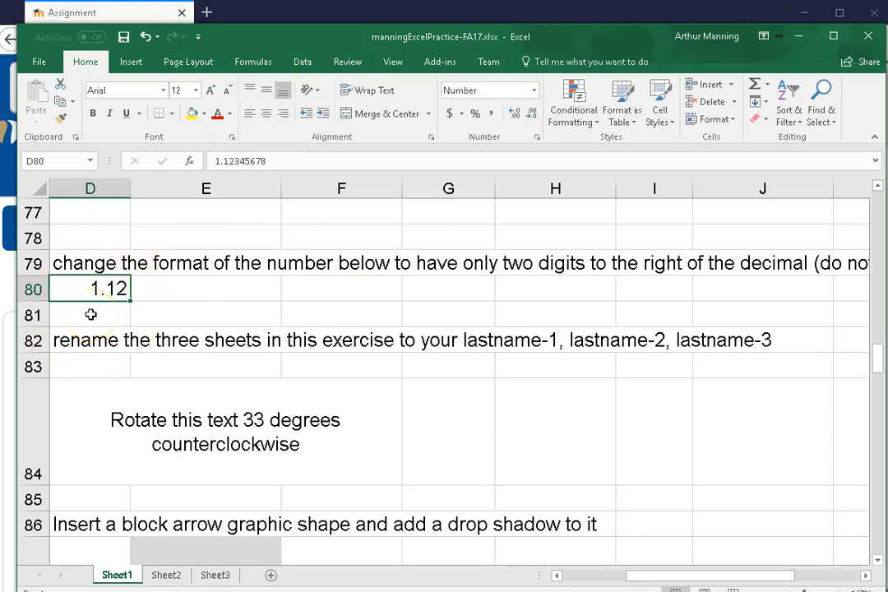
Rename Sheet1 and Sheet2 to the owner's last name followed directly by 1 and 2
{"action": "left_click", "coordinate": [123, 368]}
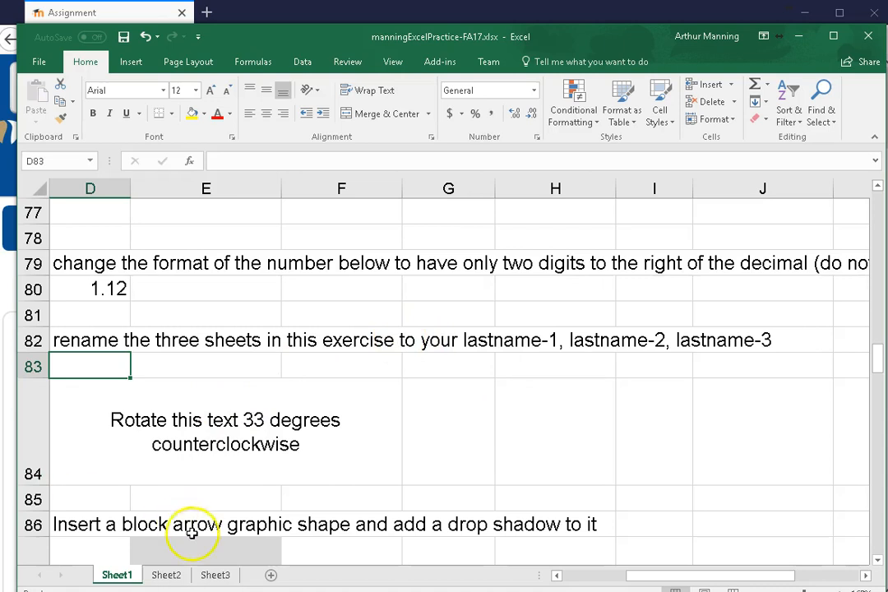
{"action": "double_click", "coordinate": [119, 575]}
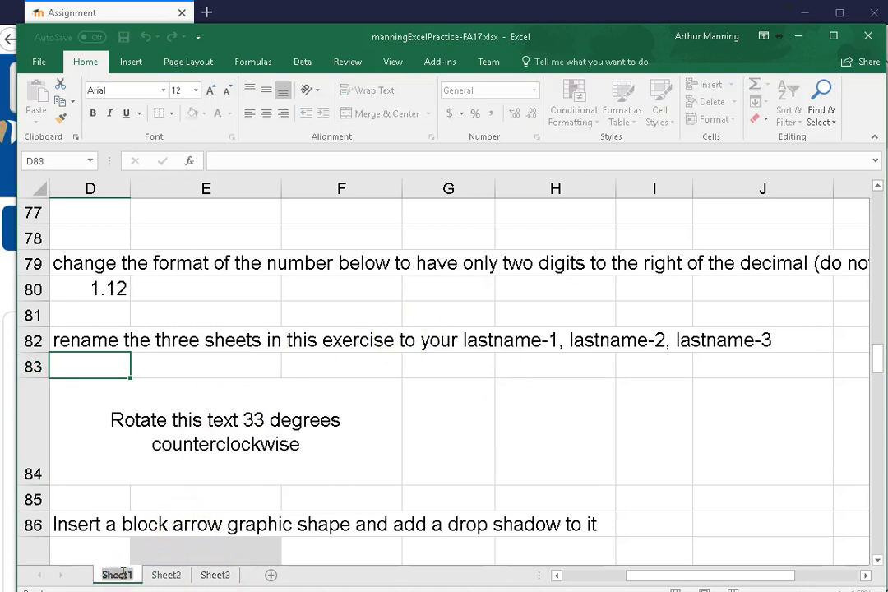
{"action": "type", "text": "Manning"}
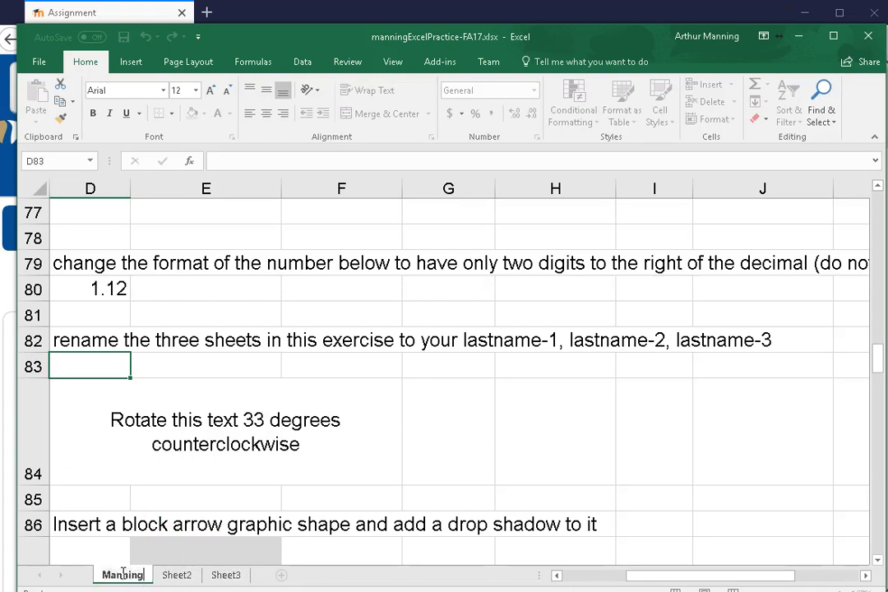
{"action": "type", "text": "1"}
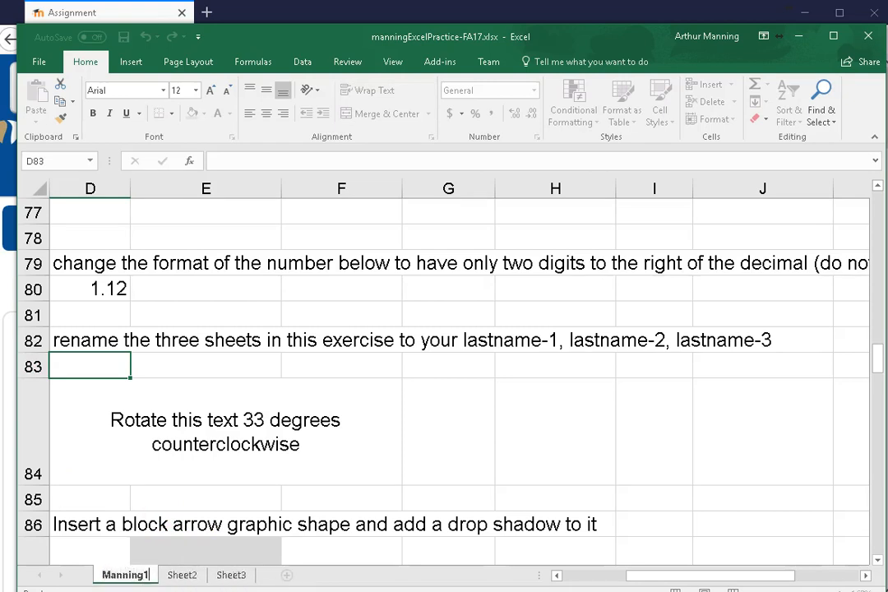
{"action": "left_click", "coordinate": [184, 576]}
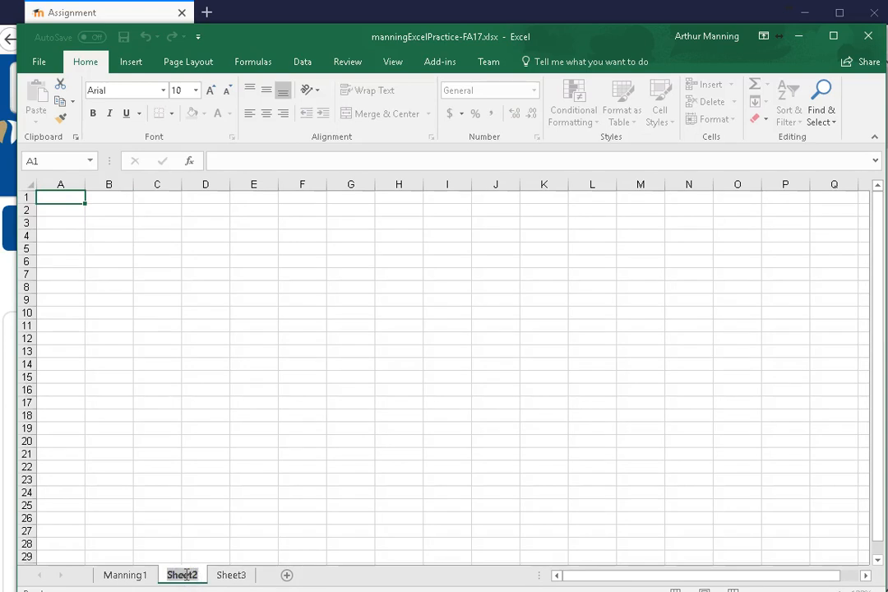
{"action": "type", "text": "Manning"}
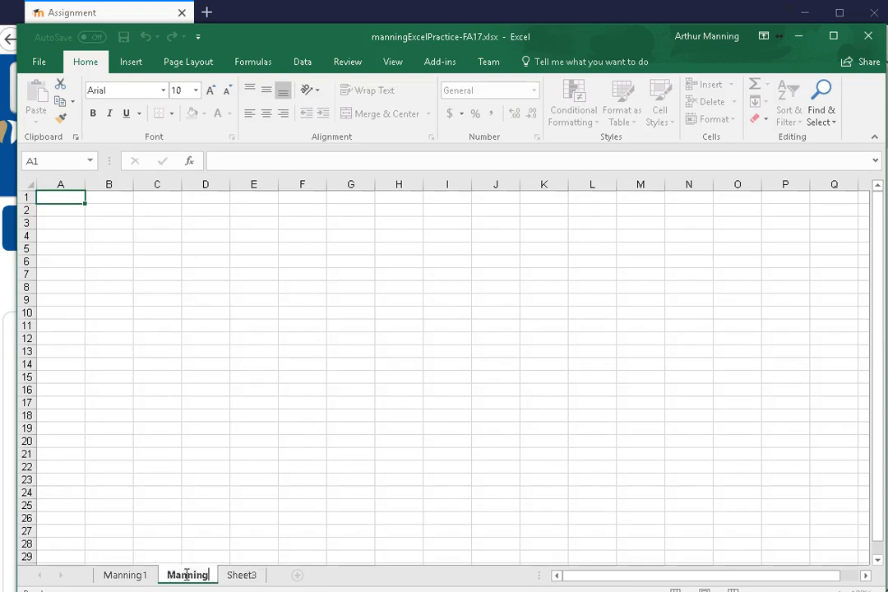
{"action": "left_click", "coordinate": [217, 573]}
{"action": "type", "text": "2"}
Rename Sheet3 to the owner's last name followed by 3, and return to the first sheet
{"action": "double_click", "coordinate": [244, 574]}
{"action": "type", "text": "Manning"}
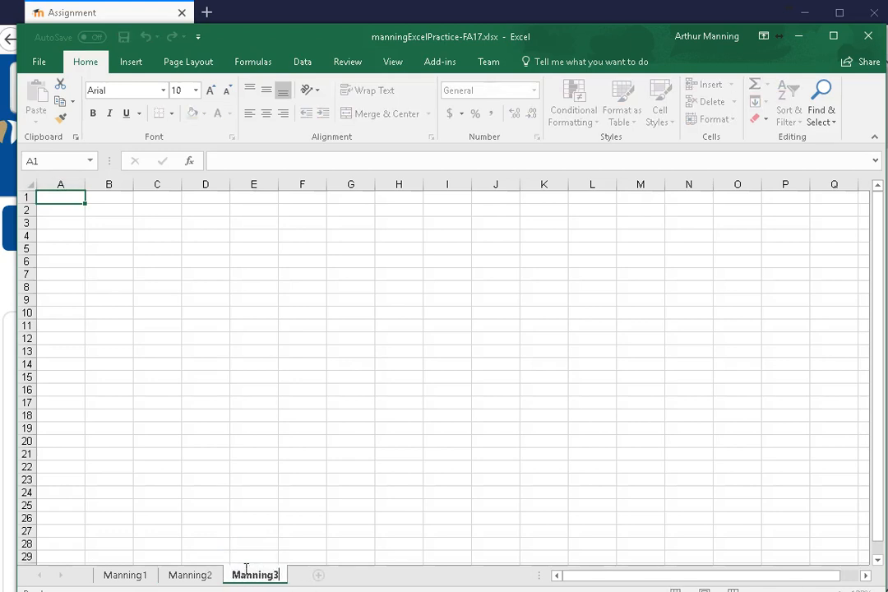
{"action": "type", "text": "3"}
{"action": "left_click", "coordinate": [252, 573]}
{"action": "left_click", "coordinate": [123, 575]}
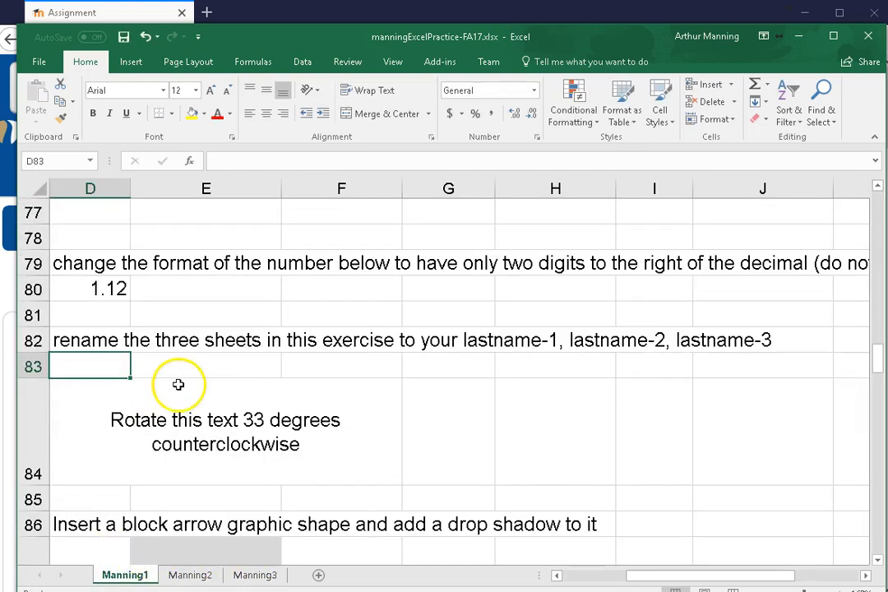
Insert a hyphen between the last name and the number in all three sheet names, and return to the first sheet
{"action": "double_click", "coordinate": [141, 576]}
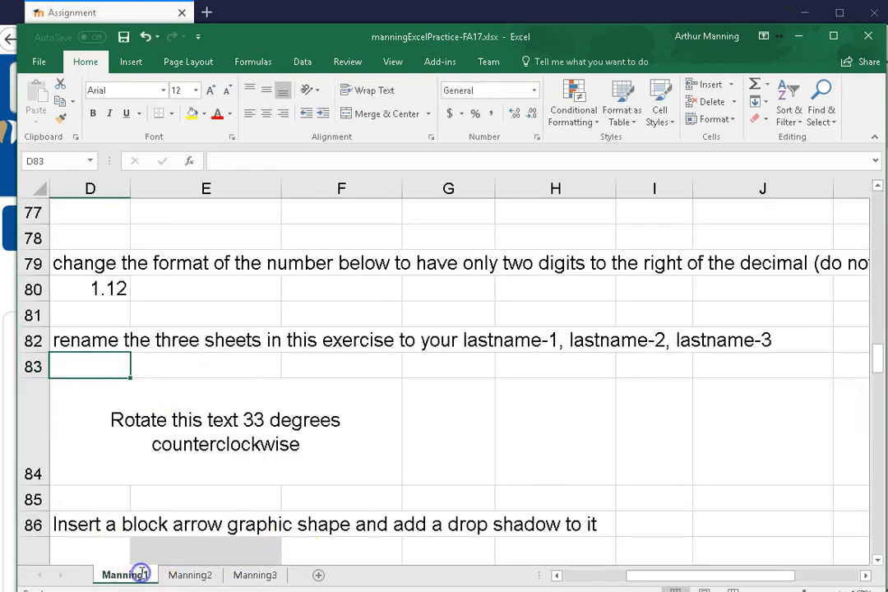
{"action": "left_click", "coordinate": [143, 575]}
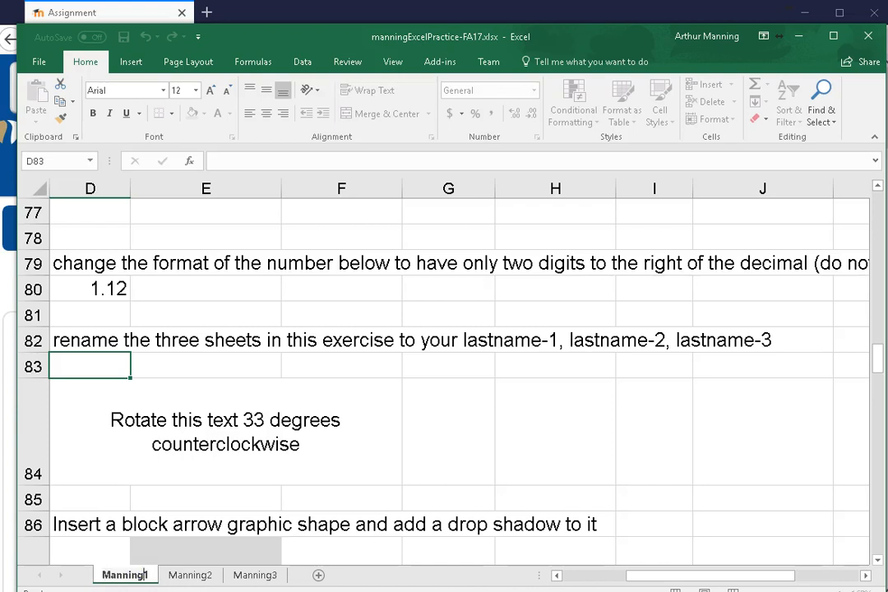
{"action": "type", "text": "-"}
{"action": "left_click", "coordinate": [197, 575]}
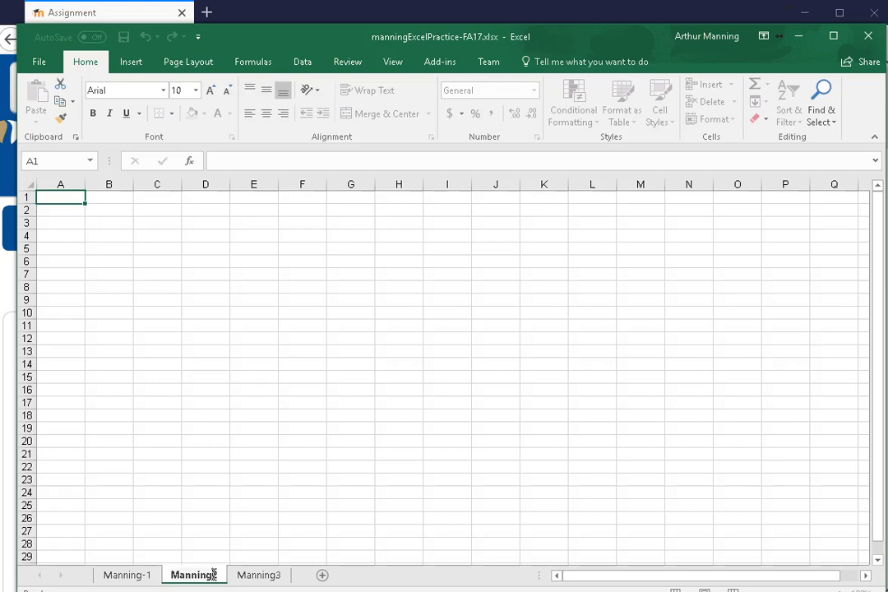
{"action": "type", "text": "-"}
{"action": "double_click", "coordinate": [251, 575]}
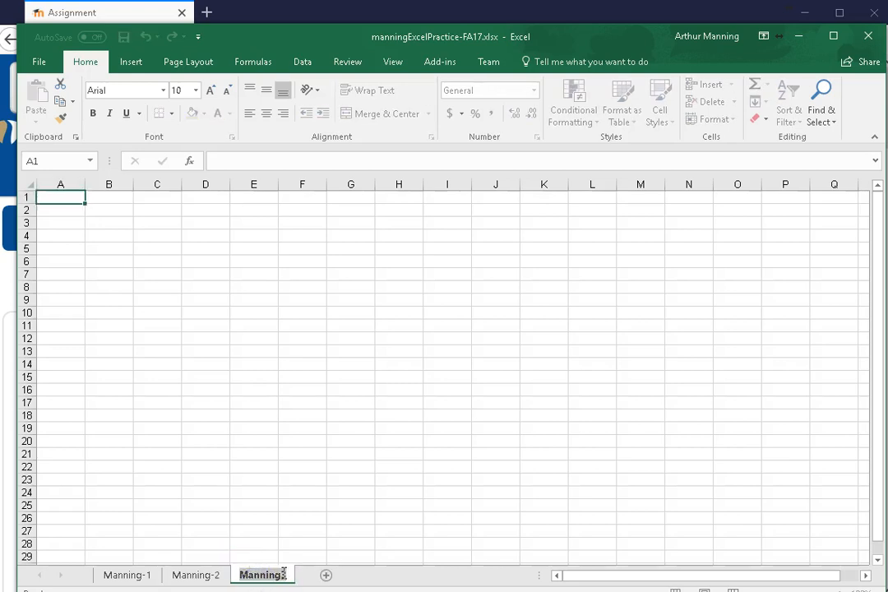
{"action": "left_click", "coordinate": [281, 574]}
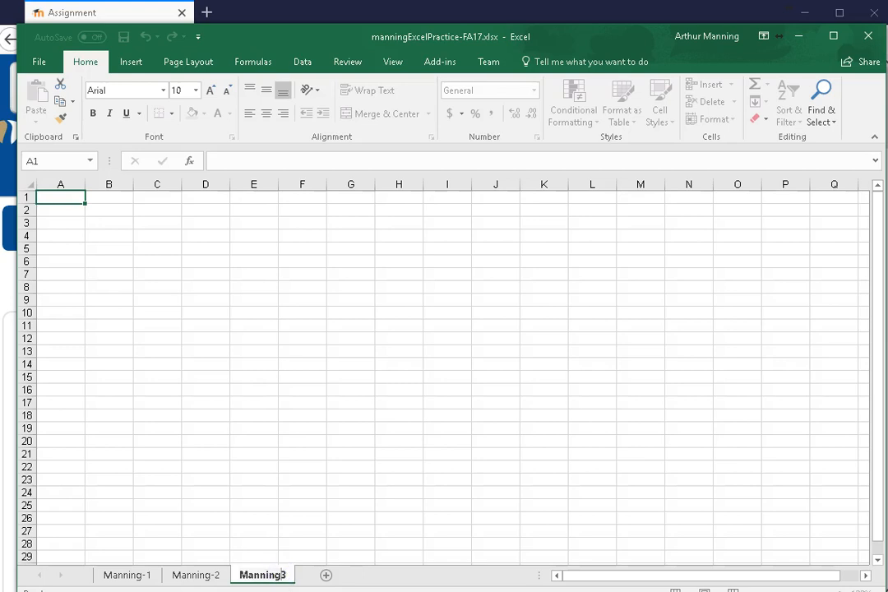
{"action": "left_click", "coordinate": [136, 575]}
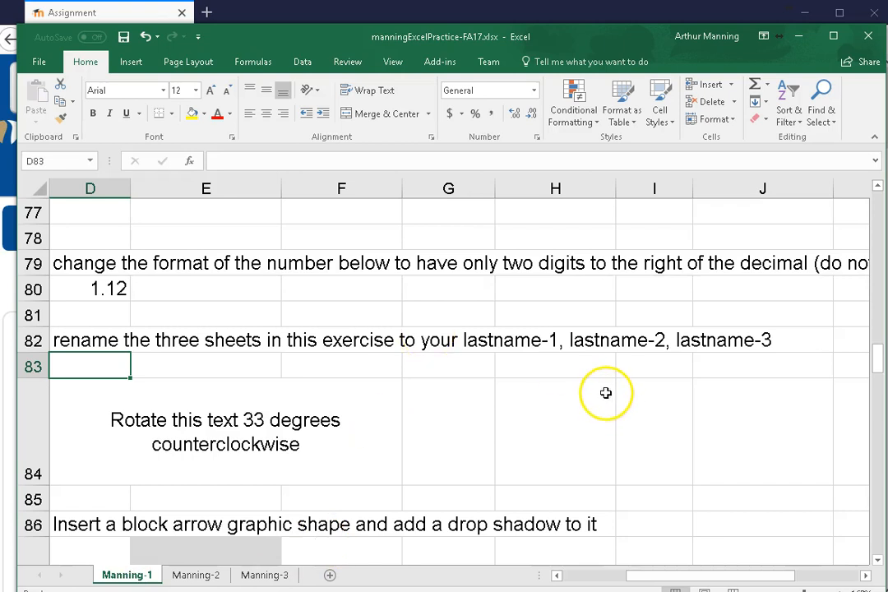
Apply the Angle Counterclockwise orientation to the text in merged cell D84
{"action": "scroll", "coordinate": [607, 395], "scroll_direction": "down", "scroll_amount": 1}
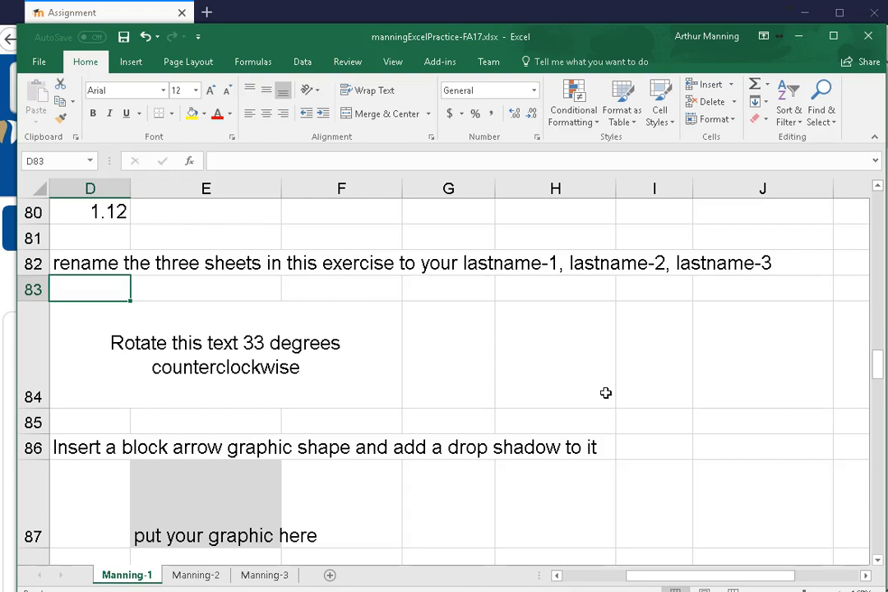
{"action": "left_click", "coordinate": [165, 360]}
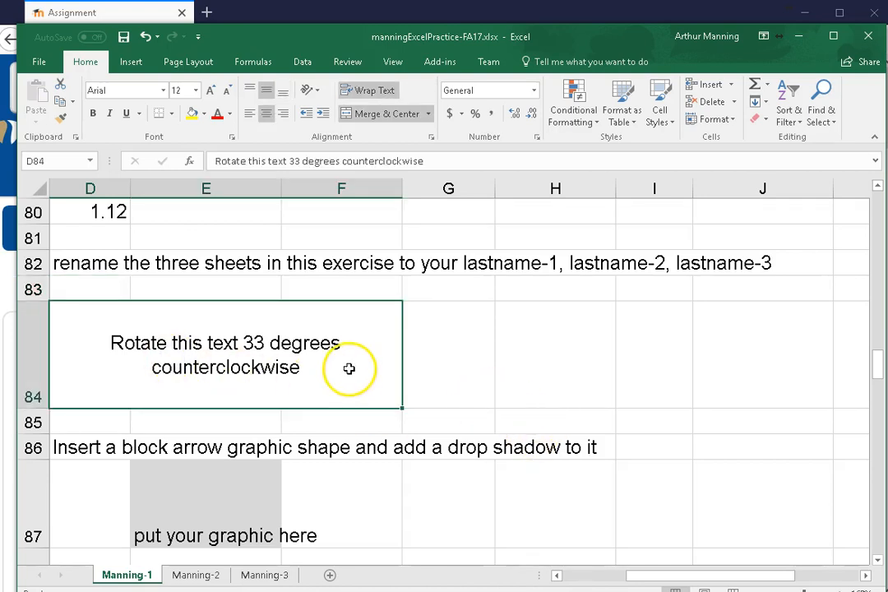
{"action": "scroll", "coordinate": [347, 372], "scroll_direction": "down", "scroll_amount": 1, "text": "ctrl"}
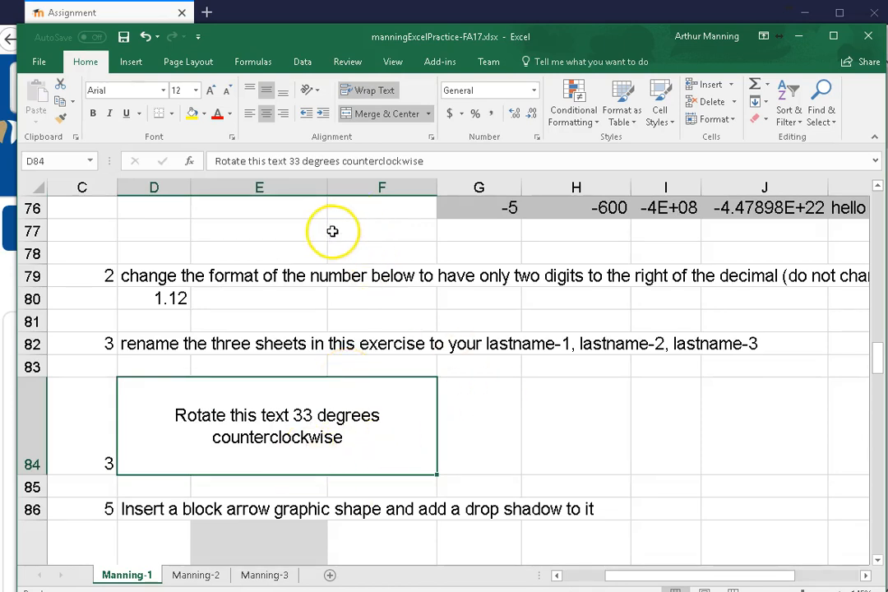
{"action": "left_click", "coordinate": [320, 92]}
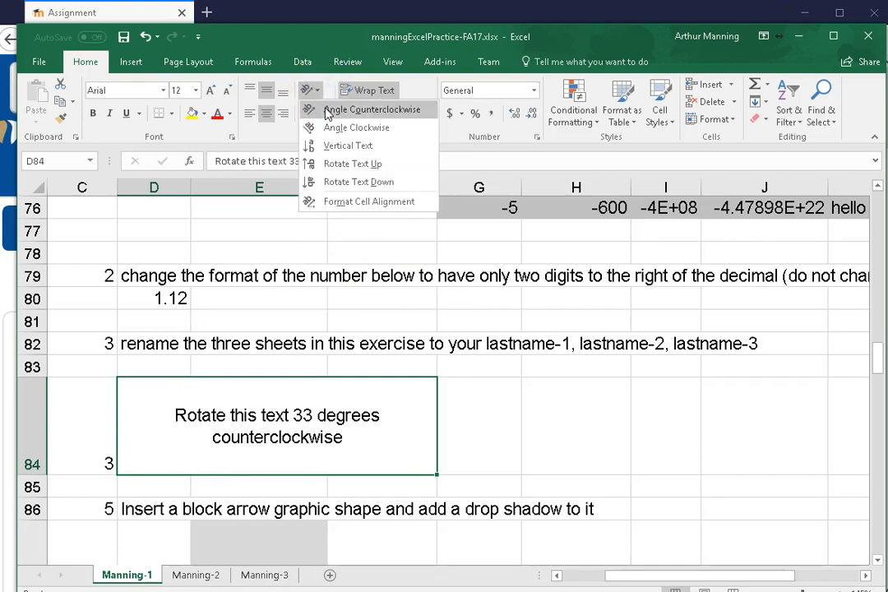
{"action": "left_click", "coordinate": [327, 110]}
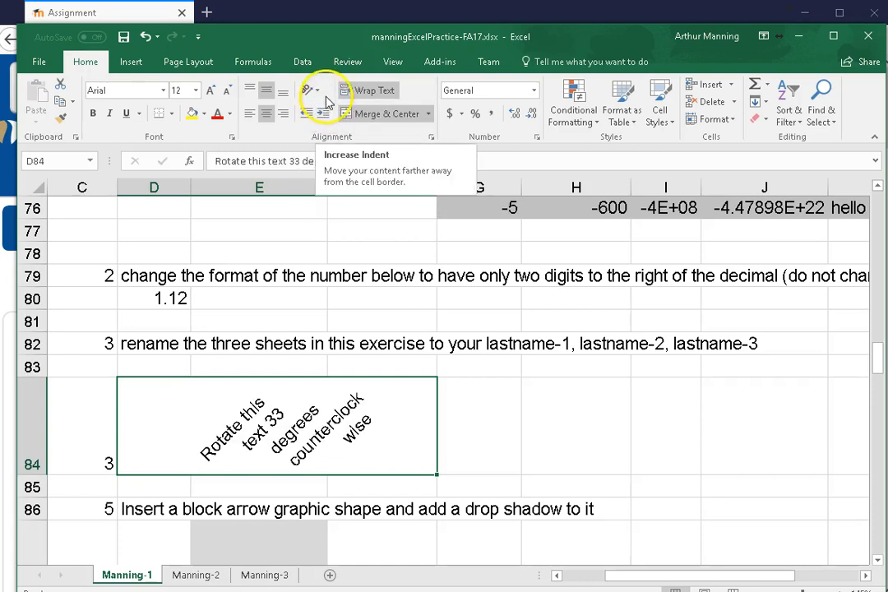
{"action": "left_click", "coordinate": [317, 92]}
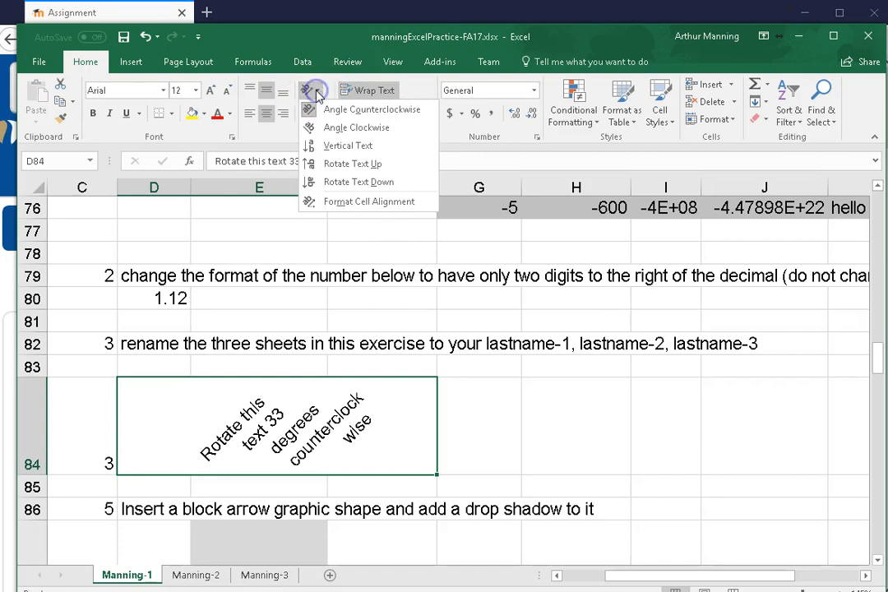
{"action": "left_click", "coordinate": [351, 204]}
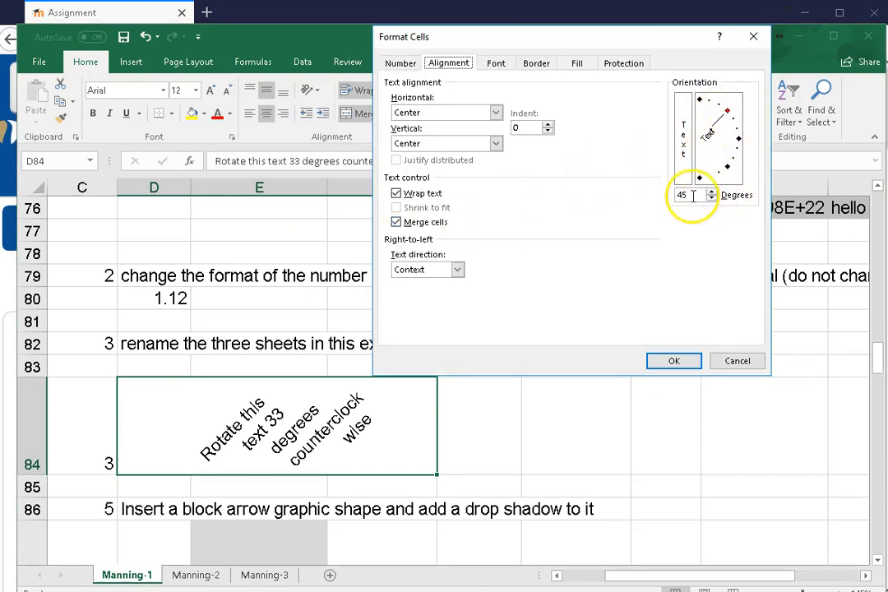
{"action": "left_click_drag", "start_coordinate": [693, 195], "coordinate": [682, 194]}
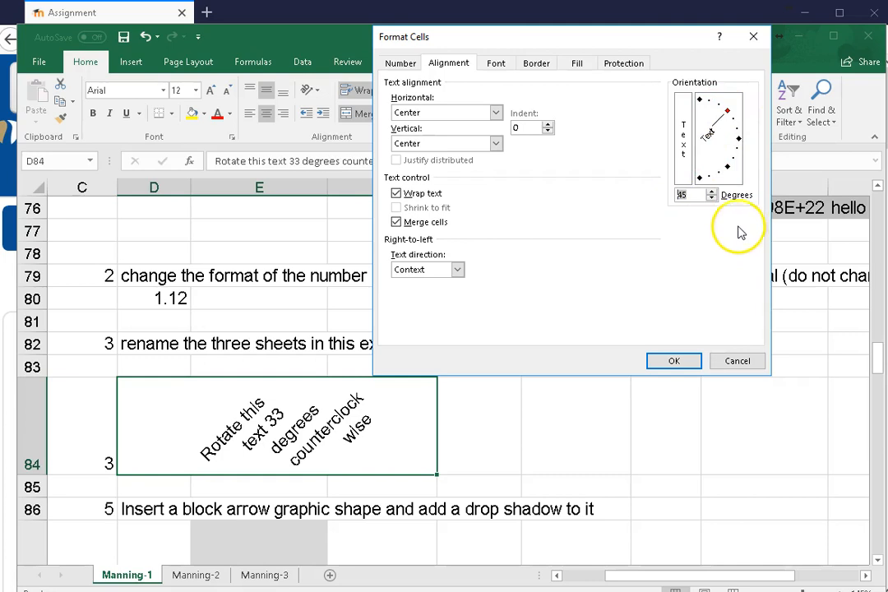
{"action": "type", "text": "33"}
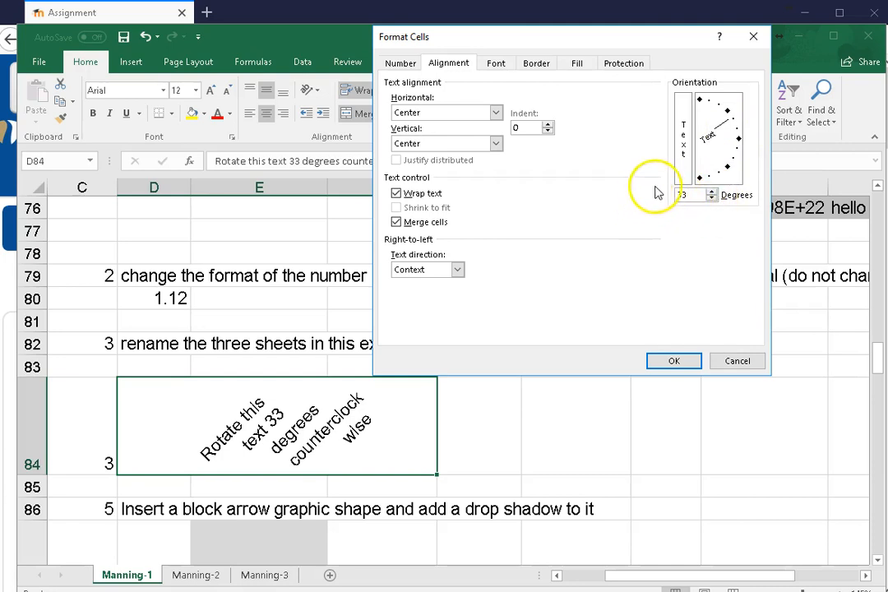
{"action": "left_click", "coordinate": [727, 362]}
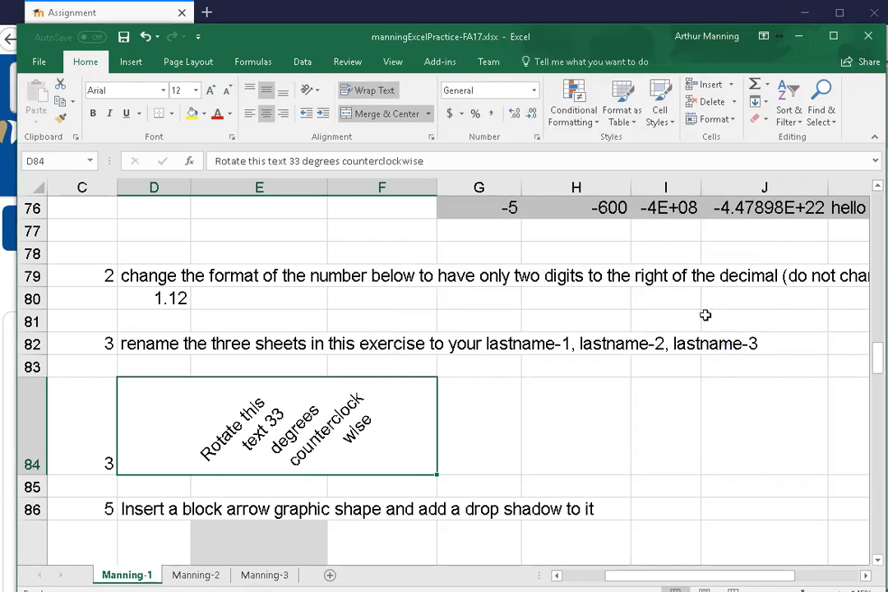
Set the text orientation of merged cell D84 to 33 degrees
{"action": "left_click", "coordinate": [432, 145]}
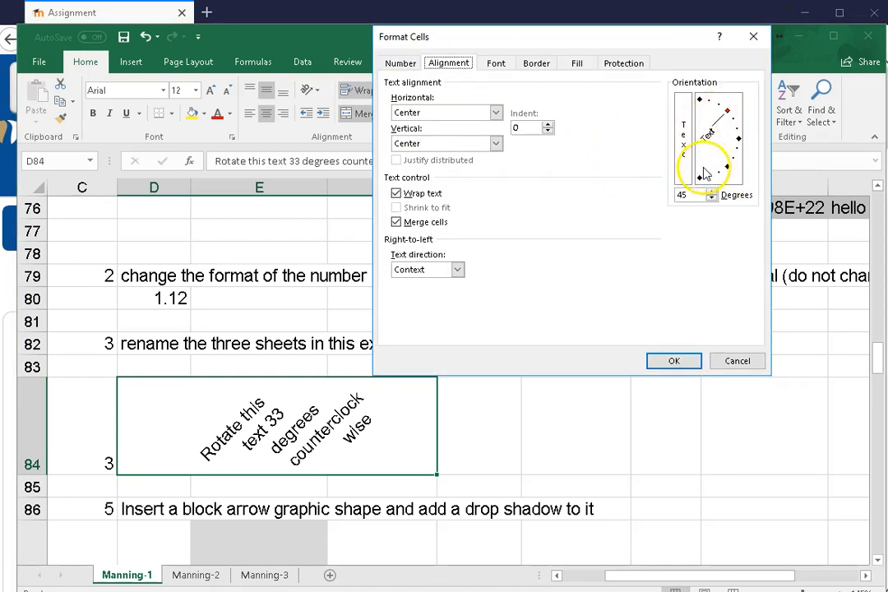
{"action": "left_click", "coordinate": [674, 195]}
{"action": "double_click", "coordinate": [676, 195]}
{"action": "type", "text": "33"}
{"action": "left_click", "coordinate": [674, 360]}
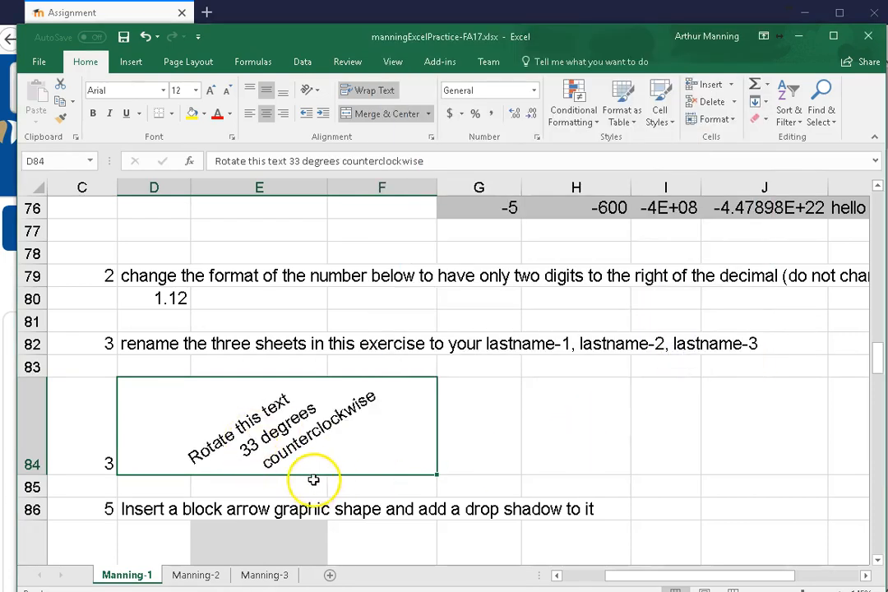
Select the grey placeholder cell E87 and bring up the commands for inserting objects
{"action": "scroll", "coordinate": [313, 479], "scroll_direction": "down", "scroll_amount": 1}
{"action": "scroll", "coordinate": [370, 460], "scroll_direction": "down", "scroll_amount": 1}
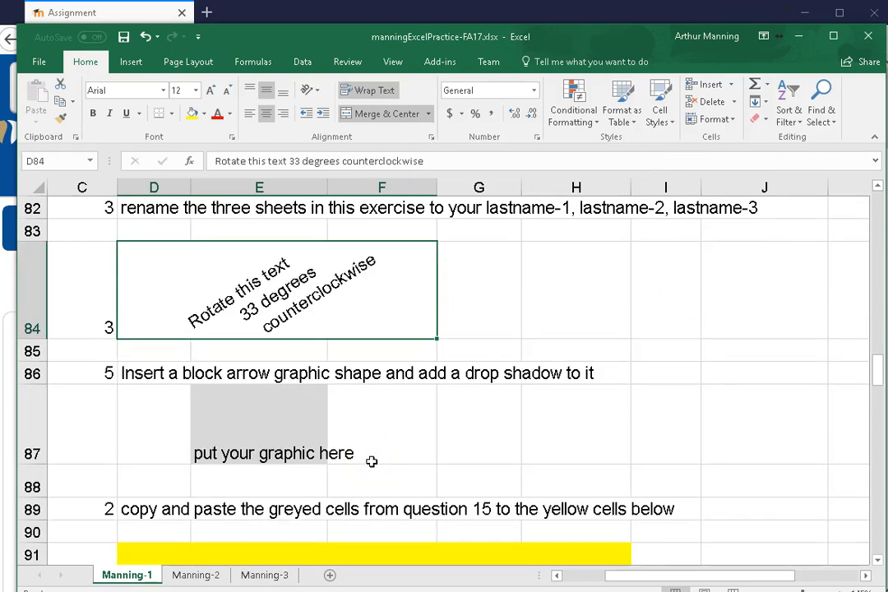
{"action": "left_click", "coordinate": [251, 441]}
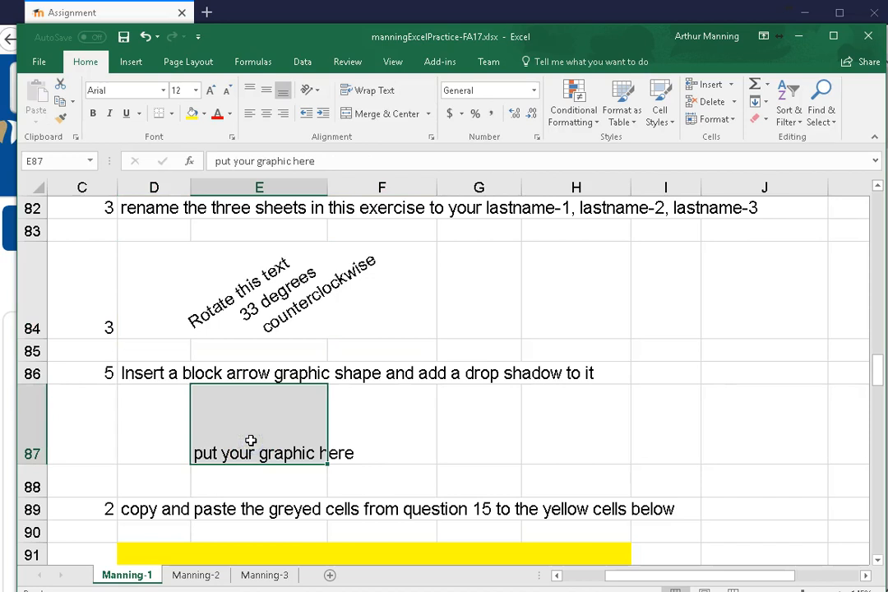
{"action": "left_click", "coordinate": [129, 62]}
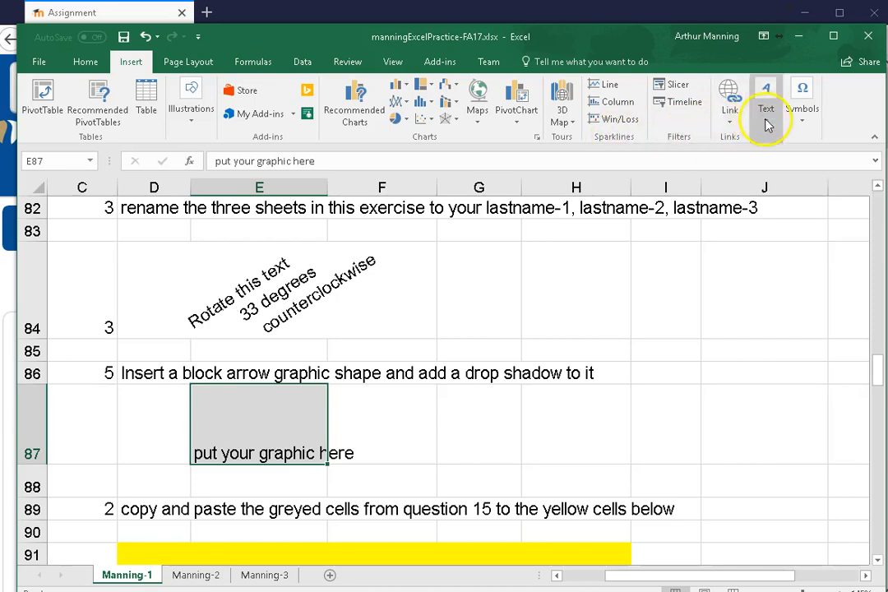
{"action": "left_click", "coordinate": [726, 120]}
{"action": "left_click", "coordinate": [725, 118]}
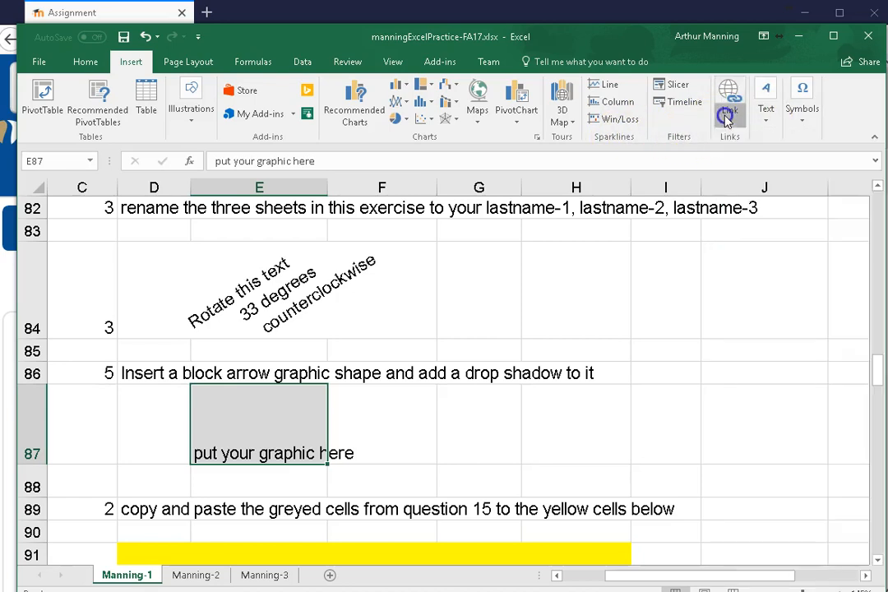
{"action": "left_click", "coordinate": [764, 121]}
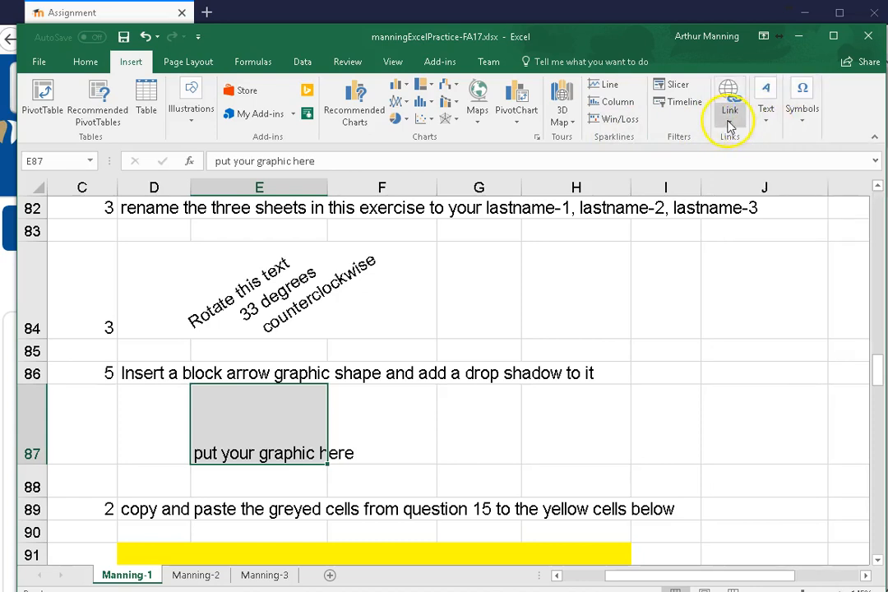
{"action": "left_click", "coordinate": [185, 122]}
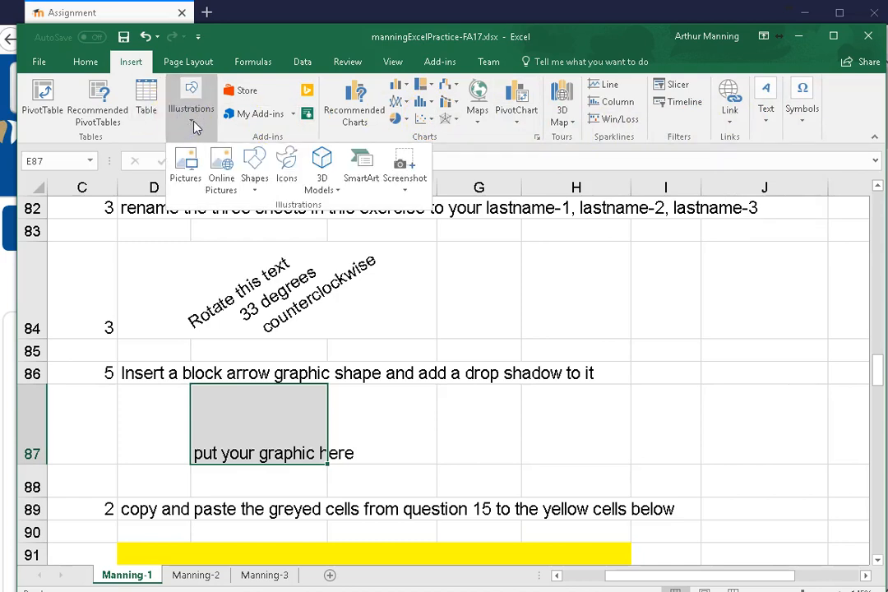
{"action": "left_click", "coordinate": [192, 116]}
{"action": "left_click", "coordinate": [188, 172]}
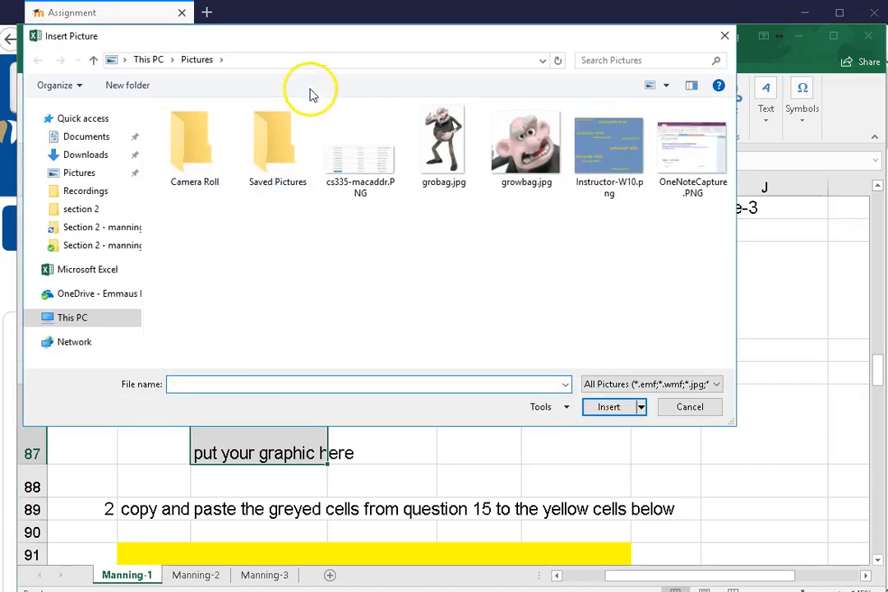
{"action": "left_click", "coordinate": [675, 407]}
Search the Bing online pictures for "arrow" to fill the graphic placeholder in cell E87
{"action": "left_click", "coordinate": [186, 114]}
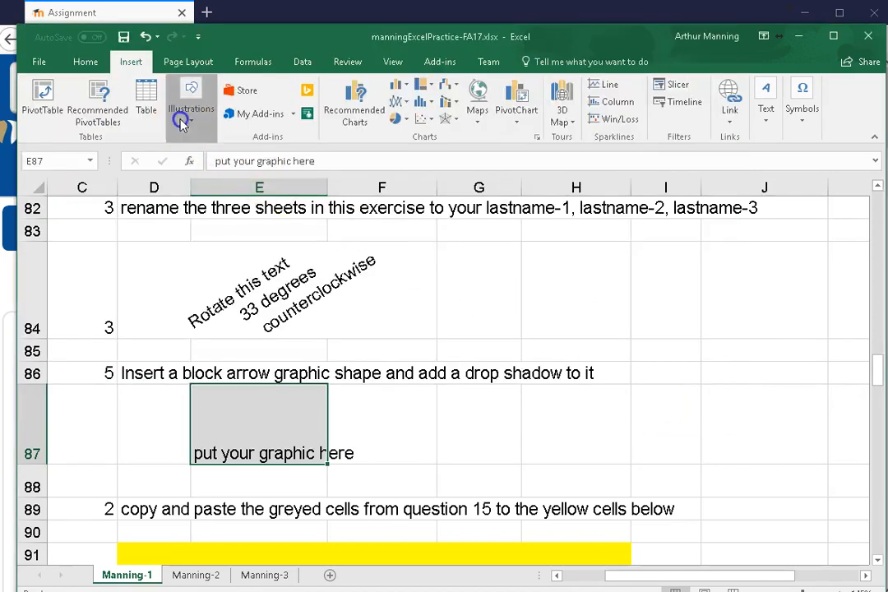
{"action": "left_click", "coordinate": [220, 168]}
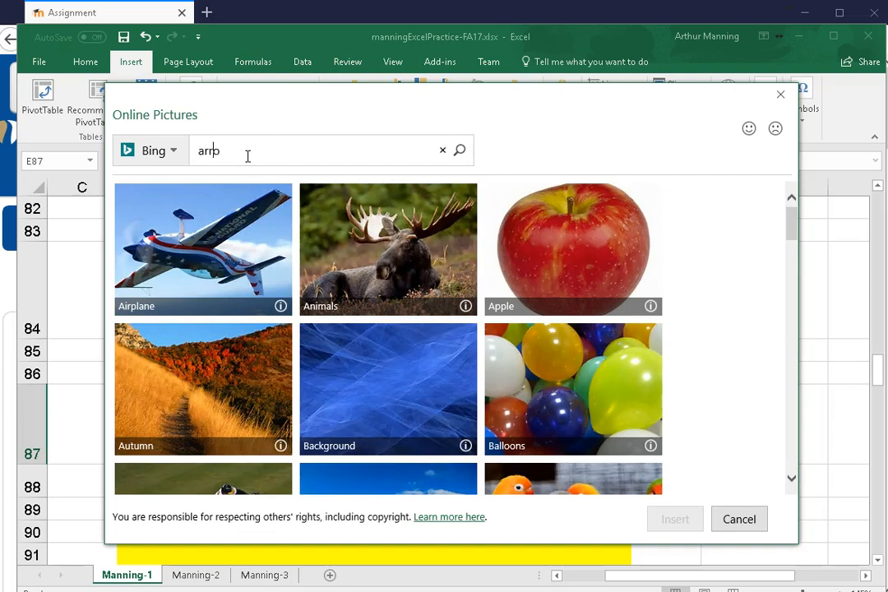
{"action": "key", "text": "Return"}
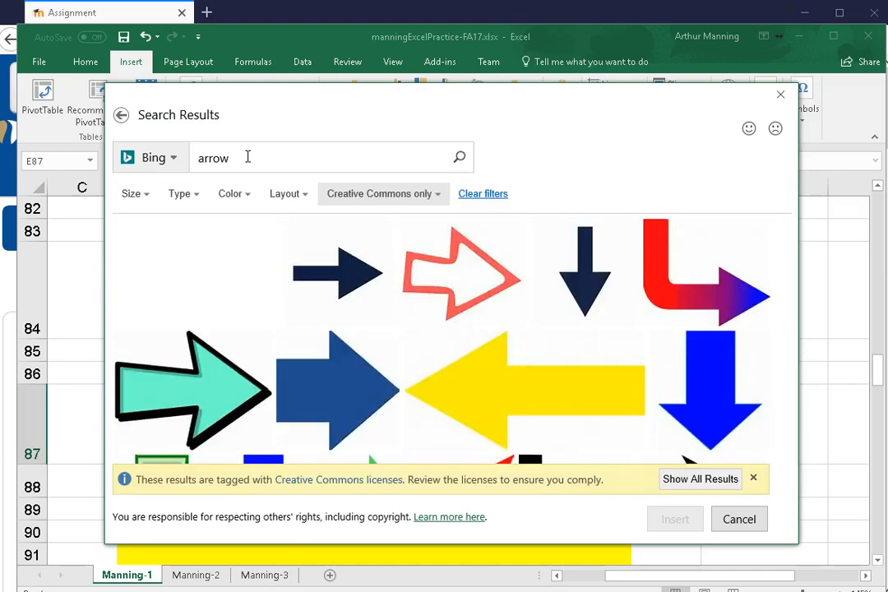
{"action": "left_click", "coordinate": [174, 165]}
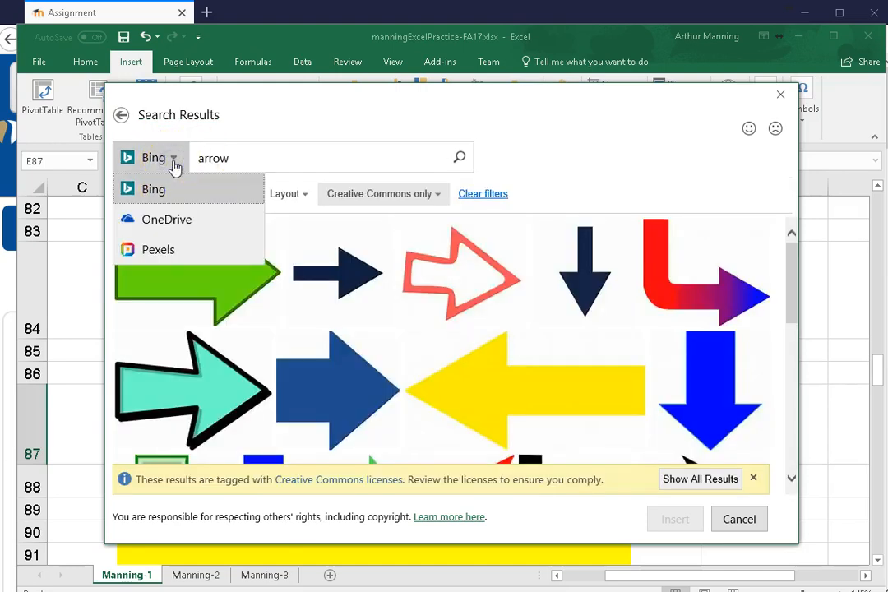
{"action": "left_click", "coordinate": [174, 163]}
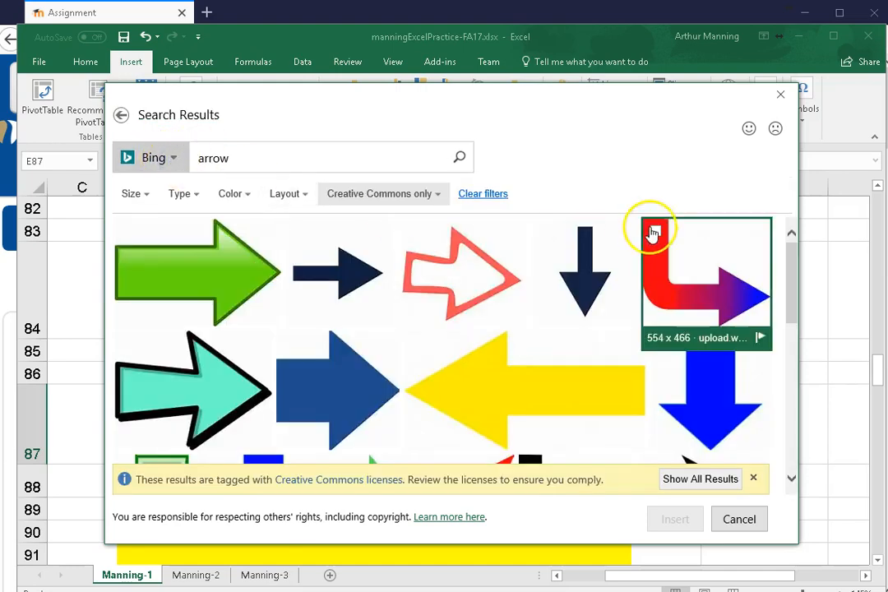
Try to insert the turquoise arrow with the black outline from the online picture results, and leave the picture search
{"action": "left_click", "coordinate": [221, 382]}
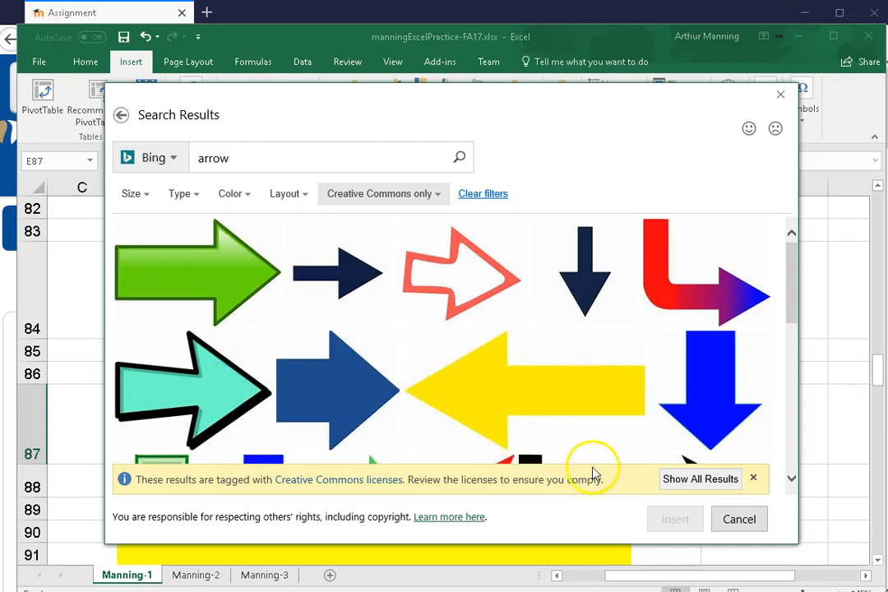
{"action": "left_click", "coordinate": [213, 392]}
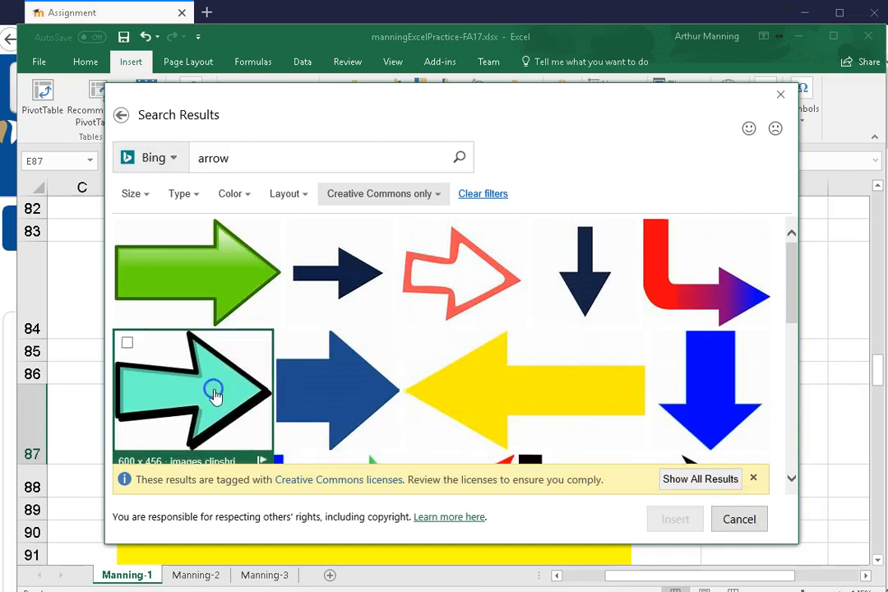
{"action": "left_click", "coordinate": [215, 396]}
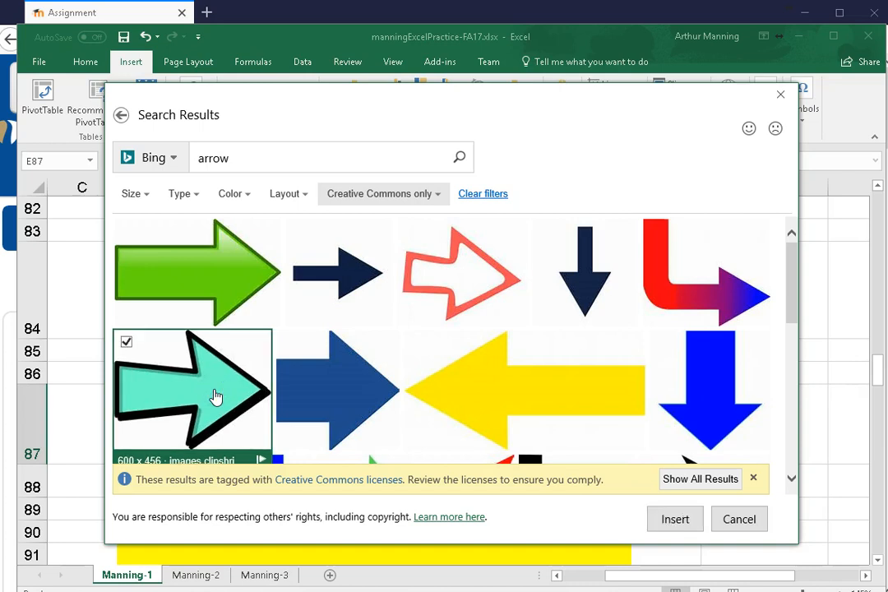
{"action": "left_click", "coordinate": [754, 477]}
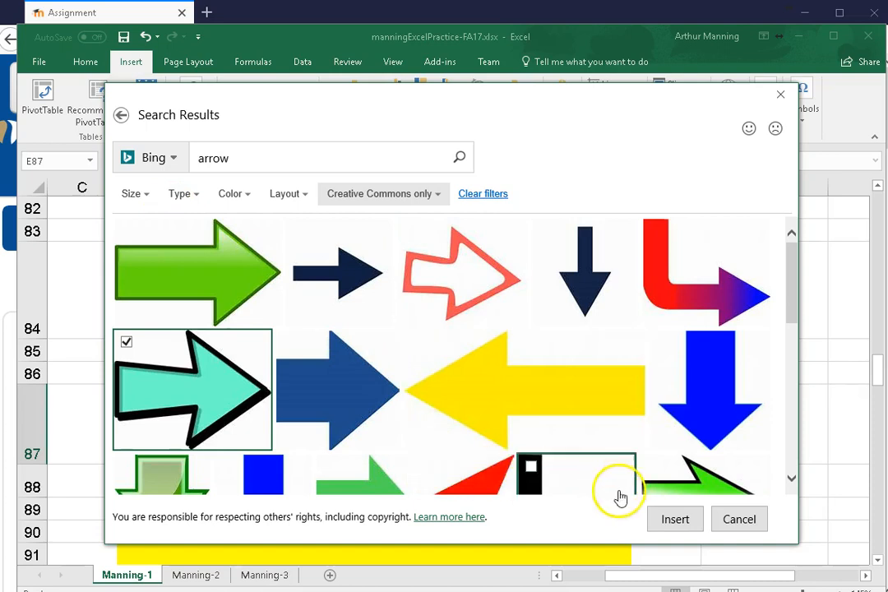
{"action": "left_click", "coordinate": [686, 526]}
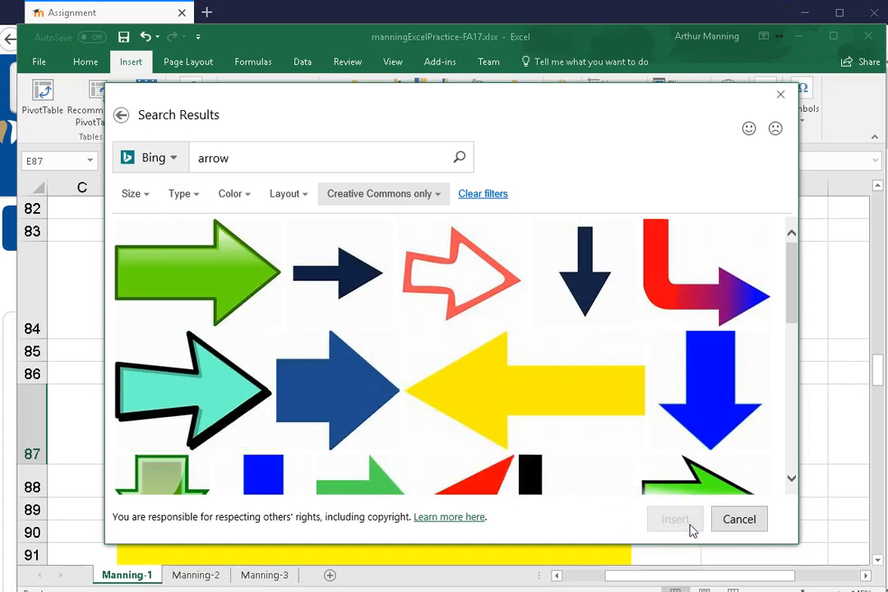
{"action": "left_click", "coordinate": [698, 350]}
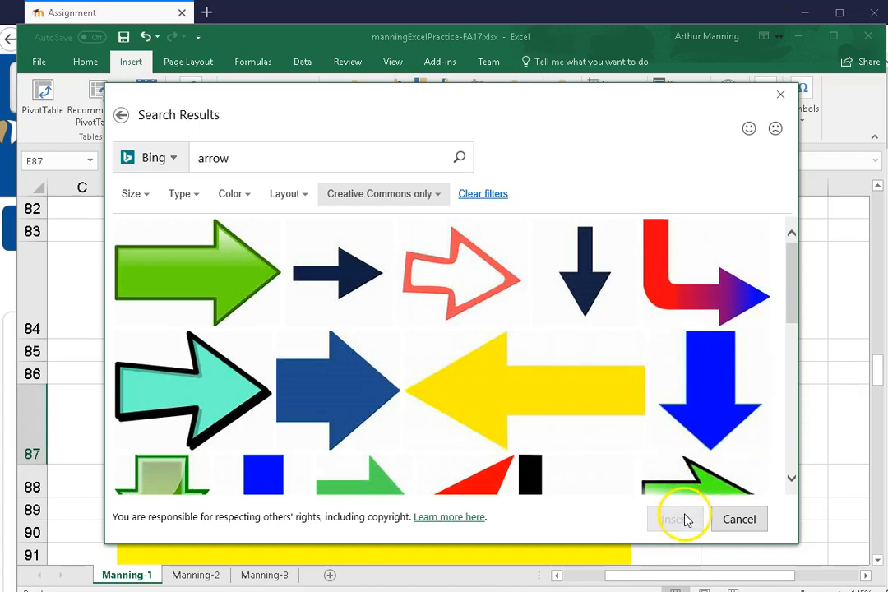
{"action": "left_click", "coordinate": [781, 96]}
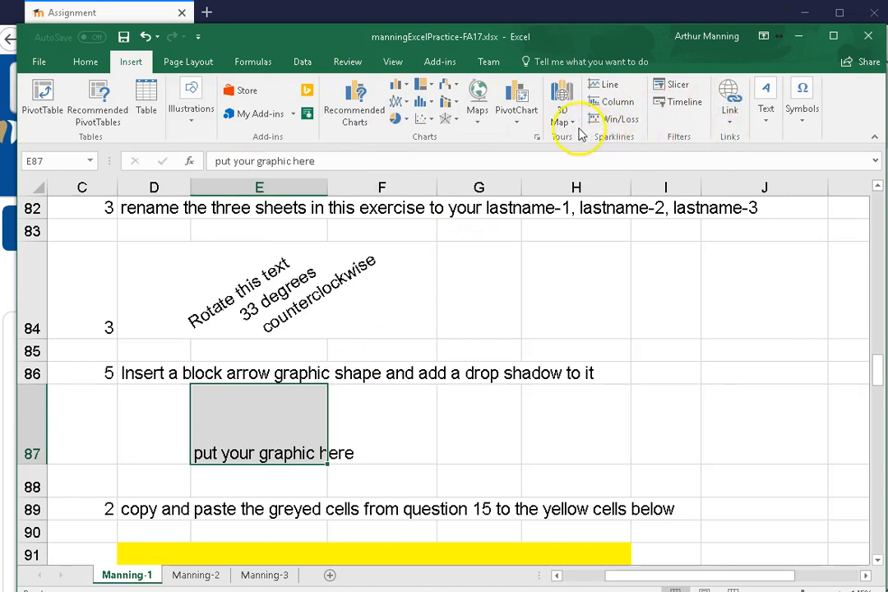
Draw a notched right block arrow about 1.09" wide and 0.52" high over grey cell E87
{"action": "left_click", "coordinate": [194, 123]}
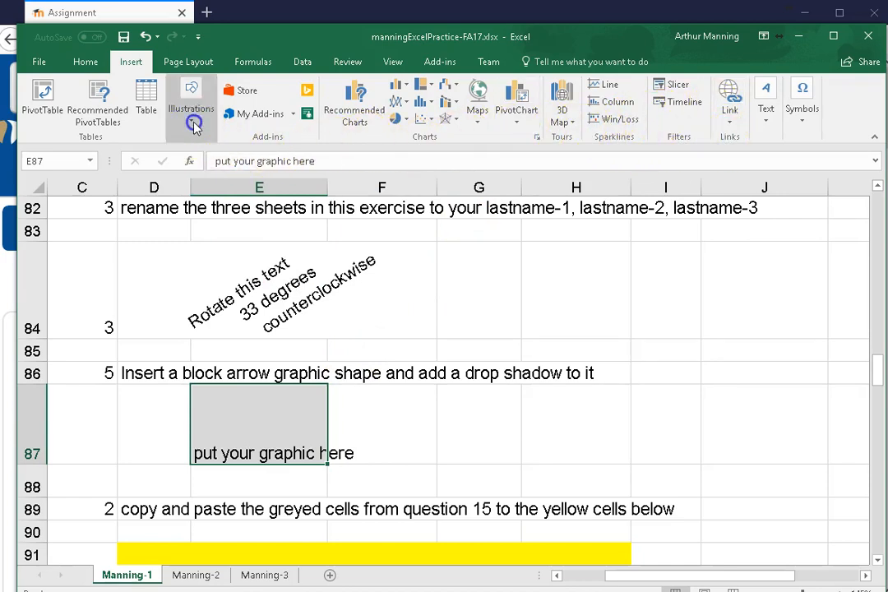
{"action": "left_click", "coordinate": [254, 164]}
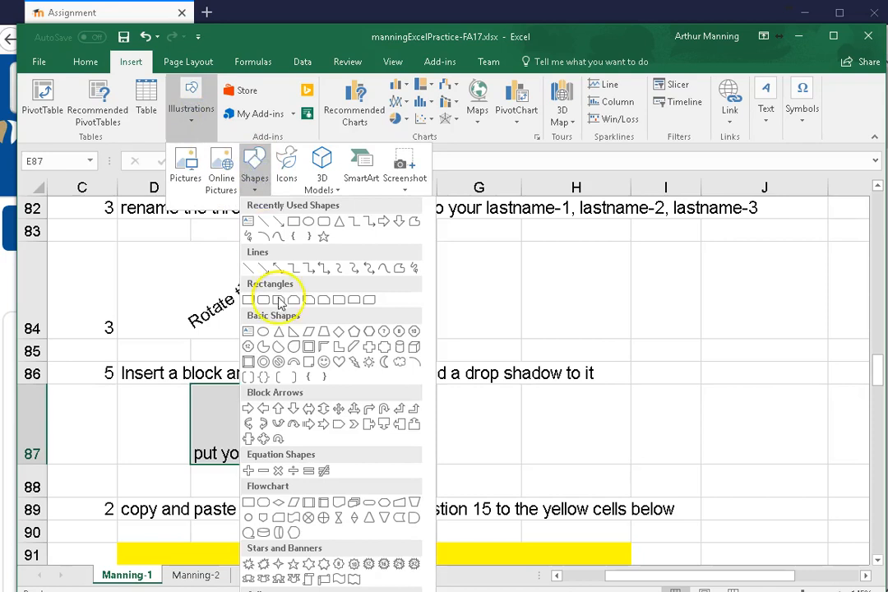
{"action": "left_click", "coordinate": [322, 426]}
{"action": "mouse_move", "coordinate": [216, 400]}
{"action": "left_mouse_down"}
{"action": "mouse_move", "coordinate": [223, 434]}
{"action": "mouse_move", "coordinate": [324, 450]}
{"action": "left_mouse_up"}
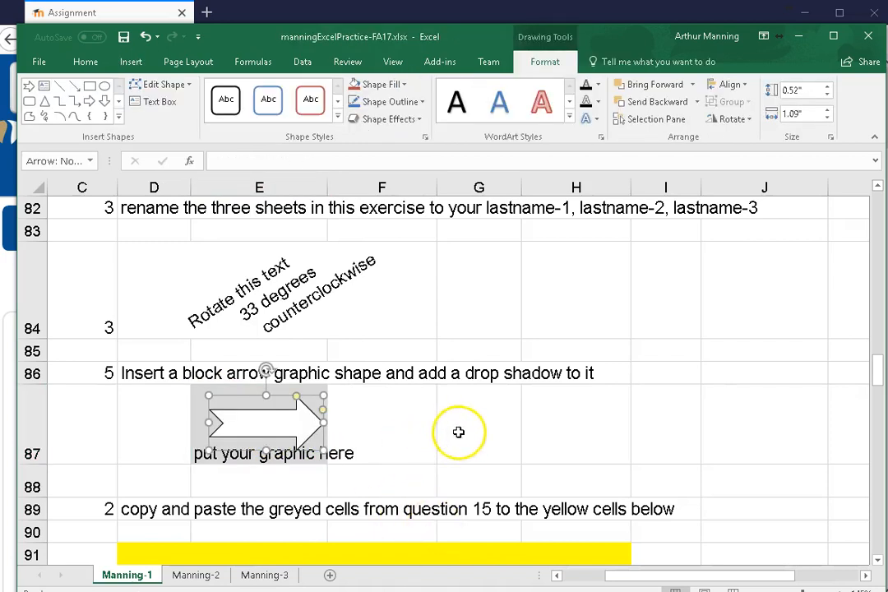
{"action": "left_click", "coordinate": [458, 432]}
Move the block arrow sideways within row 87 so it straddles columns E and F
{"action": "scroll", "coordinate": [496, 456], "scroll_direction": "down", "scroll_amount": 2}
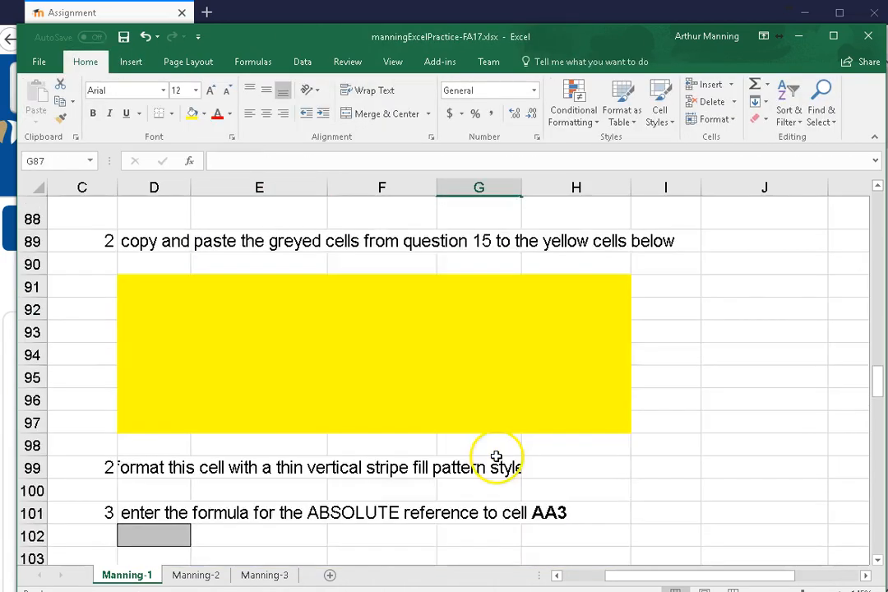
{"action": "scroll", "coordinate": [496, 456], "scroll_direction": "down", "scroll_amount": 1}
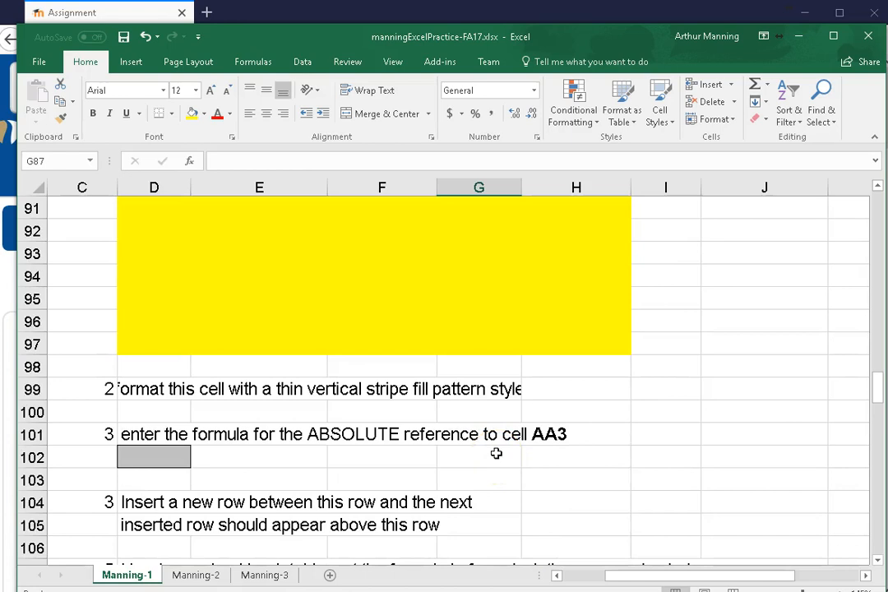
{"action": "scroll", "coordinate": [496, 453], "scroll_direction": "up", "scroll_amount": 3}
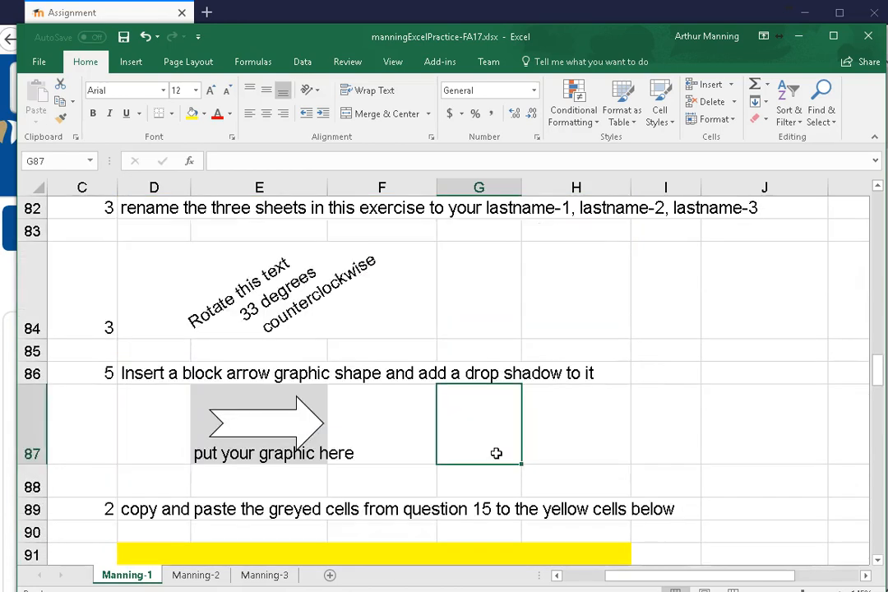
{"action": "left_click", "coordinate": [263, 418]}
{"action": "mouse_move", "coordinate": [263, 417]}
{"action": "left_mouse_down"}
{"action": "mouse_move", "coordinate": [246, 405]}
{"action": "mouse_move", "coordinate": [325, 415]}
{"action": "left_mouse_up"}
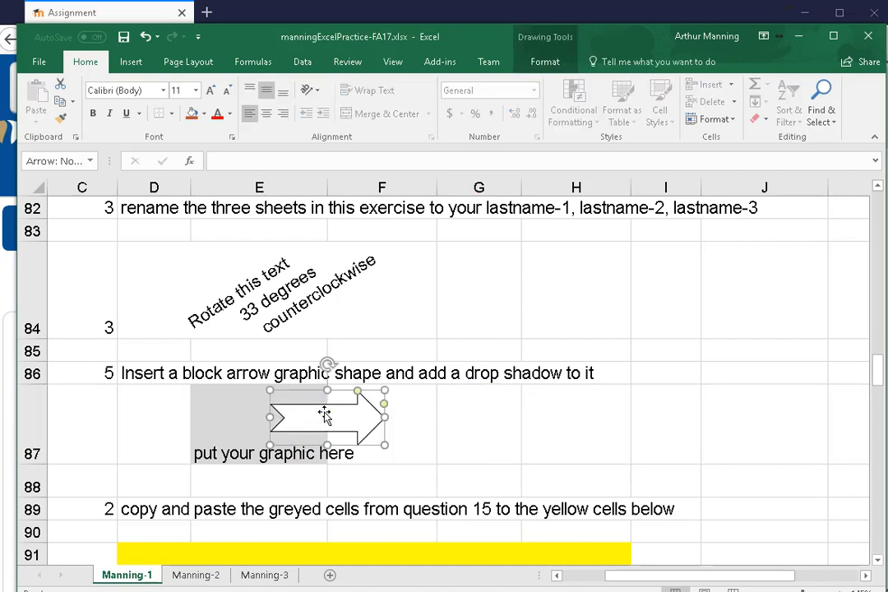
Give the block arrow an outer shadow cast along its upper edge, and move the arrow further into column F
{"action": "left_click", "coordinate": [560, 69]}
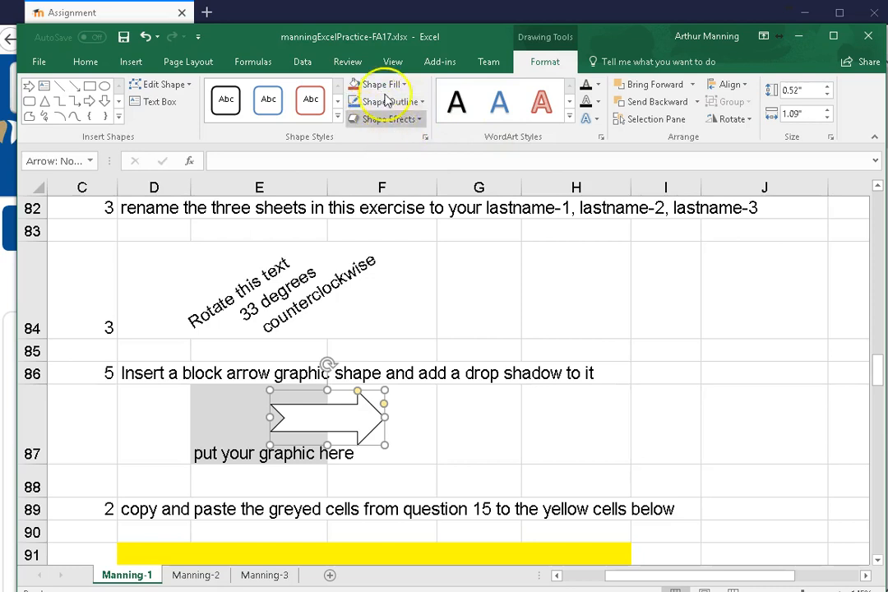
{"action": "left_click", "coordinate": [407, 121]}
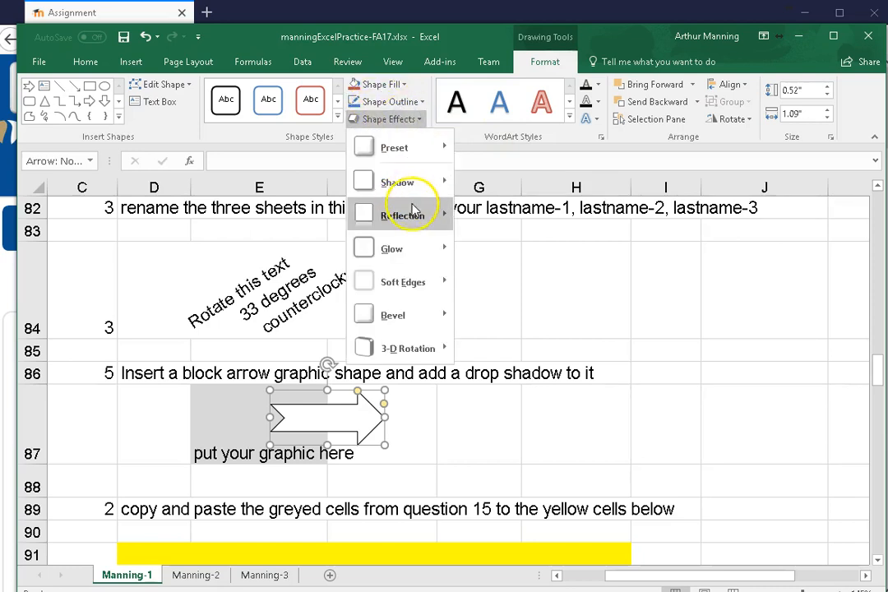
{"action": "mouse_move", "coordinate": [433, 325]}
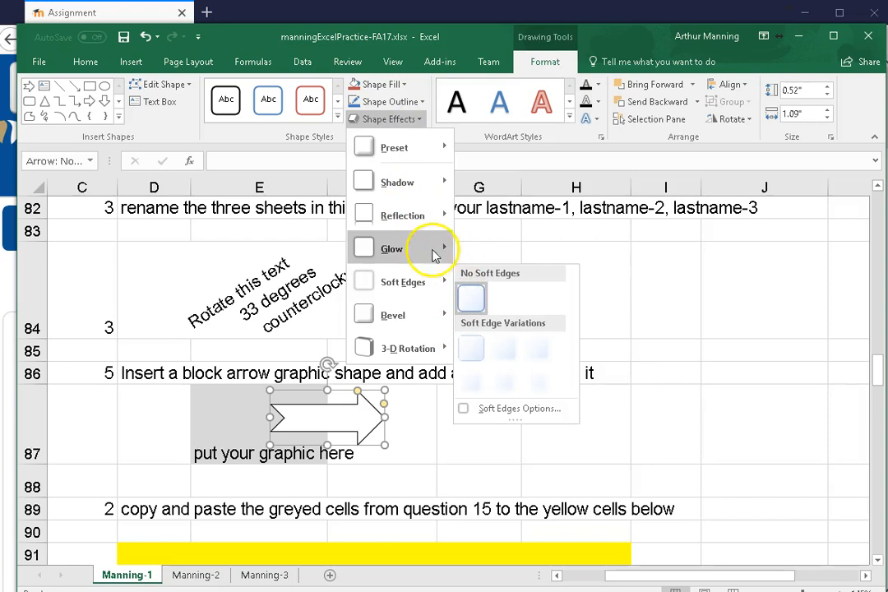
{"action": "mouse_move", "coordinate": [433, 188]}
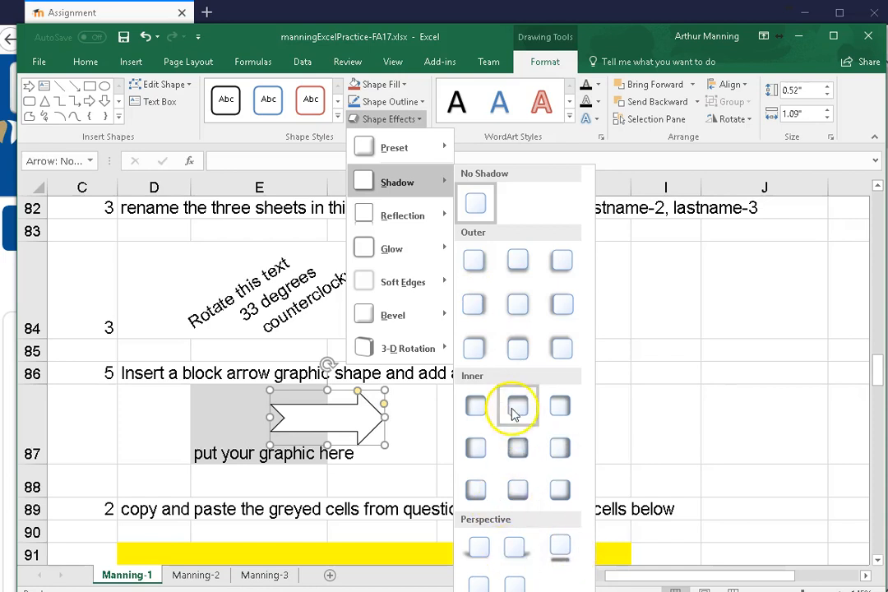
{"action": "left_click", "coordinate": [510, 352]}
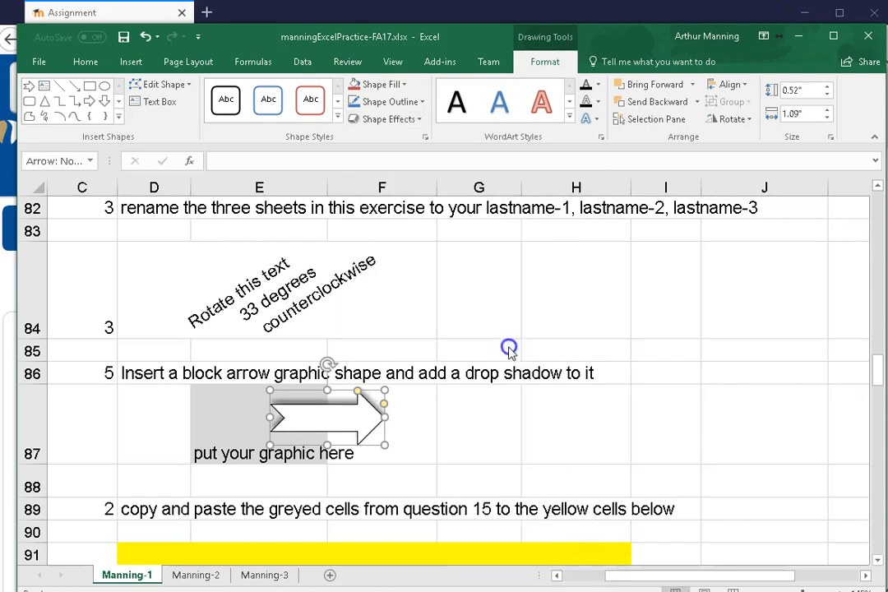
{"action": "left_click_drag", "start_coordinate": [351, 415], "coordinate": [399, 419]}
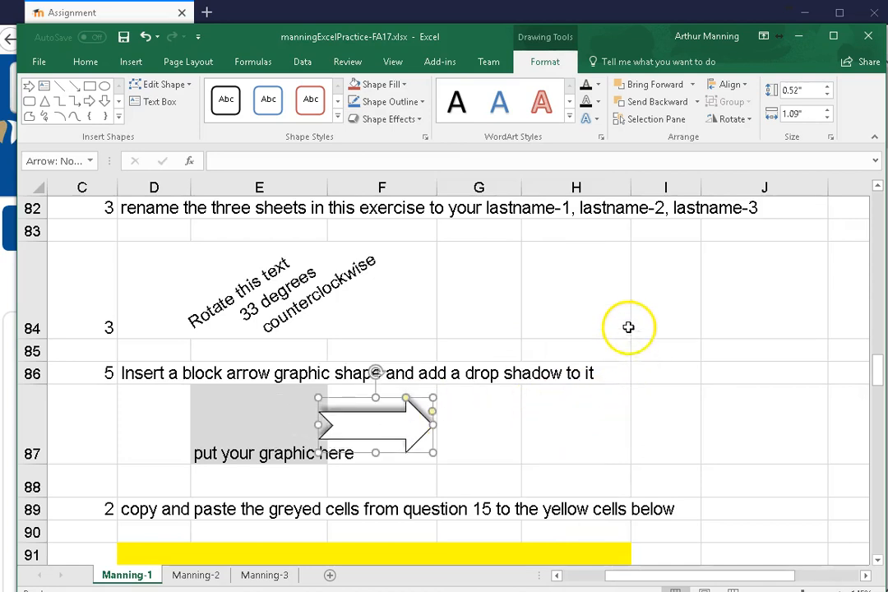
Copy the greyed cells of question 15, range G70:K76
{"action": "scroll", "coordinate": [459, 270], "scroll_direction": "down", "scroll_amount": 1}
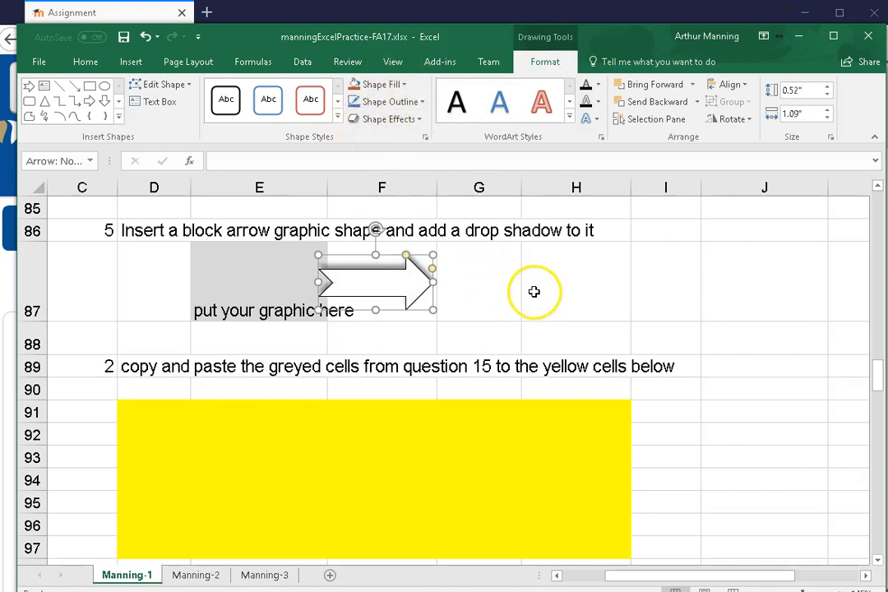
{"action": "scroll", "coordinate": [534, 292], "scroll_direction": "down", "scroll_amount": 1}
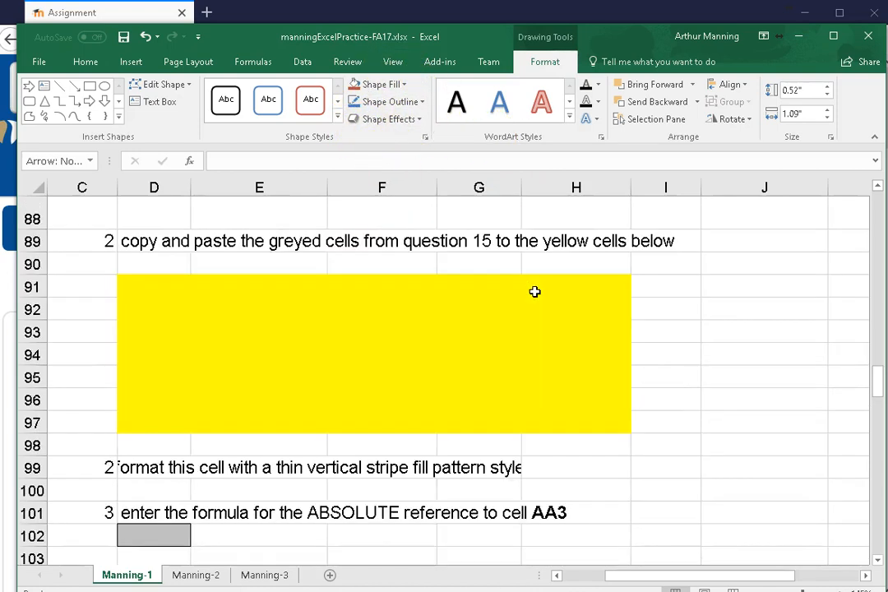
{"action": "scroll", "coordinate": [535, 292], "scroll_direction": "up", "scroll_amount": 3}
{"action": "scroll", "coordinate": [535, 292], "scroll_direction": "up", "scroll_amount": 4}
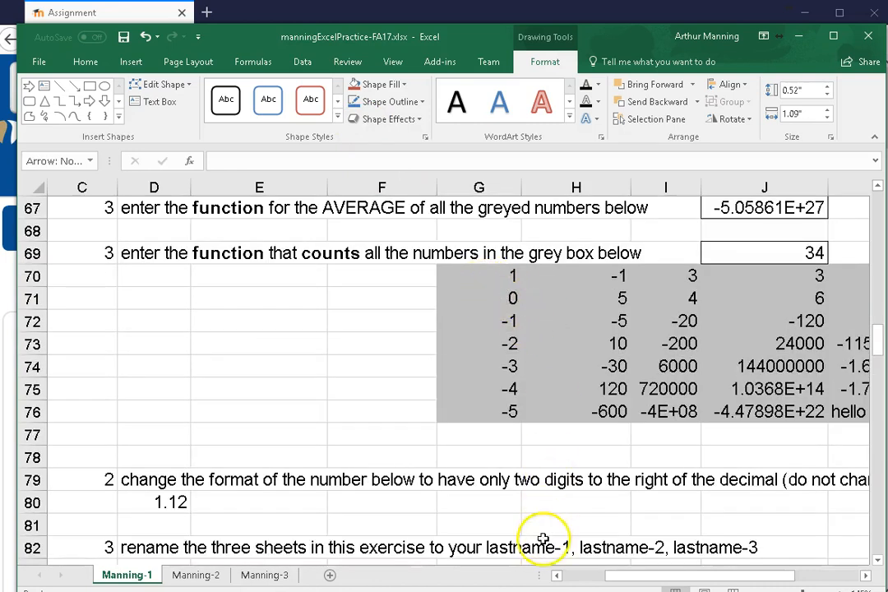
{"action": "left_click_drag", "start_coordinate": [627, 579], "coordinate": [670, 587]}
{"action": "left_click_drag", "start_coordinate": [330, 267], "coordinate": [785, 414]}
{"action": "key", "text": "ctrl+c"}
Paste the copied cells into the yellow block of question 20, starting at cell D91
{"action": "scroll", "coordinate": [290, 299], "scroll_direction": "down", "scroll_amount": 7}
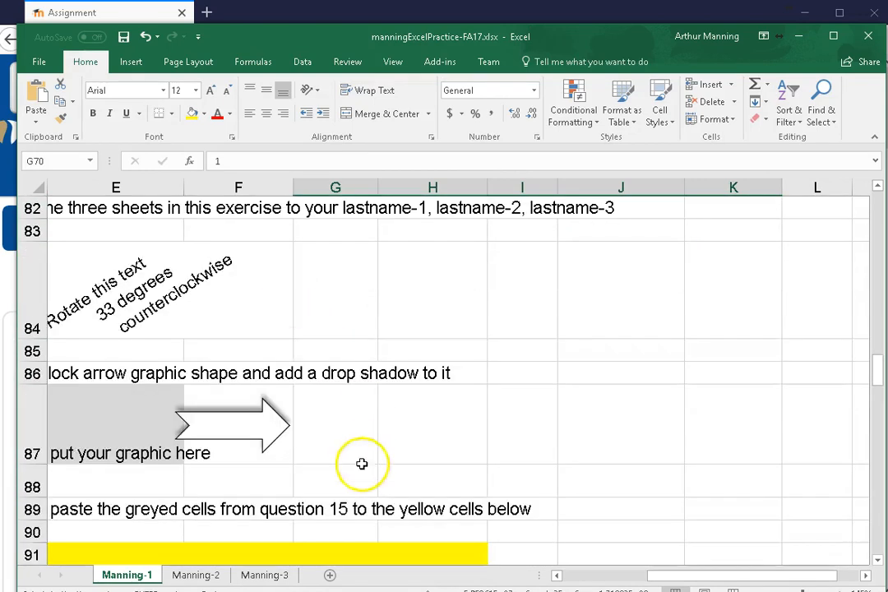
{"action": "left_click_drag", "start_coordinate": [672, 578], "coordinate": [567, 579]}
{"action": "left_click", "coordinate": [331, 287]}
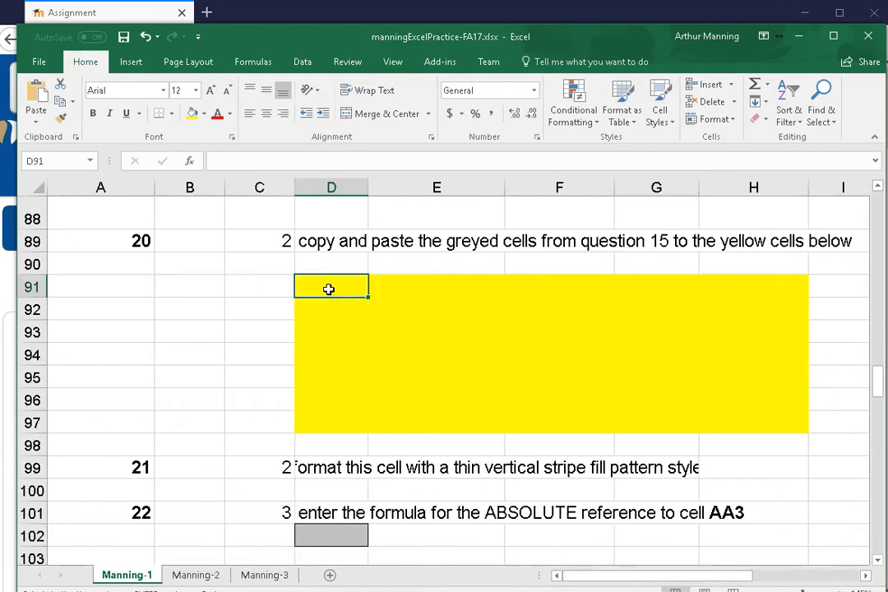
{"action": "key", "text": "ctrl+v"}
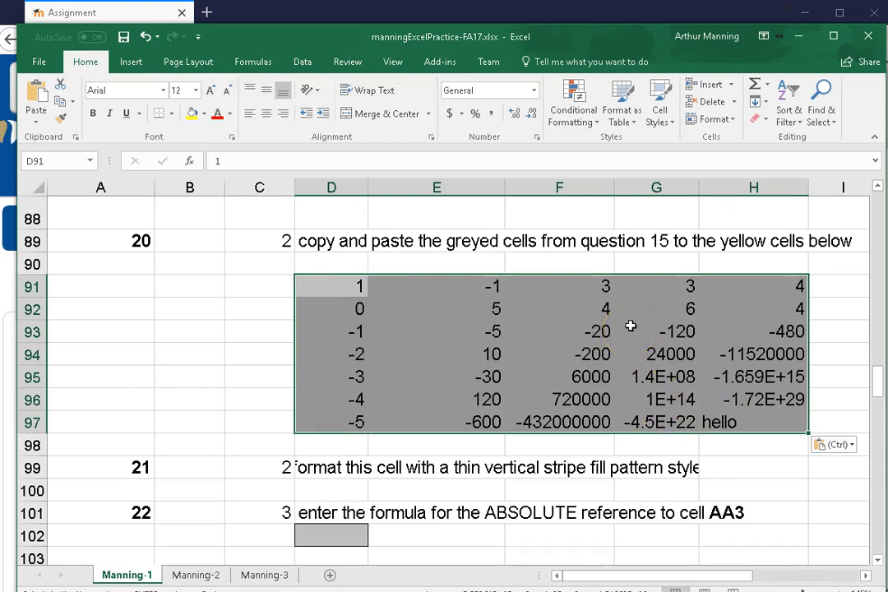
{"action": "scroll", "coordinate": [630, 326], "scroll_direction": "down", "scroll_amount": 1}
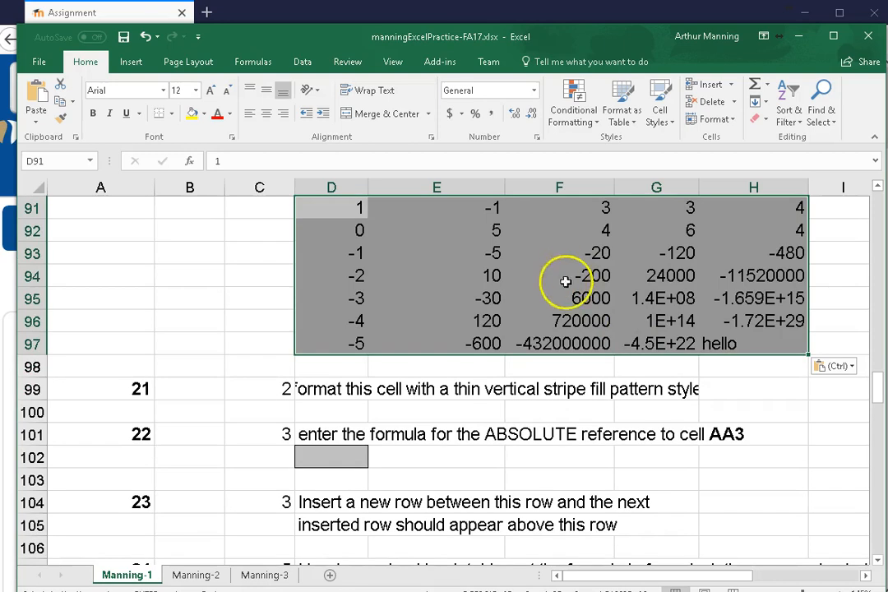
{"action": "left_click", "coordinate": [325, 391]}
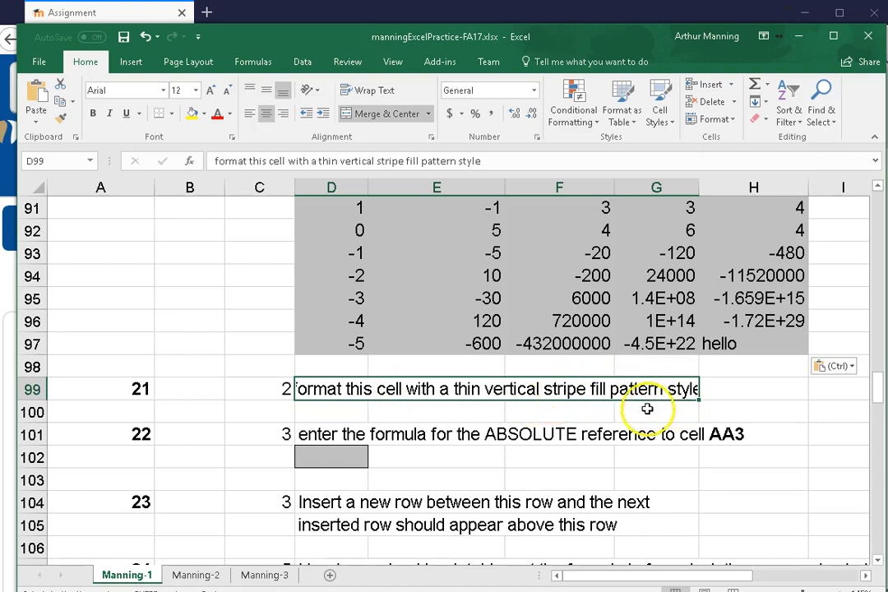
{"action": "left_click", "coordinate": [205, 114]}
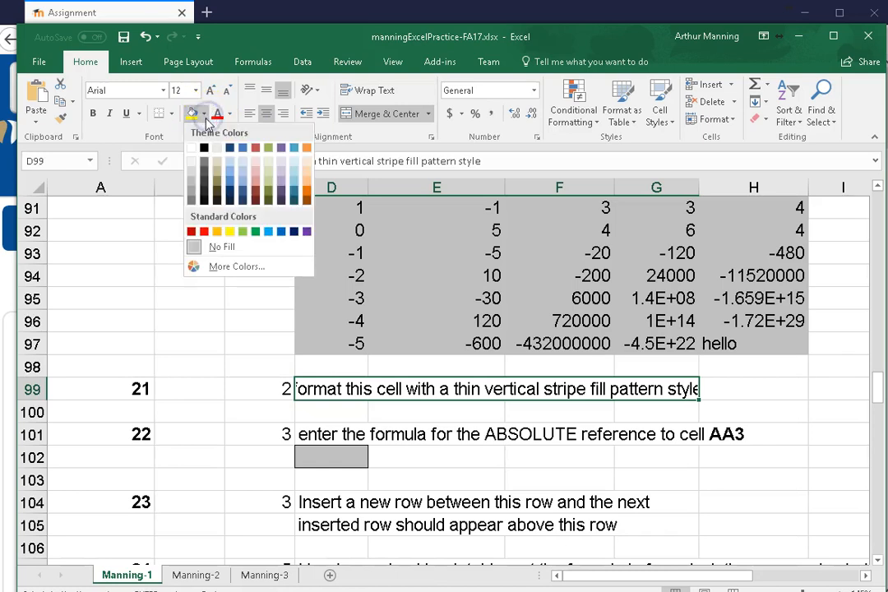
{"action": "left_click", "coordinate": [215, 268]}
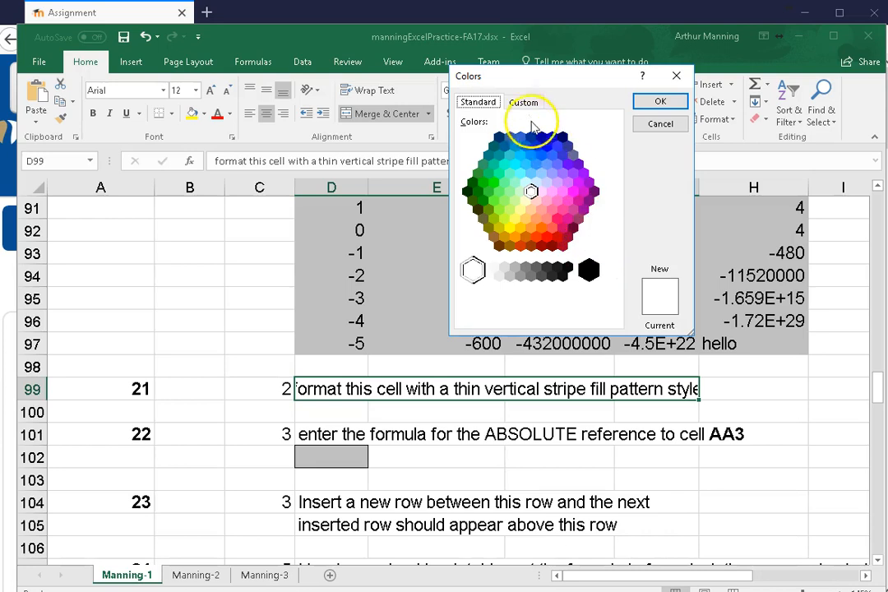
{"action": "left_click", "coordinate": [527, 101]}
{"action": "left_click", "coordinate": [668, 130]}
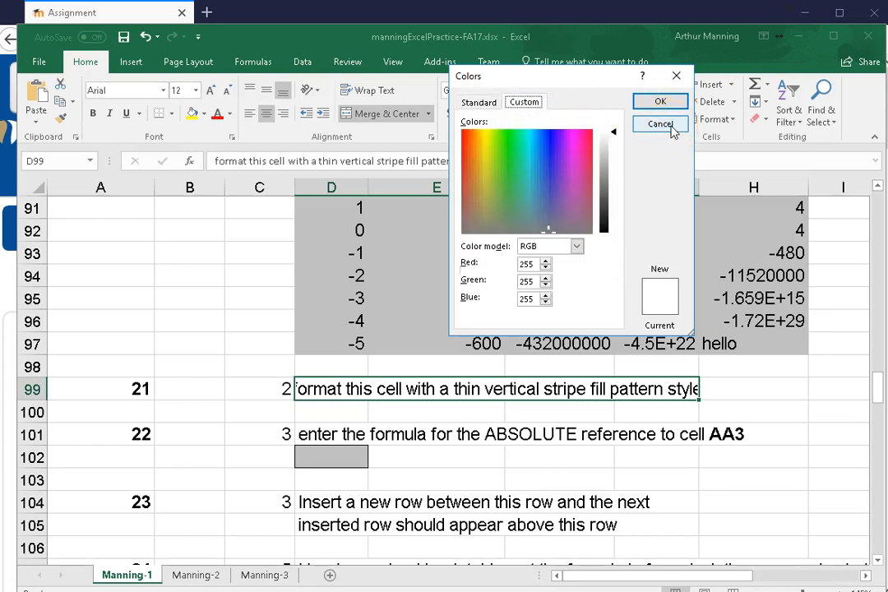
Undo the paste into the block of question 20 after checking the source cells of question 15
{"action": "scroll", "coordinate": [783, 349], "scroll_direction": "up", "scroll_amount": 4}
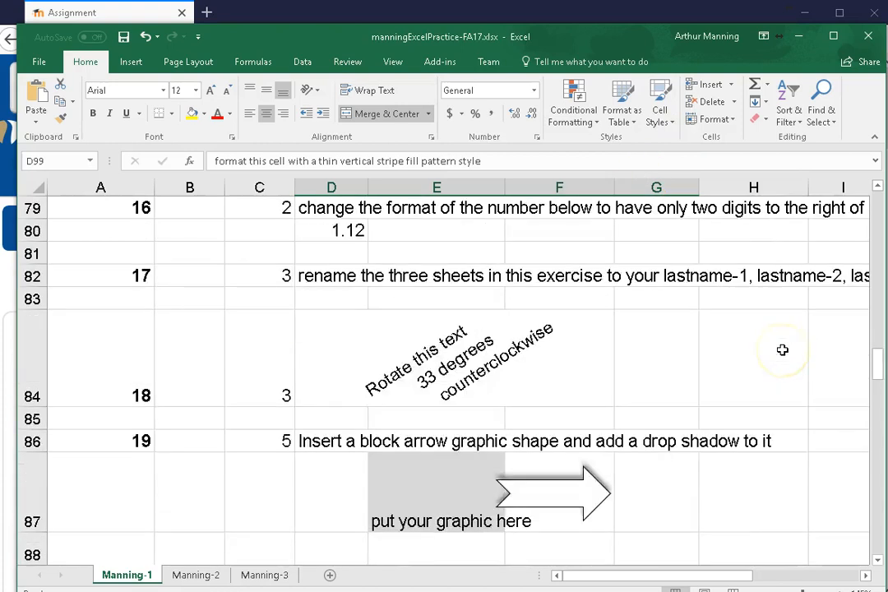
{"action": "scroll", "coordinate": [782, 349], "scroll_direction": "up", "scroll_amount": 5}
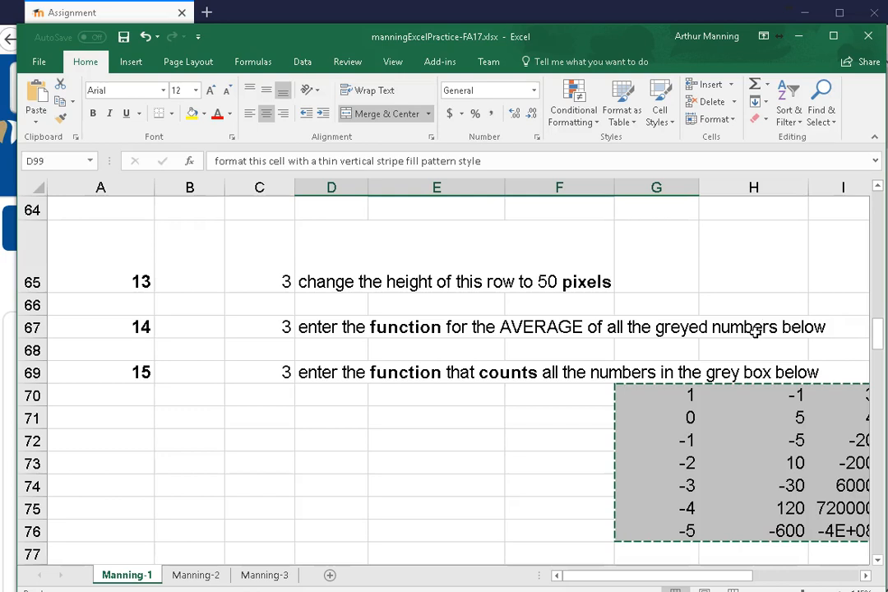
{"action": "scroll", "coordinate": [755, 328], "scroll_direction": "down", "scroll_amount": 2}
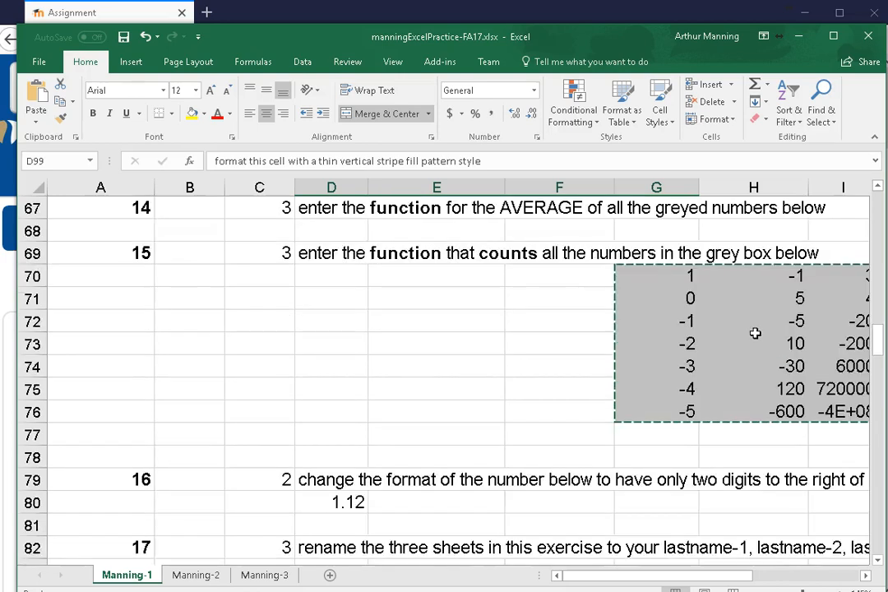
{"action": "scroll", "coordinate": [701, 271], "scroll_direction": "down", "scroll_amount": 8}
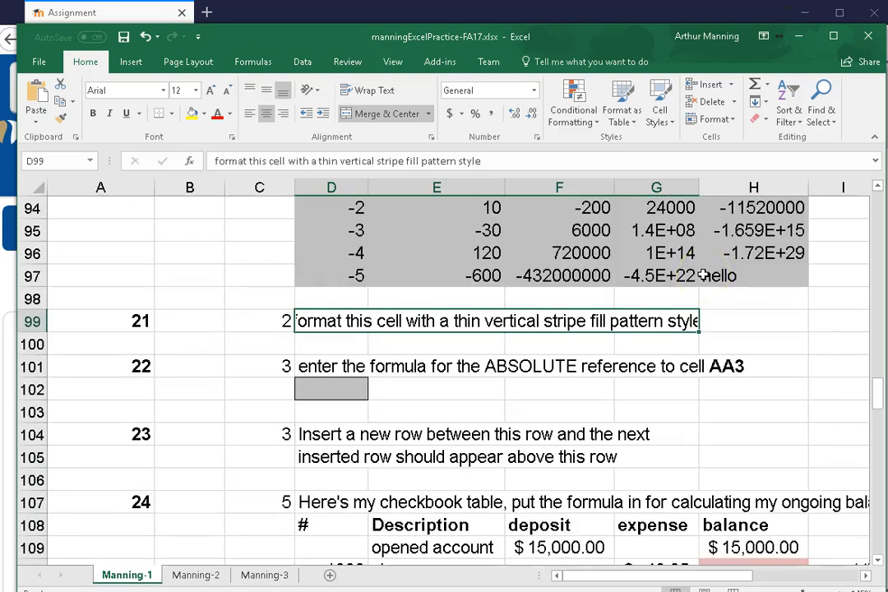
{"action": "scroll", "coordinate": [704, 276], "scroll_direction": "up", "scroll_amount": 2}
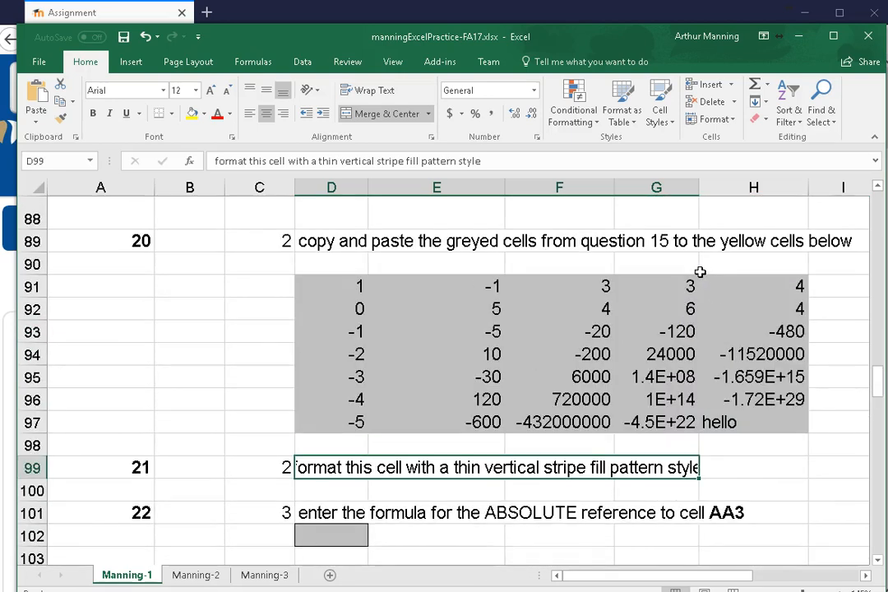
{"action": "scroll", "coordinate": [636, 373], "scroll_direction": "down", "scroll_amount": 1}
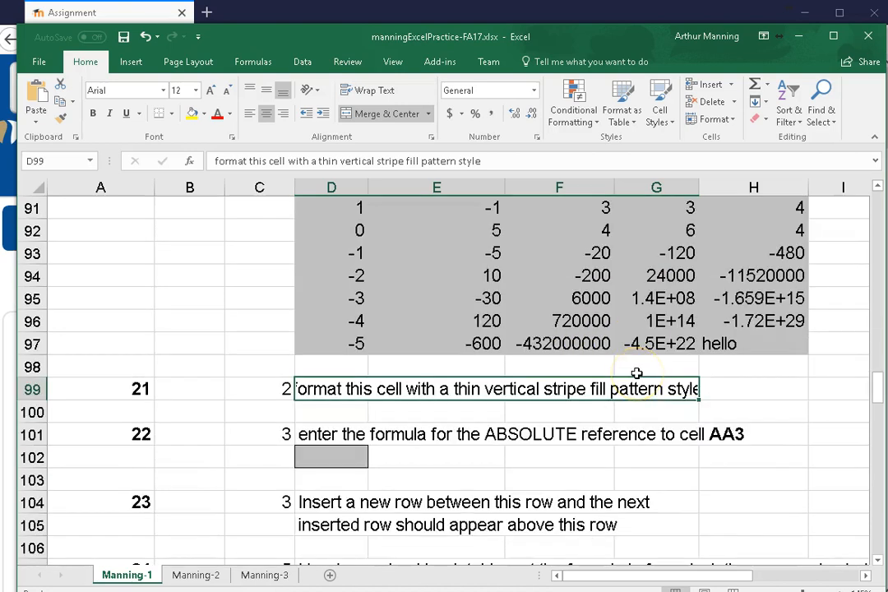
{"action": "key", "text": "ctrl+z"}
Paste only the values of the copied cells into the yellow block of question 20, starting at cell D91
{"action": "scroll", "coordinate": [713, 371], "scroll_direction": "up", "scroll_amount": 1}
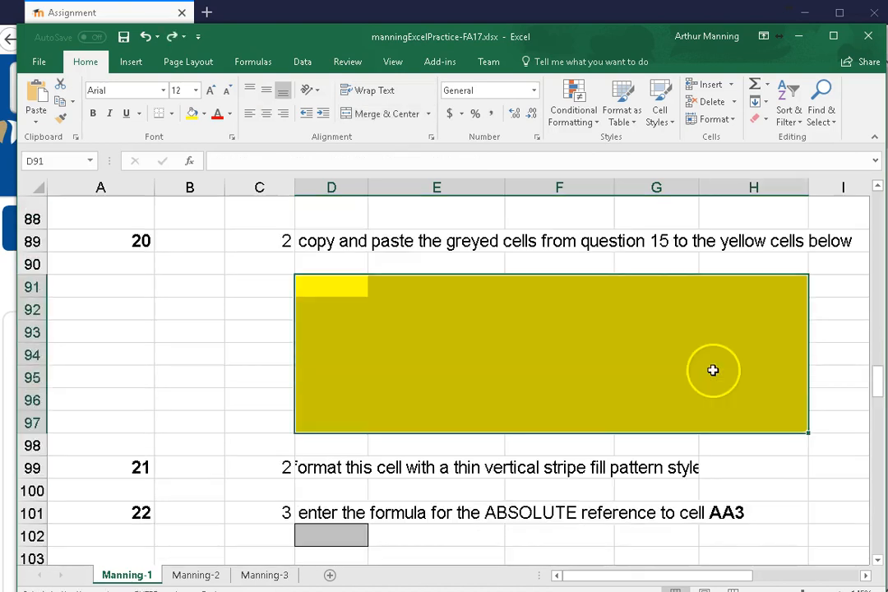
{"action": "right_click", "coordinate": [333, 286]}
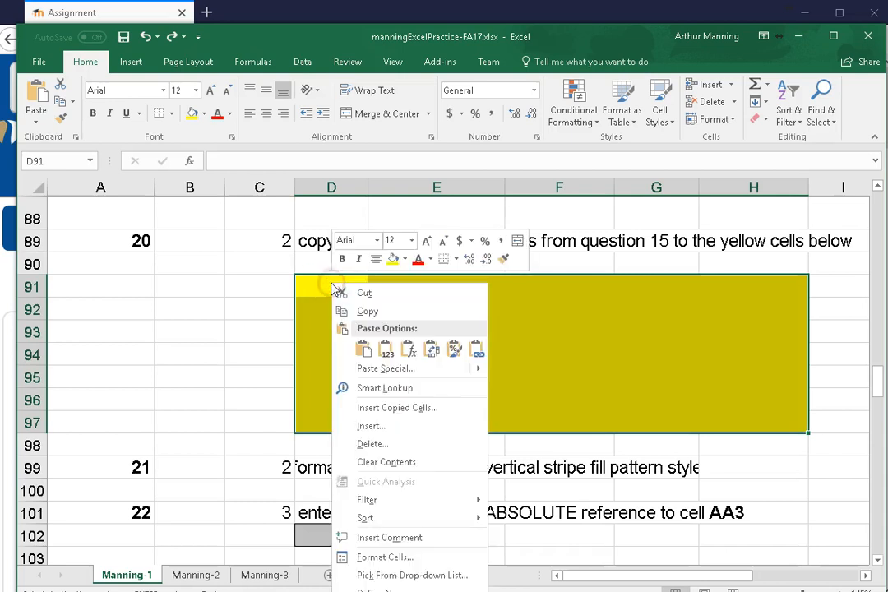
{"action": "left_click", "coordinate": [375, 369]}
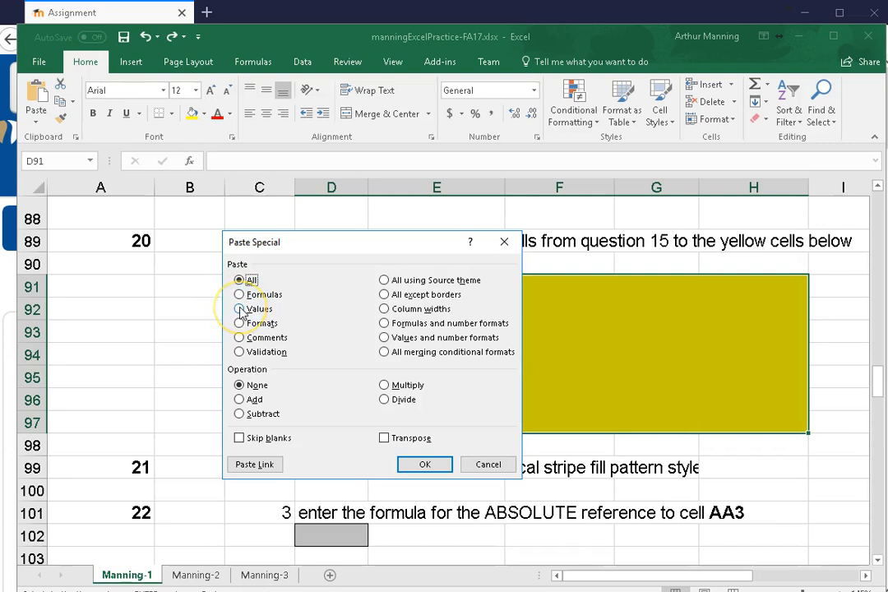
{"action": "left_click", "coordinate": [239, 280]}
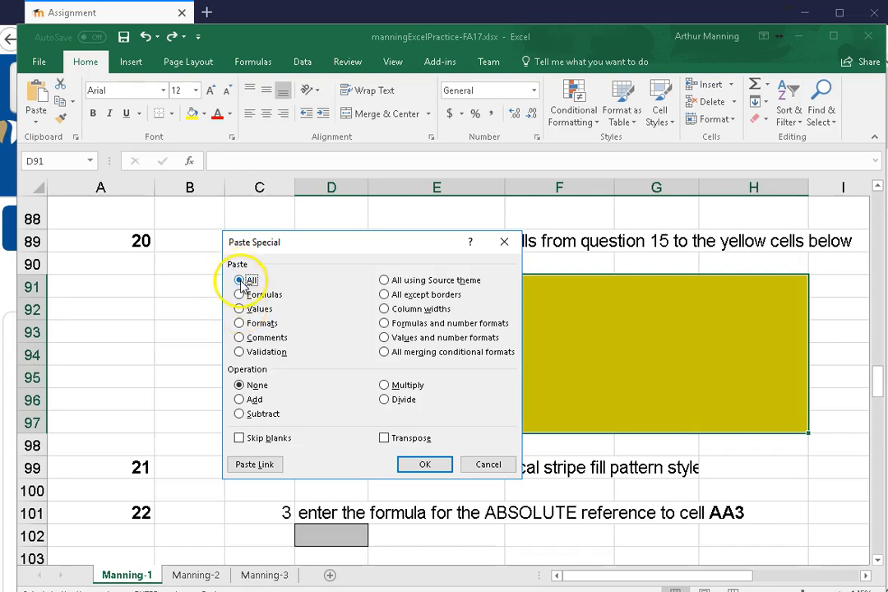
{"action": "left_click", "coordinate": [239, 309]}
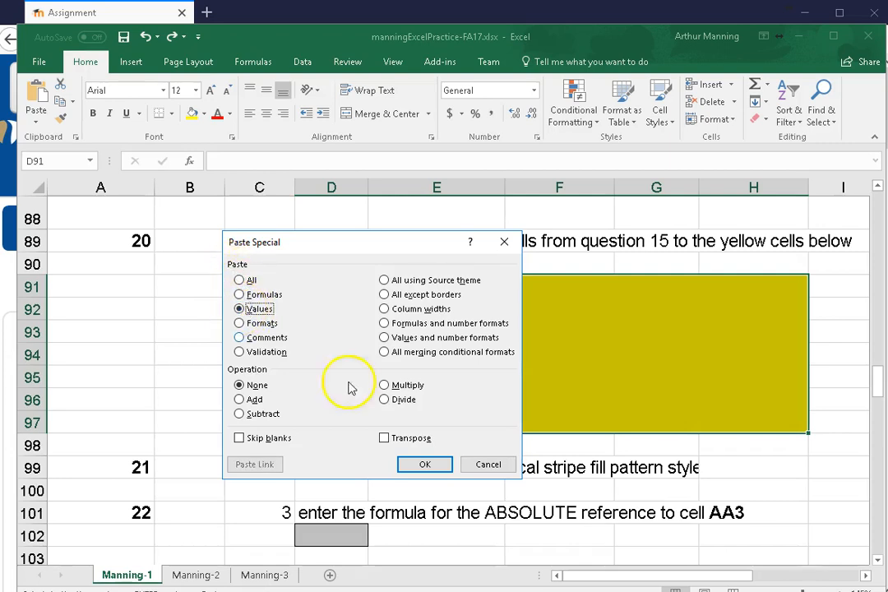
{"action": "left_click", "coordinate": [425, 465]}
{"action": "left_click", "coordinate": [261, 328]}
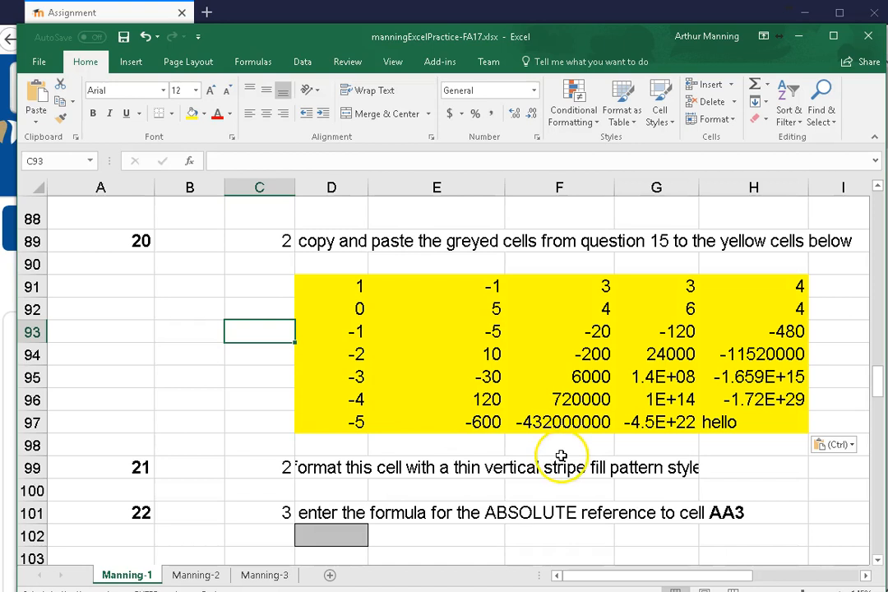
Choose the Thin Vertical Stripe fill pattern style for the merged cell D99 of question 21
{"action": "scroll", "coordinate": [561, 460], "scroll_direction": "down", "scroll_amount": 1}
{"action": "left_click", "coordinate": [341, 397]}
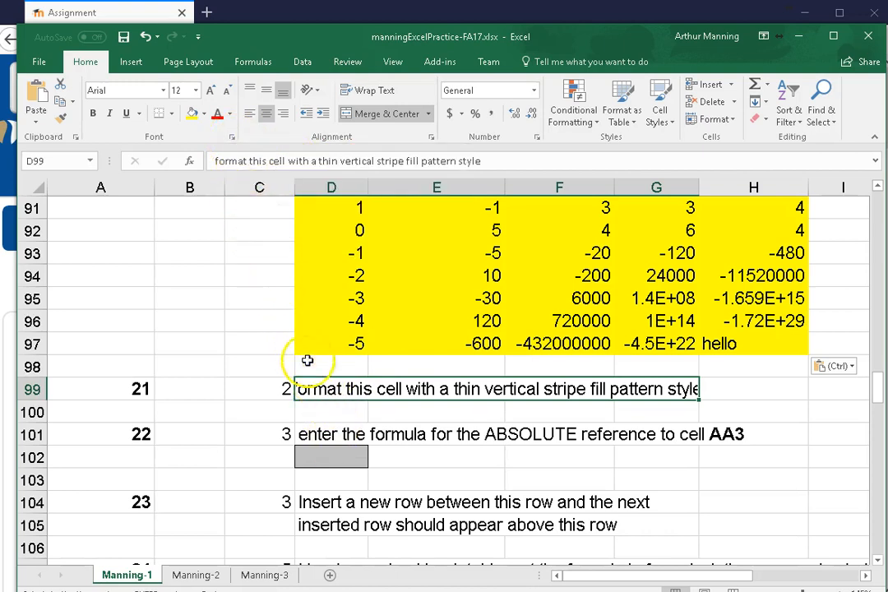
{"action": "right_click", "coordinate": [333, 396]}
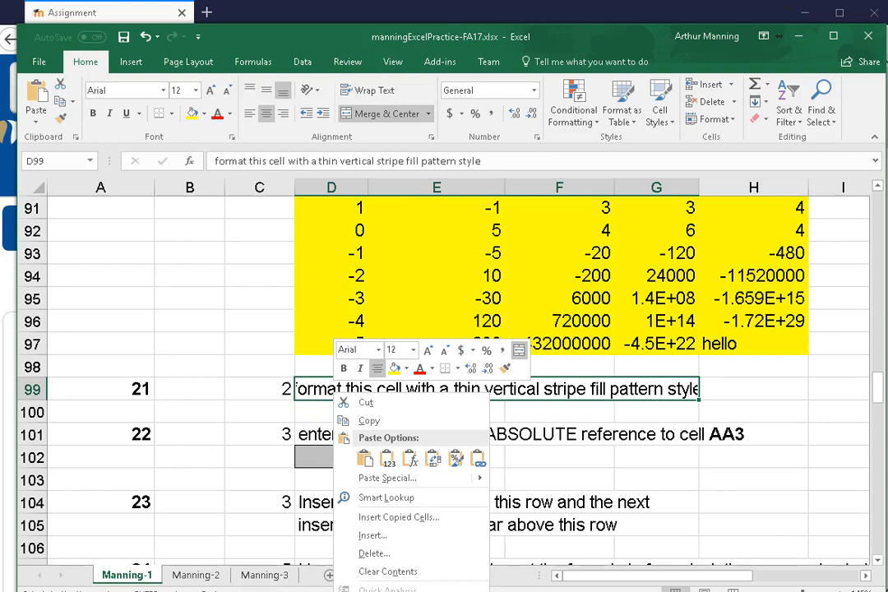
{"action": "left_click", "coordinate": [374, 591]}
{"action": "left_click_drag", "start_coordinate": [353, 412], "coordinate": [676, 29]}
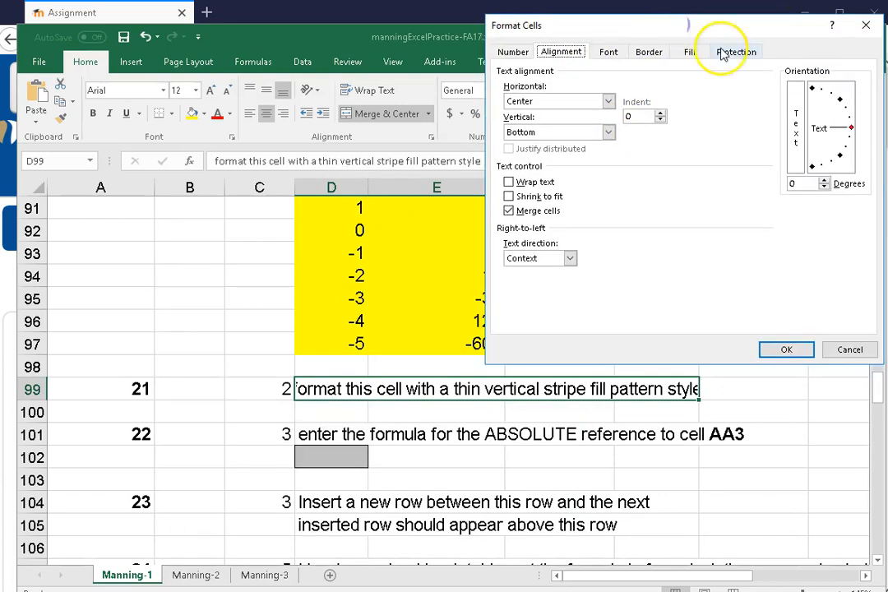
{"action": "left_click", "coordinate": [693, 51]}
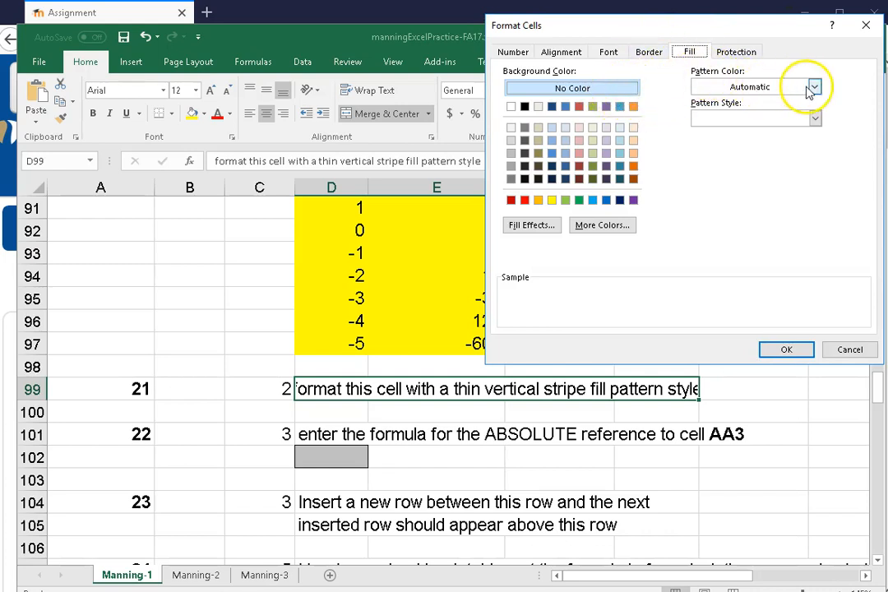
{"action": "left_click", "coordinate": [814, 118]}
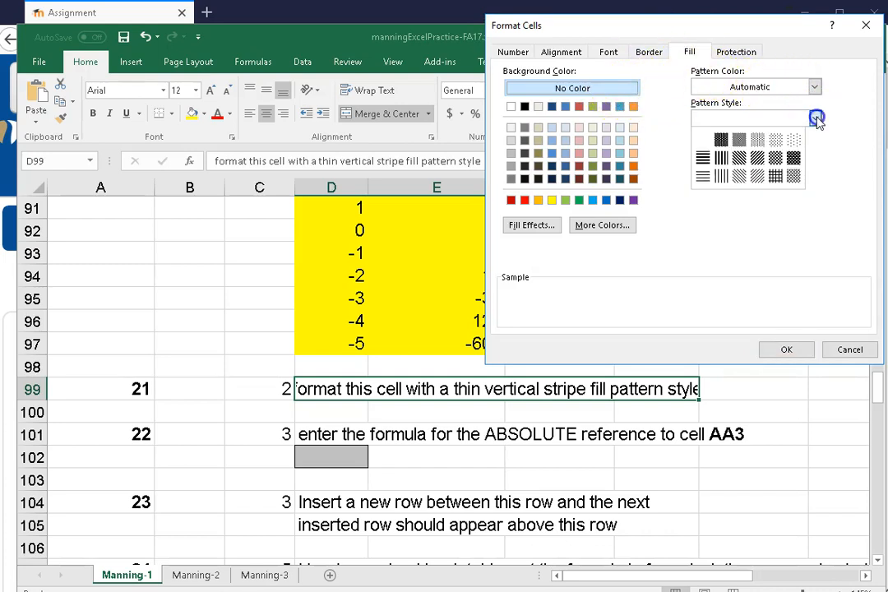
{"action": "left_click", "coordinate": [722, 176]}
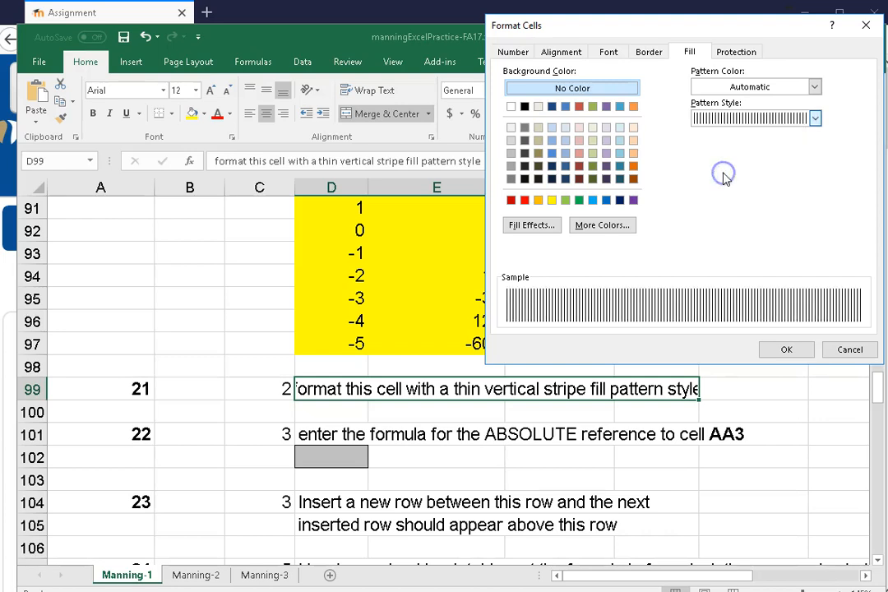
{"action": "left_click", "coordinate": [810, 317]}
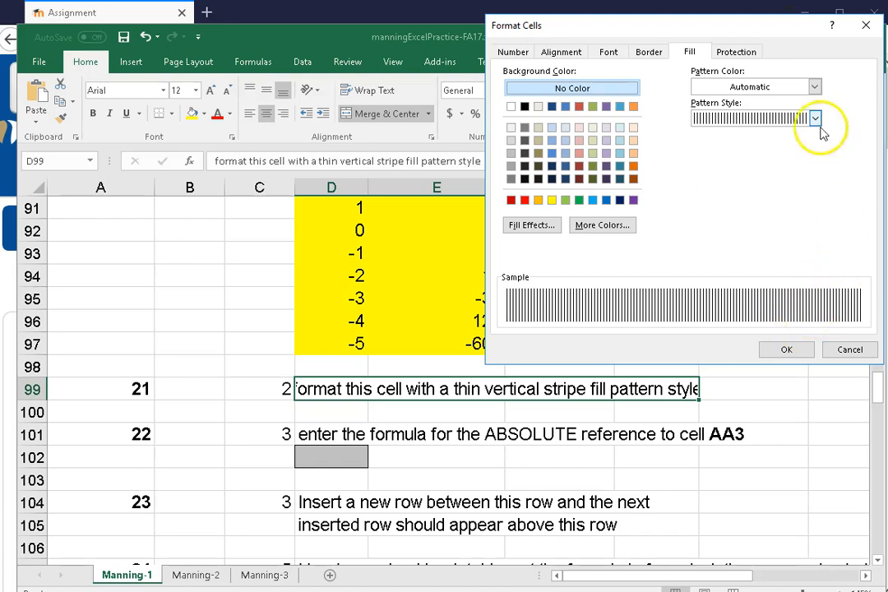
Give the striped fill of cell D99 the light tan theme colour as background and apply the cell format
{"action": "left_click", "coordinate": [814, 87]}
{"action": "left_click", "coordinate": [815, 86]}
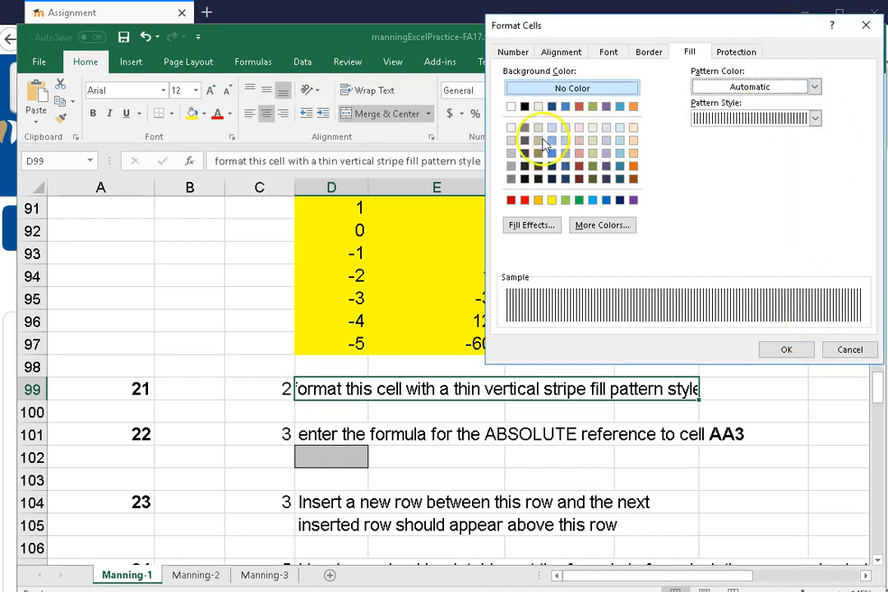
{"action": "left_click", "coordinate": [512, 140]}
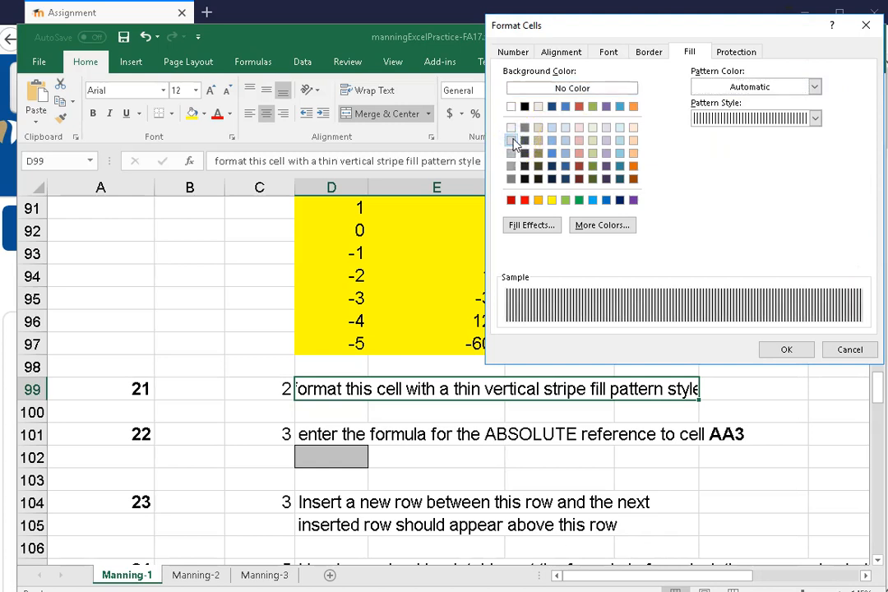
{"action": "left_click", "coordinate": [538, 108]}
{"action": "left_click", "coordinate": [785, 349]}
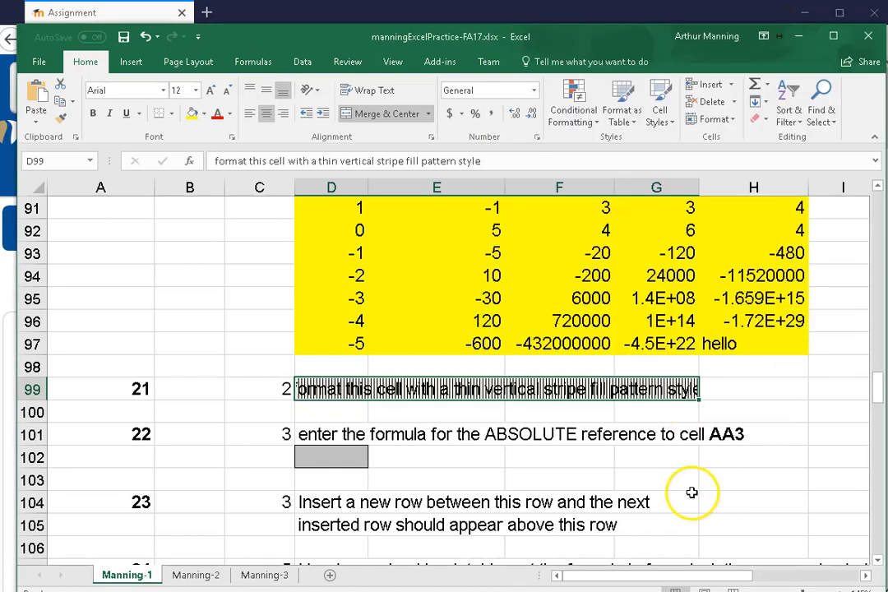
{"action": "left_click", "coordinate": [303, 463]}
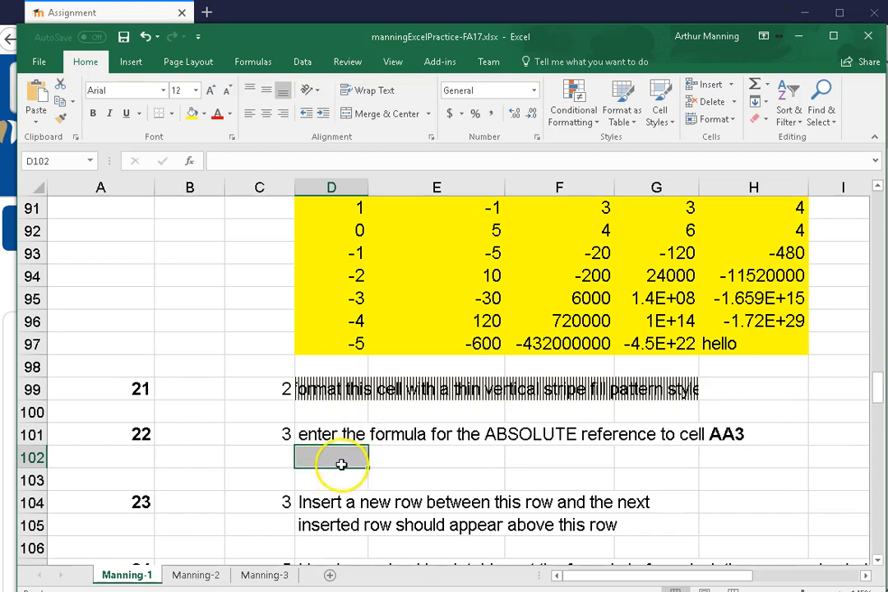
{"action": "type", "text": "="}
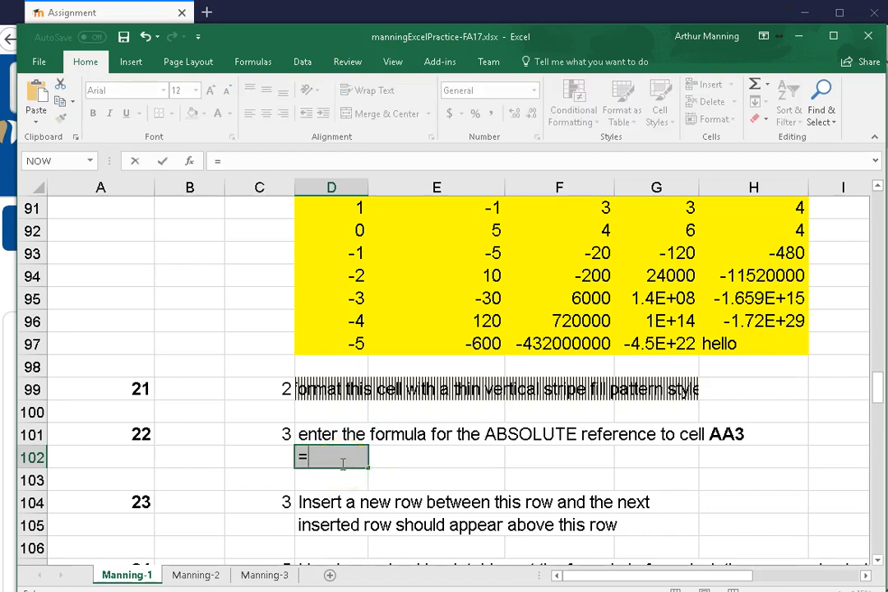
{"action": "type", "text": "av"}
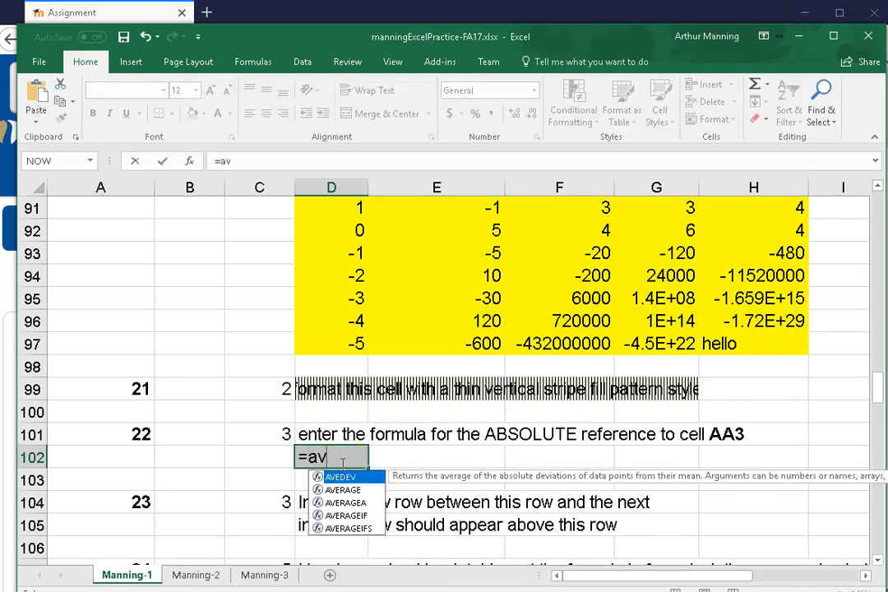
{"action": "key", "text": "BackSpace"}
{"action": "type", "text": "bs"}
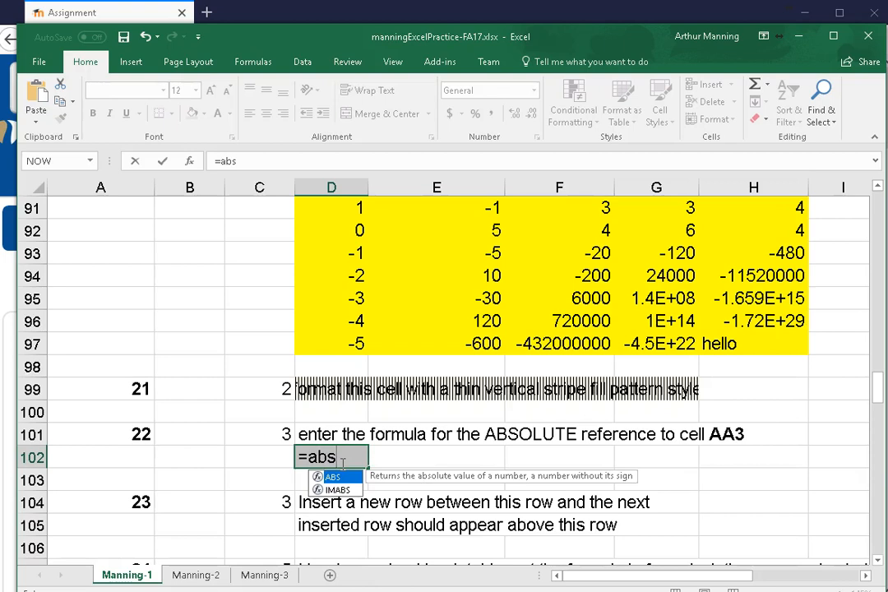
{"action": "key", "text": "BackSpace"}
{"action": "key", "text": "BackSpace"}
{"action": "key", "text": "BackSpace"}
{"action": "key", "text": "BackSpace"}
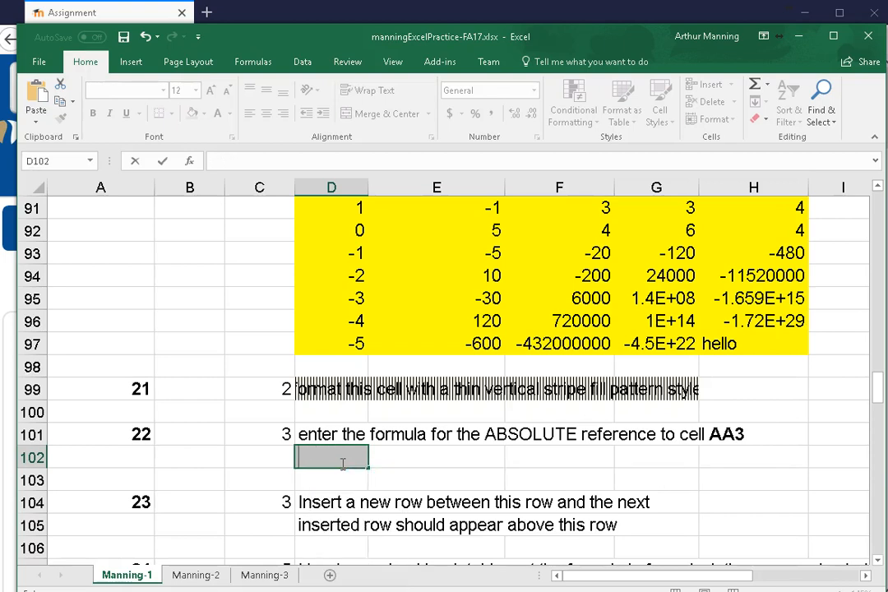
Enter the absolute reference $aa$3 in the grey cell D102 of question 22
{"action": "key", "text": "Escape"}
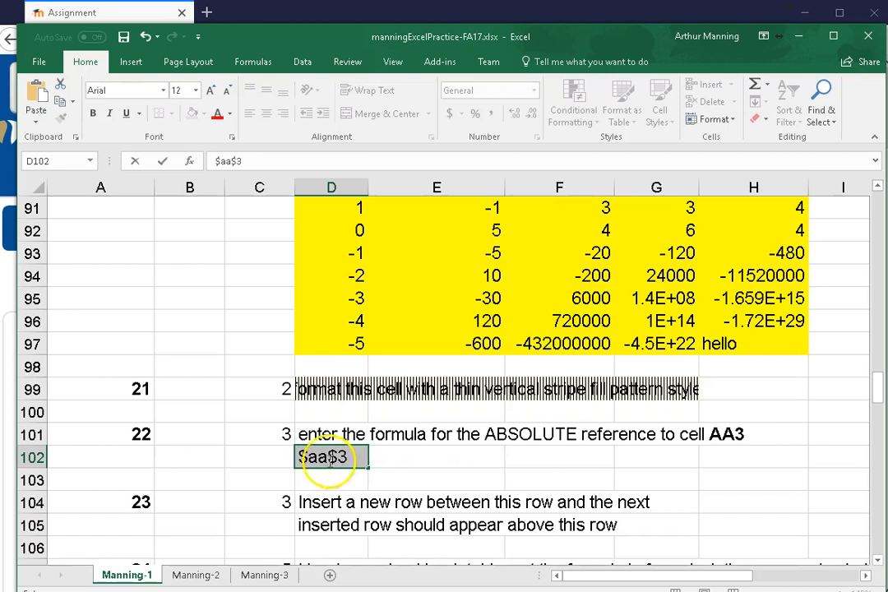
{"action": "left_click", "coordinate": [323, 485]}
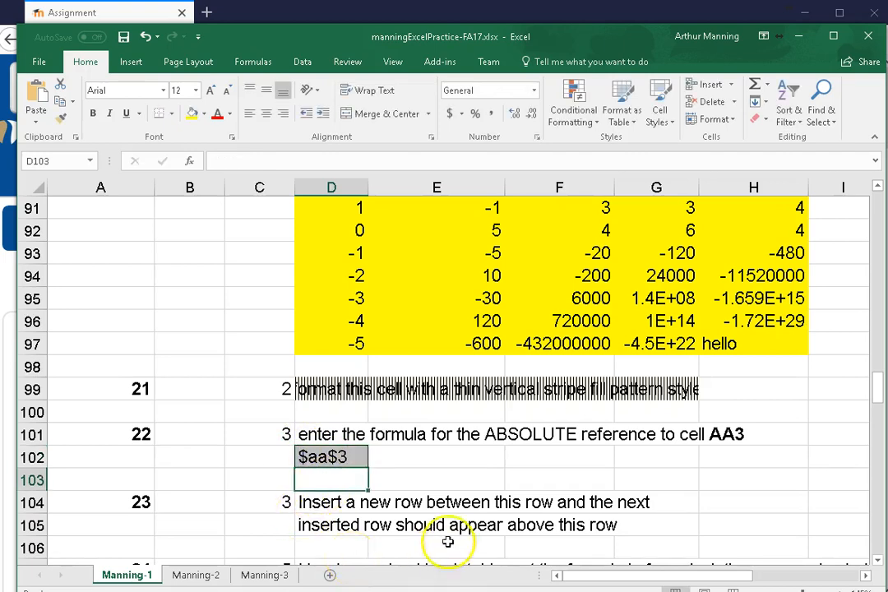
{"action": "scroll", "coordinate": [444, 465], "scroll_direction": "down", "scroll_amount": 1}
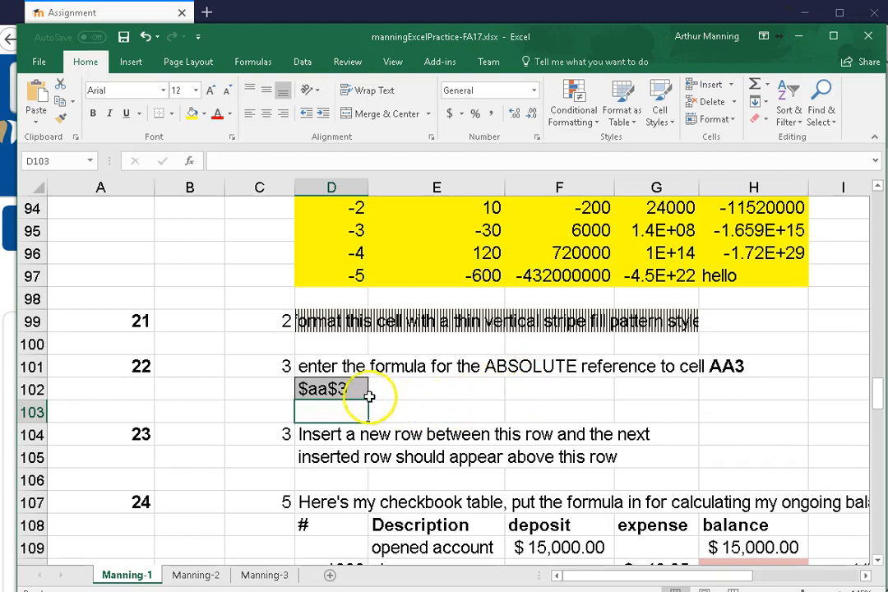
Enter the formula =$AA$3 in cell E102, beside the grey answer cell of question 22
{"action": "left_click", "coordinate": [412, 392]}
{"action": "type", "text": "aa3"}
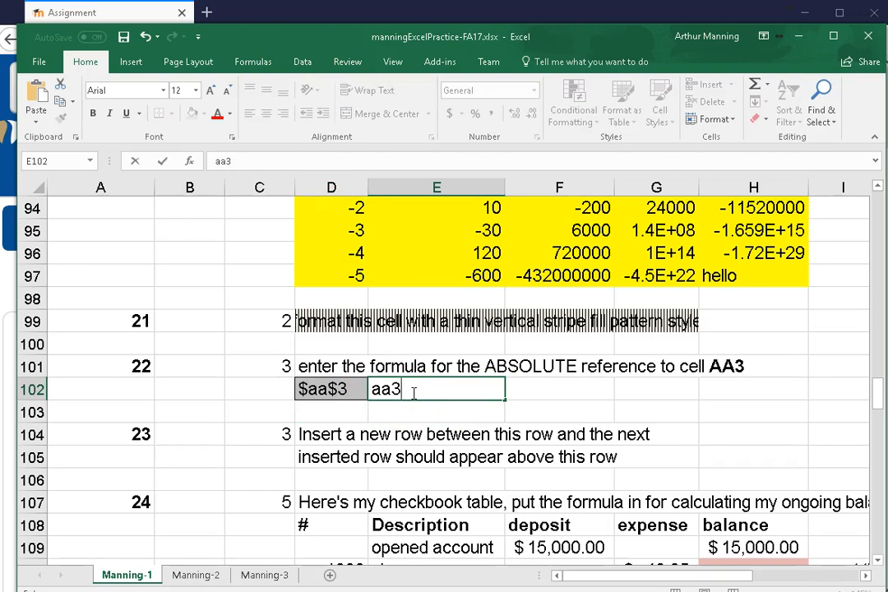
{"action": "key", "text": "BackSpace"}
{"action": "key", "text": "BackSpace"}
{"action": "key", "text": "BackSpace"}
{"action": "type", "text": "=aa3"}
{"action": "key", "text": "F4"}
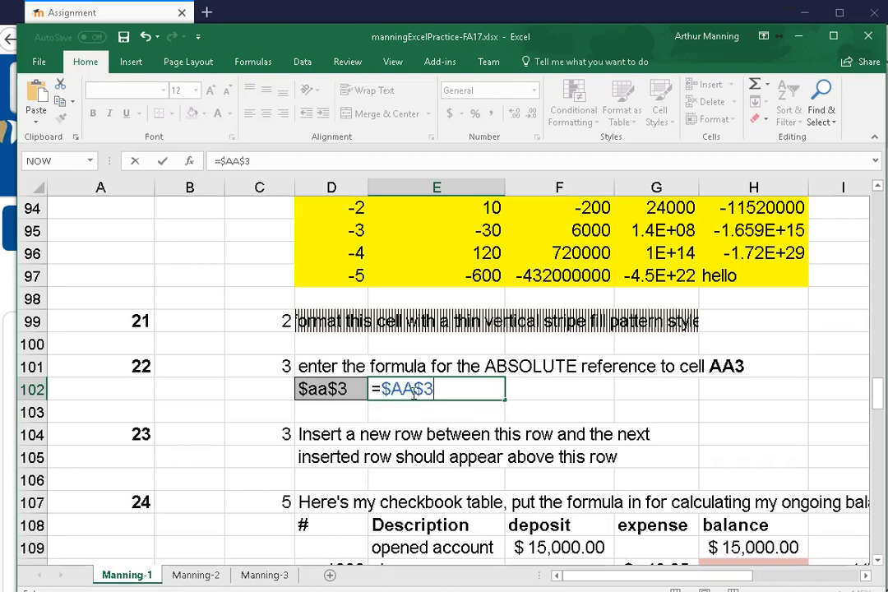
{"action": "key", "text": "Return"}
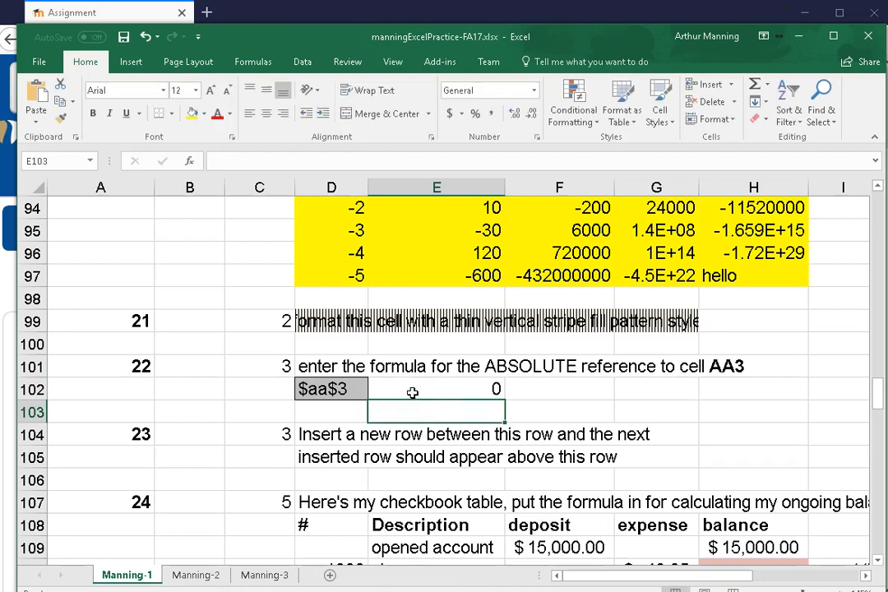
Open the formula of cell E102 to examine its absolute reference, and leave it unchanged
{"action": "left_click", "coordinate": [463, 391]}
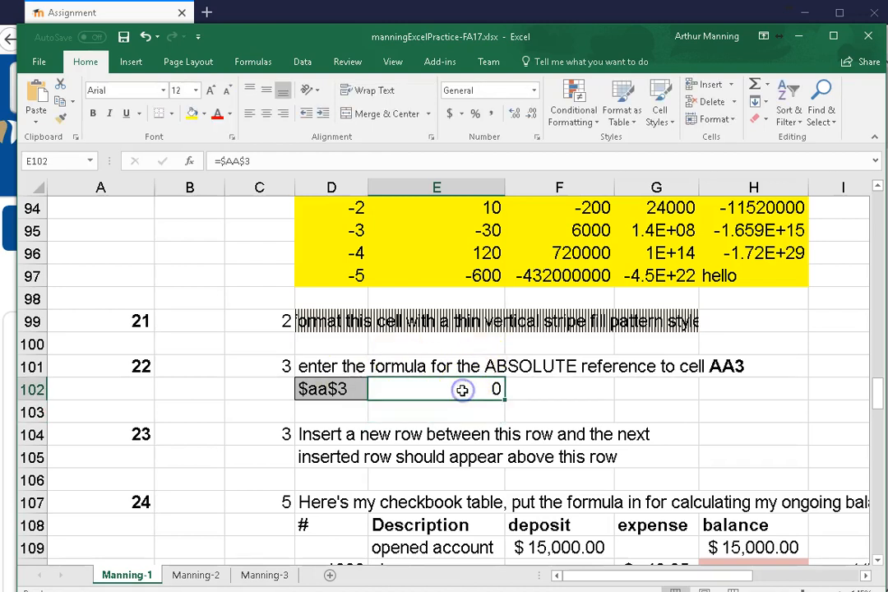
{"action": "double_click", "coordinate": [462, 391]}
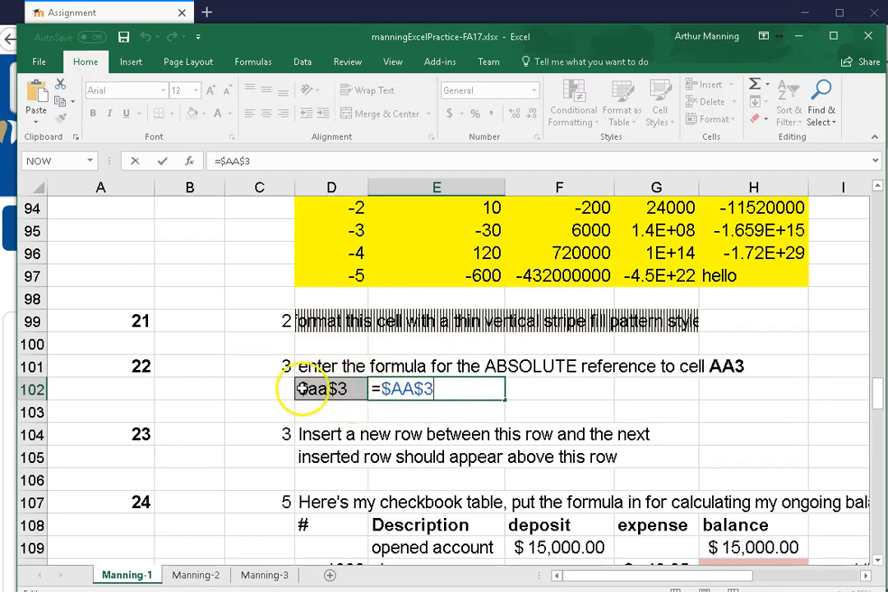
{"action": "left_click", "coordinate": [410, 408]}
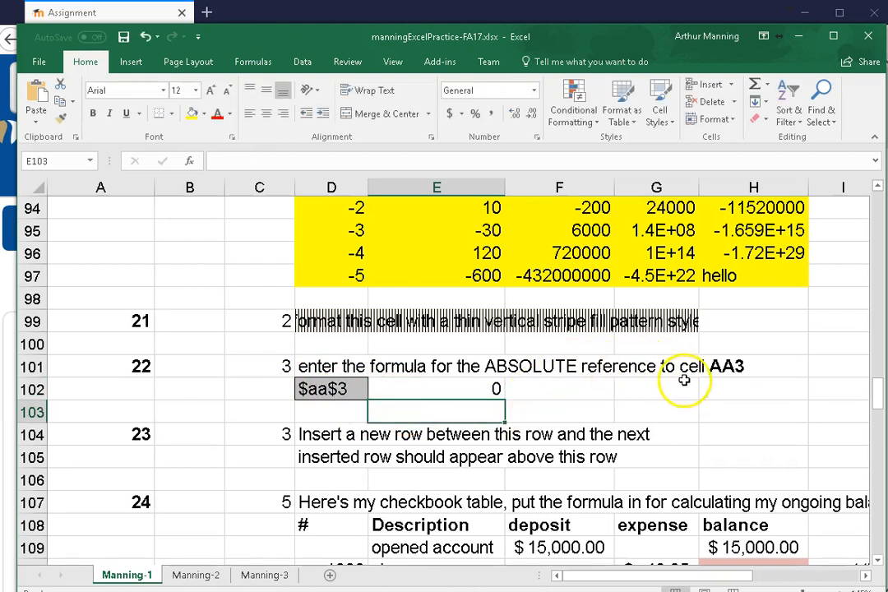
{"action": "left_click", "coordinate": [442, 393]}
{"action": "double_click", "coordinate": [418, 391]}
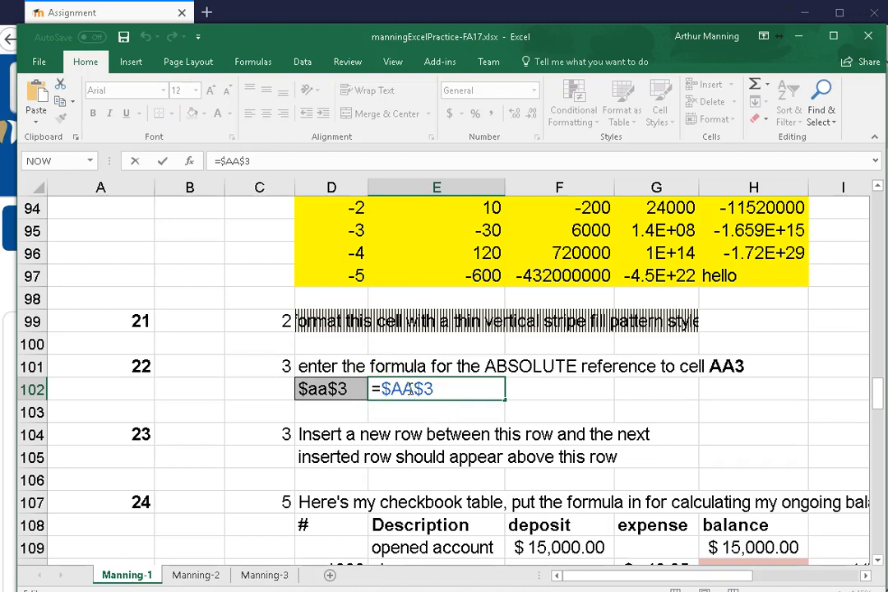
{"action": "left_click", "coordinate": [520, 387]}
Insert a new row above row 105, between the two text lines of question 23
{"action": "scroll", "coordinate": [444, 475], "scroll_direction": "down", "scroll_amount": 1}
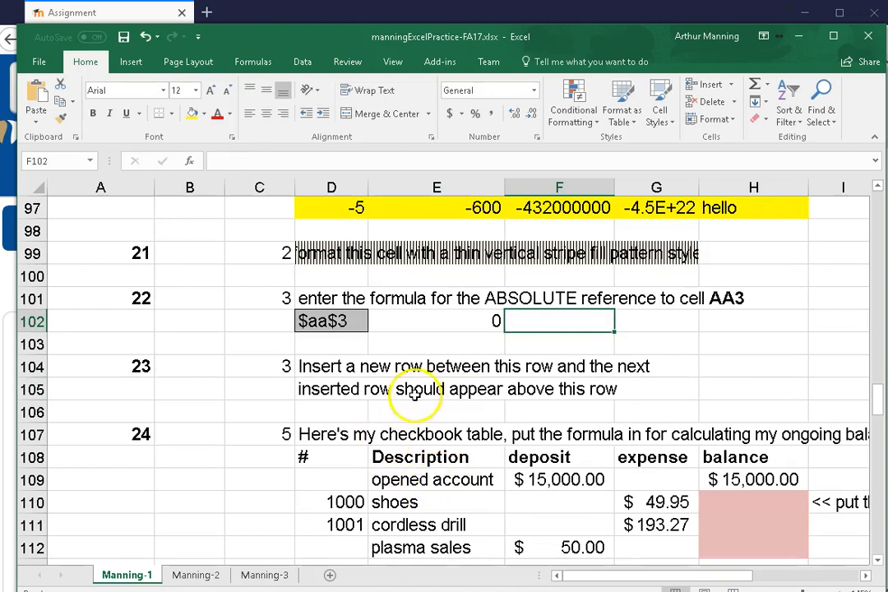
{"action": "right_click", "coordinate": [33, 390]}
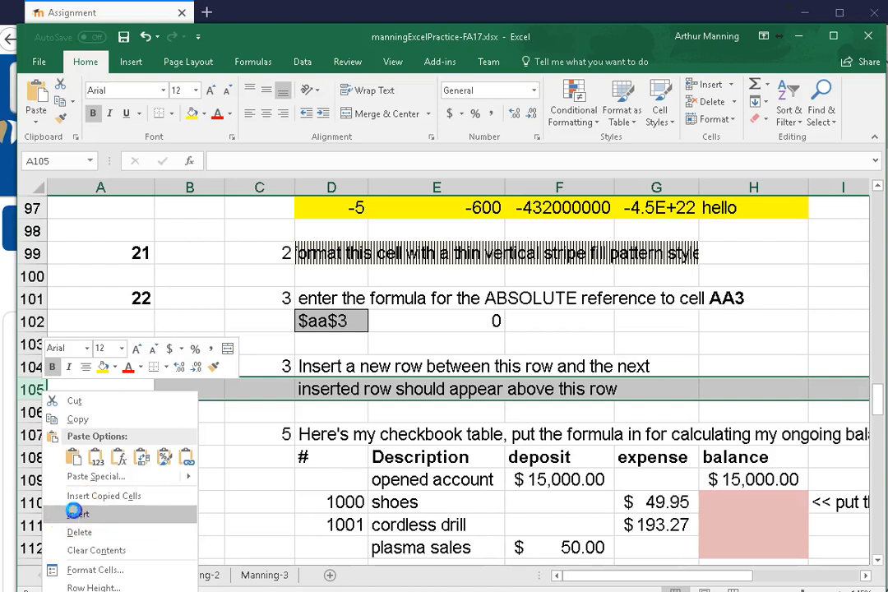
{"action": "left_click", "coordinate": [61, 514]}
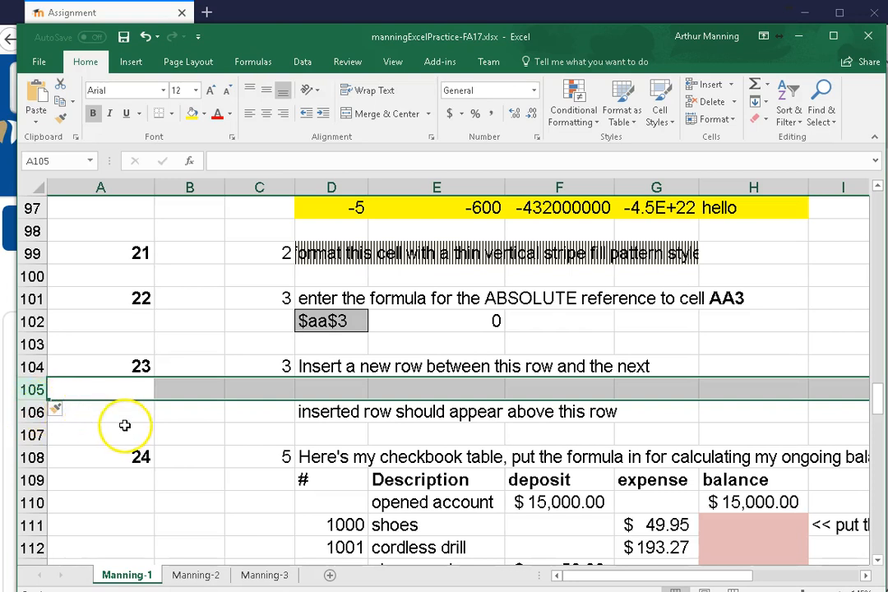
Enter the running balance formula =H110+F111-G111 in cell H111 of the question 24 checkbook table
{"action": "scroll", "coordinate": [123, 433], "scroll_direction": "down", "scroll_amount": 1}
{"action": "scroll", "coordinate": [123, 433], "scroll_direction": "down", "scroll_amount": 1}
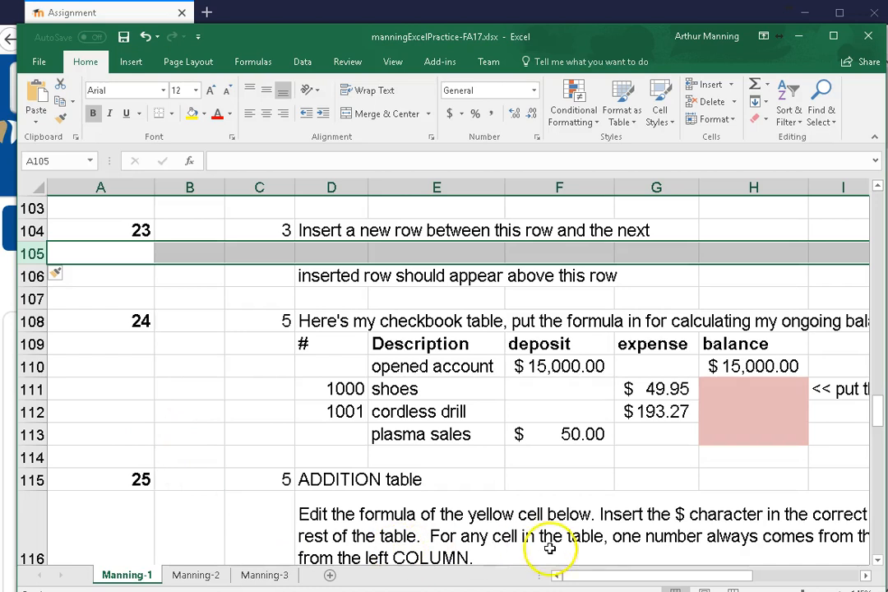
{"action": "left_click", "coordinate": [865, 580]}
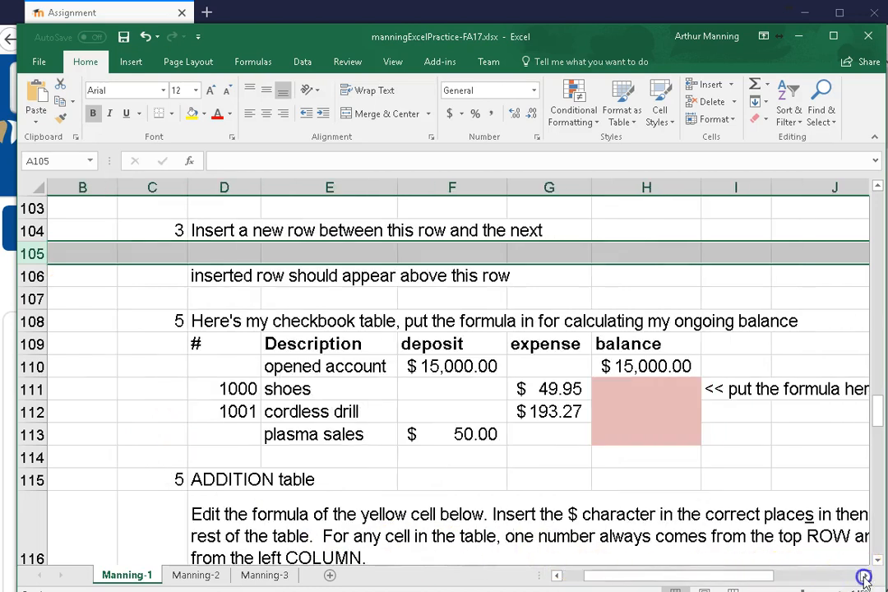
{"action": "left_click", "coordinate": [866, 580]}
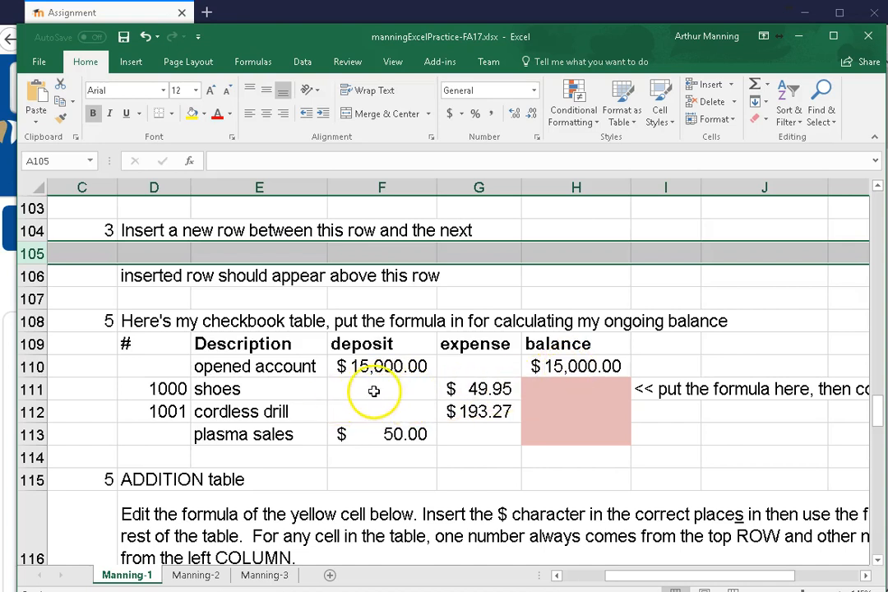
{"action": "left_click", "coordinate": [568, 385]}
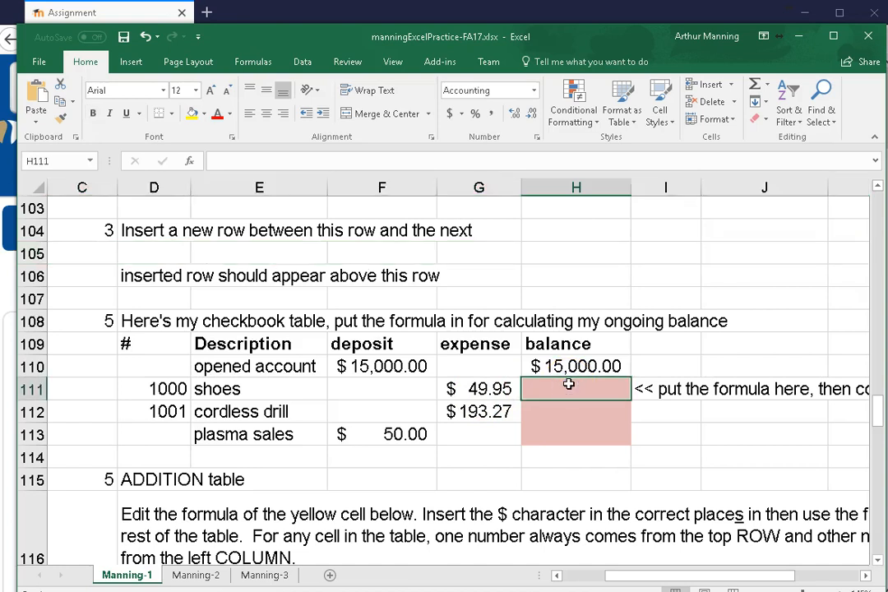
{"action": "type", "text": "="}
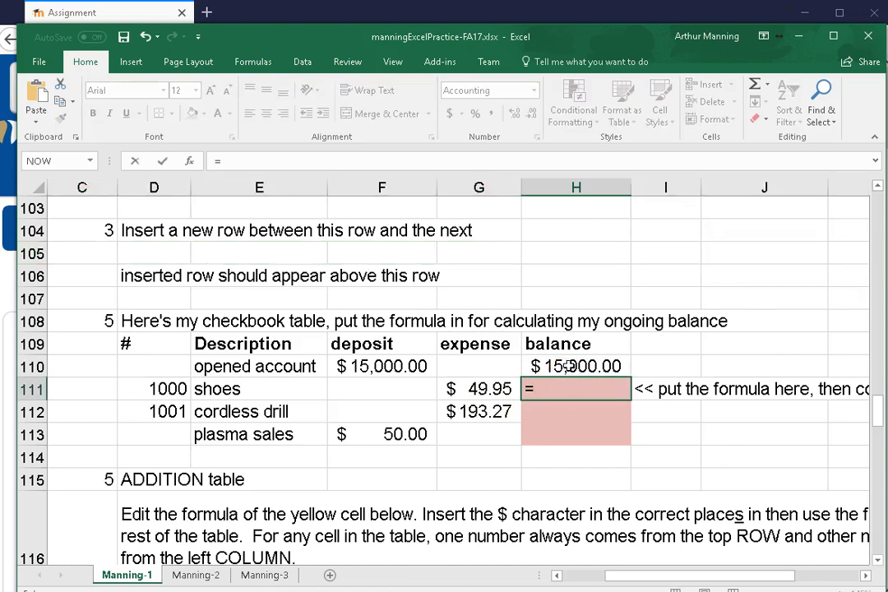
{"action": "left_click", "coordinate": [568, 366]}
{"action": "type", "text": "+"}
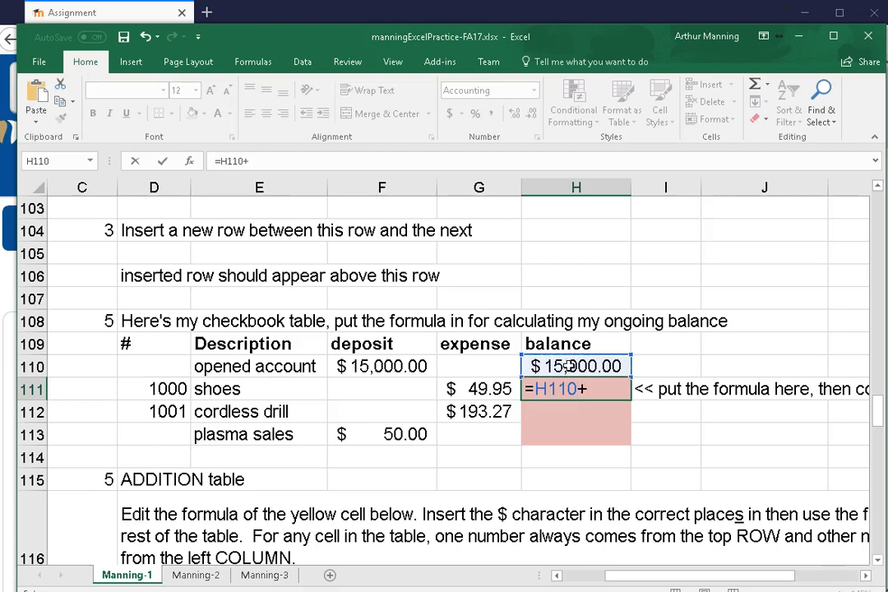
{"action": "left_click", "coordinate": [372, 389]}
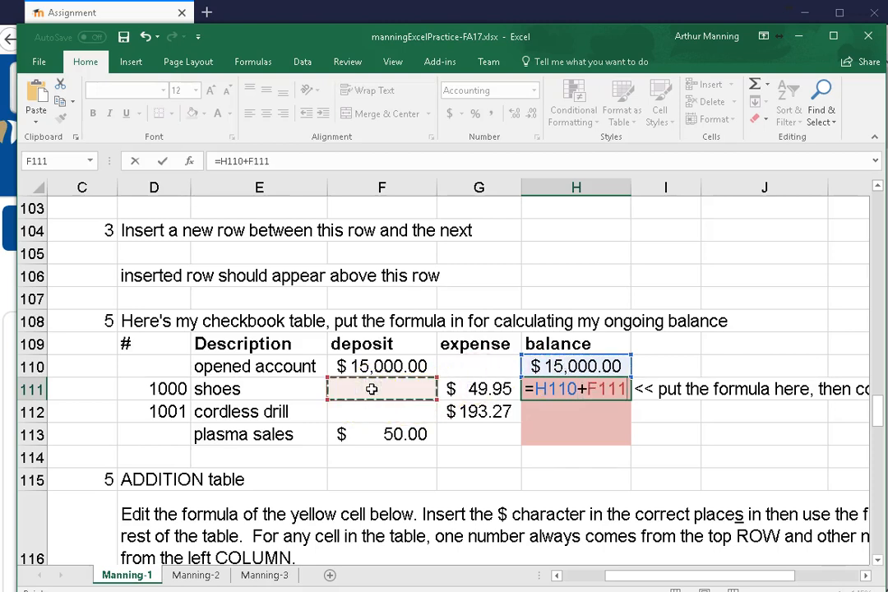
{"action": "type", "text": "-"}
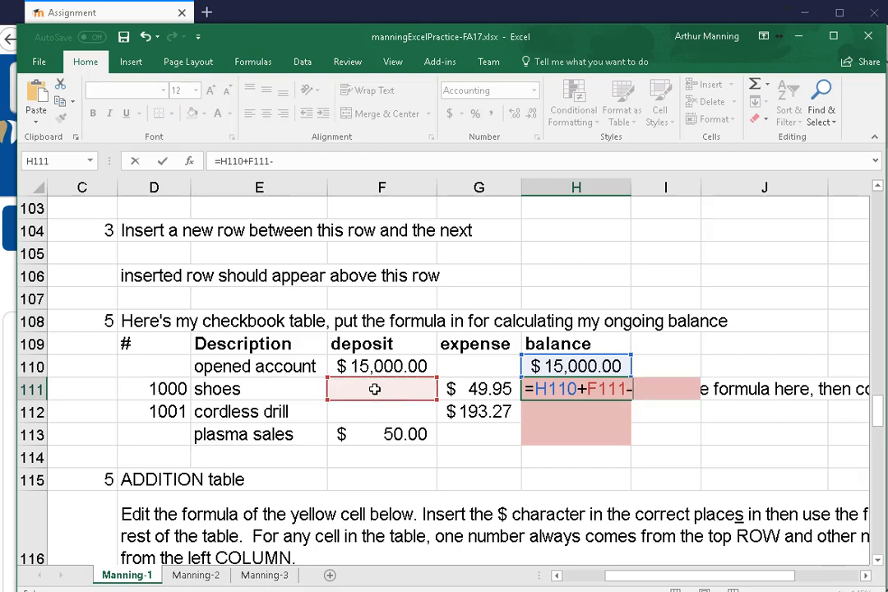
{"action": "left_click", "coordinate": [464, 389]}
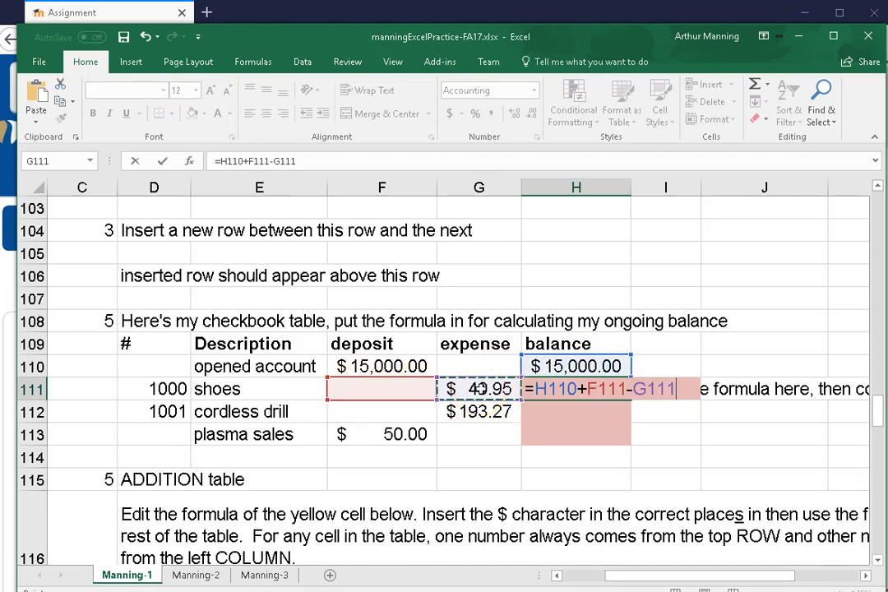
{"action": "key", "text": "Return"}
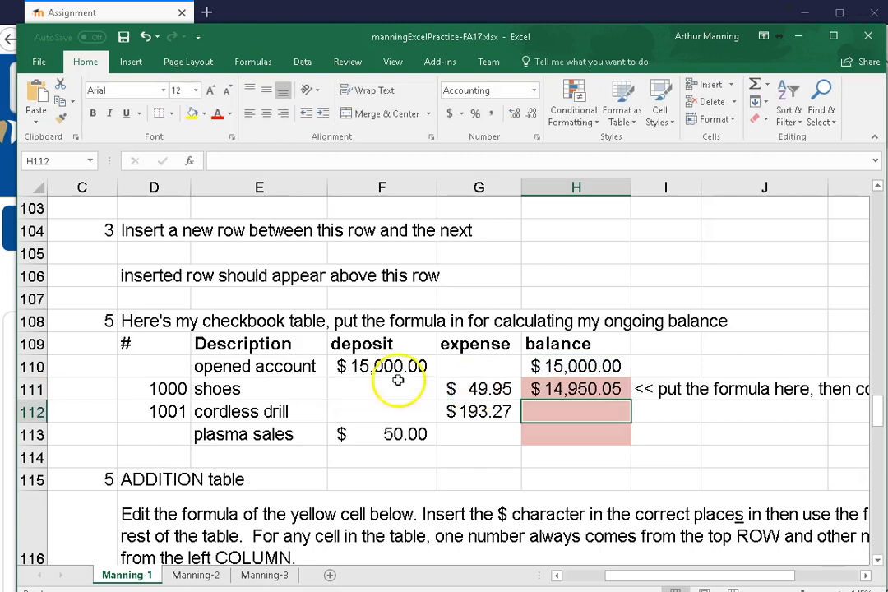
Fill the balance formula from H111 down to H113 and check the cell references used in H111
{"action": "left_click", "coordinate": [567, 385]}
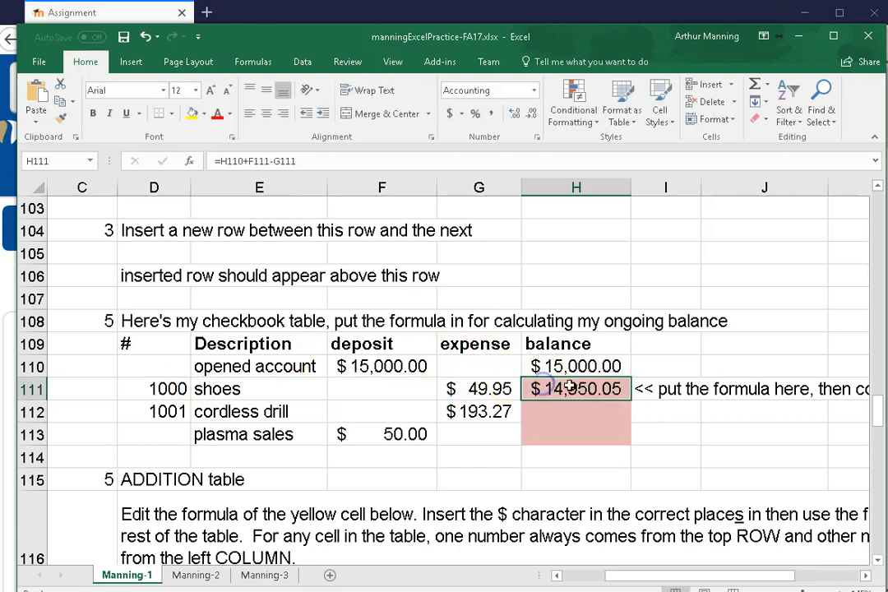
{"action": "left_click_drag", "start_coordinate": [630, 404], "coordinate": [630, 441]}
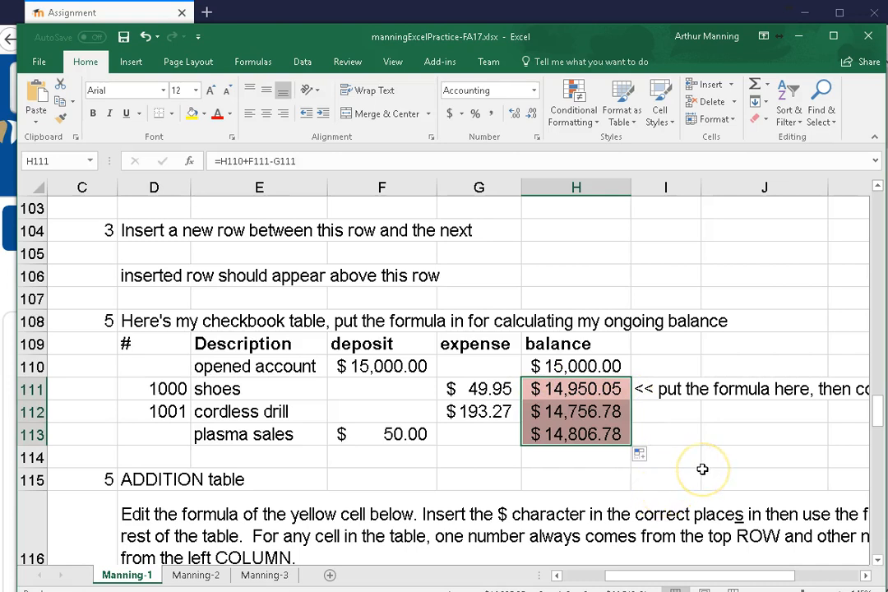
{"action": "left_click", "coordinate": [566, 389]}
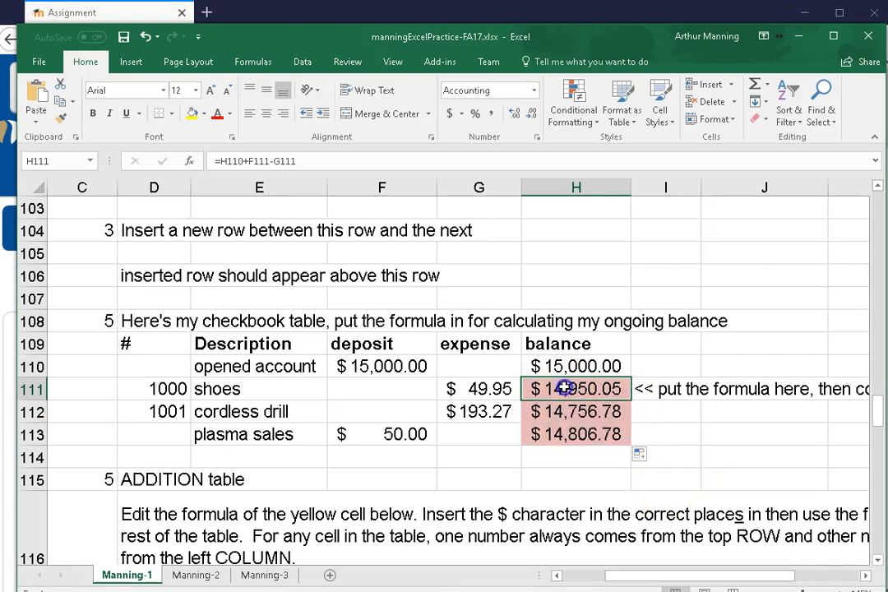
{"action": "double_click", "coordinate": [566, 389]}
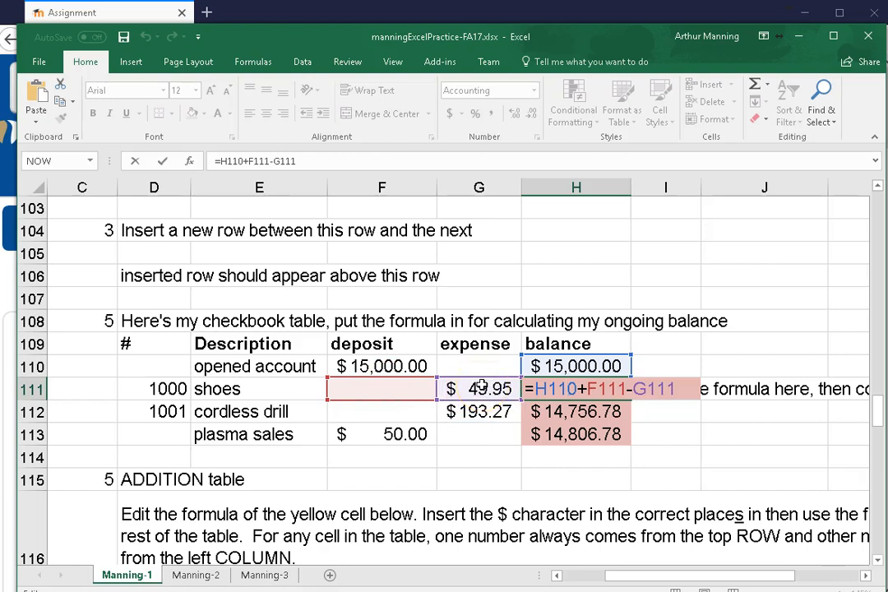
{"action": "key", "text": "Return"}
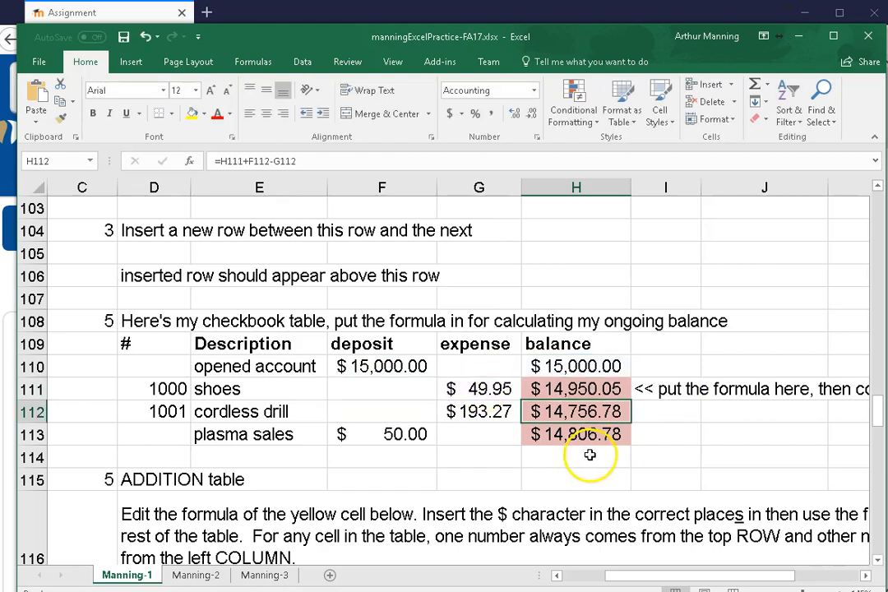
Build the formula =E117+D118 in the yellow cell E118 of the question 25 addition table
{"action": "scroll", "coordinate": [589, 454], "scroll_direction": "down", "scroll_amount": 3}
{"action": "scroll", "coordinate": [563, 460], "scroll_direction": "down", "scroll_amount": 1}
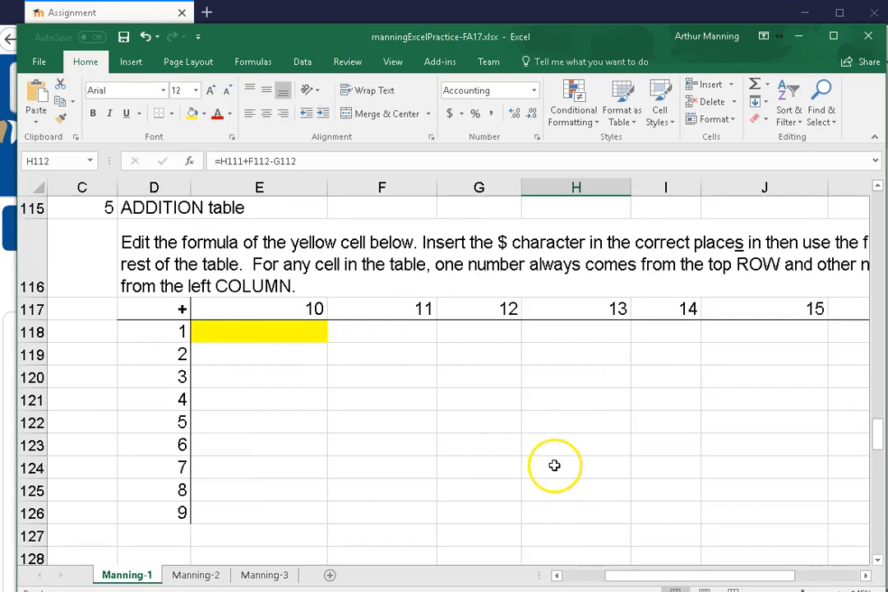
{"action": "left_click", "coordinate": [240, 334]}
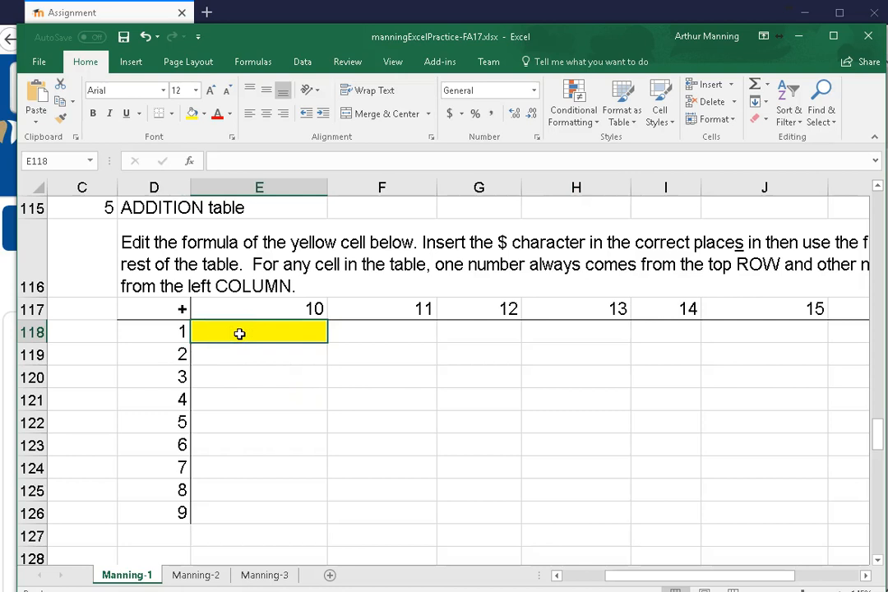
{"action": "type", "text": "="}
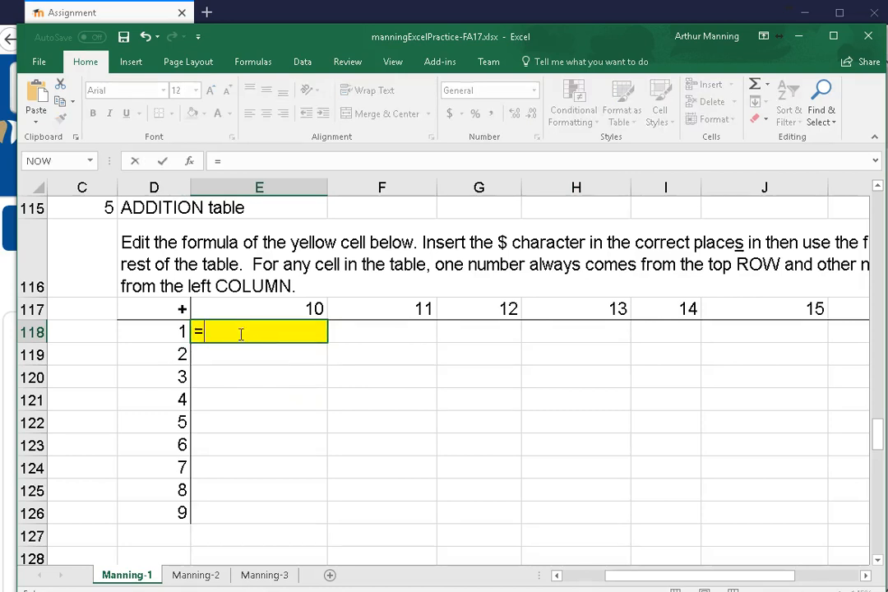
{"action": "left_click", "coordinate": [271, 310]}
{"action": "type", "text": "+"}
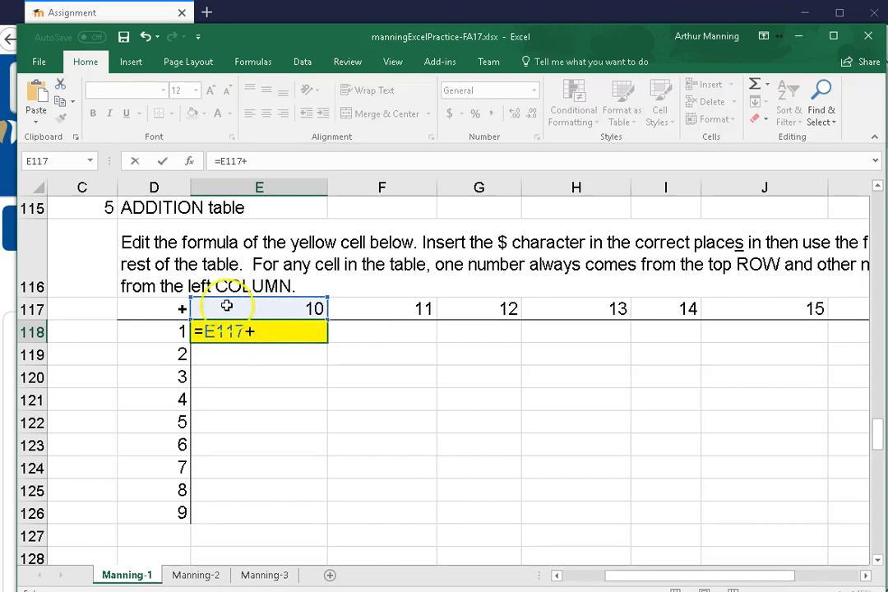
{"action": "left_click", "coordinate": [163, 334]}
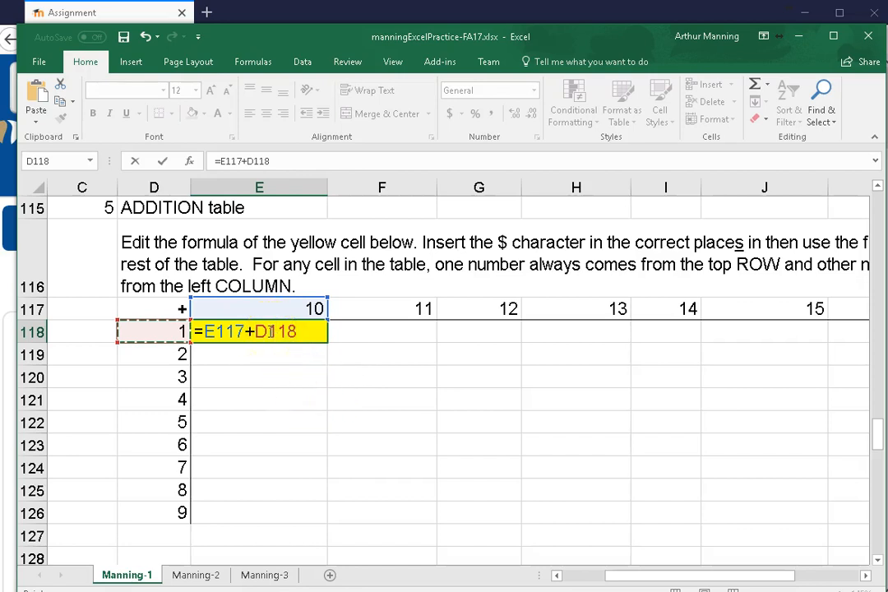
Discard the pending entry in the yellow cell E118 and rebuild its formula as =E117+D118
{"action": "key", "text": "Escape"}
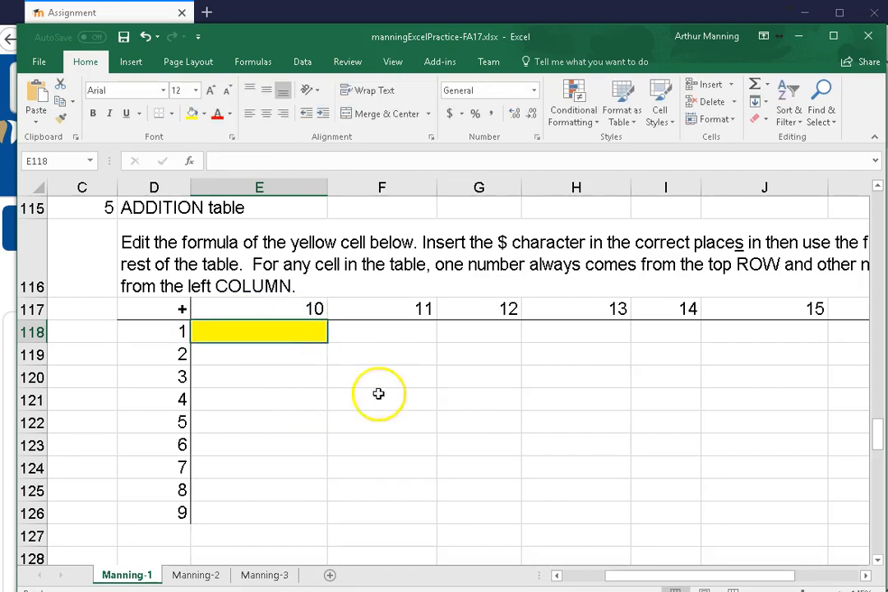
{"action": "left_click", "coordinate": [442, 496]}
{"action": "left_click", "coordinate": [252, 333]}
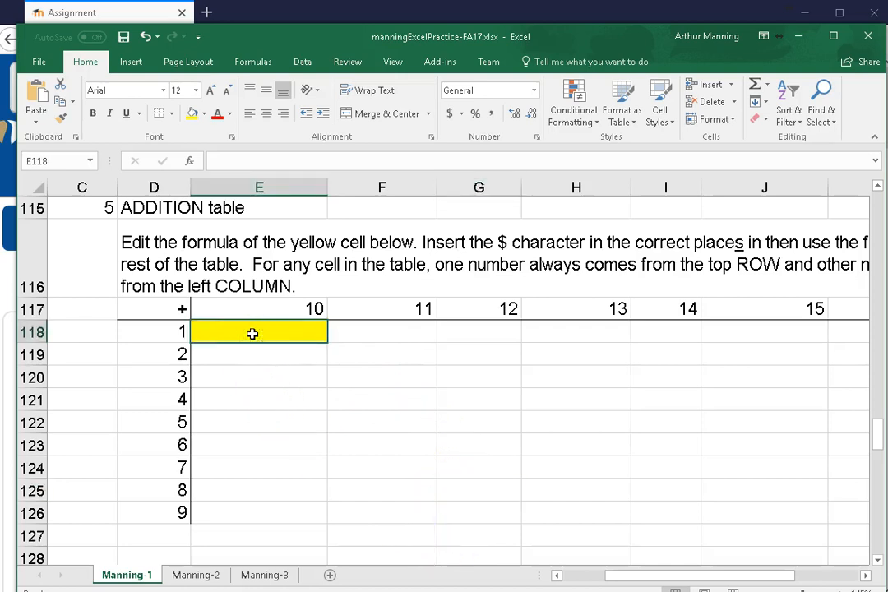
{"action": "type", "text": "="}
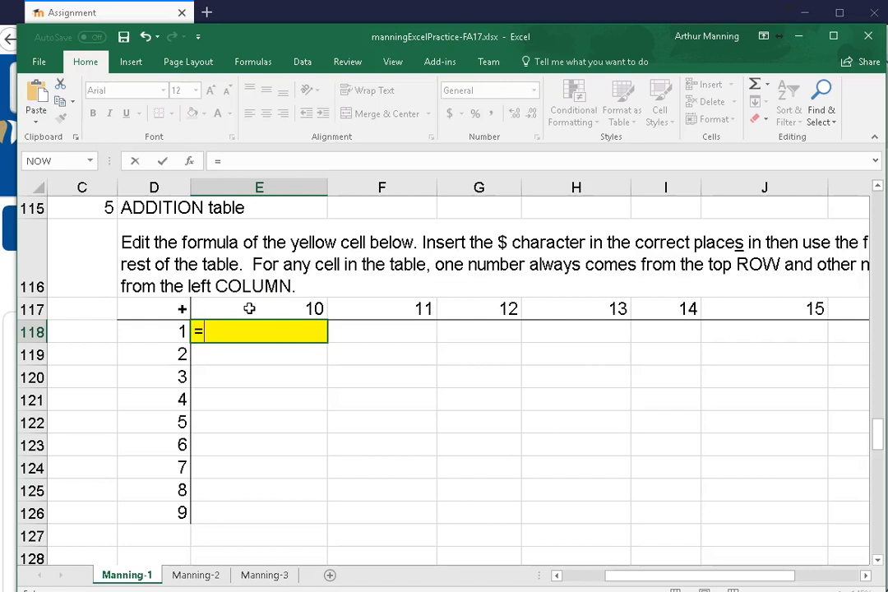
{"action": "left_click", "coordinate": [250, 309]}
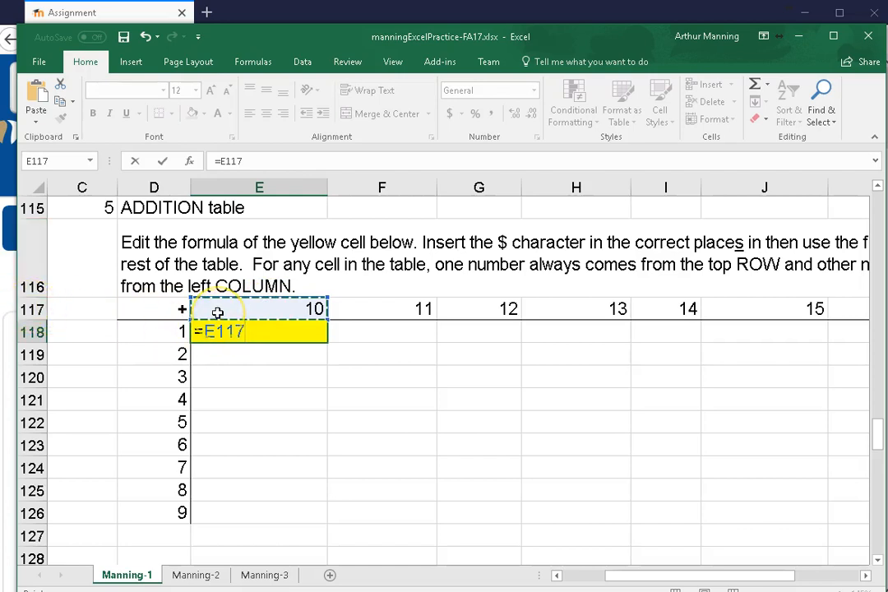
{"action": "type", "text": "+"}
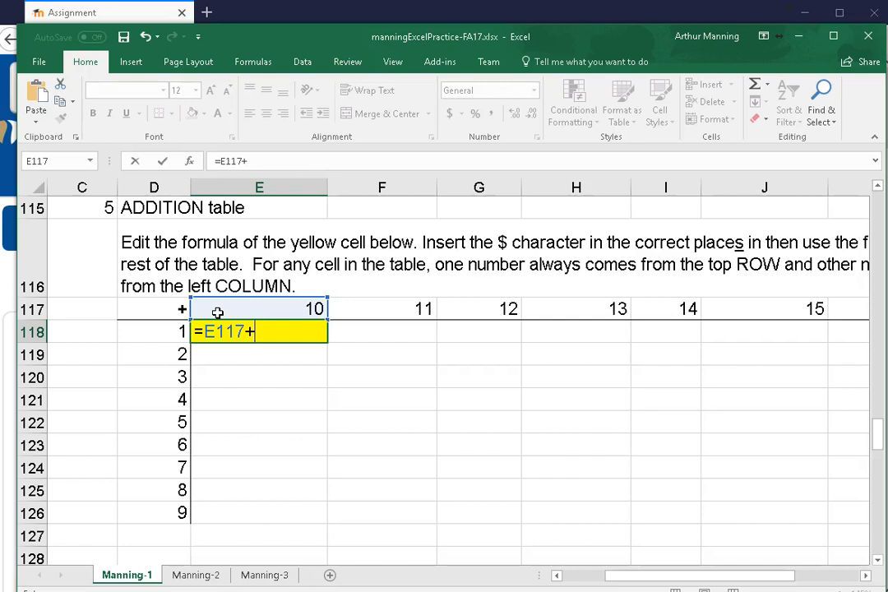
{"action": "left_click", "coordinate": [173, 331]}
{"action": "left_click", "coordinate": [153, 334]}
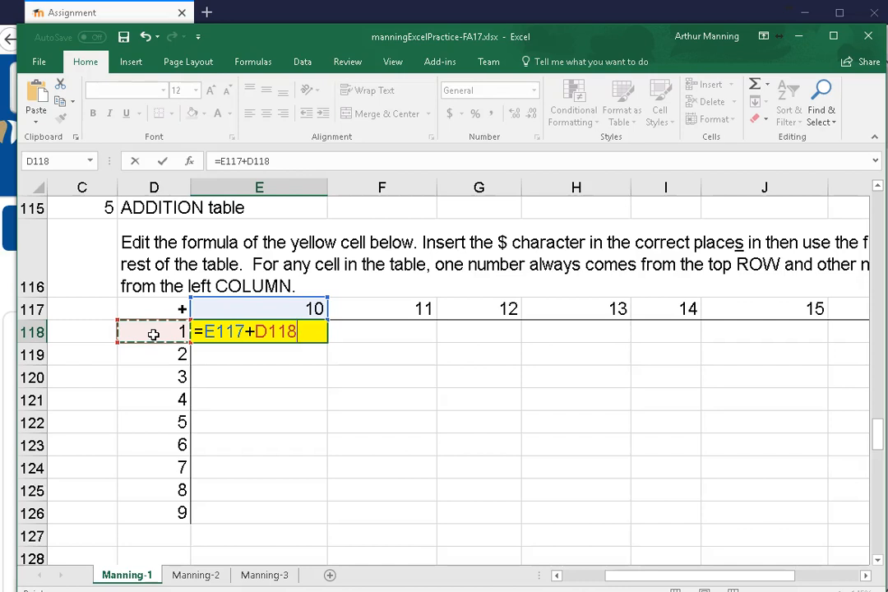
Lock the row of the first reference and the column of the second, making the E118 formula =E$117+$D118
{"action": "left_click", "coordinate": [236, 329]}
{"action": "left_click_drag", "start_coordinate": [244, 328], "coordinate": [208, 332]}
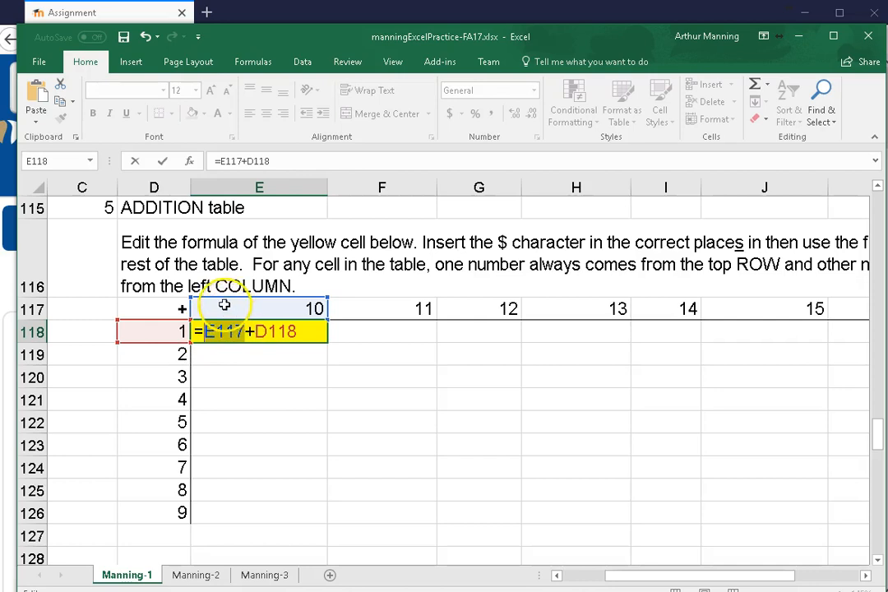
{"action": "left_click", "coordinate": [212, 331]}
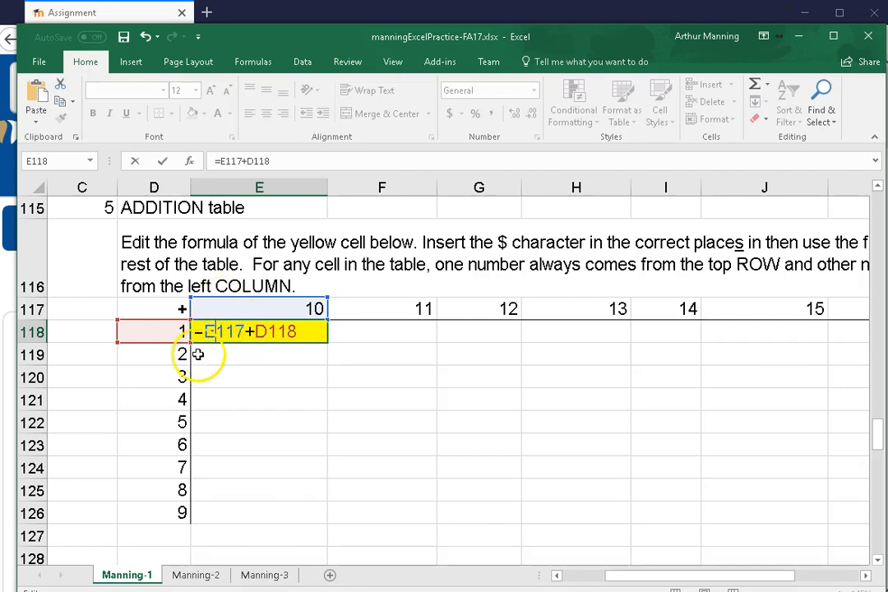
{"action": "type", "text": "$"}
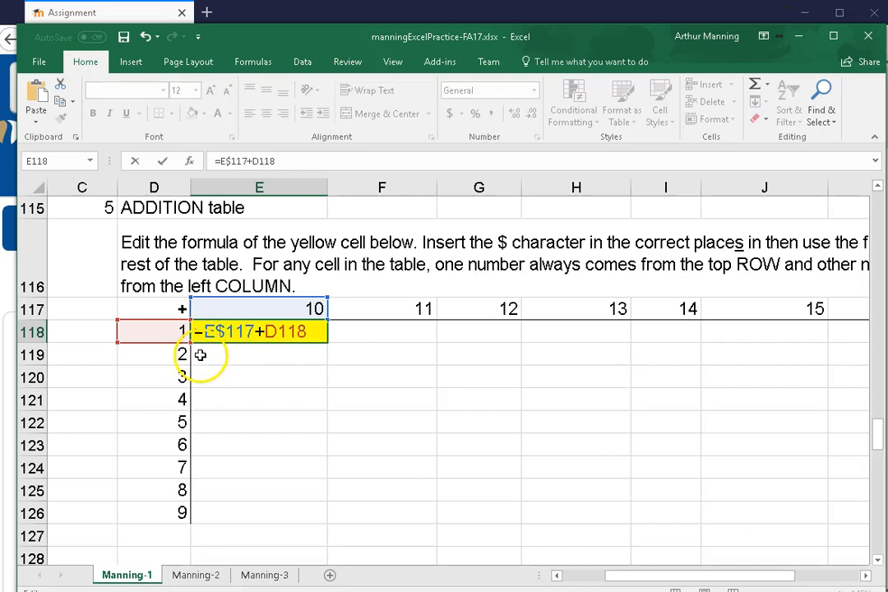
{"action": "left_click", "coordinate": [269, 330]}
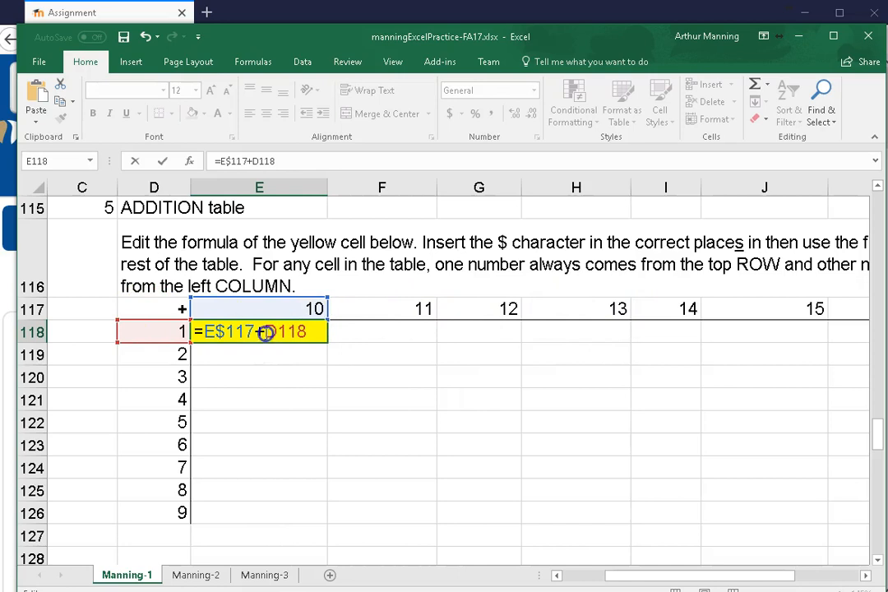
{"action": "type", "text": "$"}
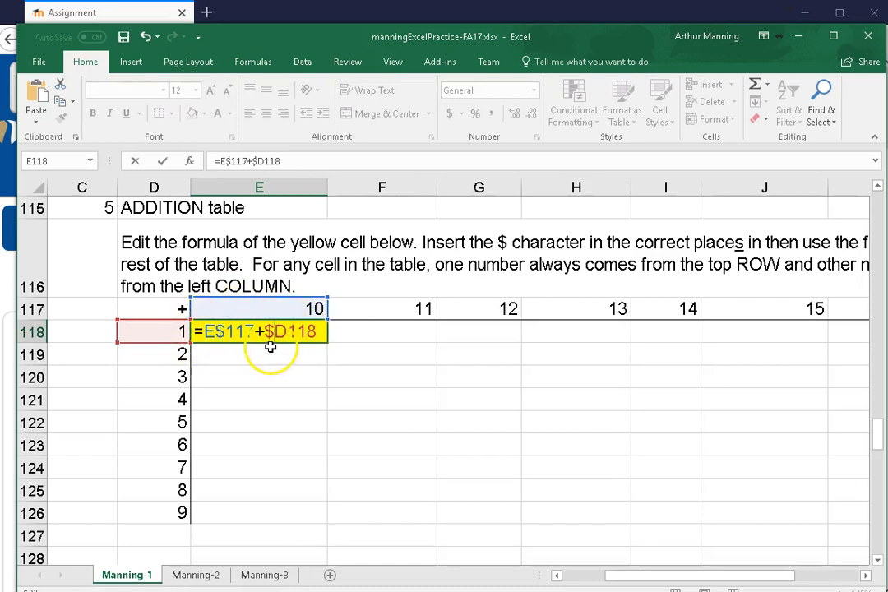
{"action": "left_click", "coordinate": [328, 343]}
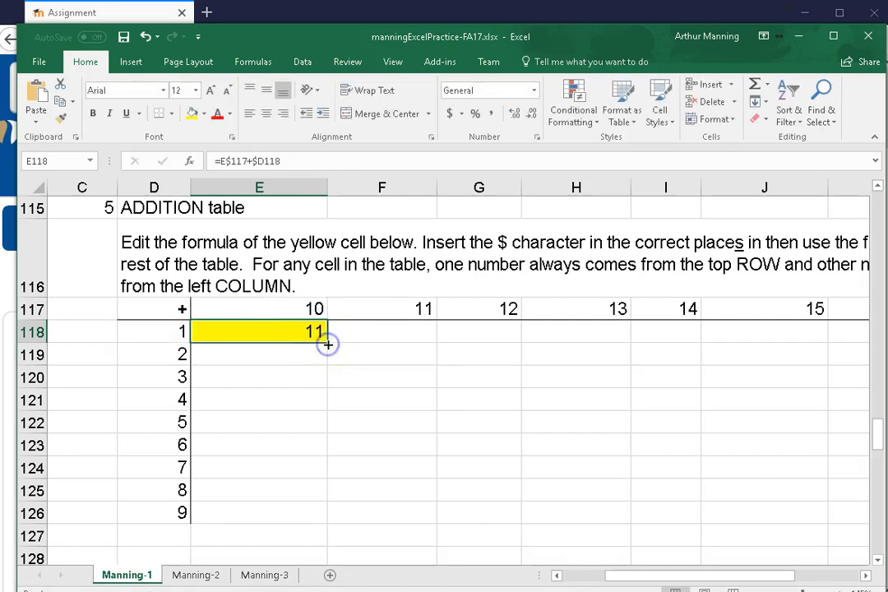
Fill the E118 formula across the whole addition table to J126 and check the cell references used in G120
{"action": "left_click_drag", "start_coordinate": [327, 344], "coordinate": [768, 530]}
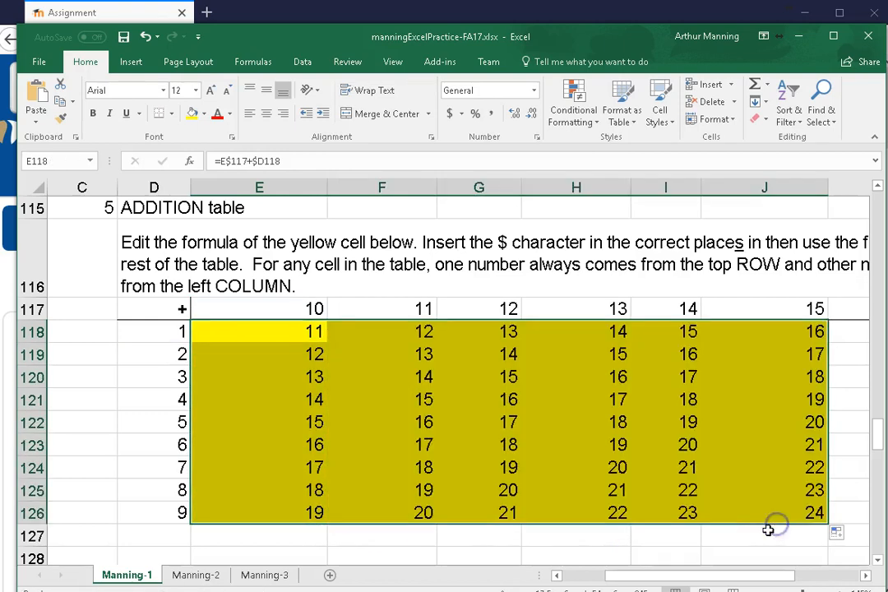
{"action": "double_click", "coordinate": [514, 381]}
{"action": "left_click", "coordinate": [521, 376]}
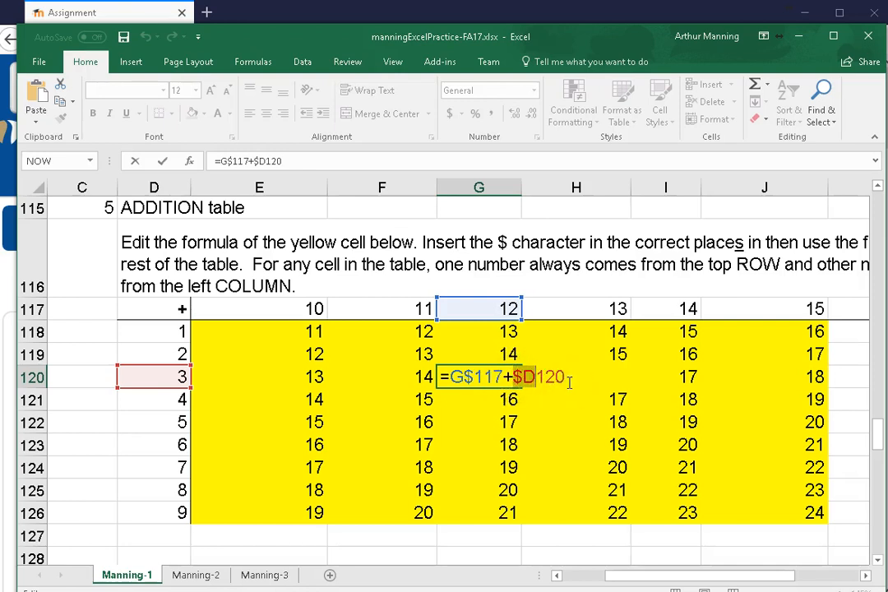
{"action": "key", "text": "Return"}
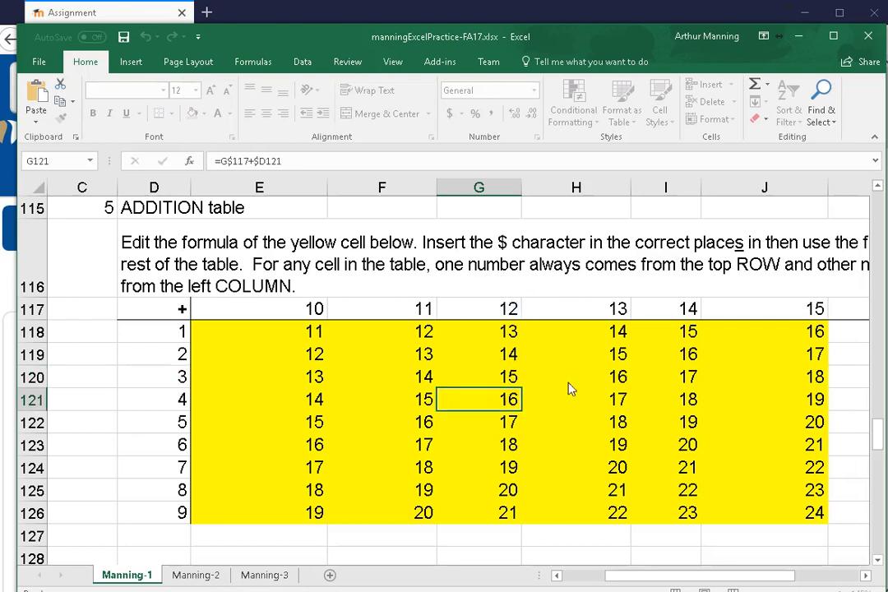
Examine the remaining tasks below the addition table: the IF bonus formula, the row to hide and the monthly budget plan
{"action": "scroll", "coordinate": [547, 406], "scroll_direction": "down", "scroll_amount": 3}
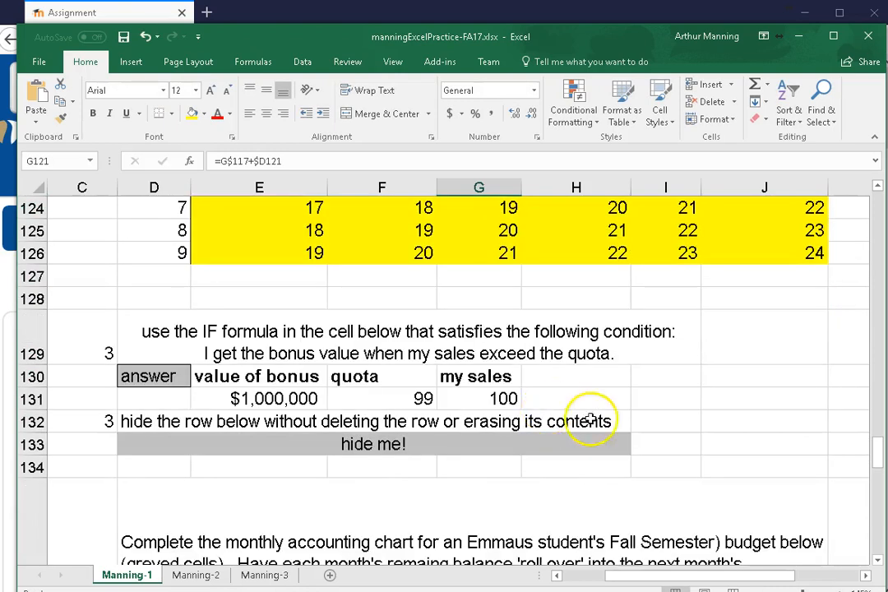
{"action": "scroll", "coordinate": [599, 425], "scroll_direction": "down", "scroll_amount": 1}
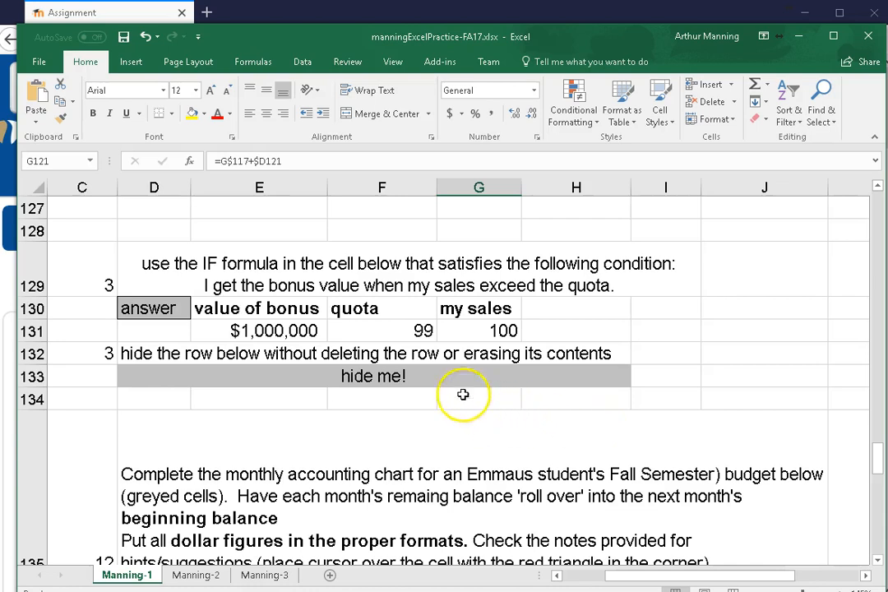
{"action": "scroll", "coordinate": [370, 399], "scroll_direction": "down", "scroll_amount": 1}
{"action": "scroll", "coordinate": [374, 405], "scroll_direction": "down", "scroll_amount": 2}
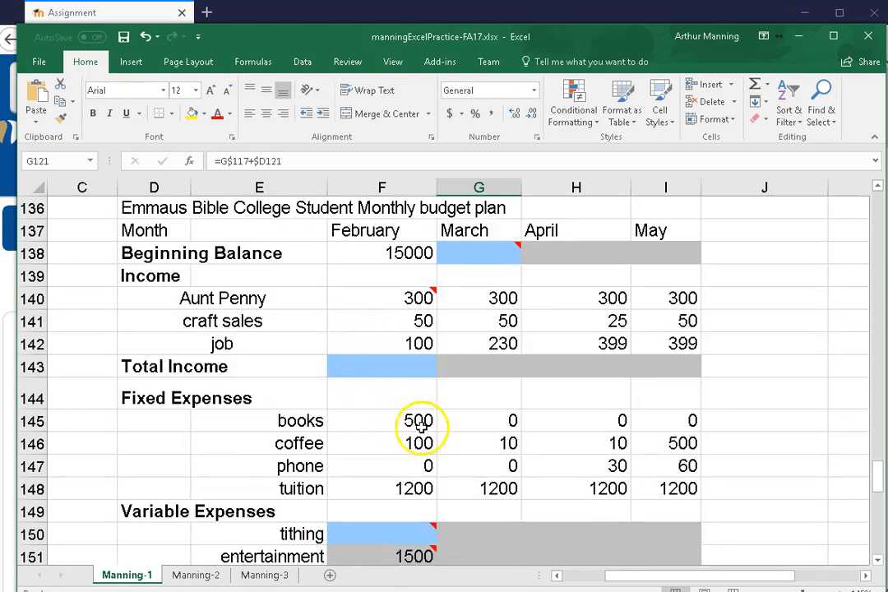
{"action": "scroll", "coordinate": [448, 415], "scroll_direction": "up", "scroll_amount": 2}
{"action": "scroll", "coordinate": [446, 419], "scroll_direction": "down", "scroll_amount": 2}
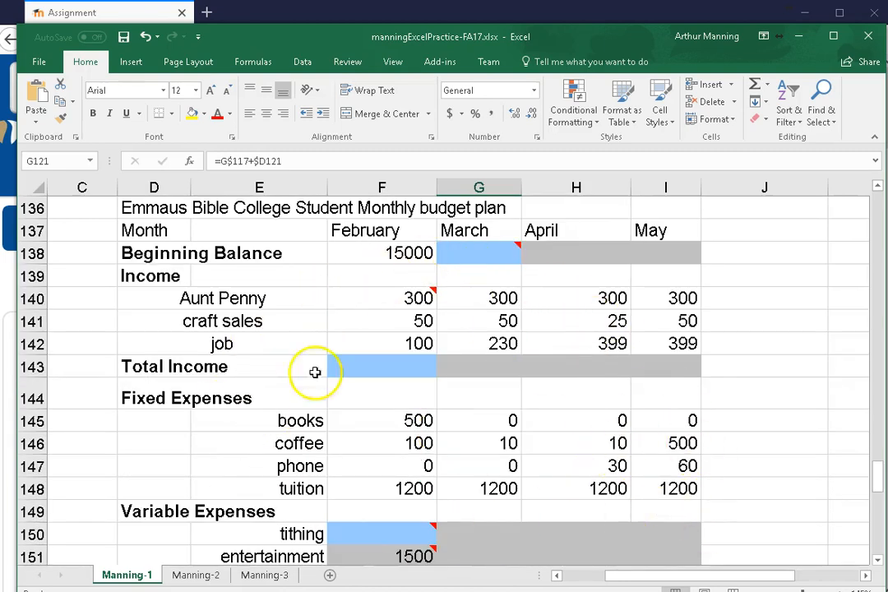
{"action": "scroll", "coordinate": [385, 342], "scroll_direction": "up", "scroll_amount": 2}
{"action": "scroll", "coordinate": [384, 345], "scroll_direction": "up", "scroll_amount": 4}
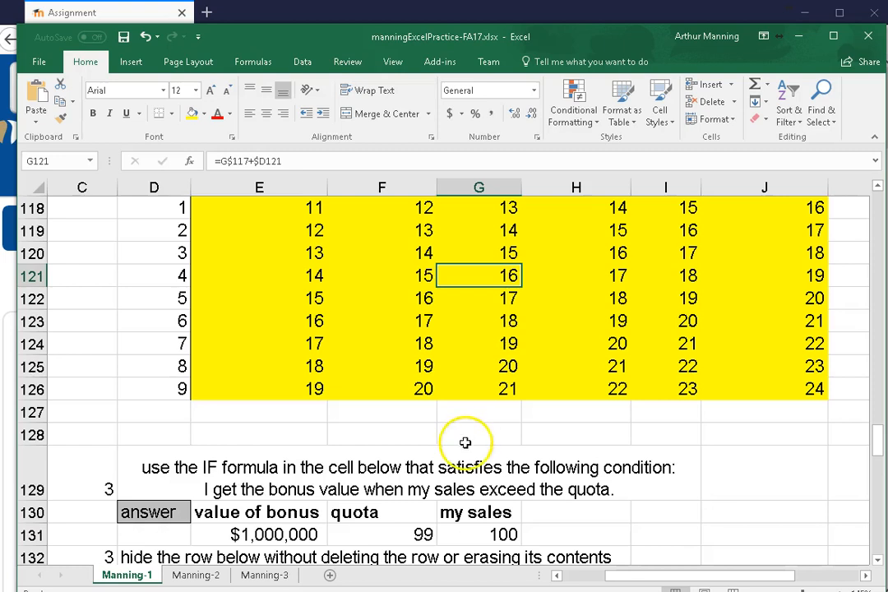
{"action": "scroll", "coordinate": [674, 436], "scroll_direction": "down", "scroll_amount": 1}
{"action": "scroll", "coordinate": [676, 437], "scroll_direction": "down", "scroll_amount": 3}
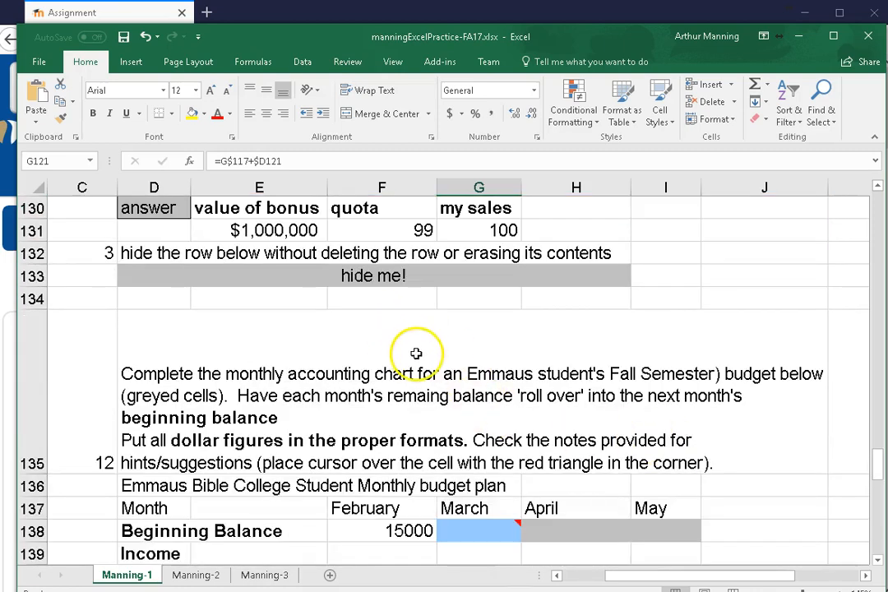
{"action": "scroll", "coordinate": [415, 345], "scroll_direction": "up", "scroll_amount": 1}
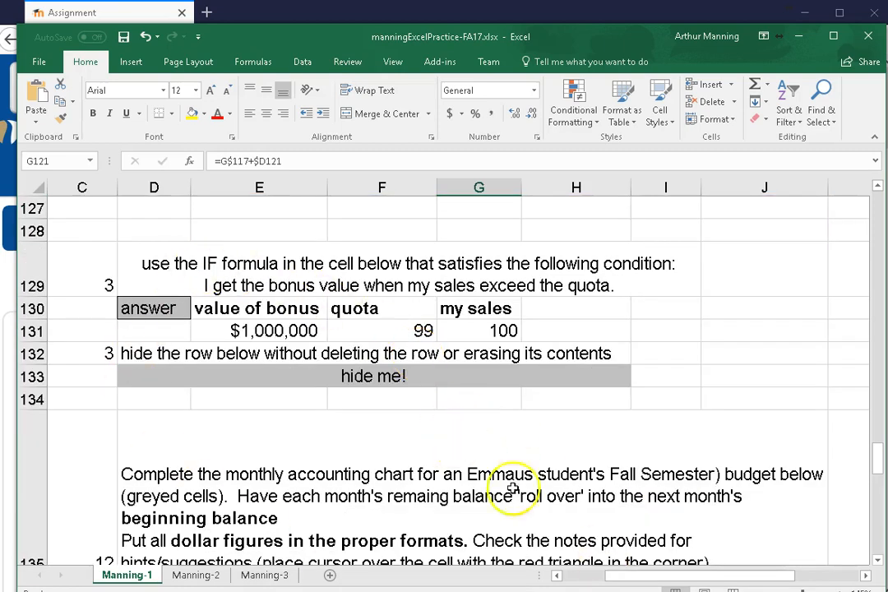
{"action": "scroll", "coordinate": [518, 527], "scroll_direction": "down", "scroll_amount": 2}
{"action": "scroll", "coordinate": [493, 461], "scroll_direction": "up", "scroll_amount": 2}
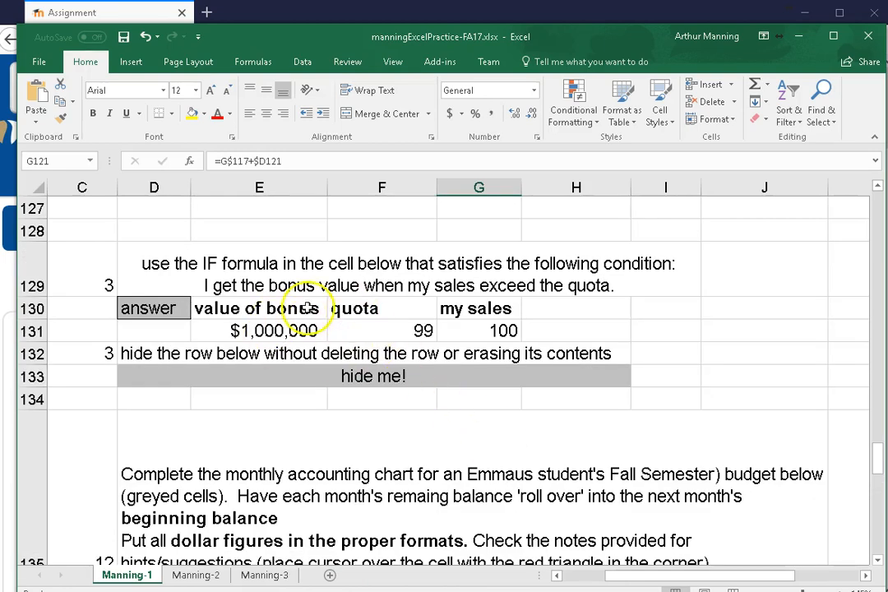
{"action": "scroll", "coordinate": [295, 411], "scroll_direction": "down", "scroll_amount": 1}
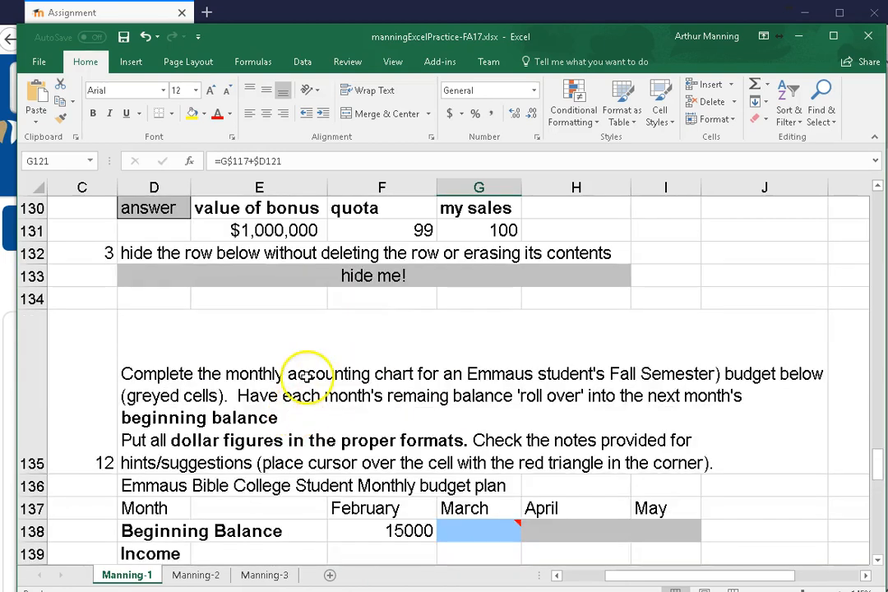
{"action": "scroll", "coordinate": [353, 370], "scroll_direction": "down", "scroll_amount": 3}
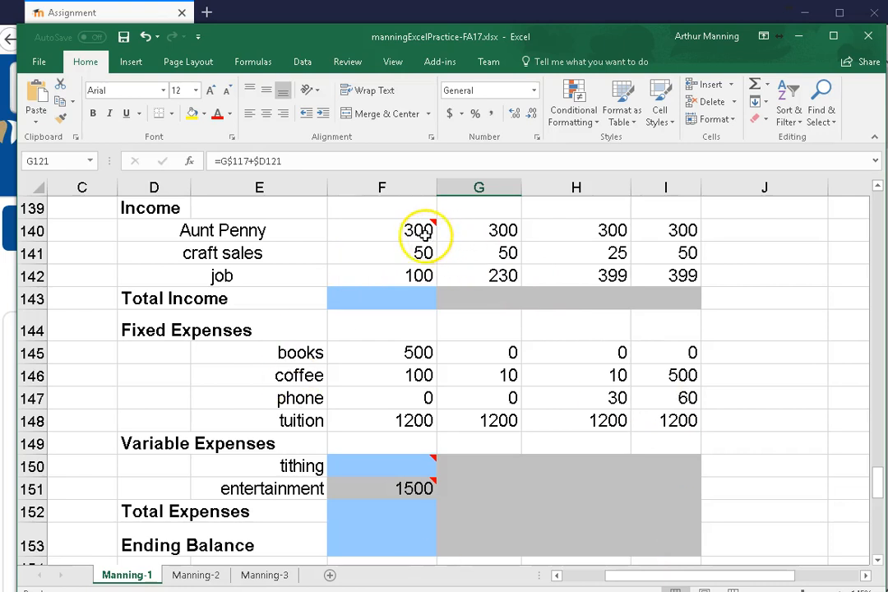
Review the completed tasks from the beginning of the Manning-1 sheet through the checkbook and addition tables
{"action": "scroll", "coordinate": [286, 366], "scroll_direction": "up", "scroll_amount": 9}
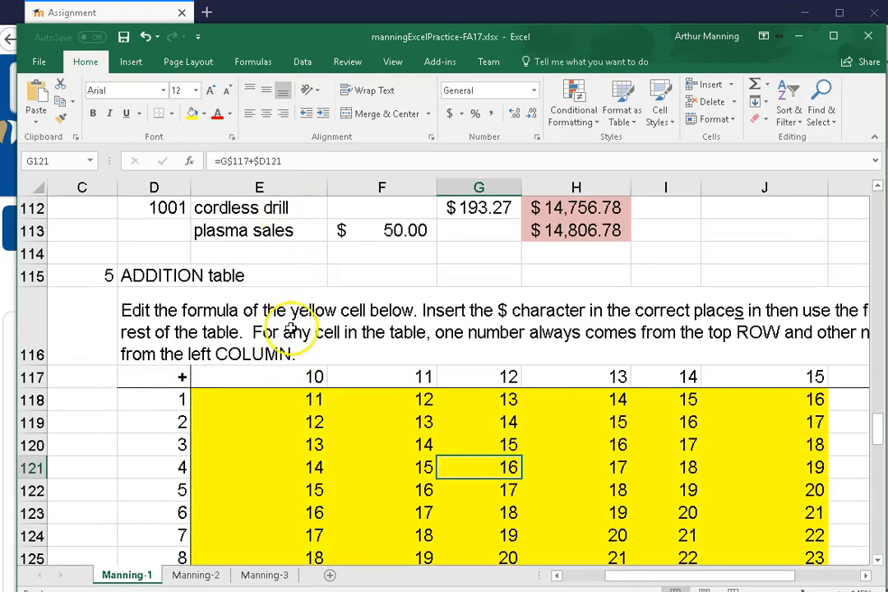
{"action": "scroll", "coordinate": [301, 305], "scroll_direction": "up", "scroll_amount": 2}
{"action": "scroll", "coordinate": [299, 307], "scroll_direction": "up", "scroll_amount": 10}
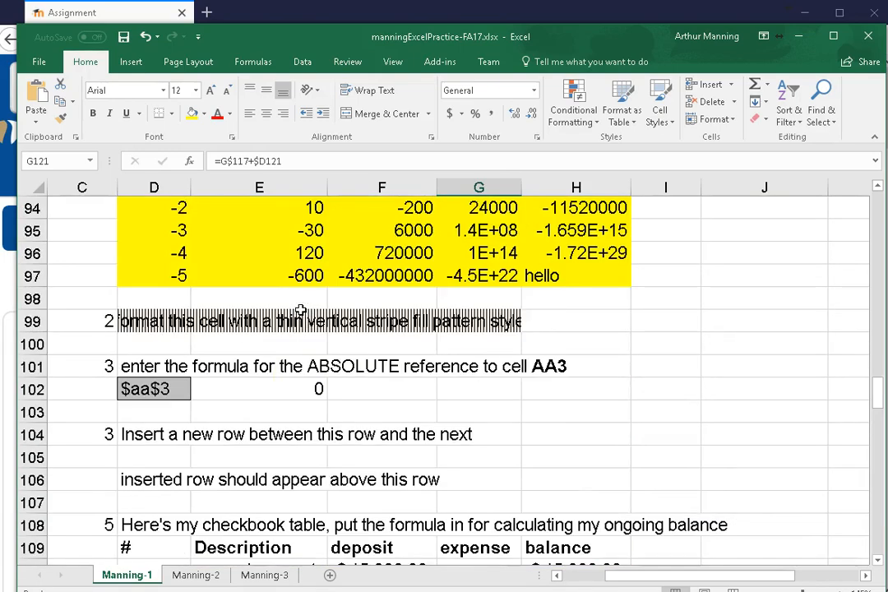
{"action": "scroll", "coordinate": [301, 309], "scroll_direction": "up", "scroll_amount": 11}
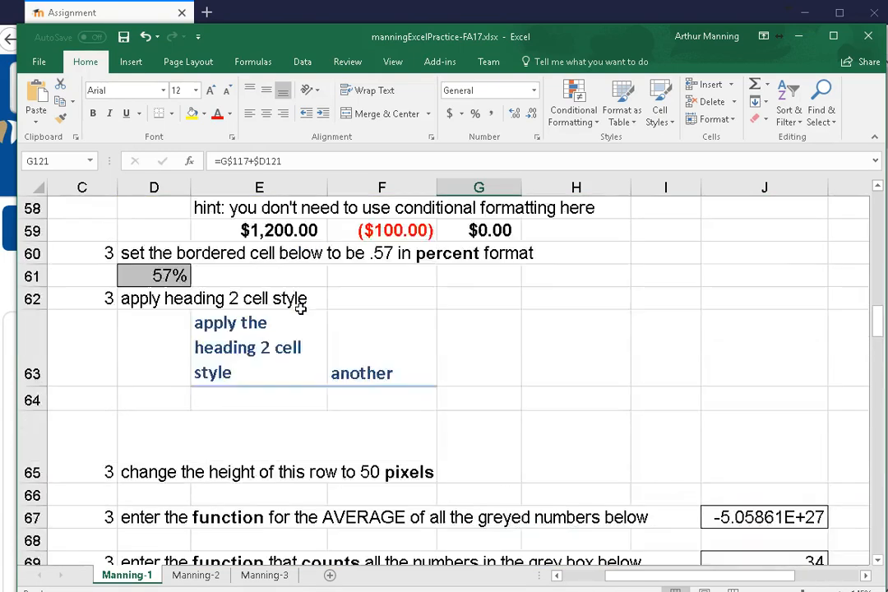
{"action": "scroll", "coordinate": [302, 309], "scroll_direction": "up", "scroll_amount": 5}
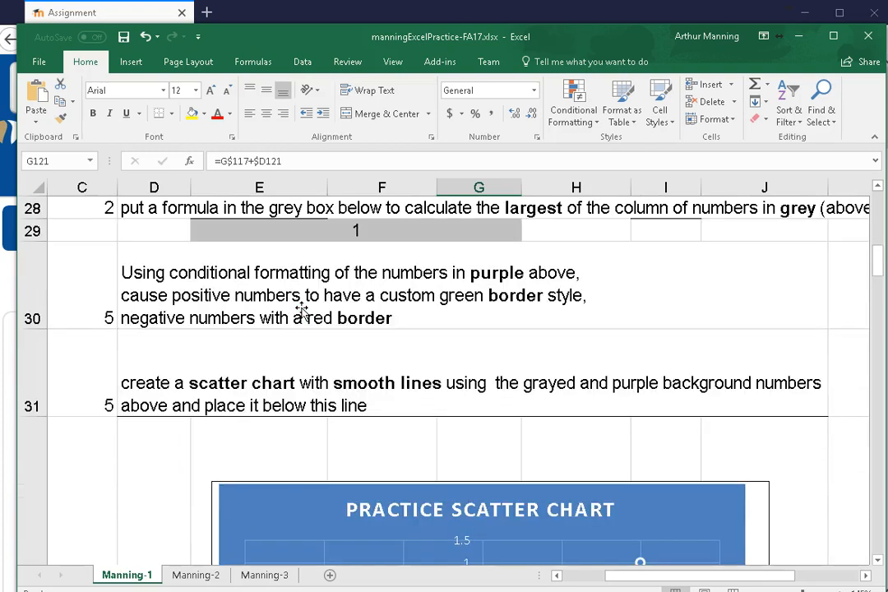
{"action": "scroll", "coordinate": [302, 309], "scroll_direction": "up", "scroll_amount": 2}
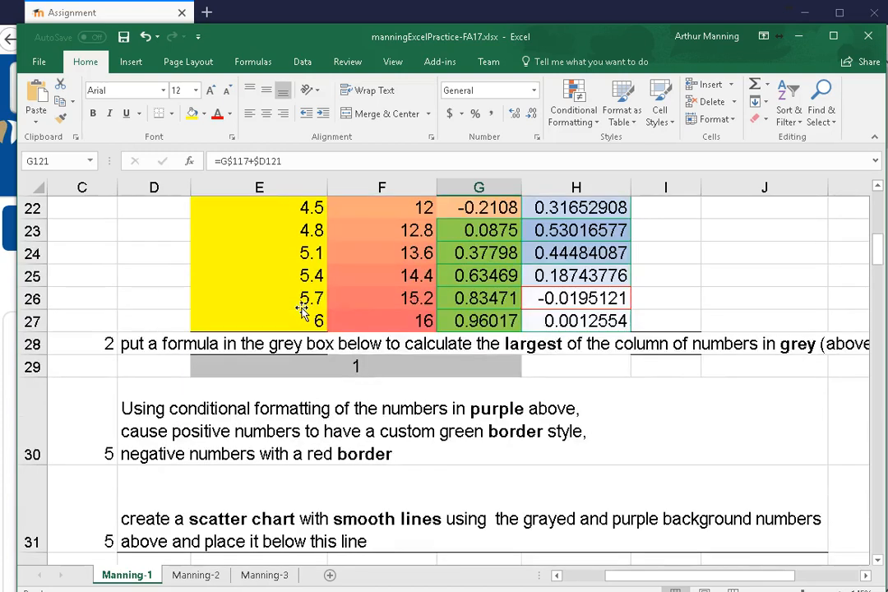
{"action": "scroll", "coordinate": [302, 309], "scroll_direction": "up", "scroll_amount": 7}
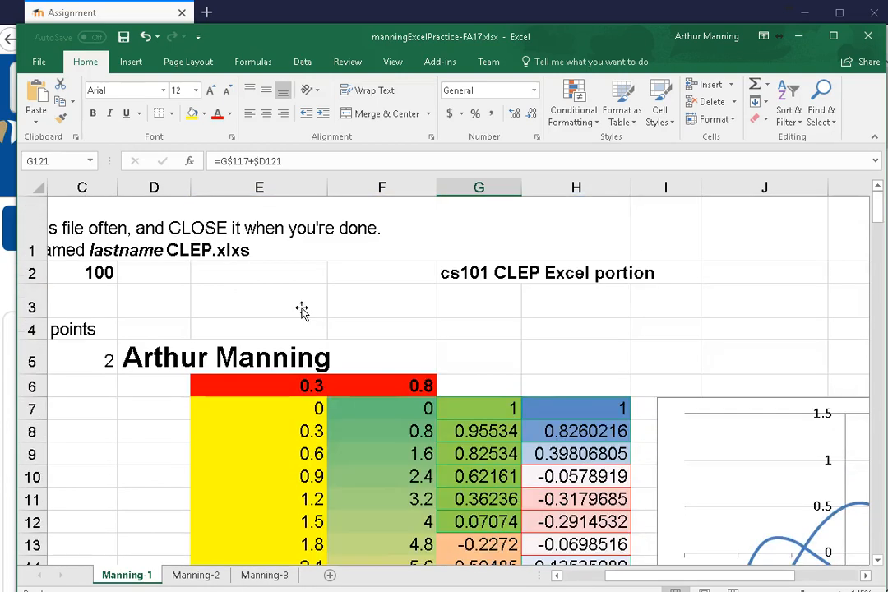
{"action": "scroll", "coordinate": [331, 311], "scroll_direction": "down", "scroll_amount": 10}
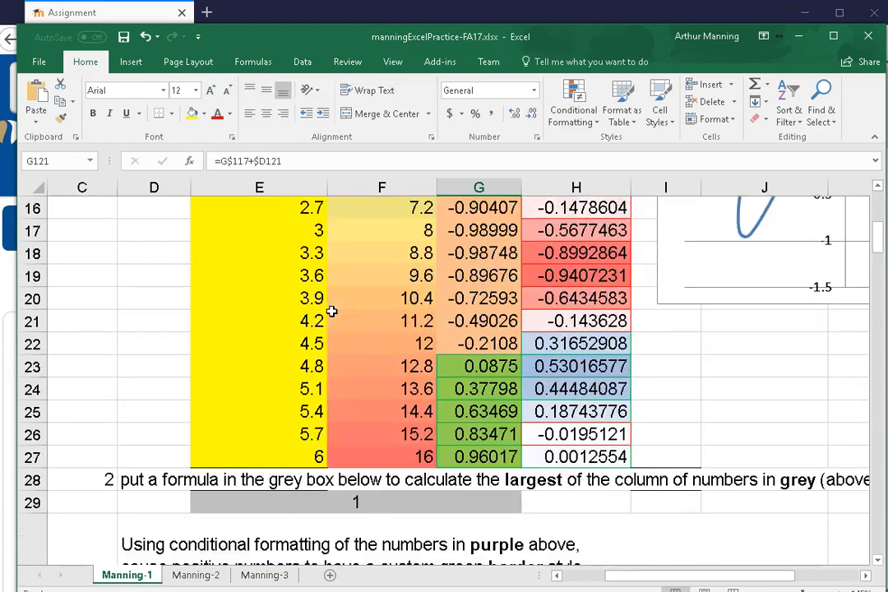
{"action": "scroll", "coordinate": [331, 311], "scroll_direction": "down", "scroll_amount": 8}
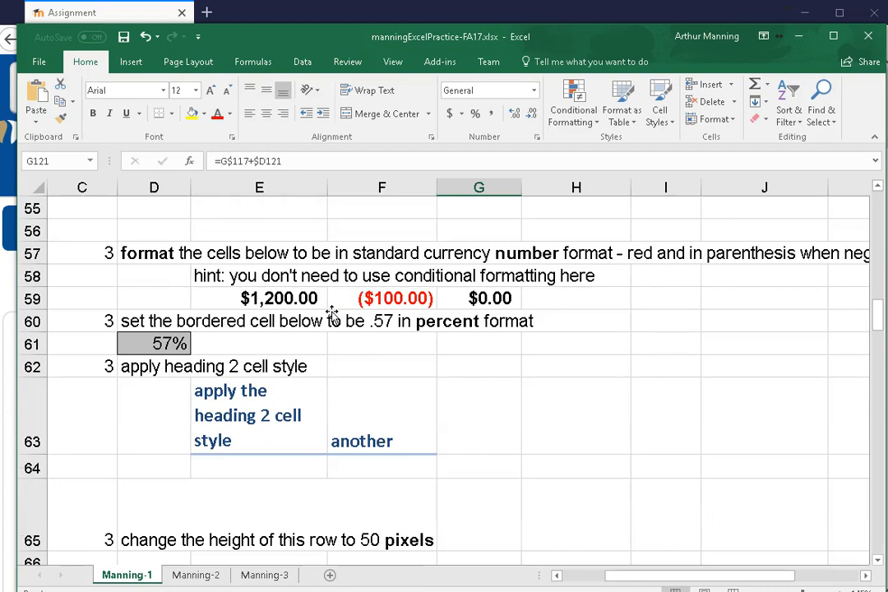
{"action": "scroll", "coordinate": [333, 312], "scroll_direction": "down", "scroll_amount": 14}
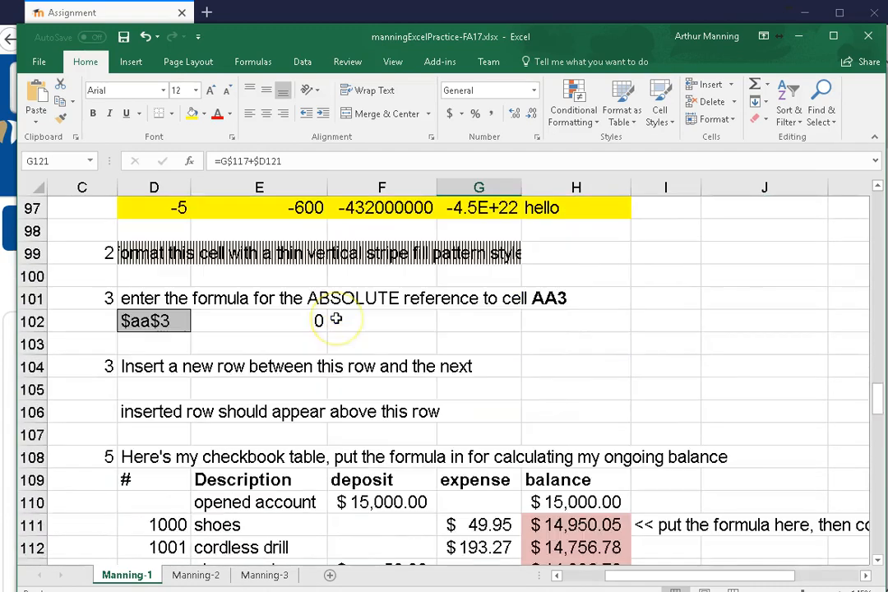
{"action": "scroll", "coordinate": [337, 318], "scroll_direction": "up", "scroll_amount": 3}
{"action": "scroll", "coordinate": [222, 316], "scroll_direction": "down", "scroll_amount": 10}
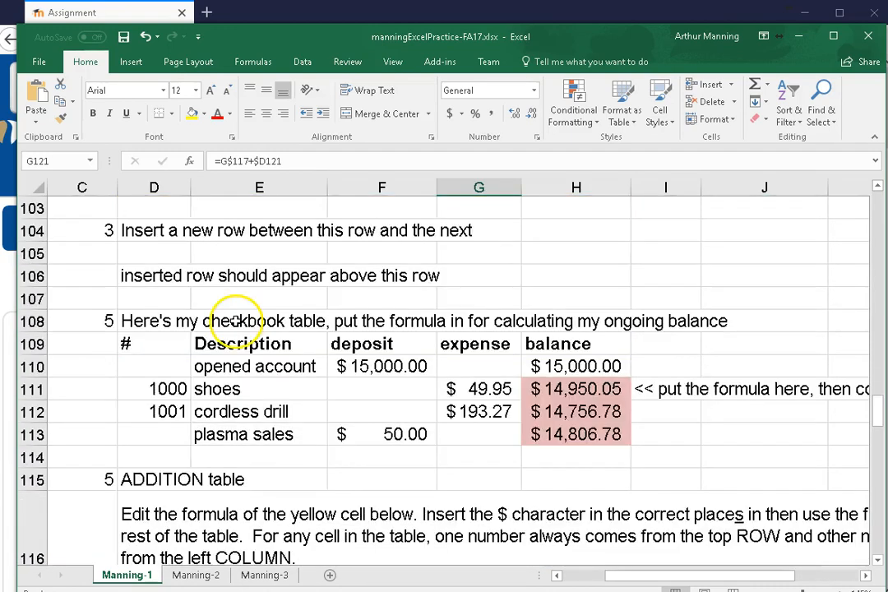
{"action": "scroll", "coordinate": [239, 325], "scroll_direction": "up", "scroll_amount": 2}
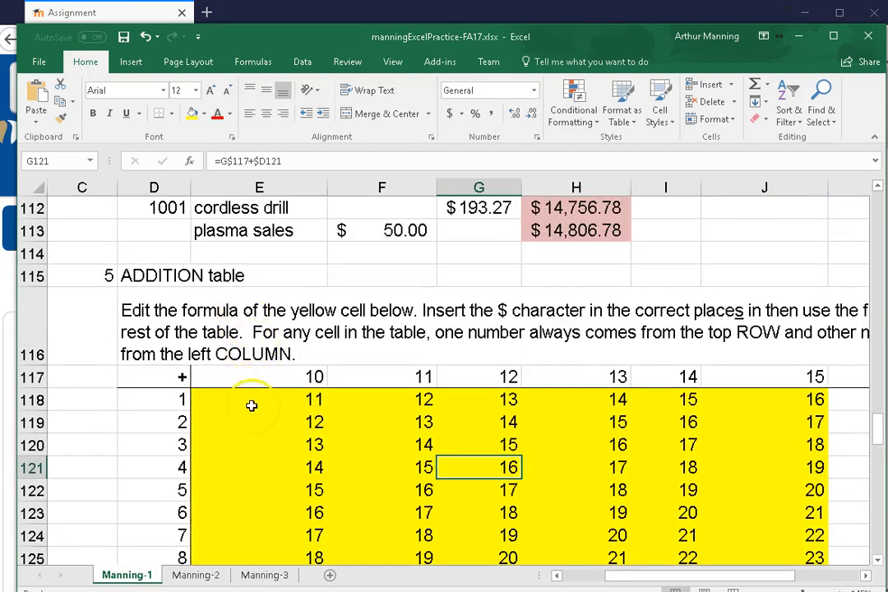
Clear the addition table results in E118:J126, leaving the row and column headings in place
{"action": "double_click", "coordinate": [251, 403]}
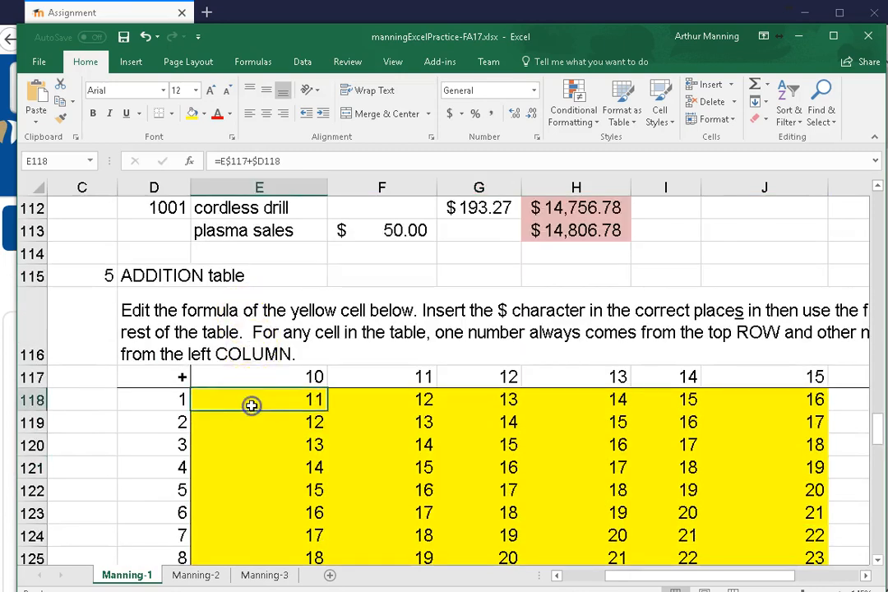
{"action": "left_click", "coordinate": [561, 474]}
{"action": "scroll", "coordinate": [321, 349], "scroll_direction": "down", "scroll_amount": 2}
{"action": "scroll", "coordinate": [278, 246], "scroll_direction": "up", "scroll_amount": 1}
{"action": "left_click_drag", "start_coordinate": [277, 337], "coordinate": [794, 513]}
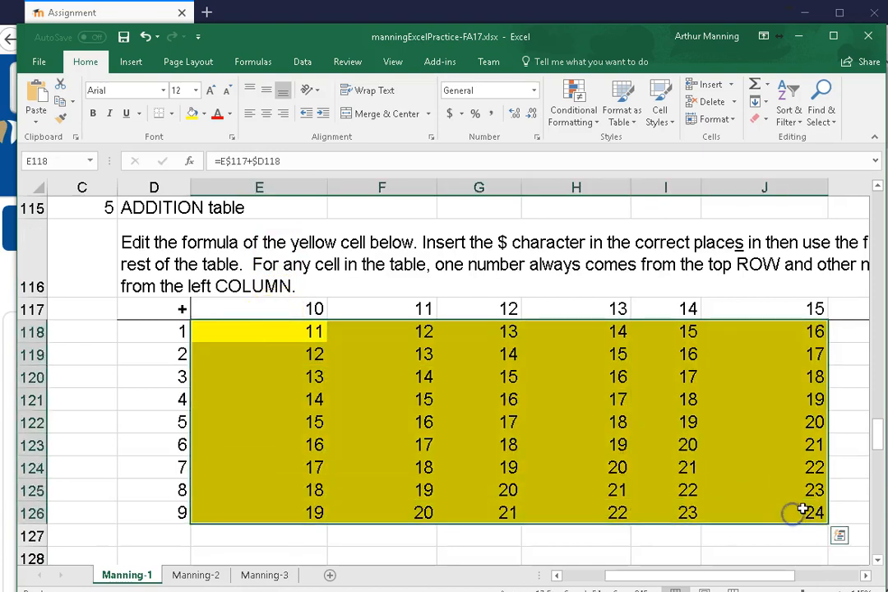
{"action": "key", "text": "Delete"}
Enter the formula =E117+D118 with relative references in E118, the first cell of the addition table
{"action": "left_click", "coordinate": [225, 333]}
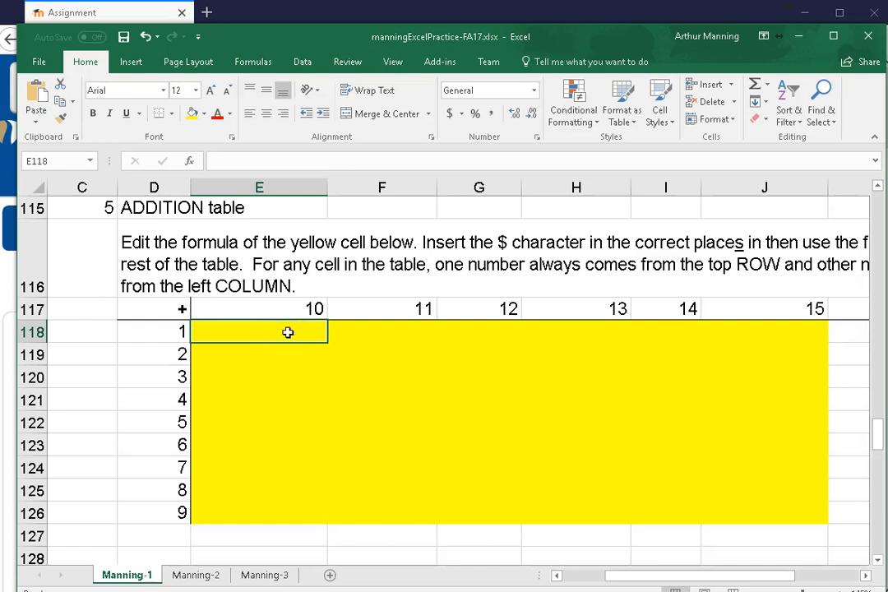
{"action": "type", "text": "="}
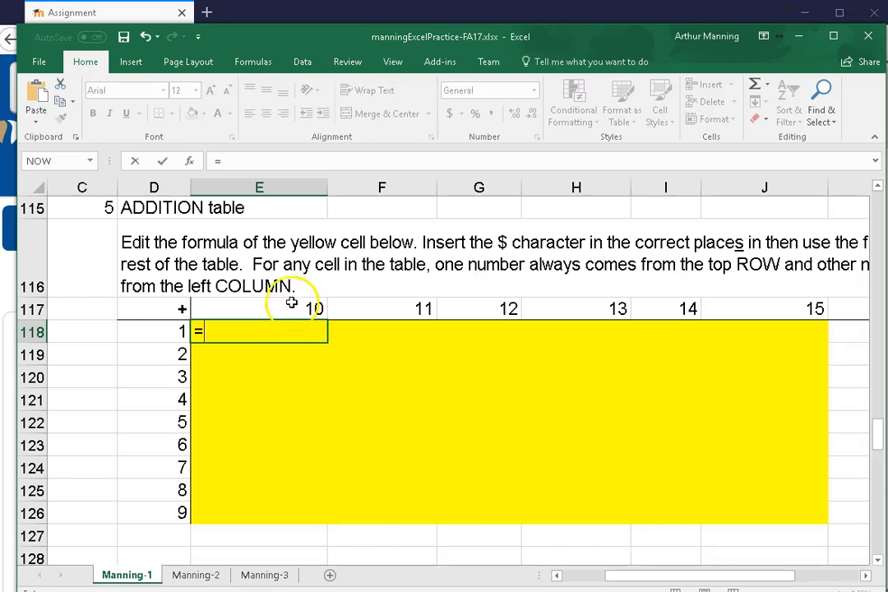
{"action": "left_click", "coordinate": [292, 304]}
{"action": "type", "text": "+"}
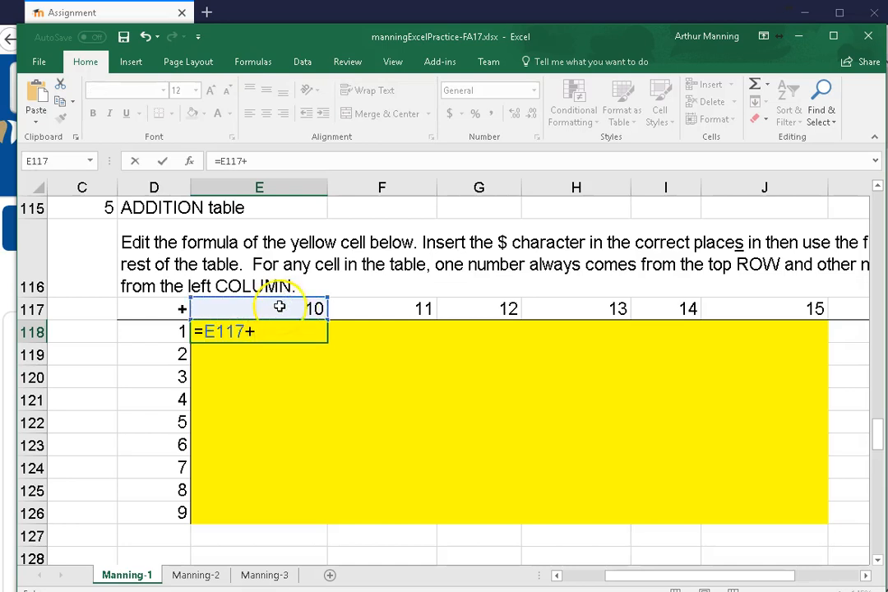
{"action": "left_click", "coordinate": [174, 332]}
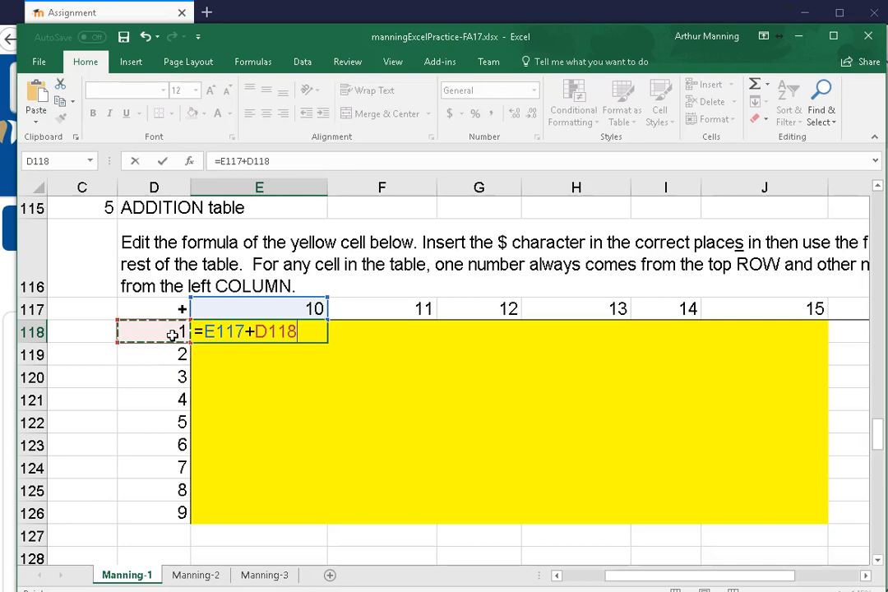
{"action": "key", "text": "Return"}
{"action": "scroll", "coordinate": [407, 328], "scroll_direction": "up", "scroll_amount": 1}
{"action": "scroll", "coordinate": [318, 387], "scroll_direction": "down", "scroll_amount": 1}
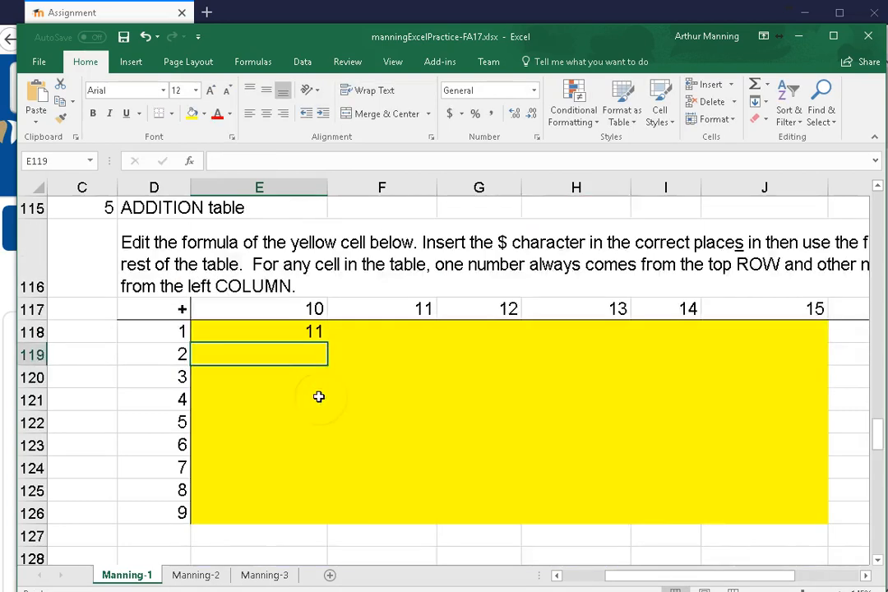
Try filling the relative E118 formula across the whole addition table to J126, and undo the fill
{"action": "left_click", "coordinate": [297, 332]}
{"action": "left_click_drag", "start_coordinate": [328, 344], "coordinate": [791, 515]}
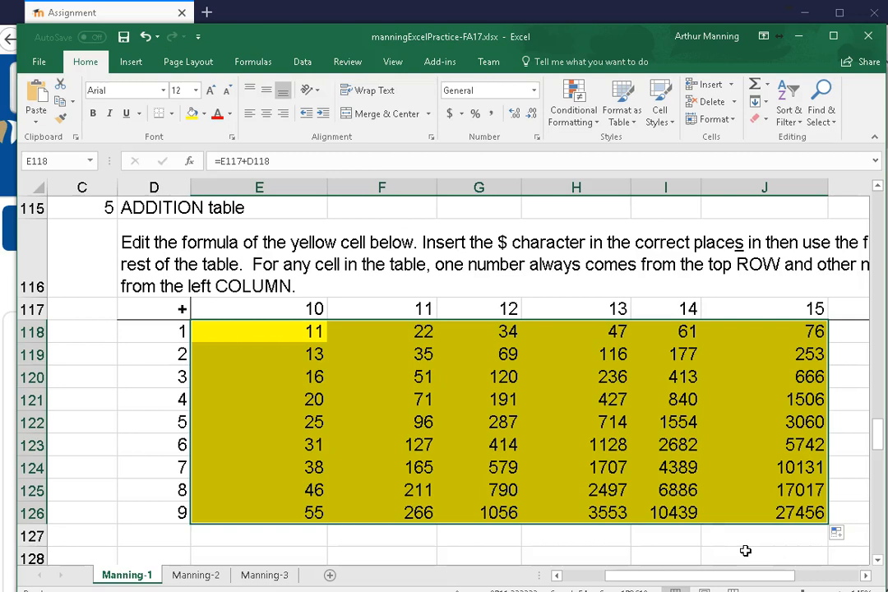
{"action": "key", "text": "ctrl+z"}
{"action": "key", "text": "ctrl+z"}
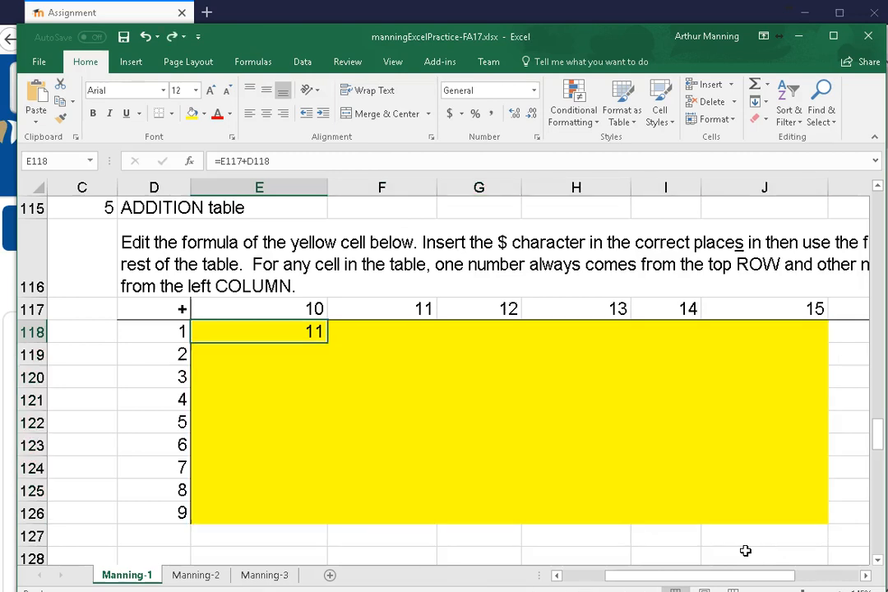
{"action": "double_click", "coordinate": [292, 334]}
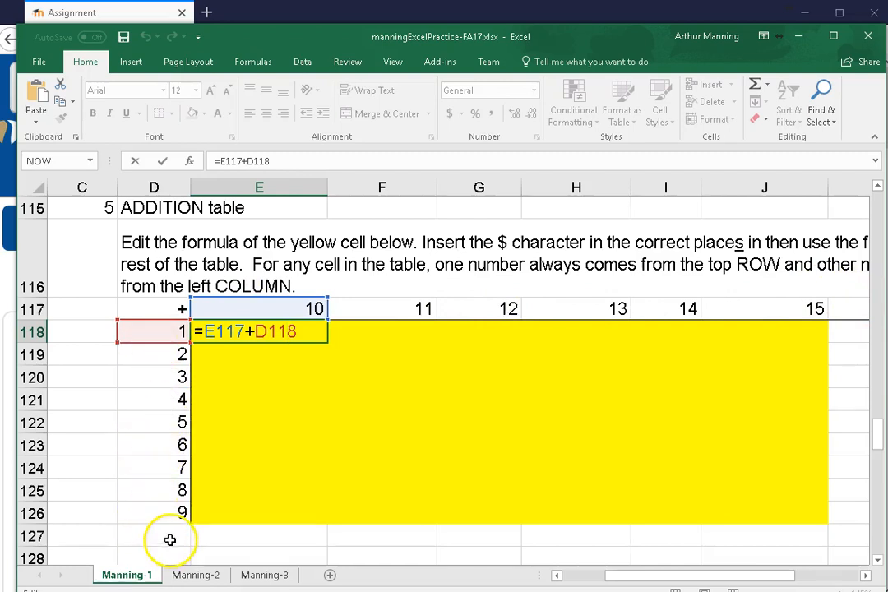
{"action": "left_click", "coordinate": [211, 331]}
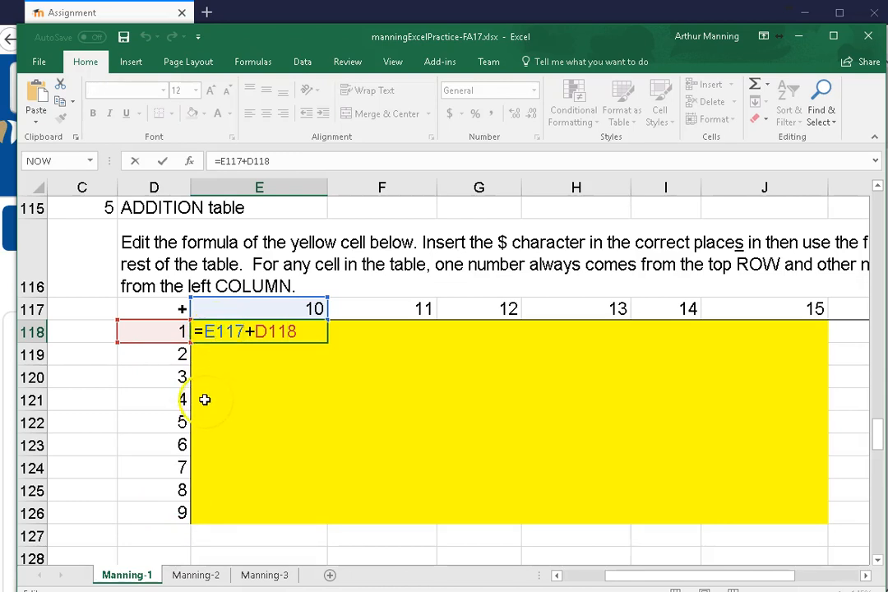
{"action": "type", "text": "$"}
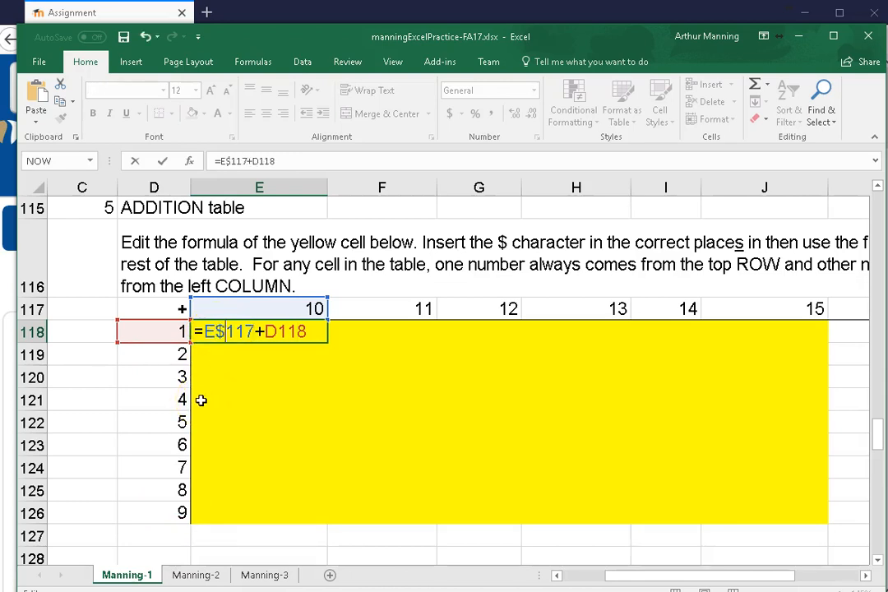
{"action": "left_click", "coordinate": [261, 331]}
{"action": "type", "text": "$"}
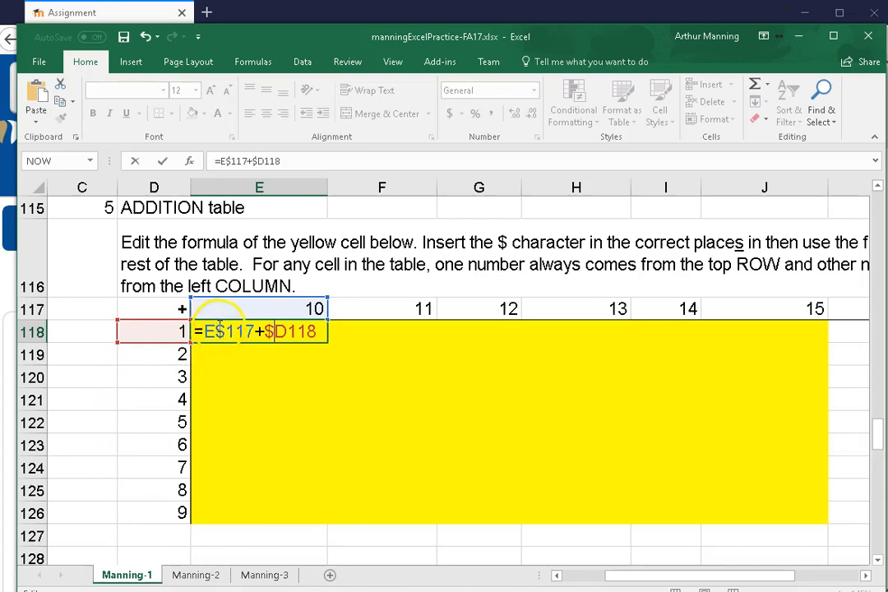
{"action": "left_click", "coordinate": [274, 331]}
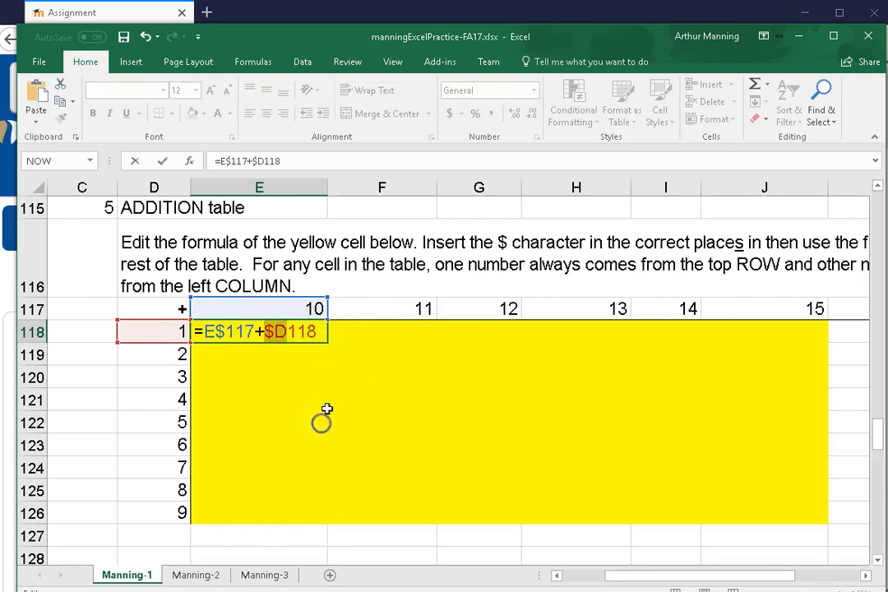
{"action": "left_click", "coordinate": [333, 332]}
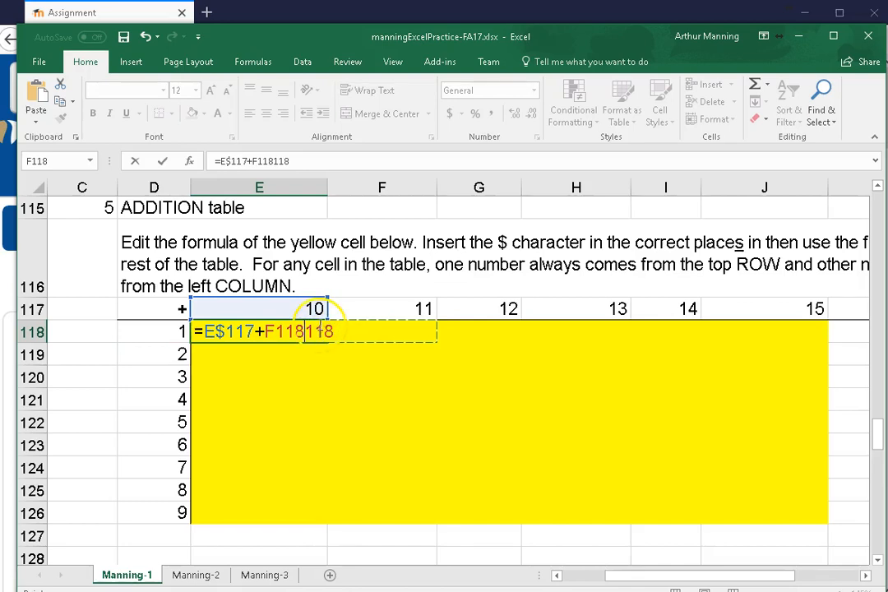
{"action": "key", "text": "Escape"}
Try filling the E118 formula down the first table column to E126, and undo the fill
{"action": "left_click_drag", "start_coordinate": [320, 332], "coordinate": [322, 518]}
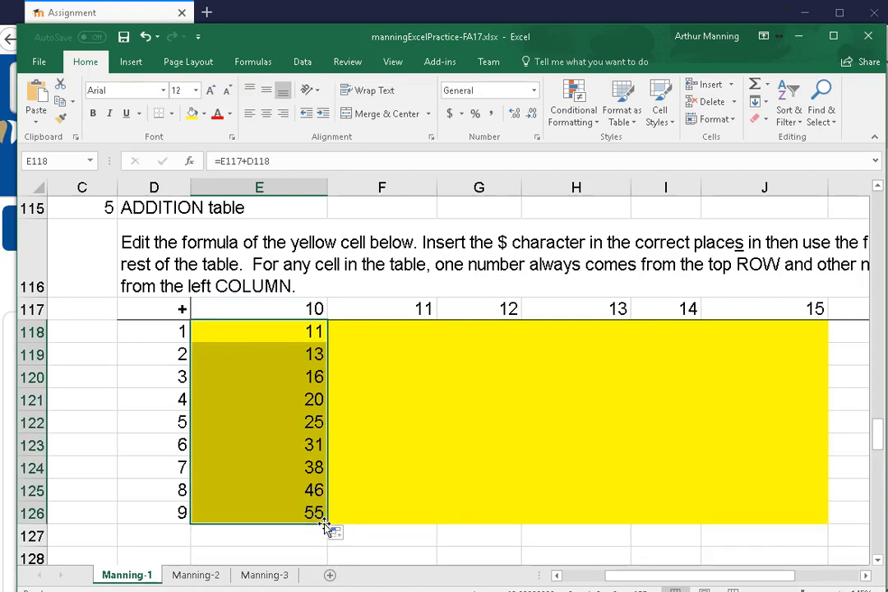
{"action": "key", "text": "ctrl+c"}
{"action": "key", "text": "ctrl+z"}
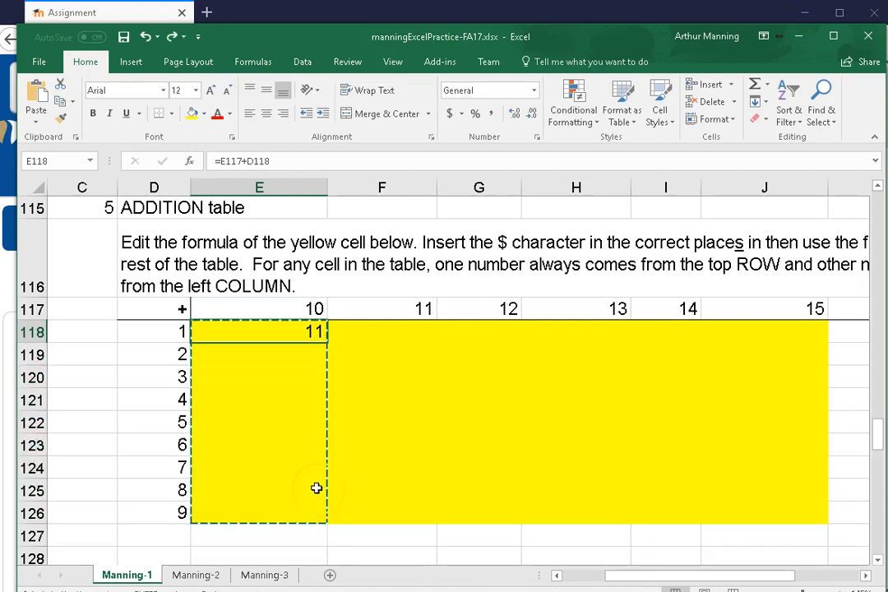
Change the E118 formula to =E$117+$D118, locking the heading row of the first reference and the heading column of the second
{"action": "double_click", "coordinate": [263, 332]}
{"action": "left_click", "coordinate": [268, 332]}
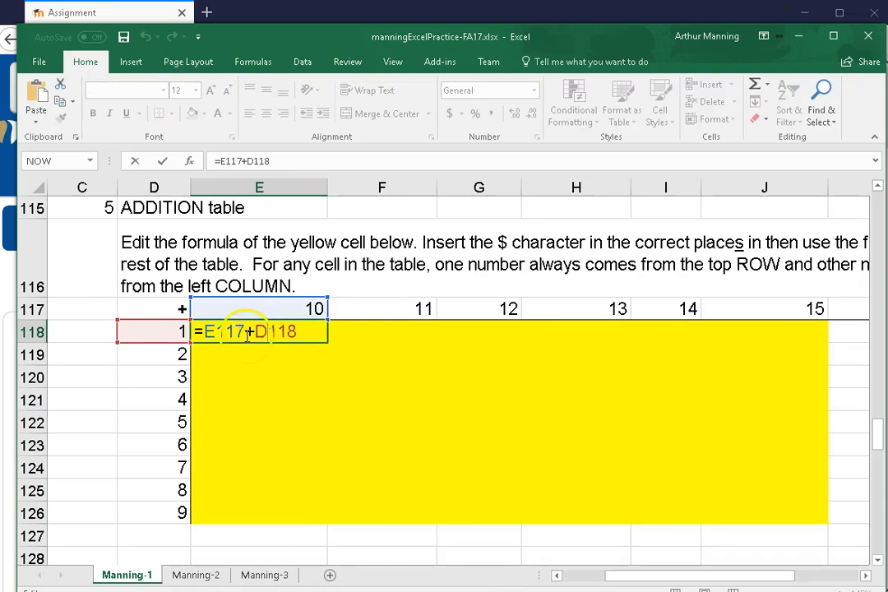
{"action": "left_click", "coordinate": [251, 331]}
{"action": "type", "text": "$"}
{"action": "left_click", "coordinate": [217, 329]}
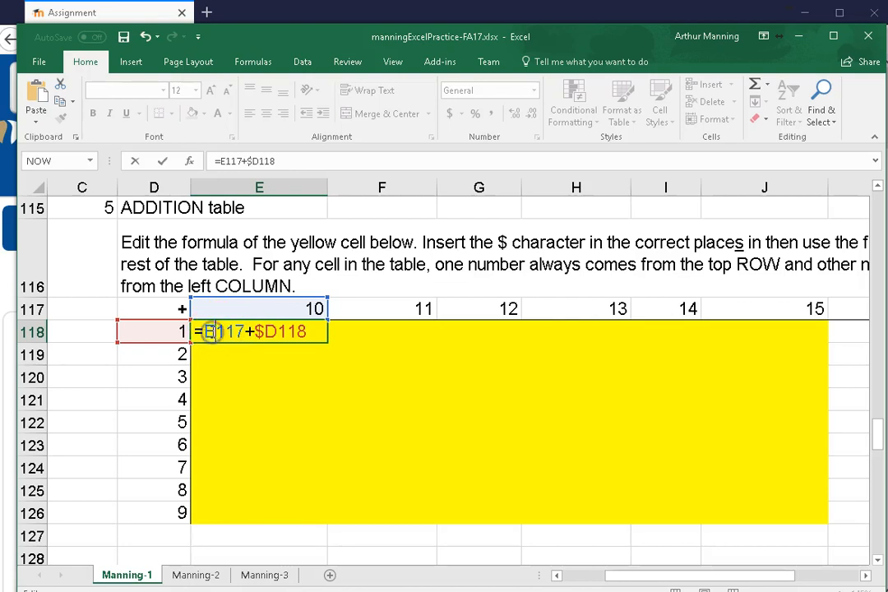
{"action": "type", "text": "$"}
{"action": "key", "text": "Return"}
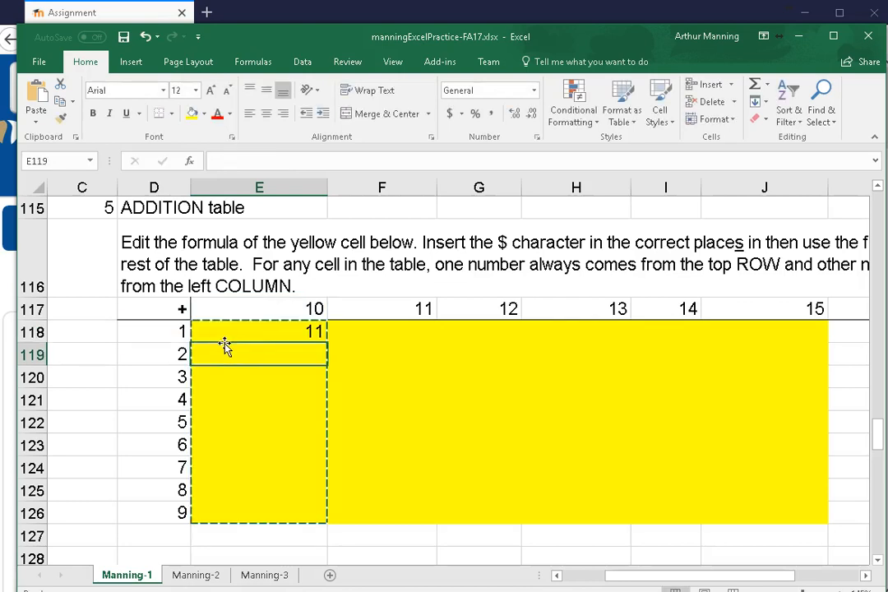
Check the cell references in the E118 formula and fill it across the whole addition table to J126
{"action": "double_click", "coordinate": [260, 331]}
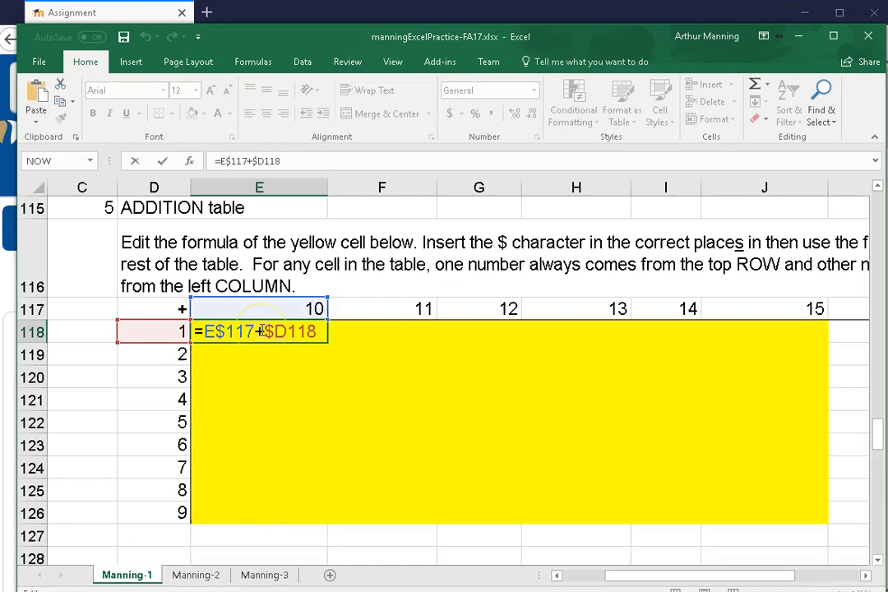
{"action": "left_click", "coordinate": [367, 307]}
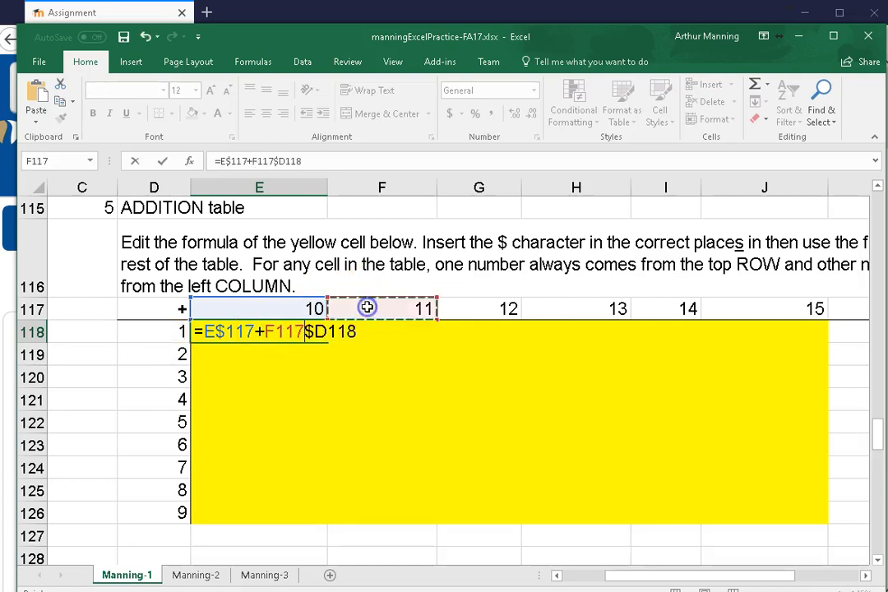
{"action": "key", "text": "Escape"}
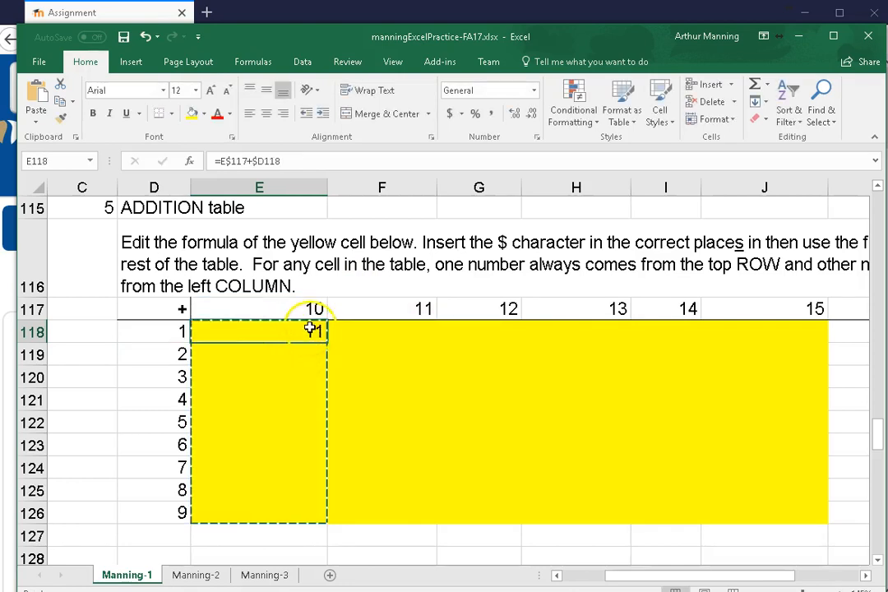
{"action": "double_click", "coordinate": [301, 333]}
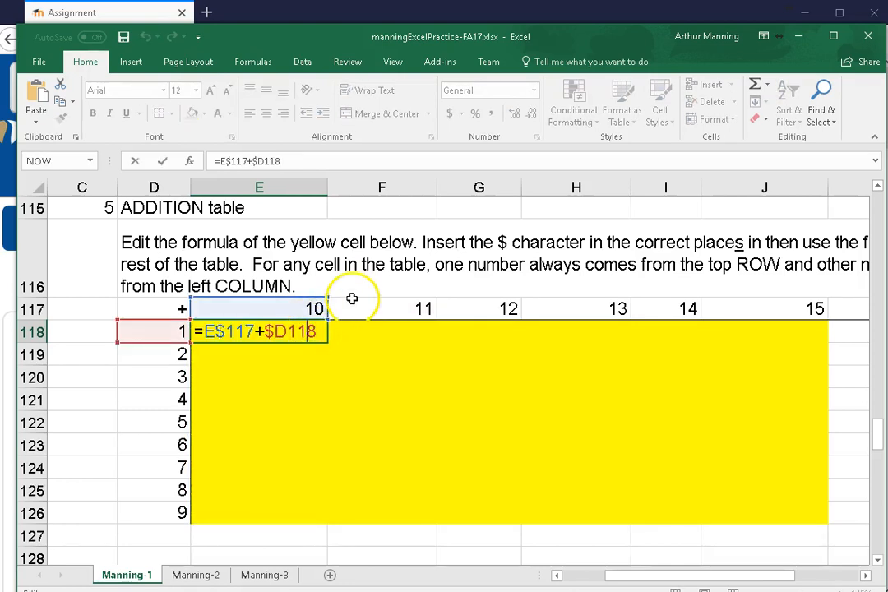
{"action": "key", "text": "Escape"}
{"action": "left_click_drag", "start_coordinate": [327, 343], "coordinate": [811, 512]}
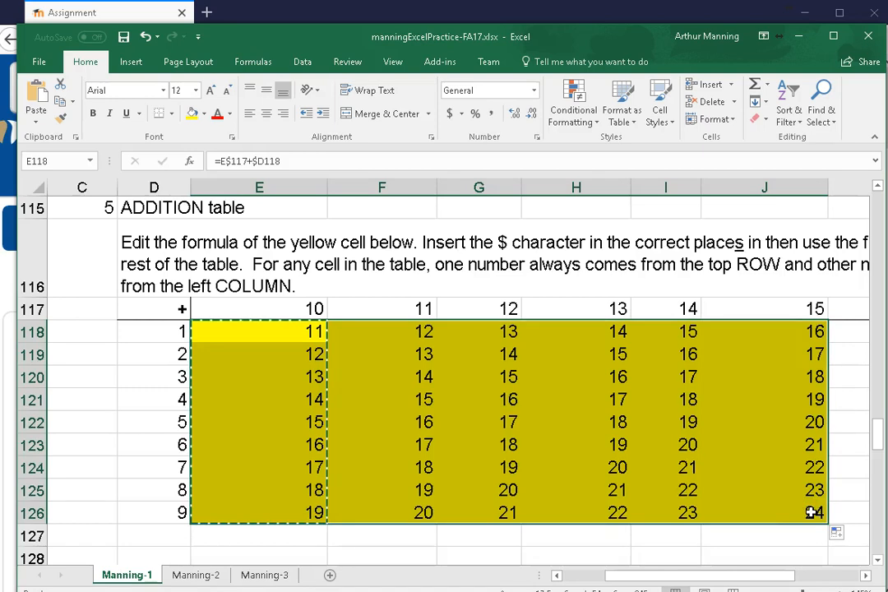